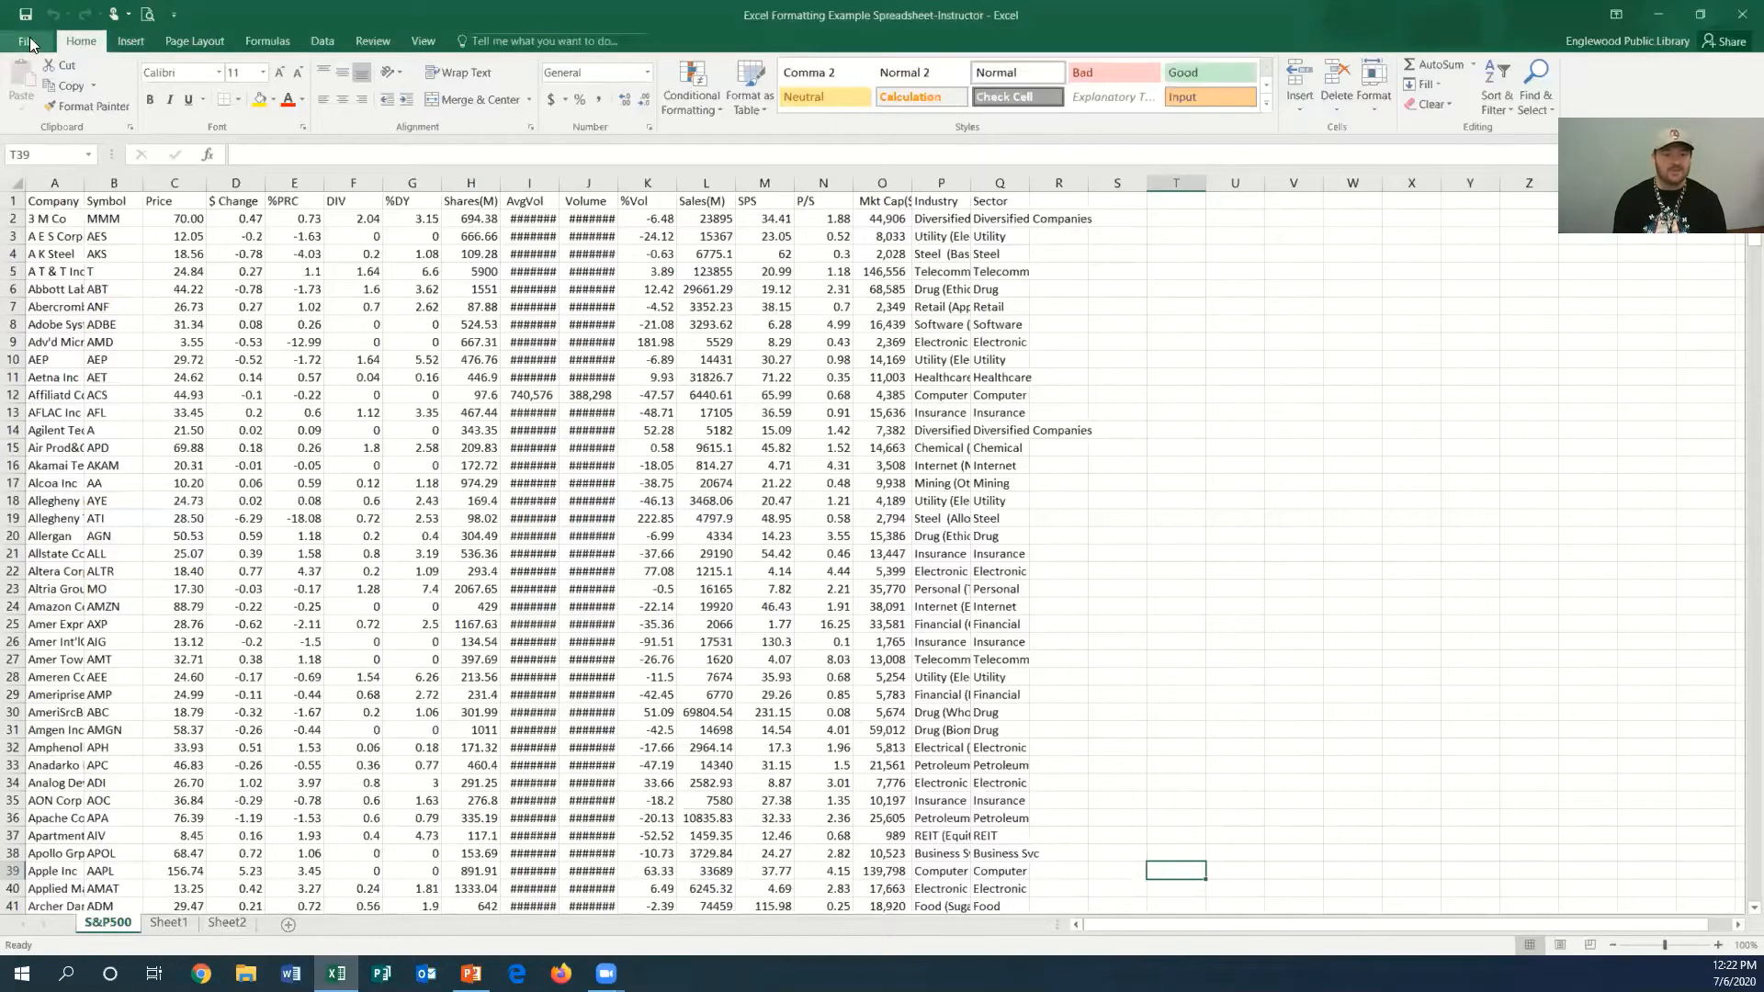
click(28, 41)
click(25, 45)
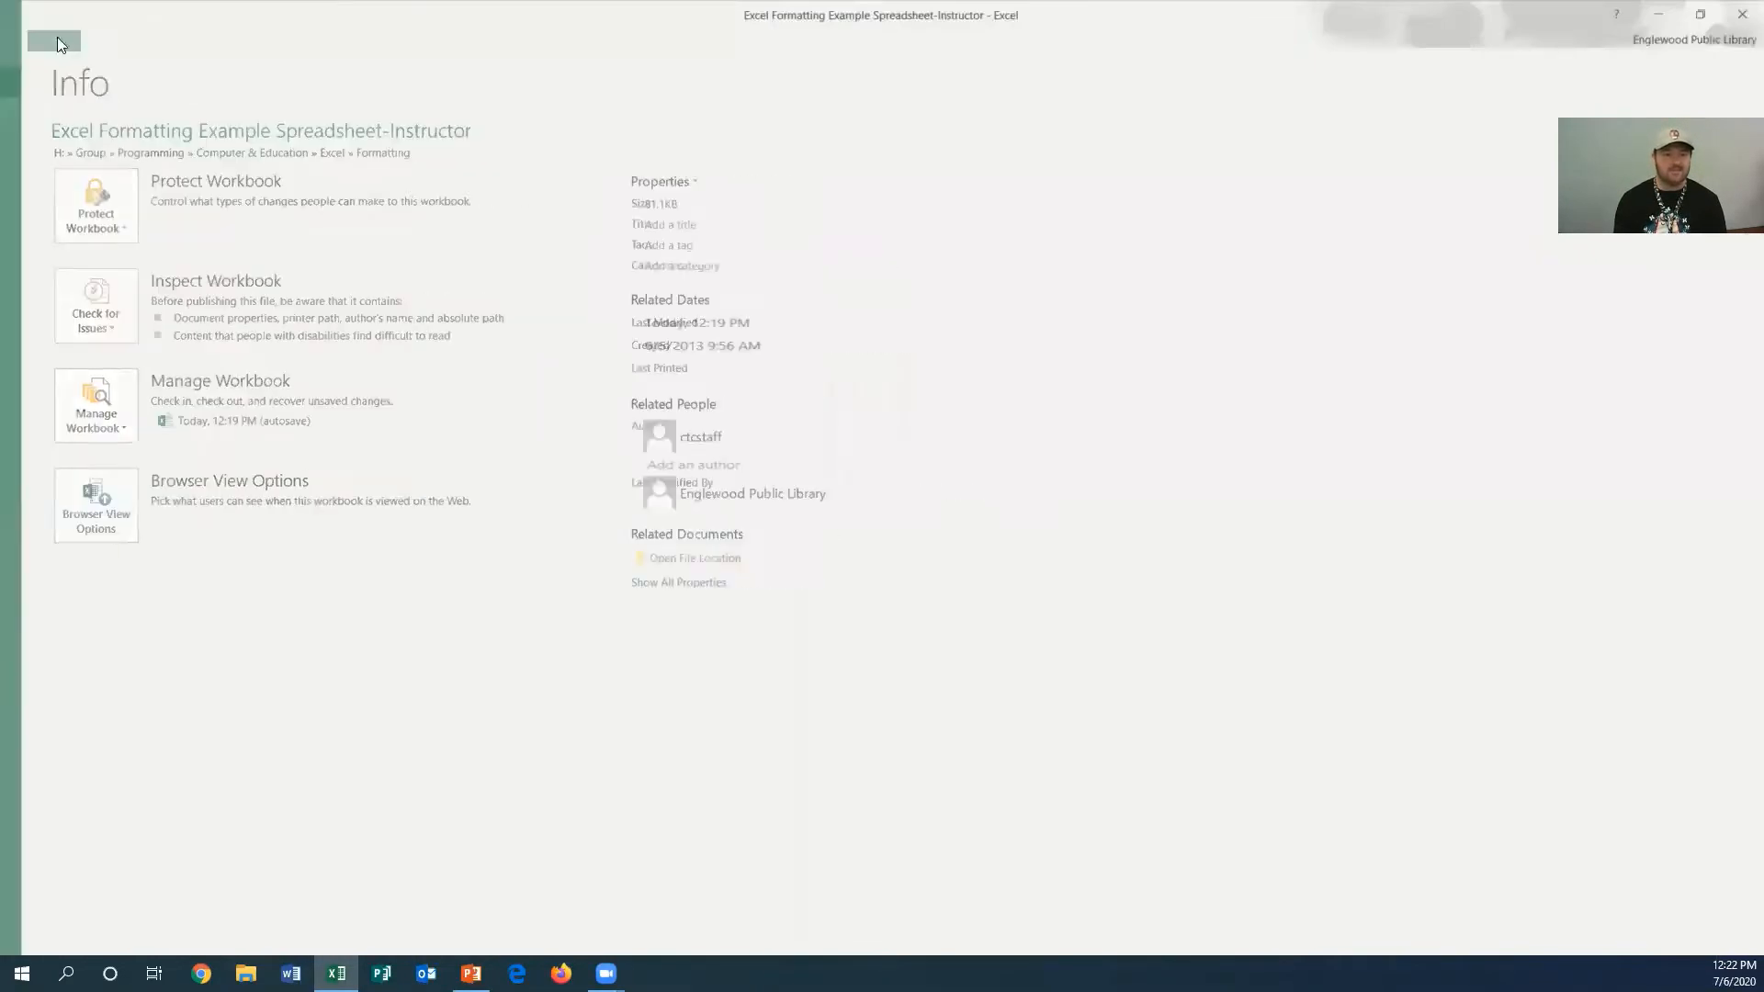
click(131, 40)
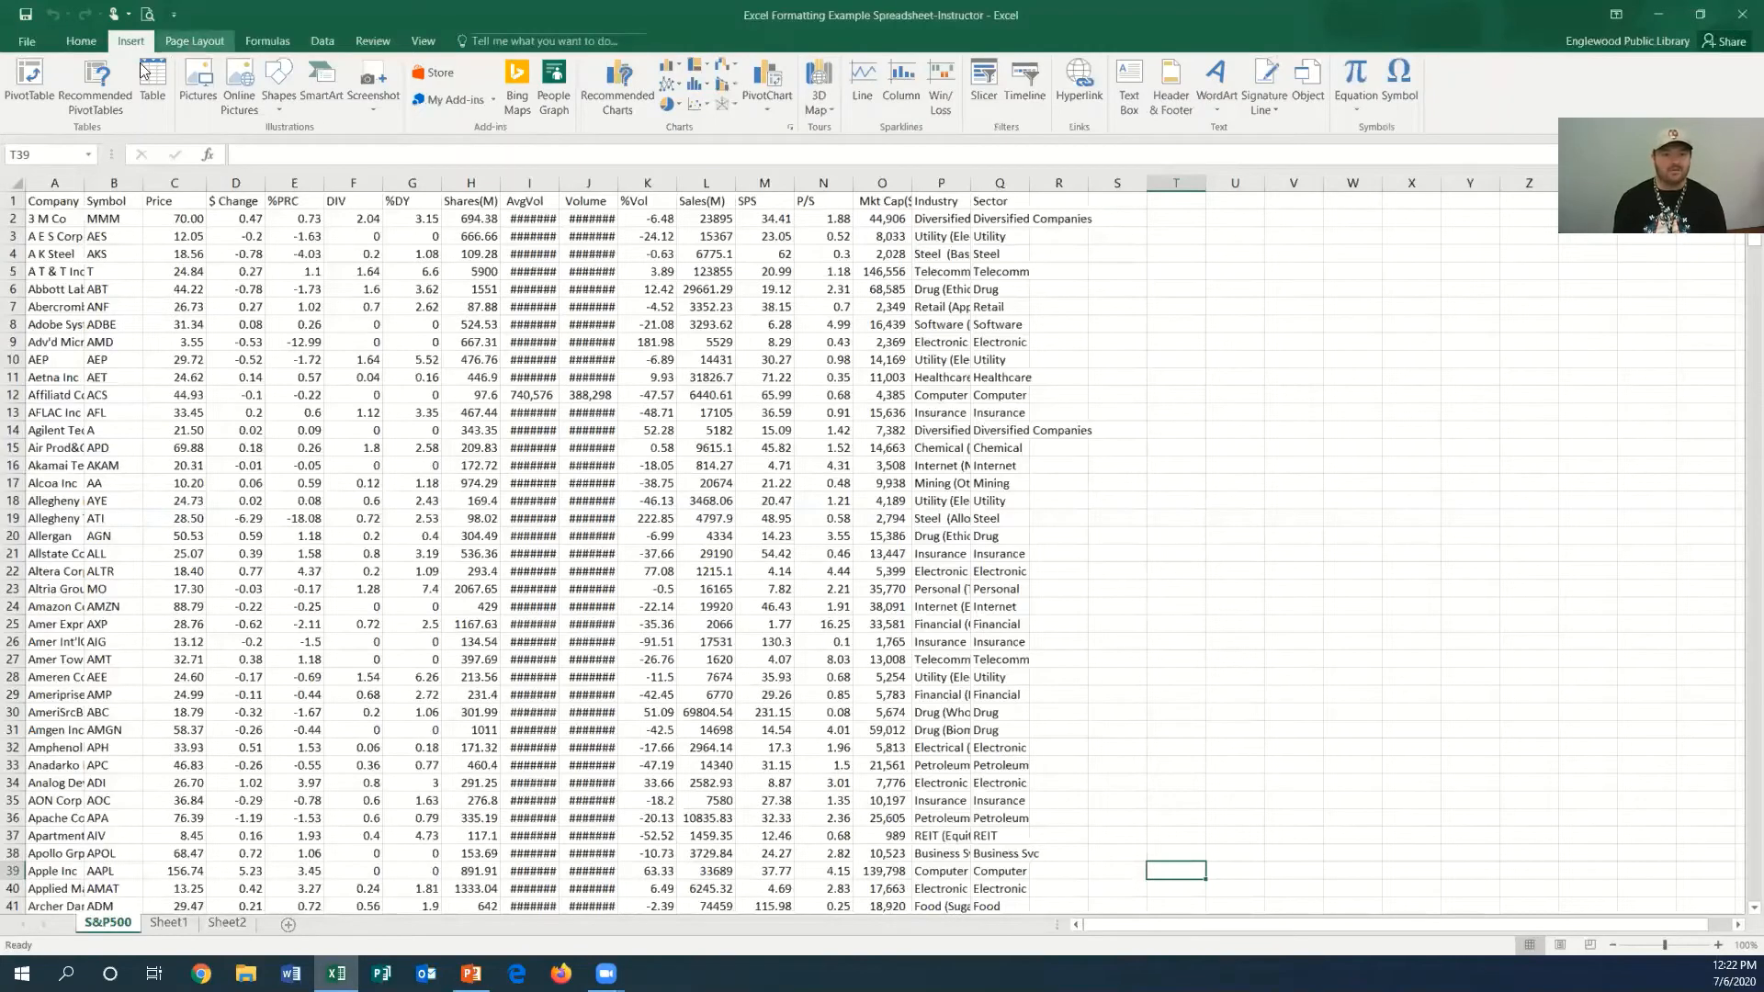
click(196, 42)
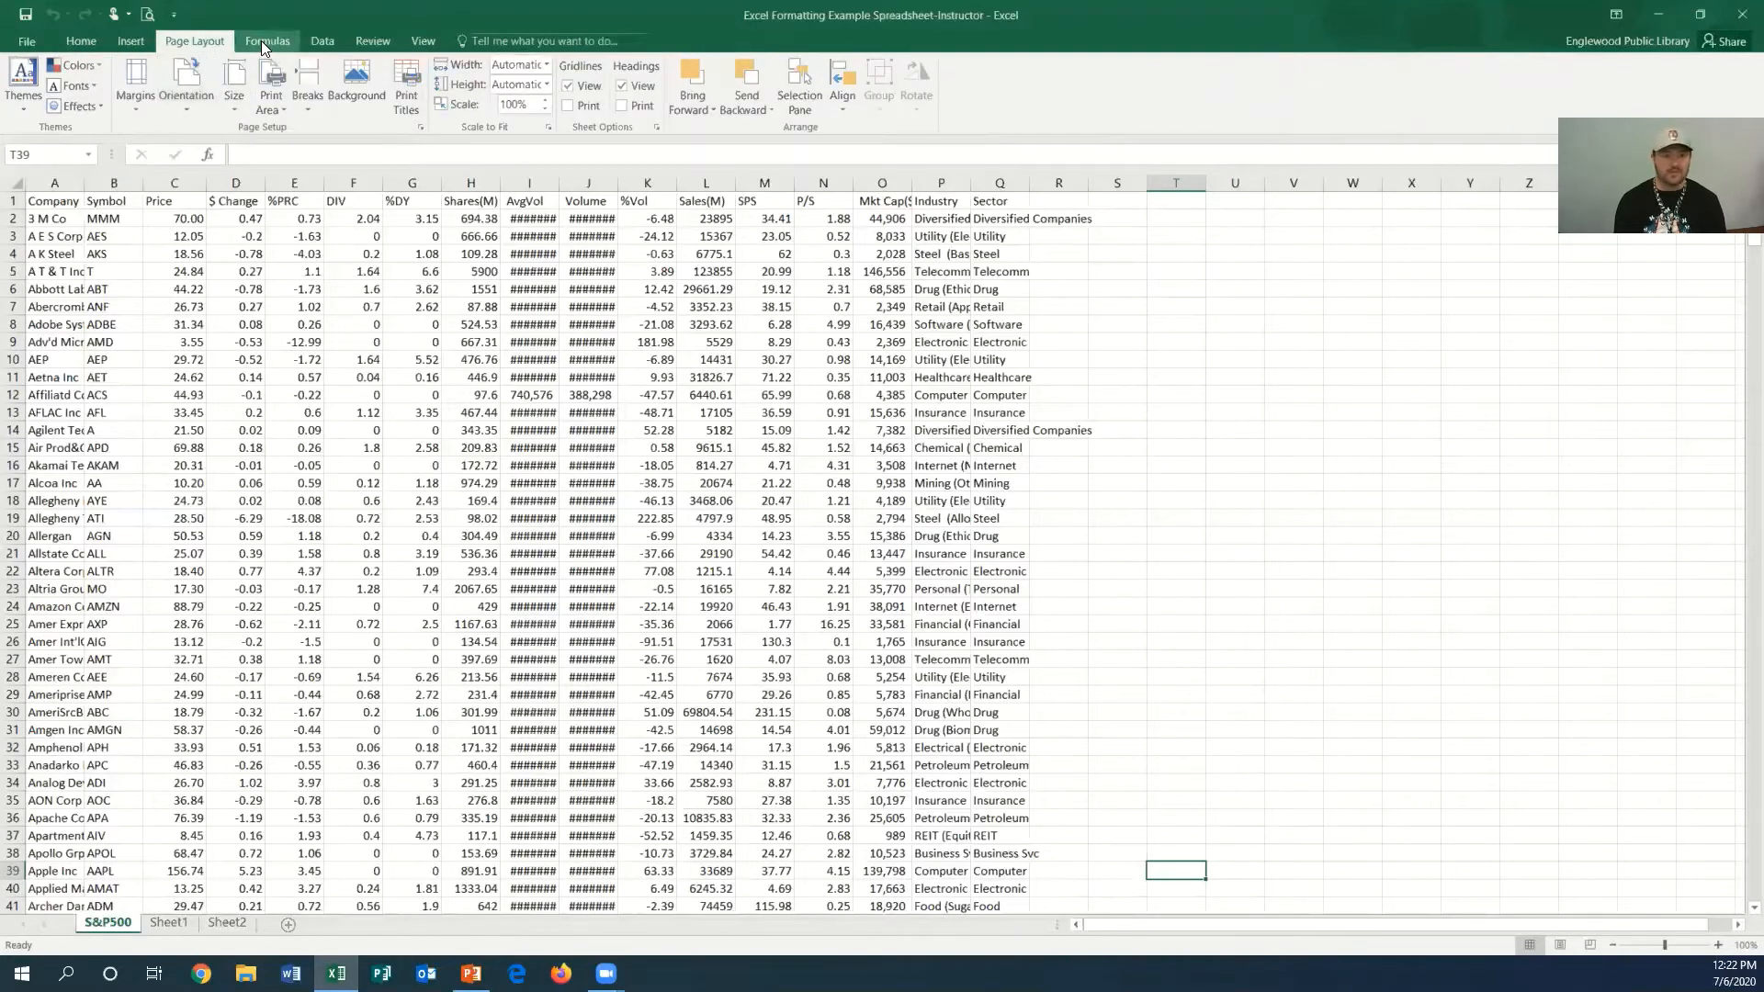
click(261, 40)
click(83, 44)
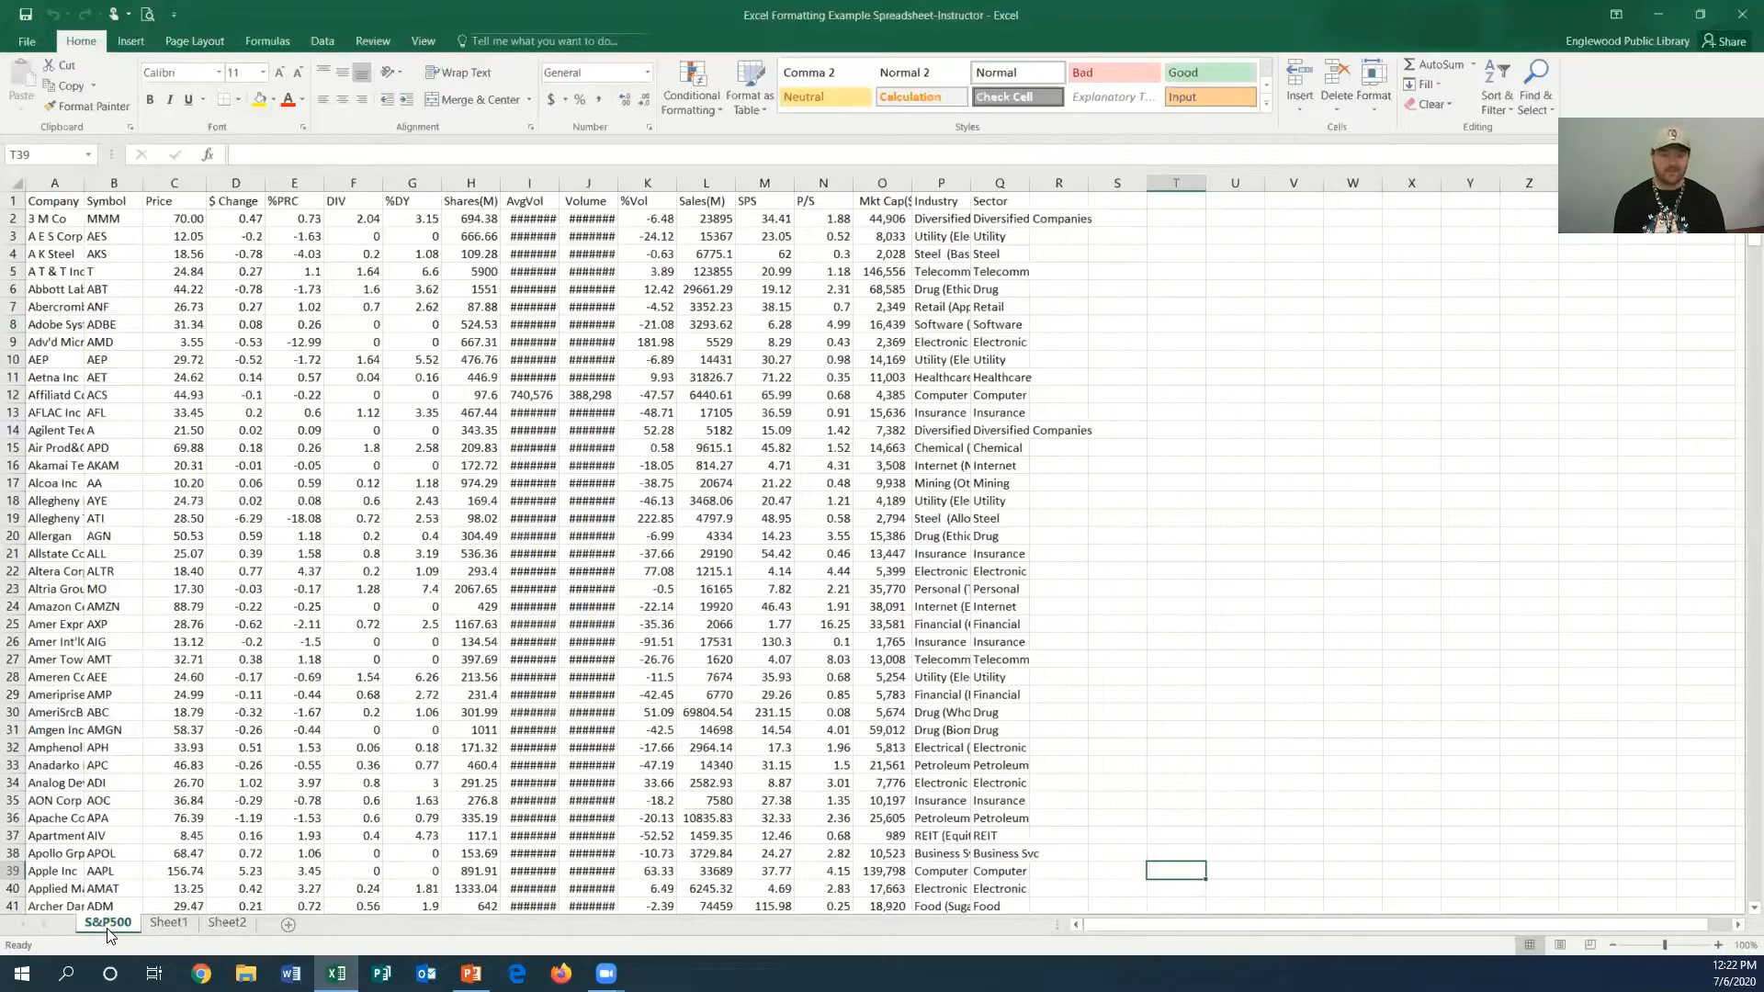
- Look at the contents of Sheet1 and Sheet2, and return to the S&P500 sheet
click(164, 924)
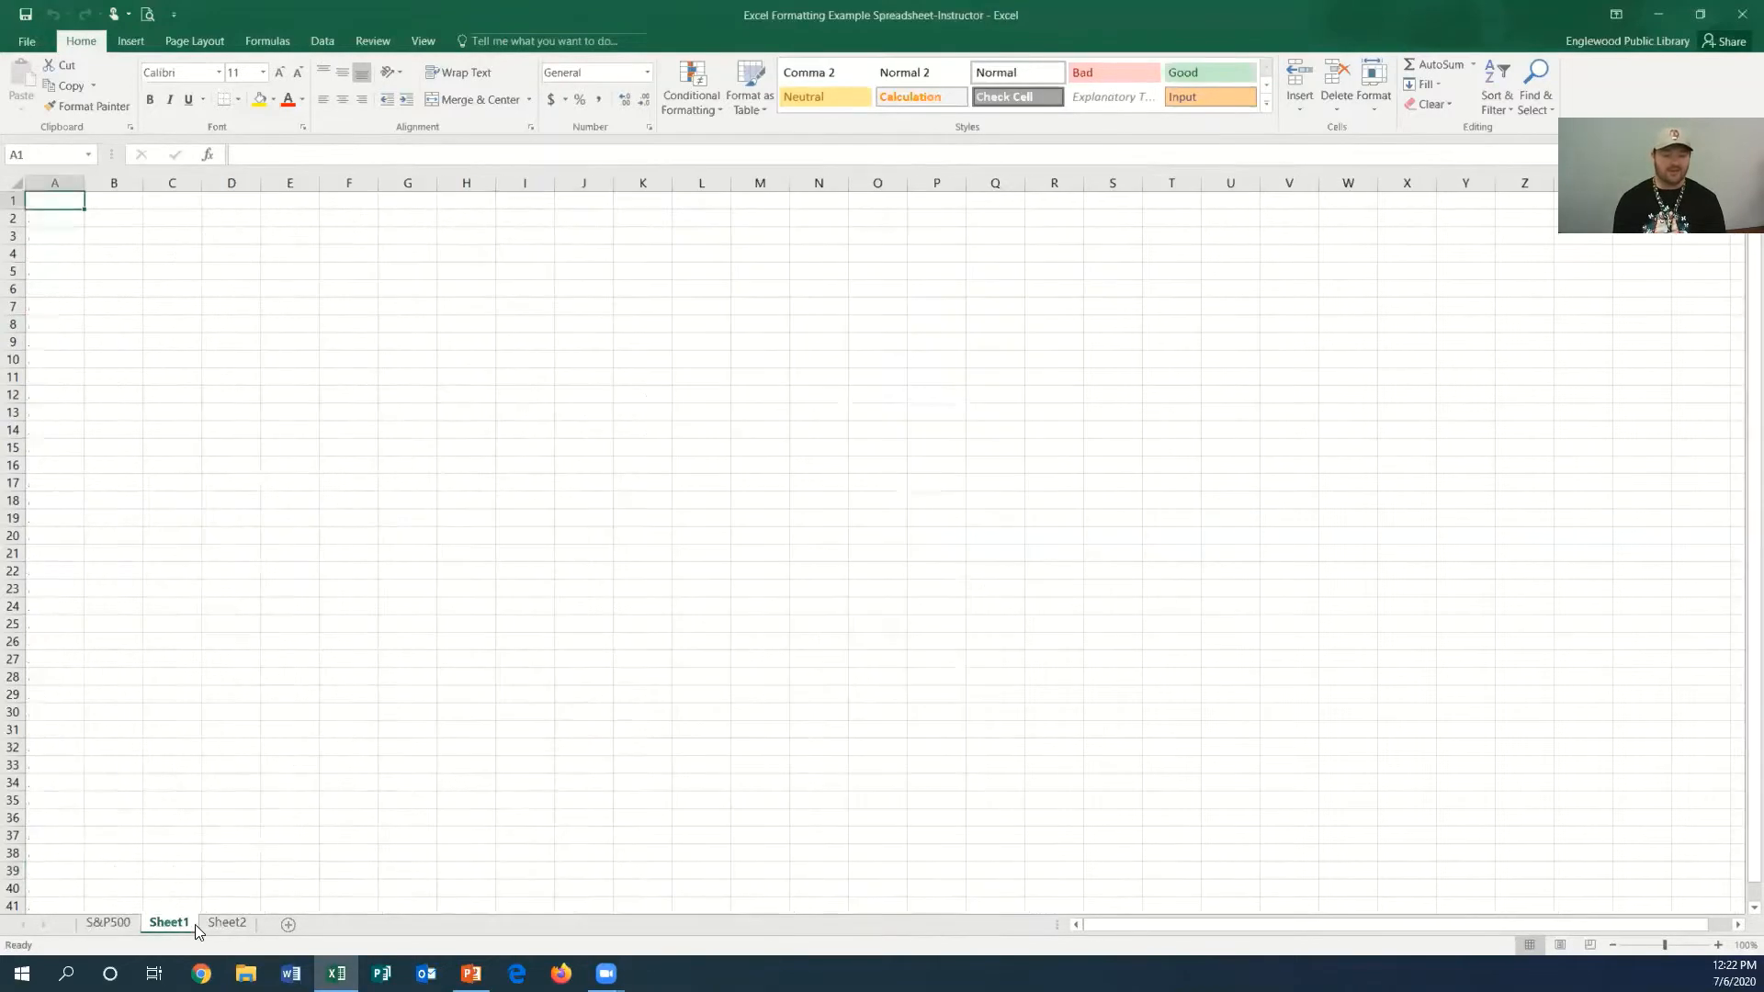
click(225, 926)
click(172, 923)
click(108, 923)
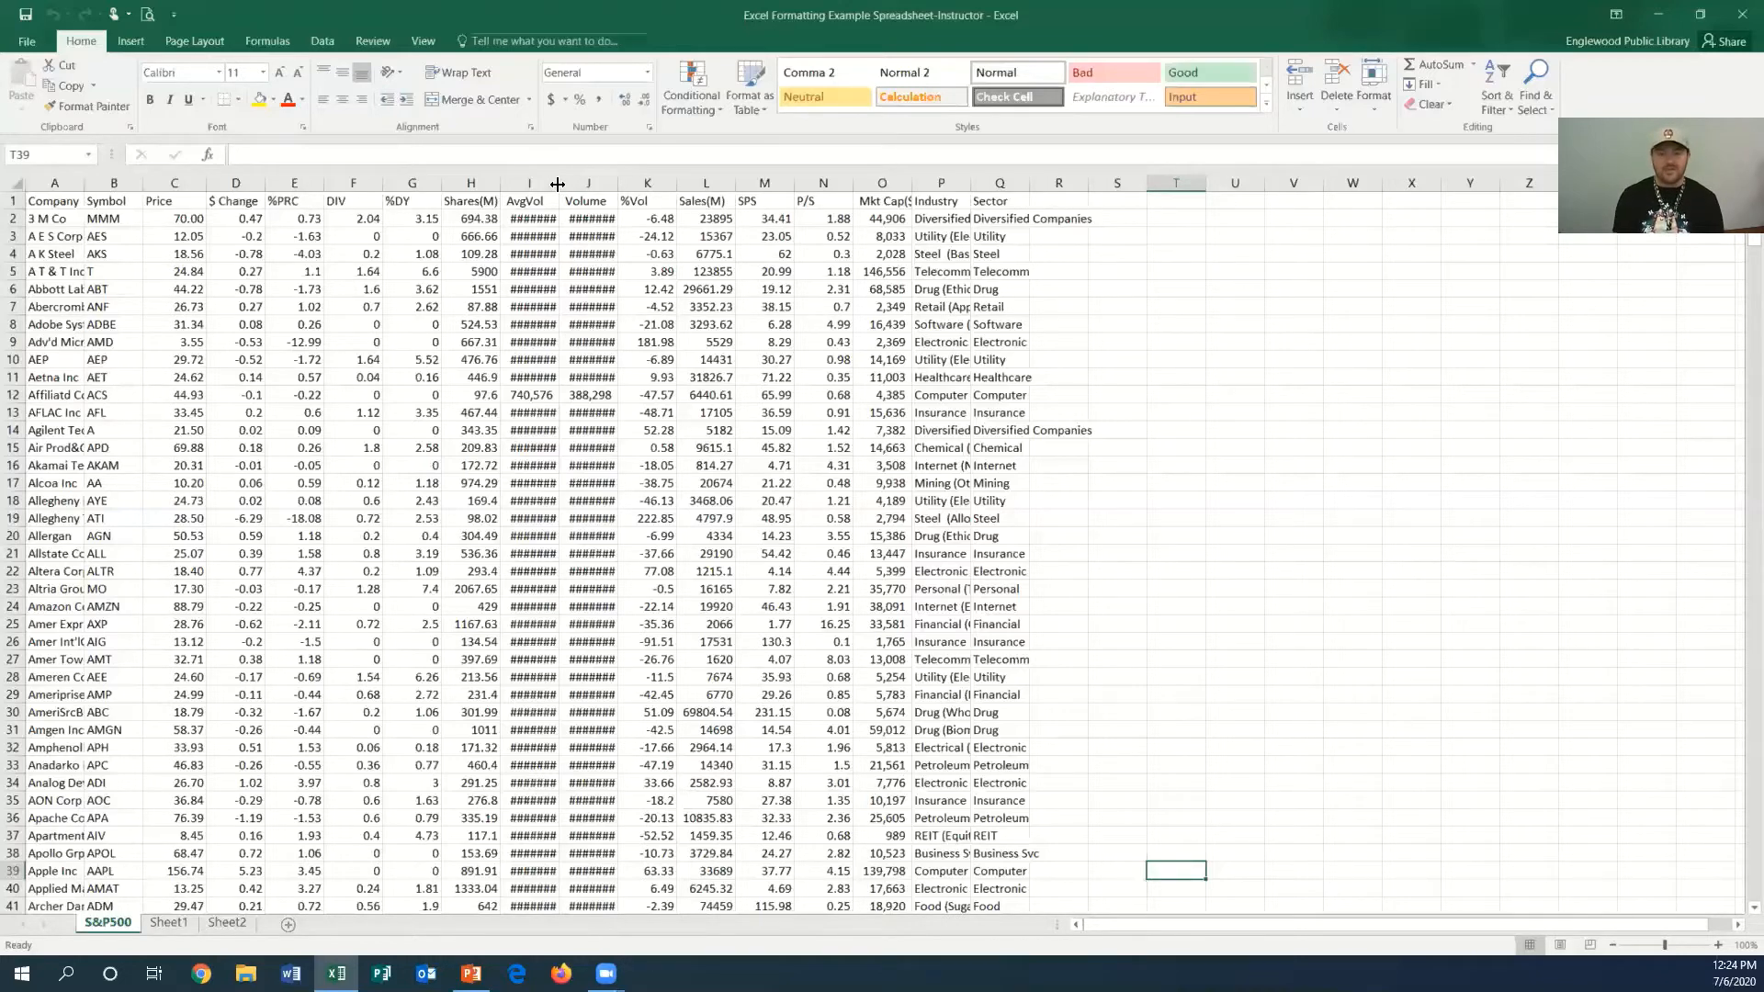
- Widen the AvgVol and Volume columns so that their full numbers can be read down the sheet
drag(557, 185, 571, 185)
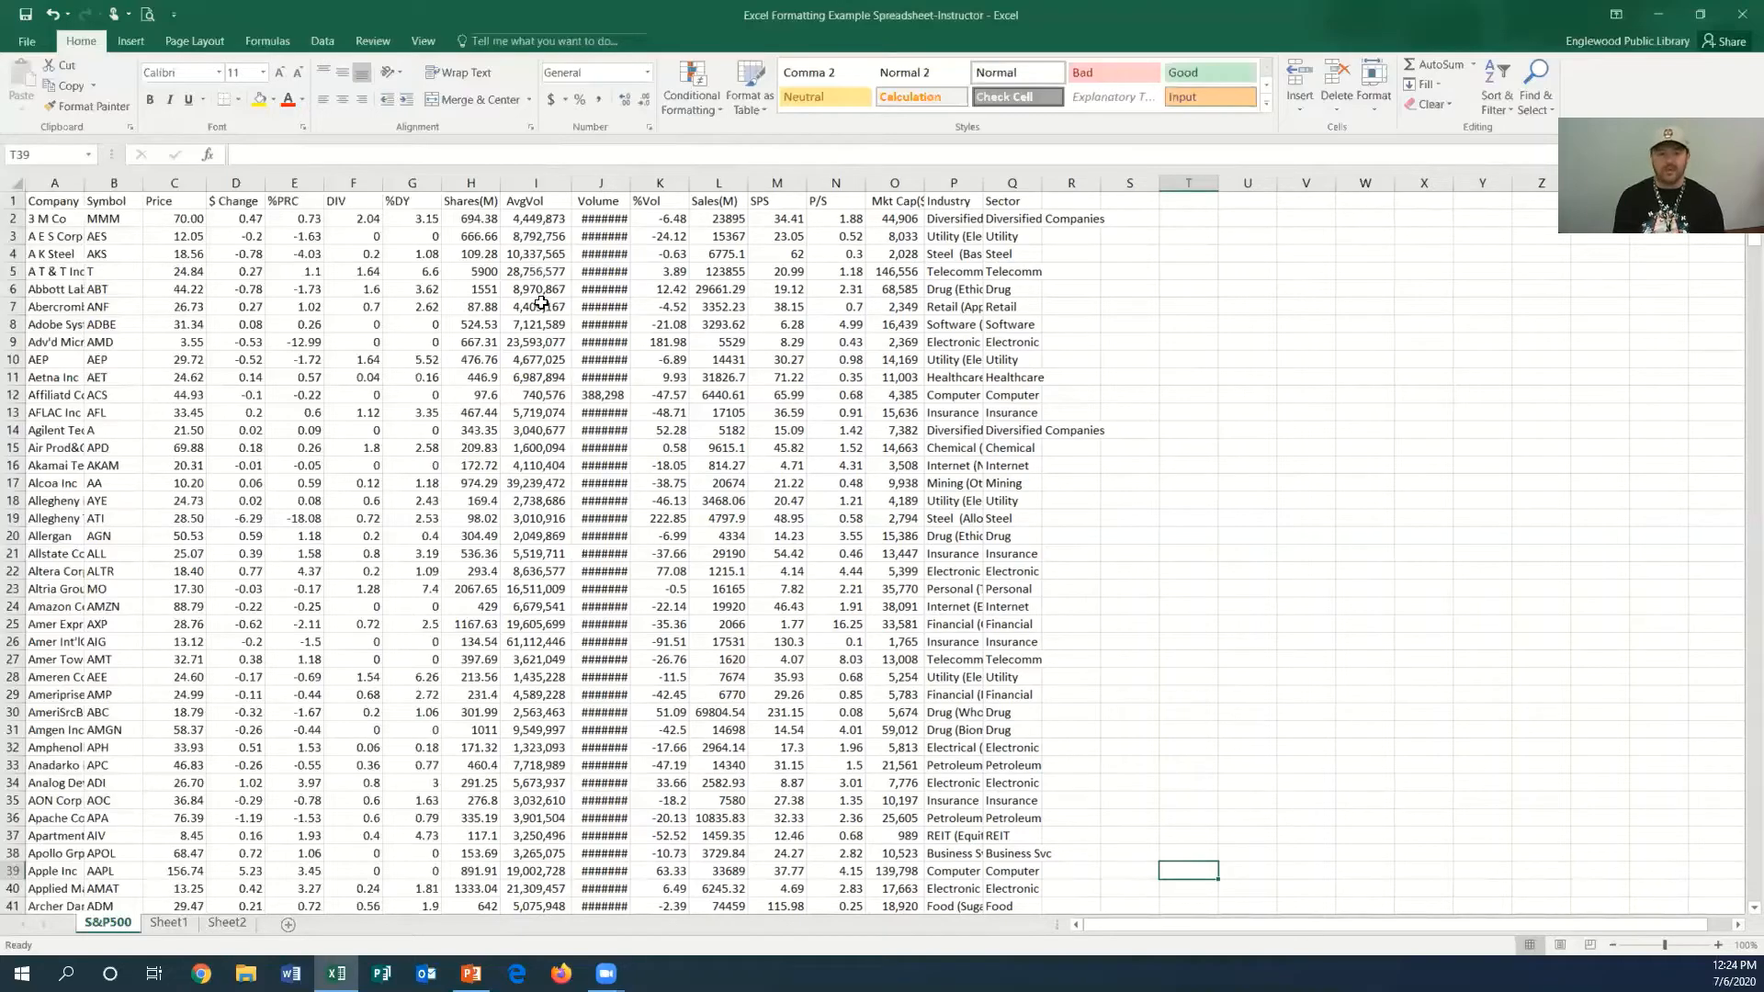
scroll(501, 354, down, 3)
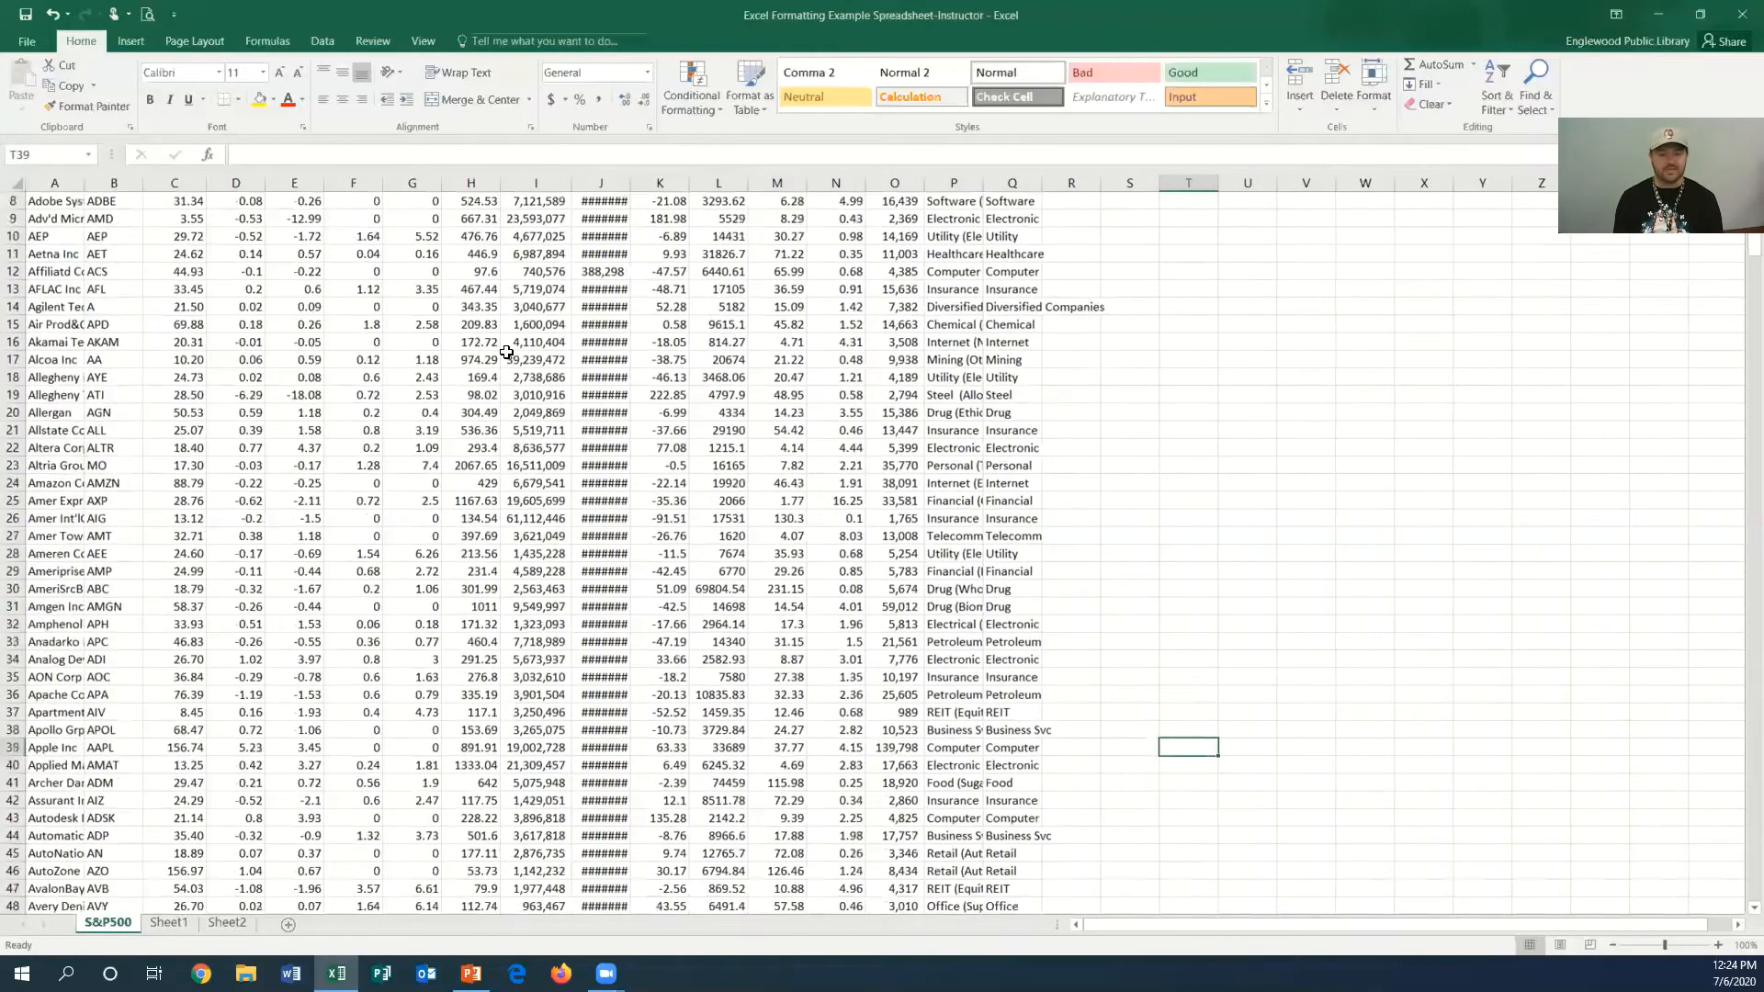
scroll(506, 353, down, 17)
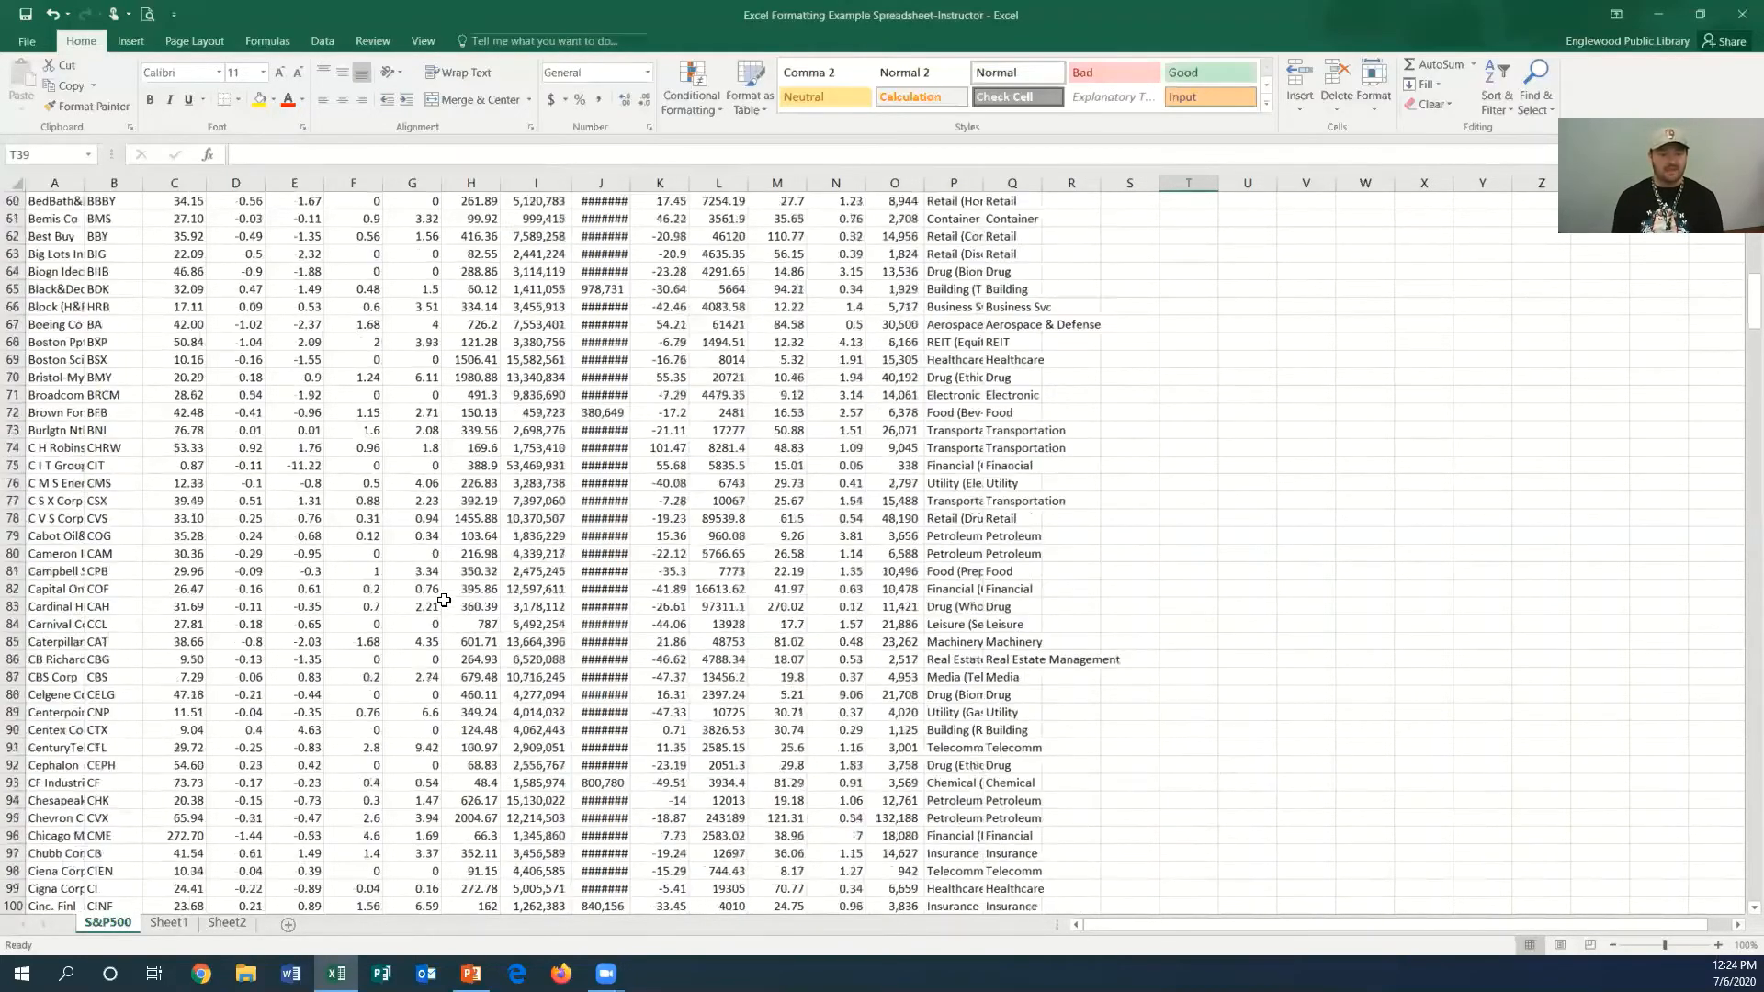
scroll(443, 601, down, 17)
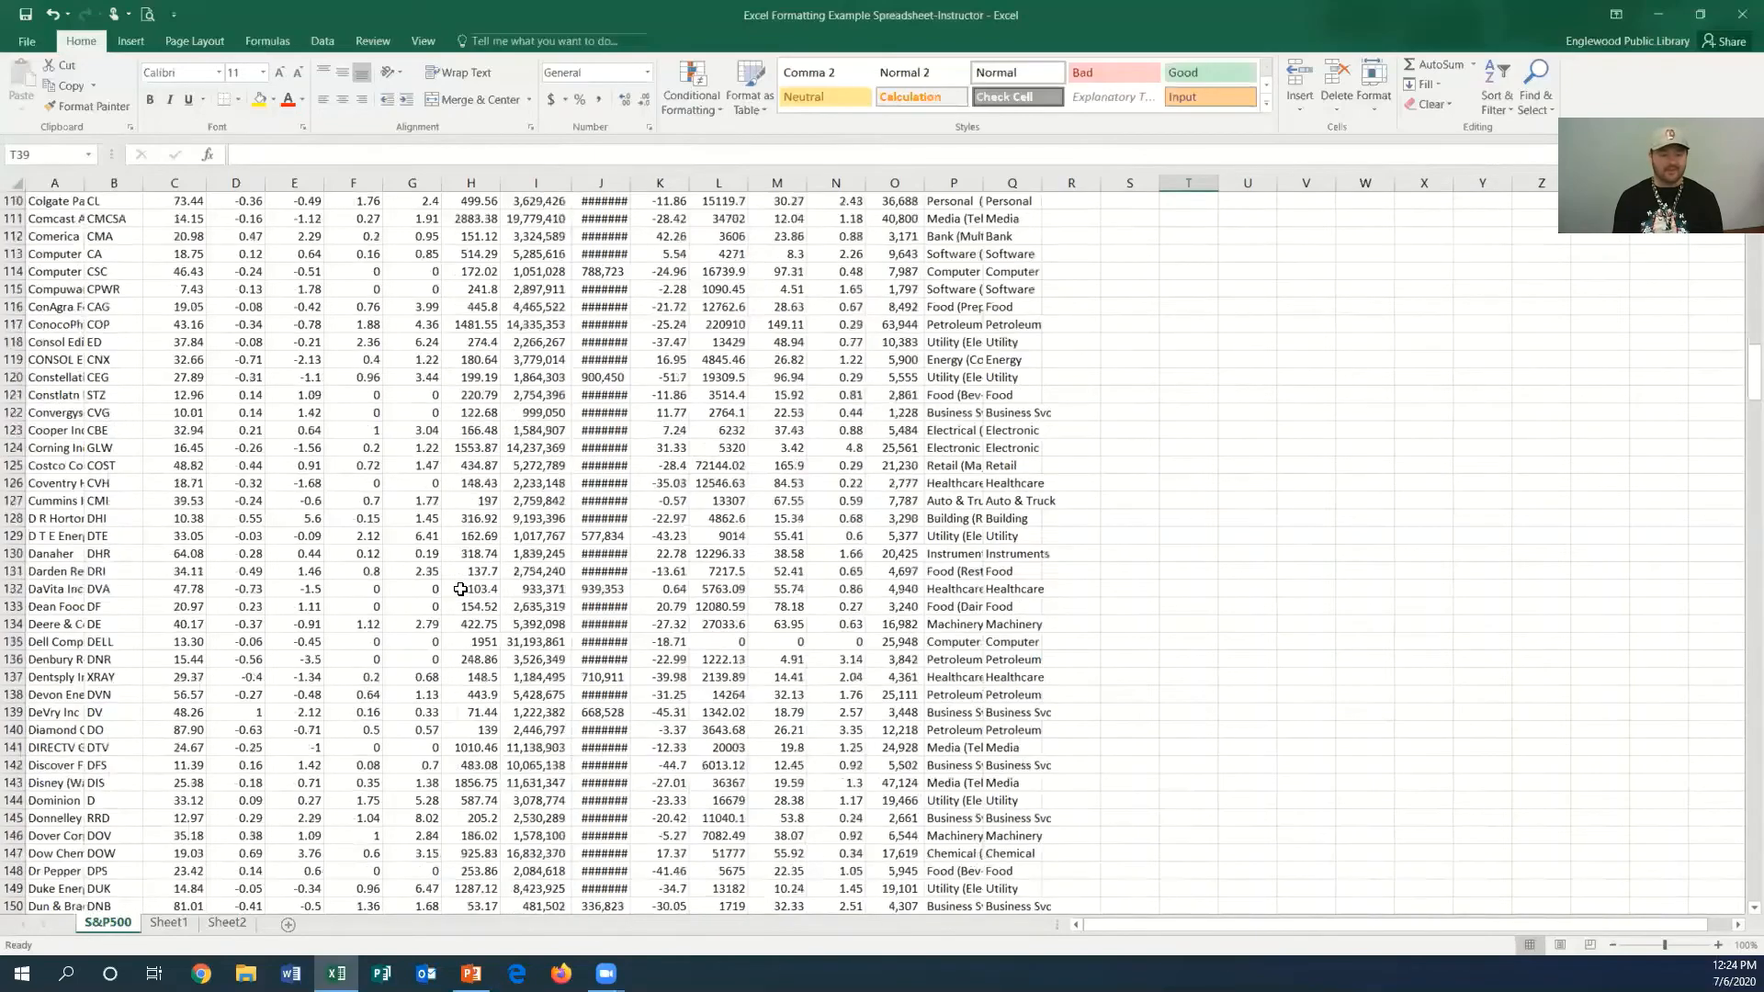
scroll(461, 589, down, 19)
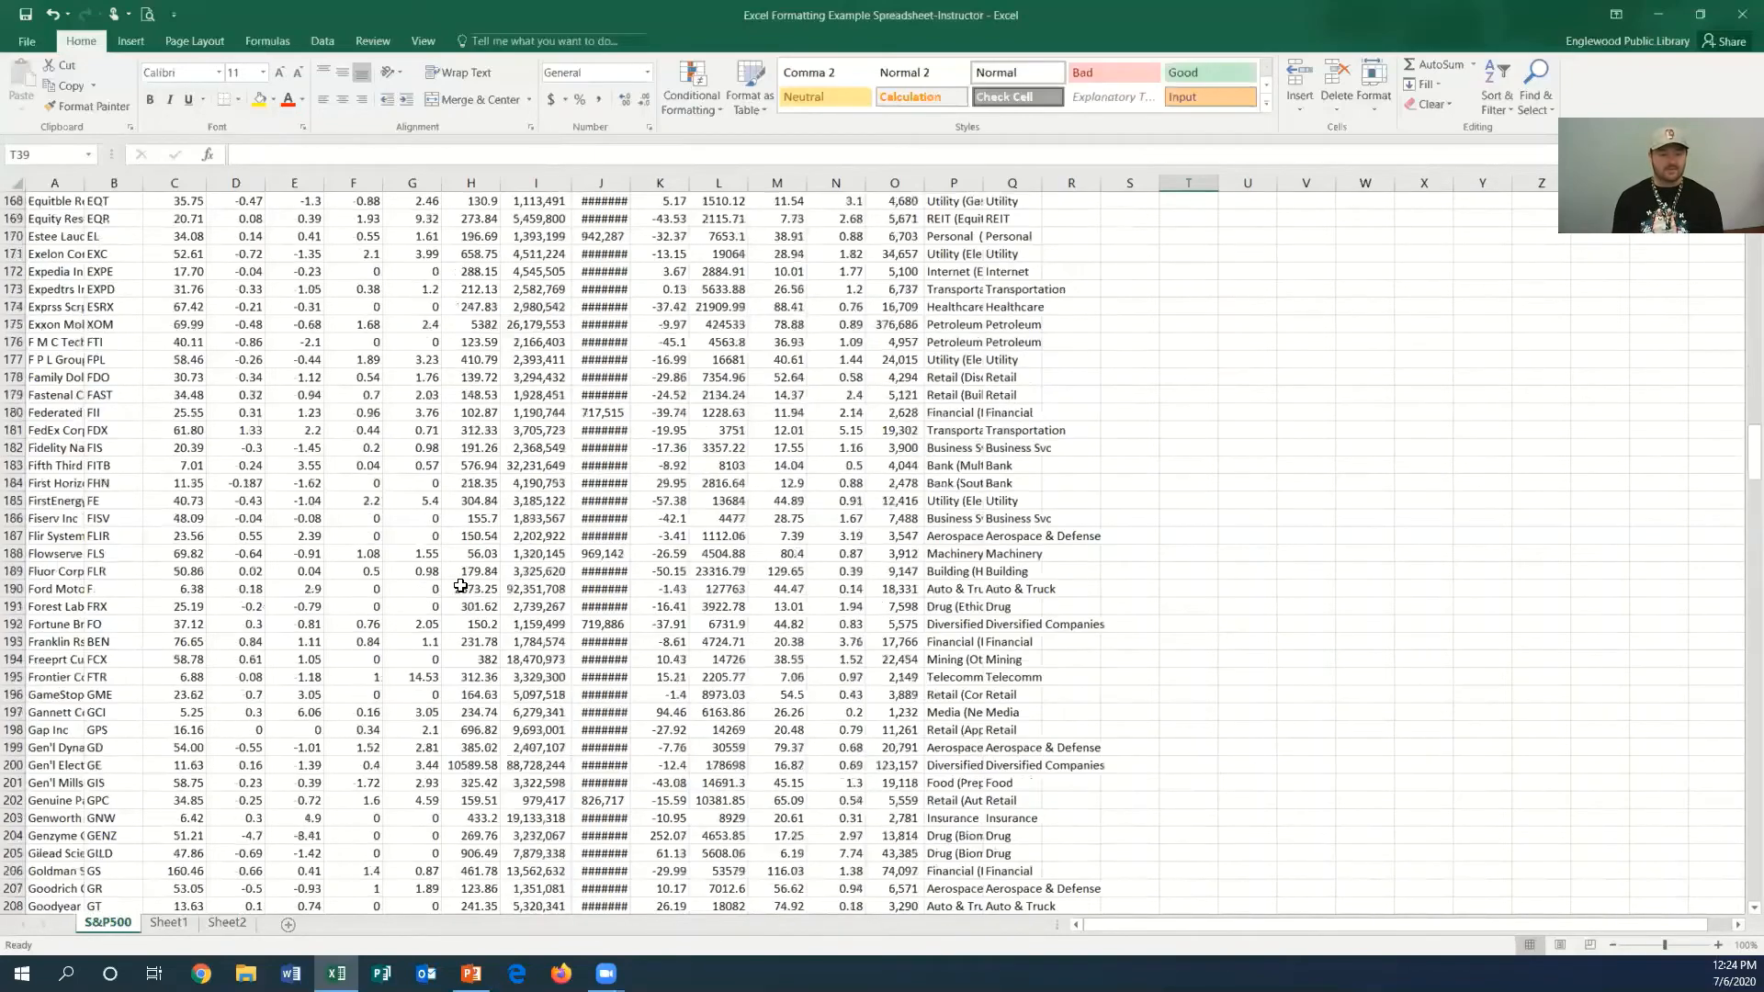
scroll(460, 586, down, 16)
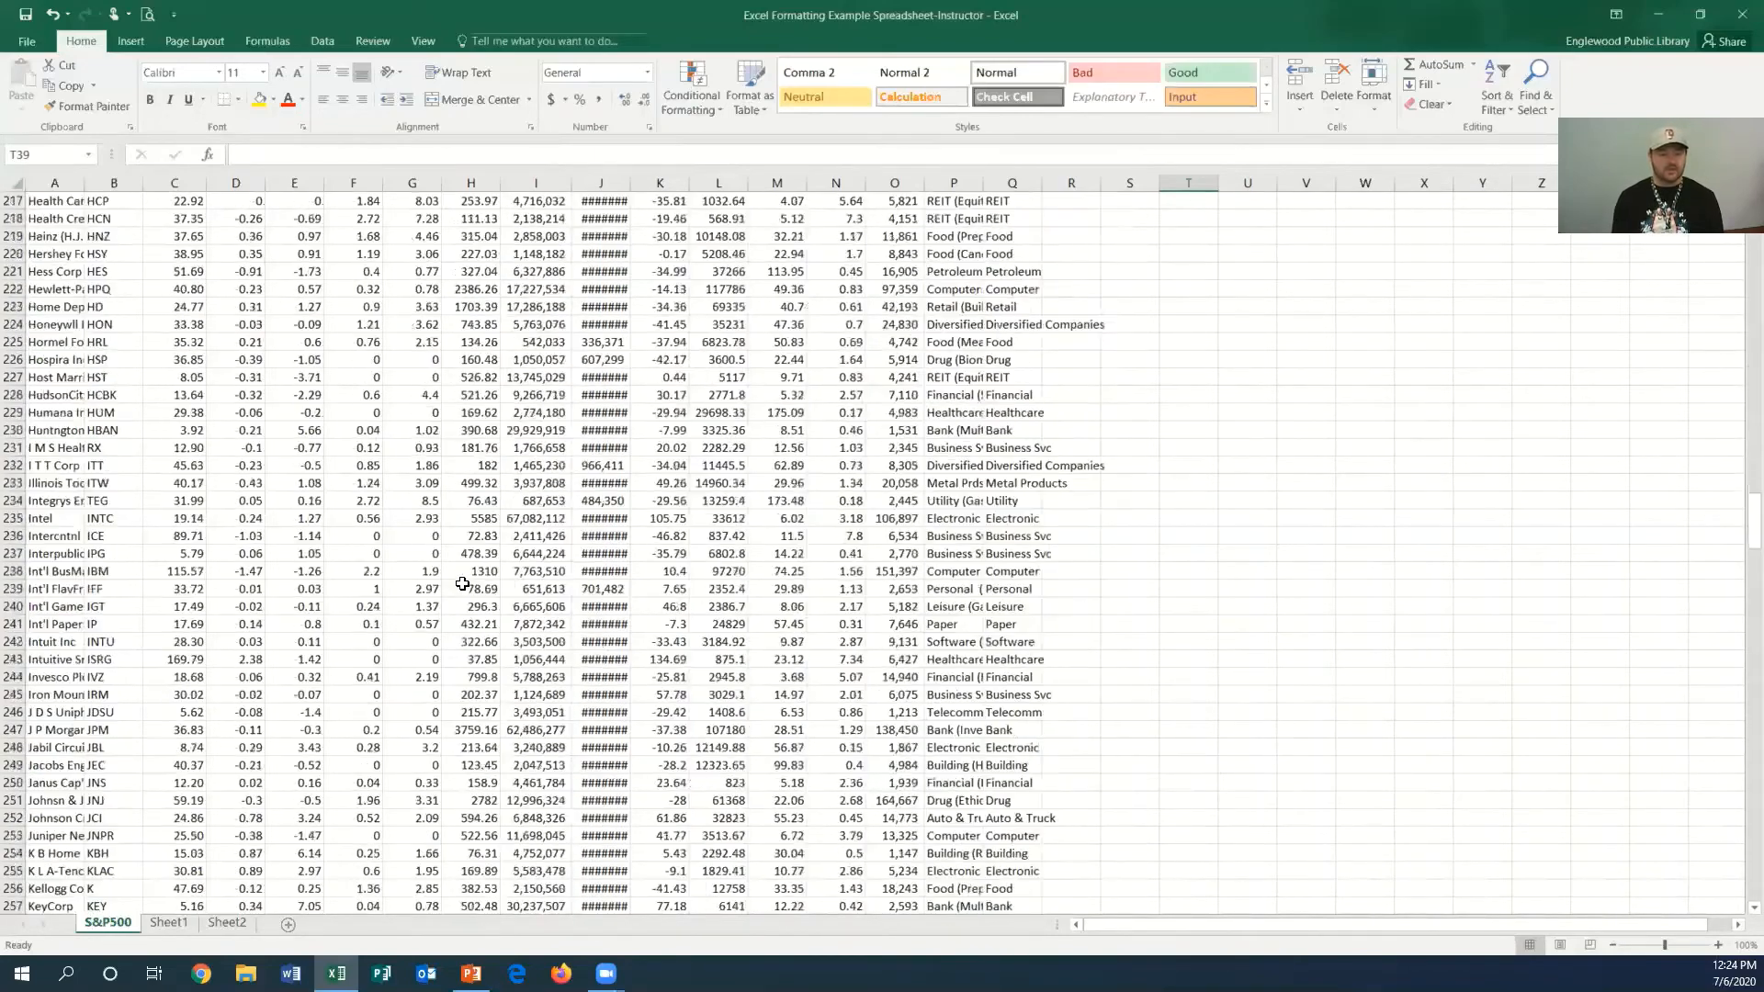
scroll(462, 584, down, 1)
drag(1753, 534, 1740, 238)
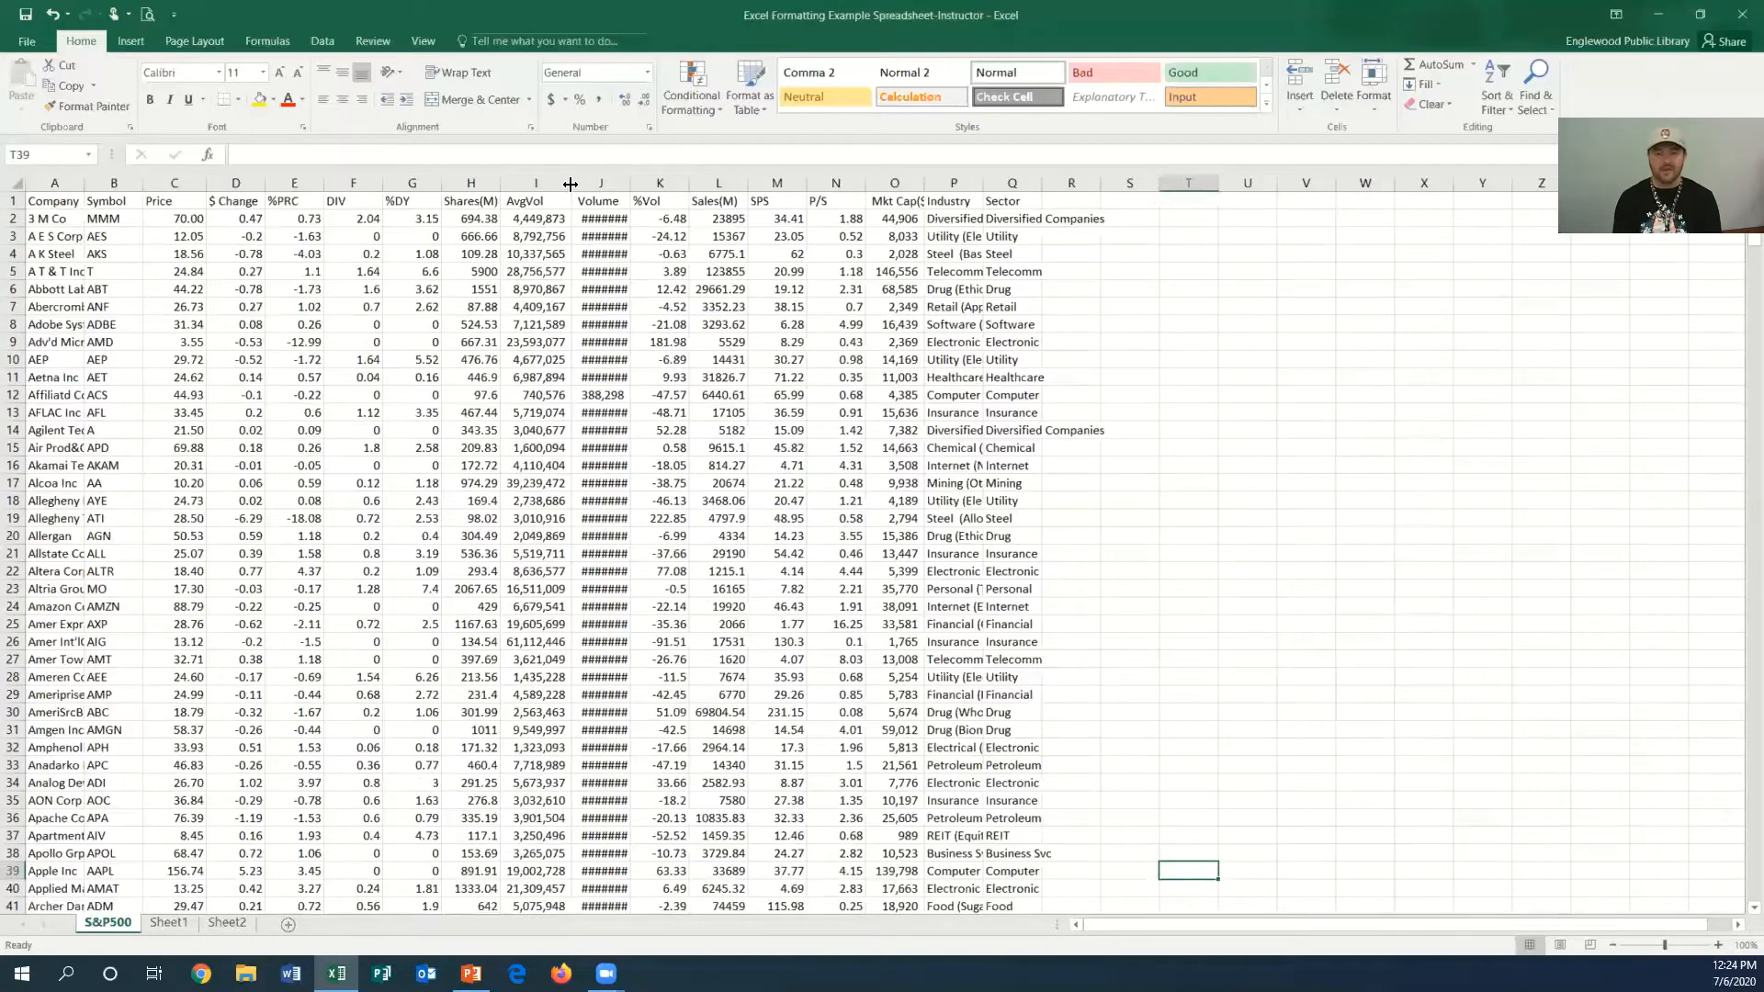
double_click(571, 185)
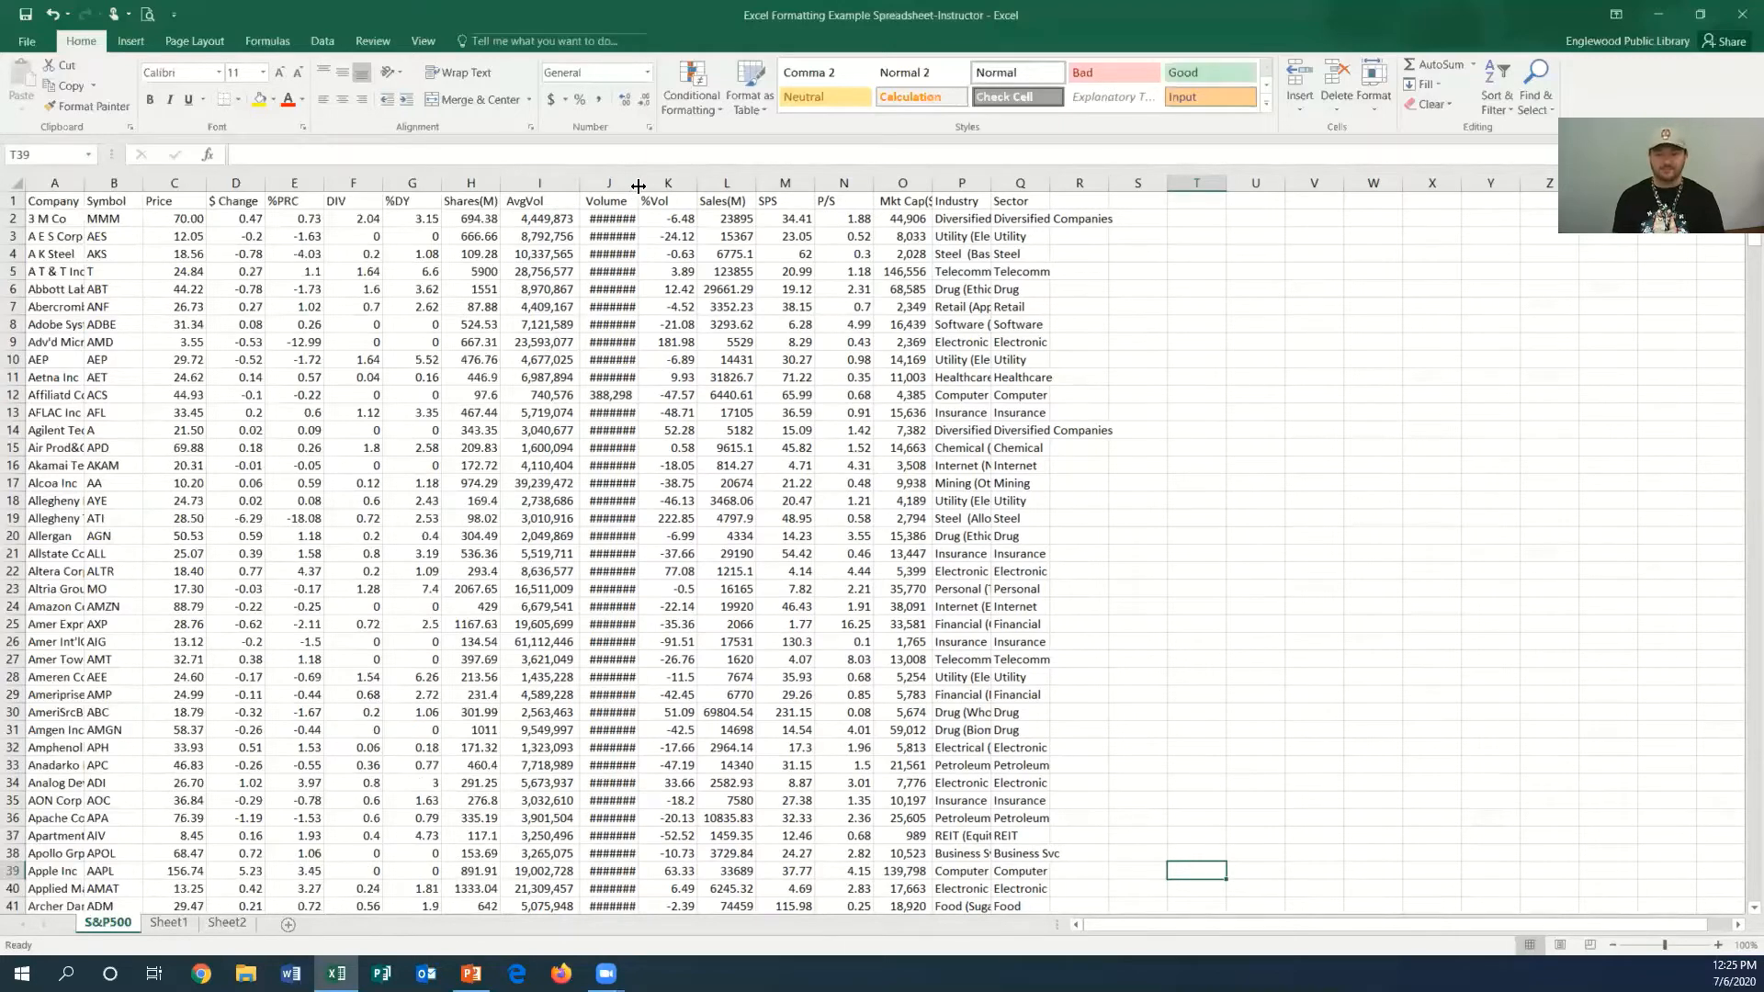
drag(638, 186, 659, 187)
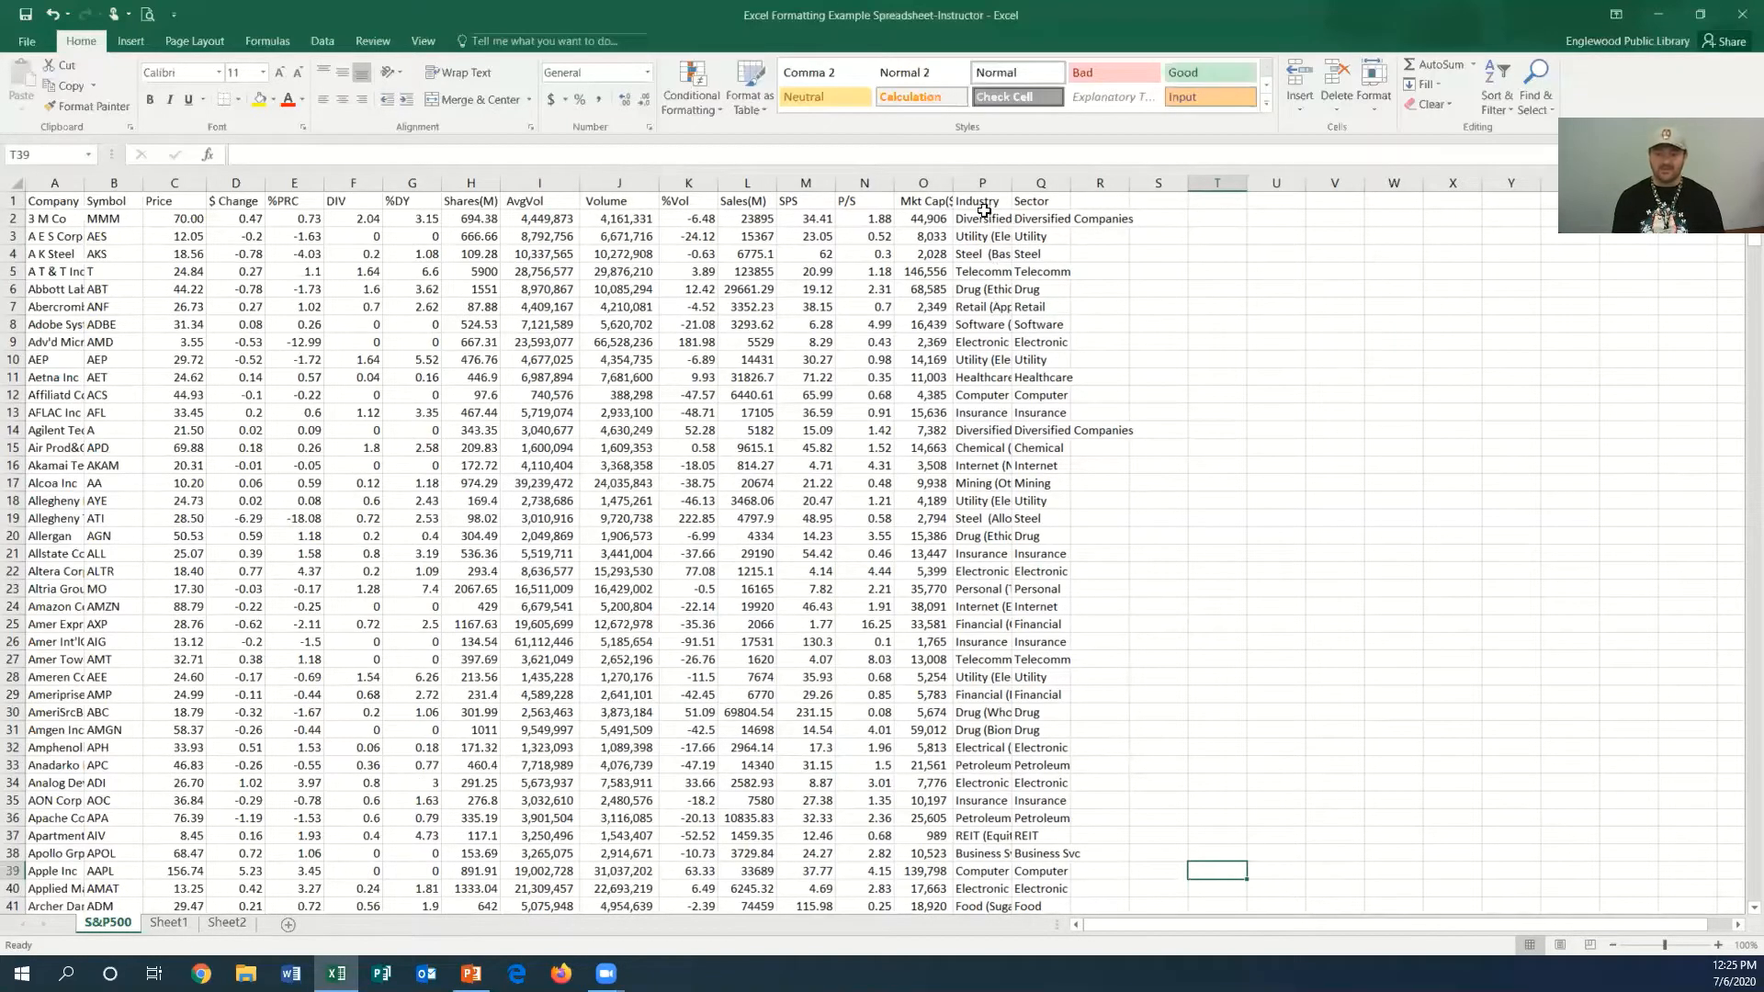
- Widen the Industry and Sector columns so that their full text fits
click(986, 238)
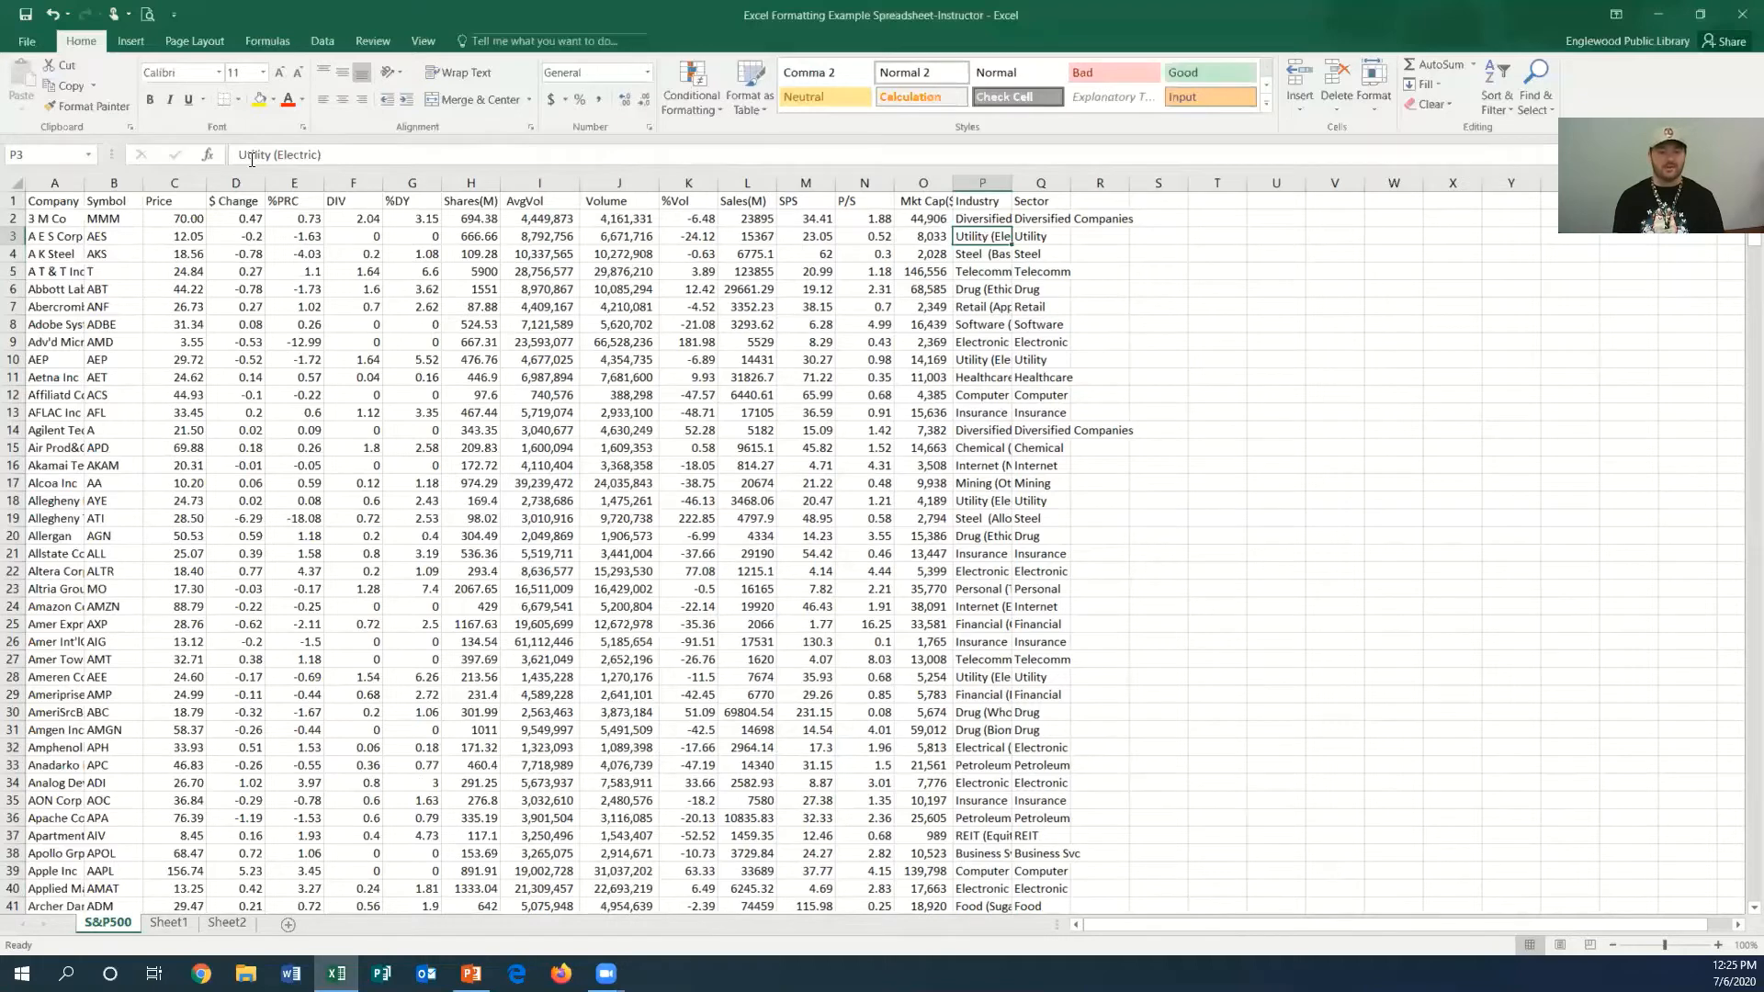
double_click(1011, 183)
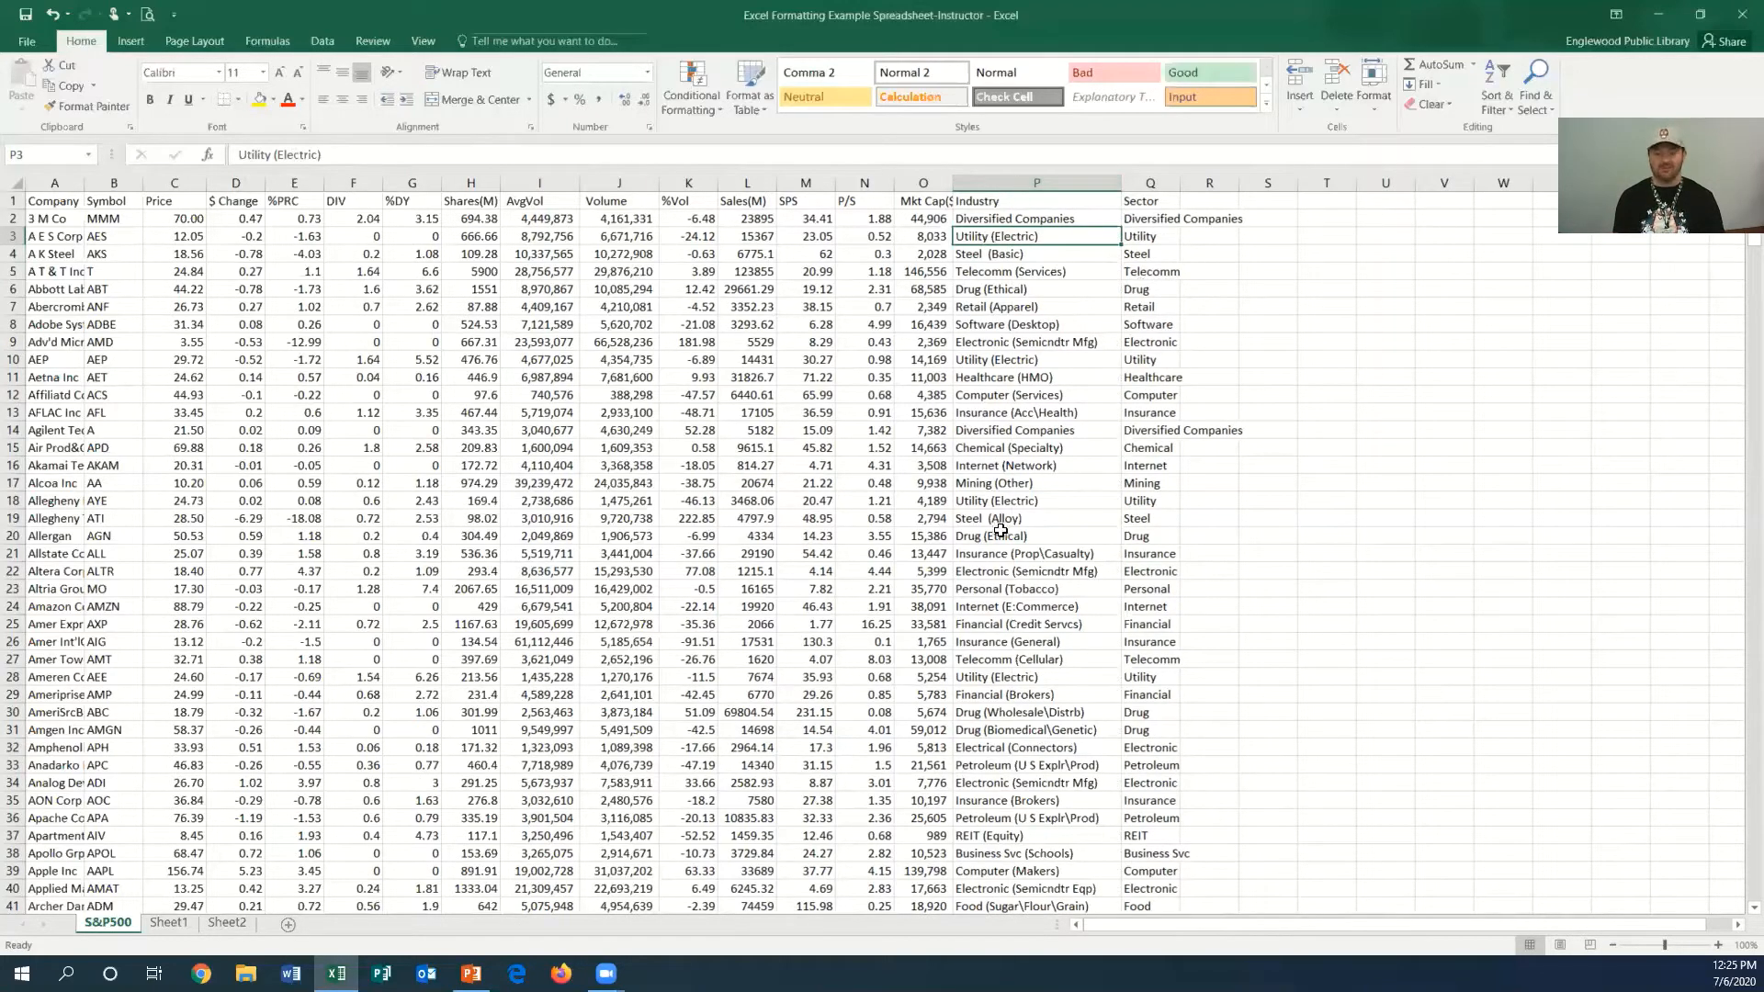
double_click(1179, 183)
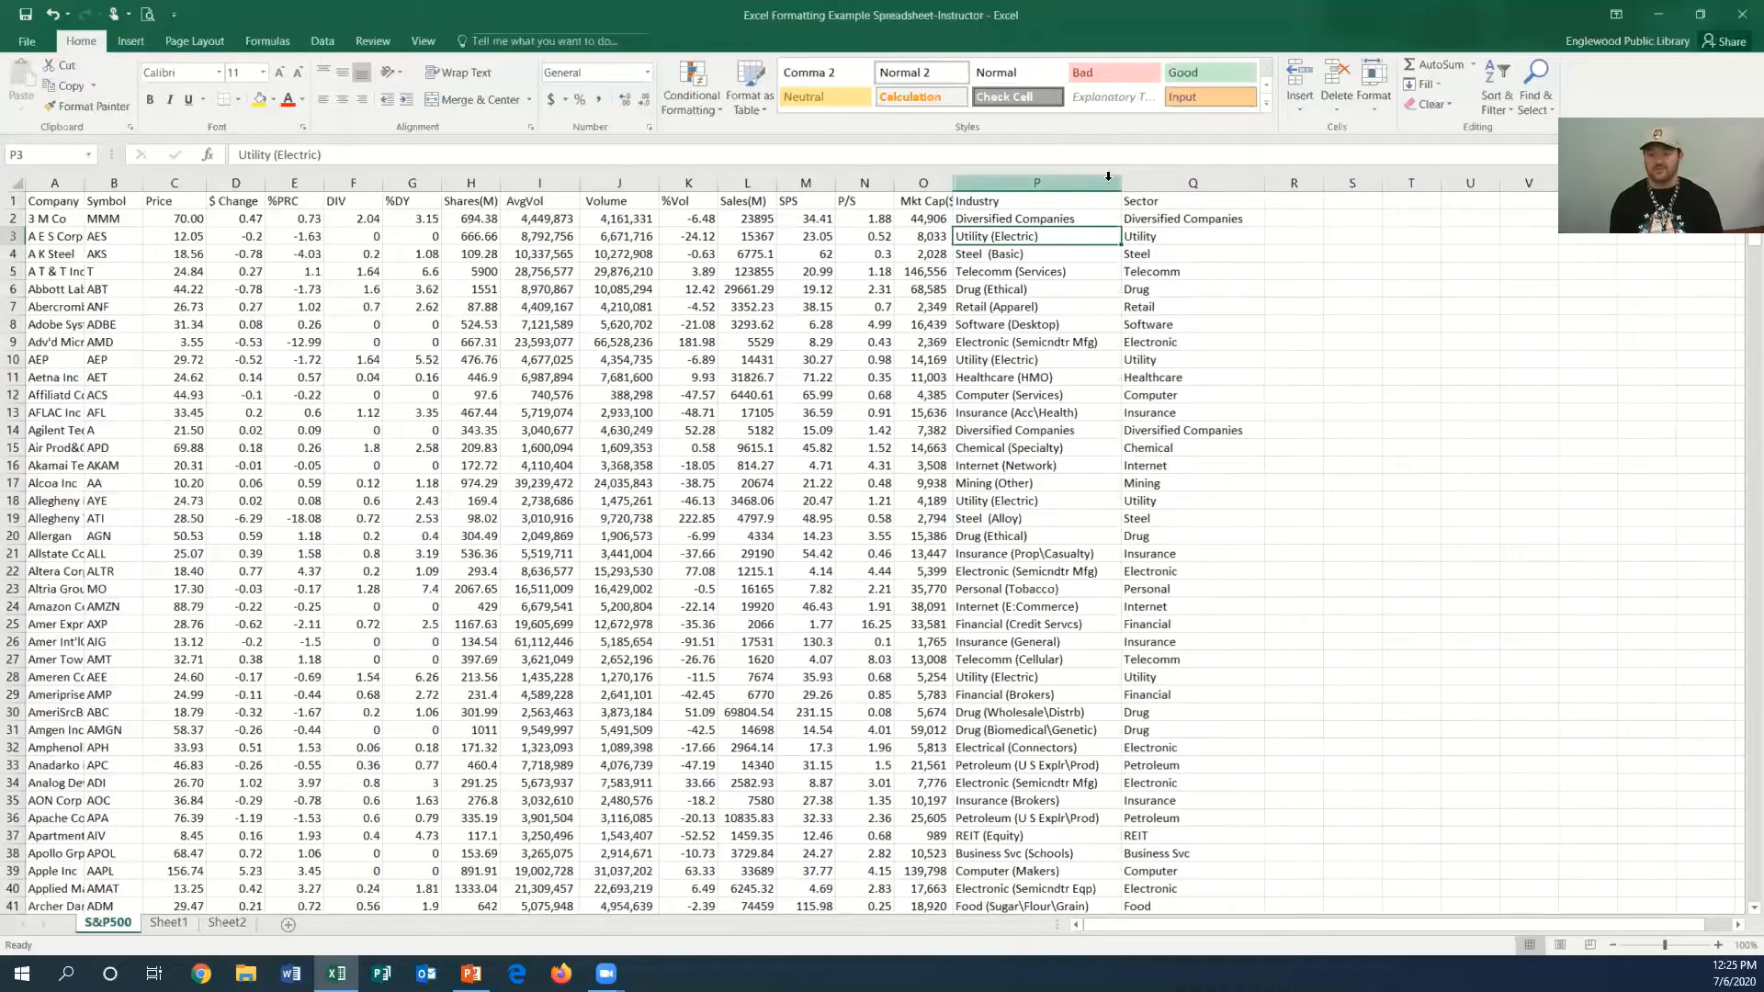
- Narrow the Industry, Sector, AvgVol and Volume columns so that their contents no longer fit
mouse_move(1121, 183)
mouse_down()
mouse_move(1040, 183)
mouse_move(1175, 183)
mouse_move(1125, 184)
mouse_up()
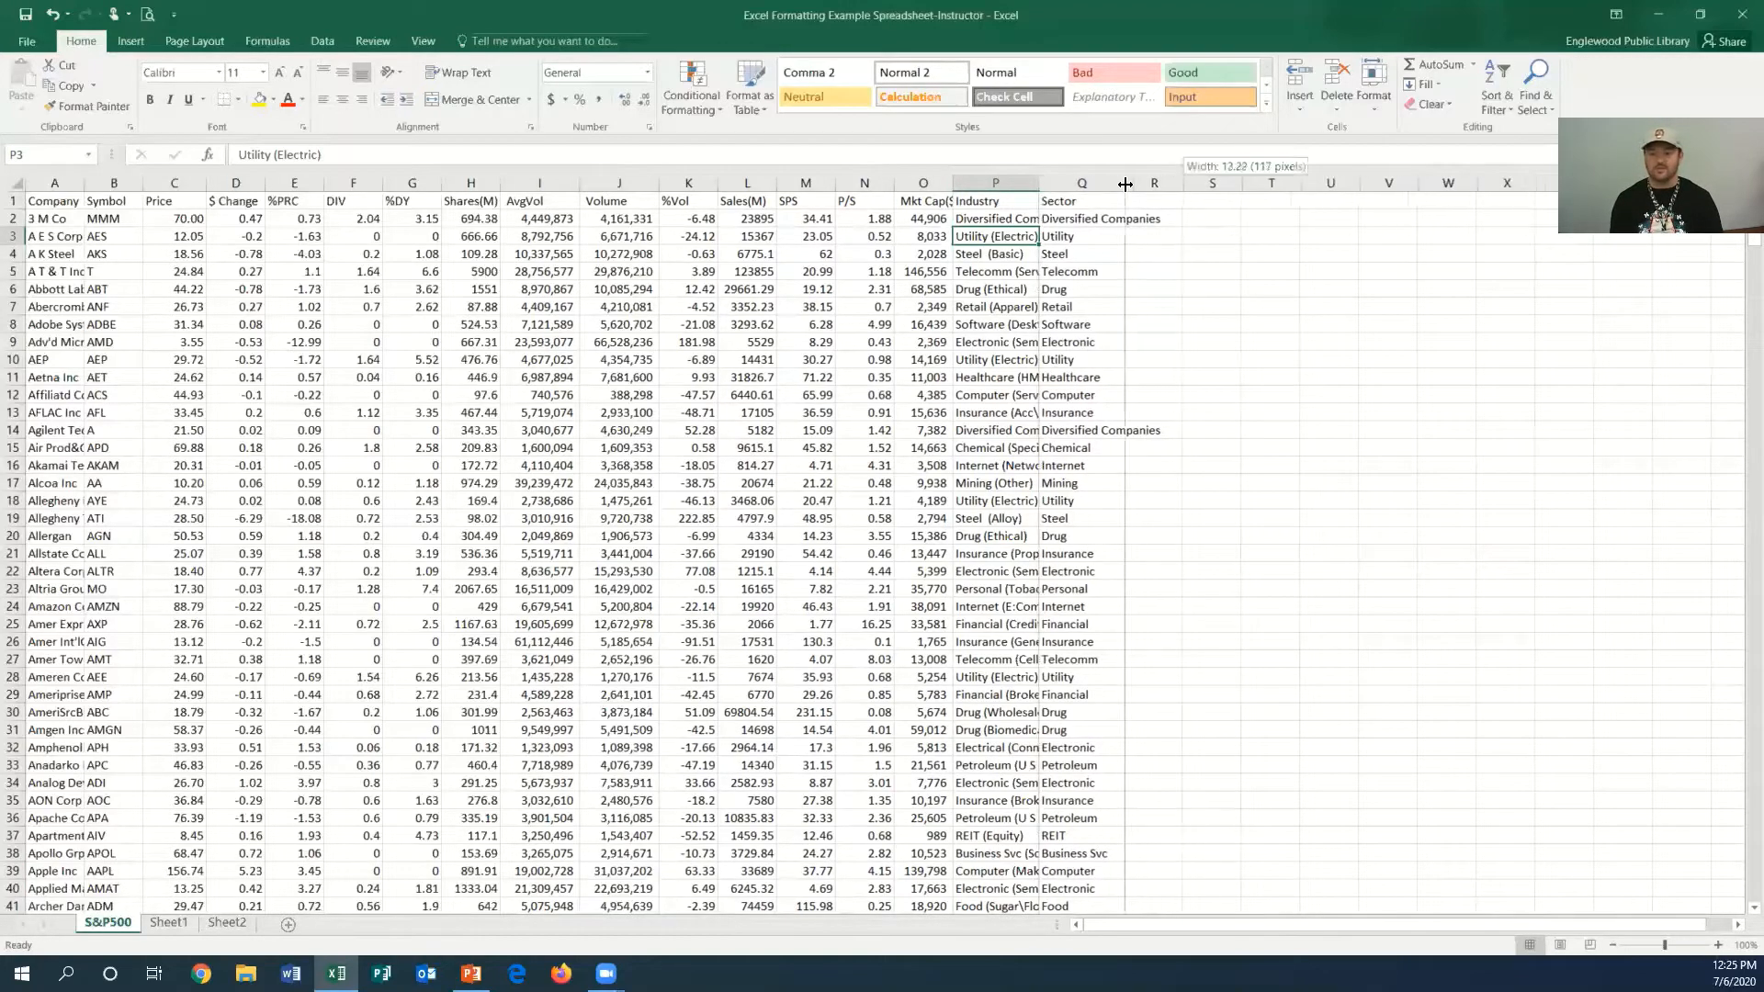
drag(659, 180, 549, 181)
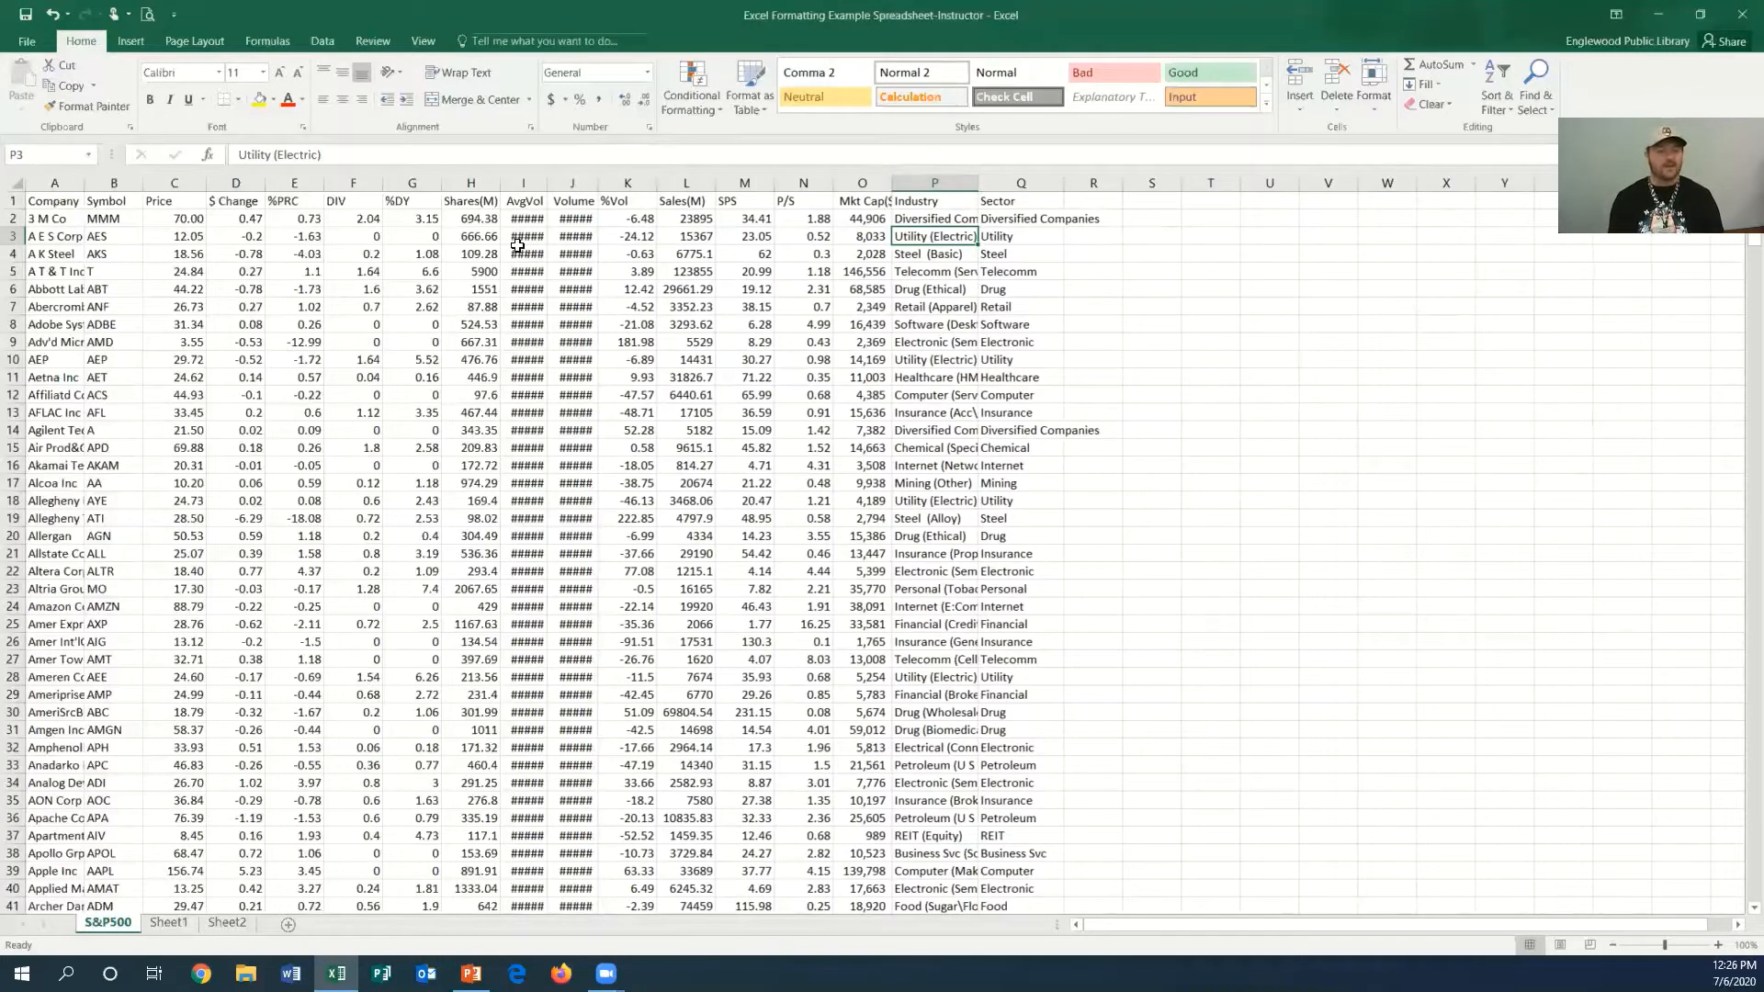
- Autofit the width of every column on the S&P500 sheet to its contents at once
click(14, 181)
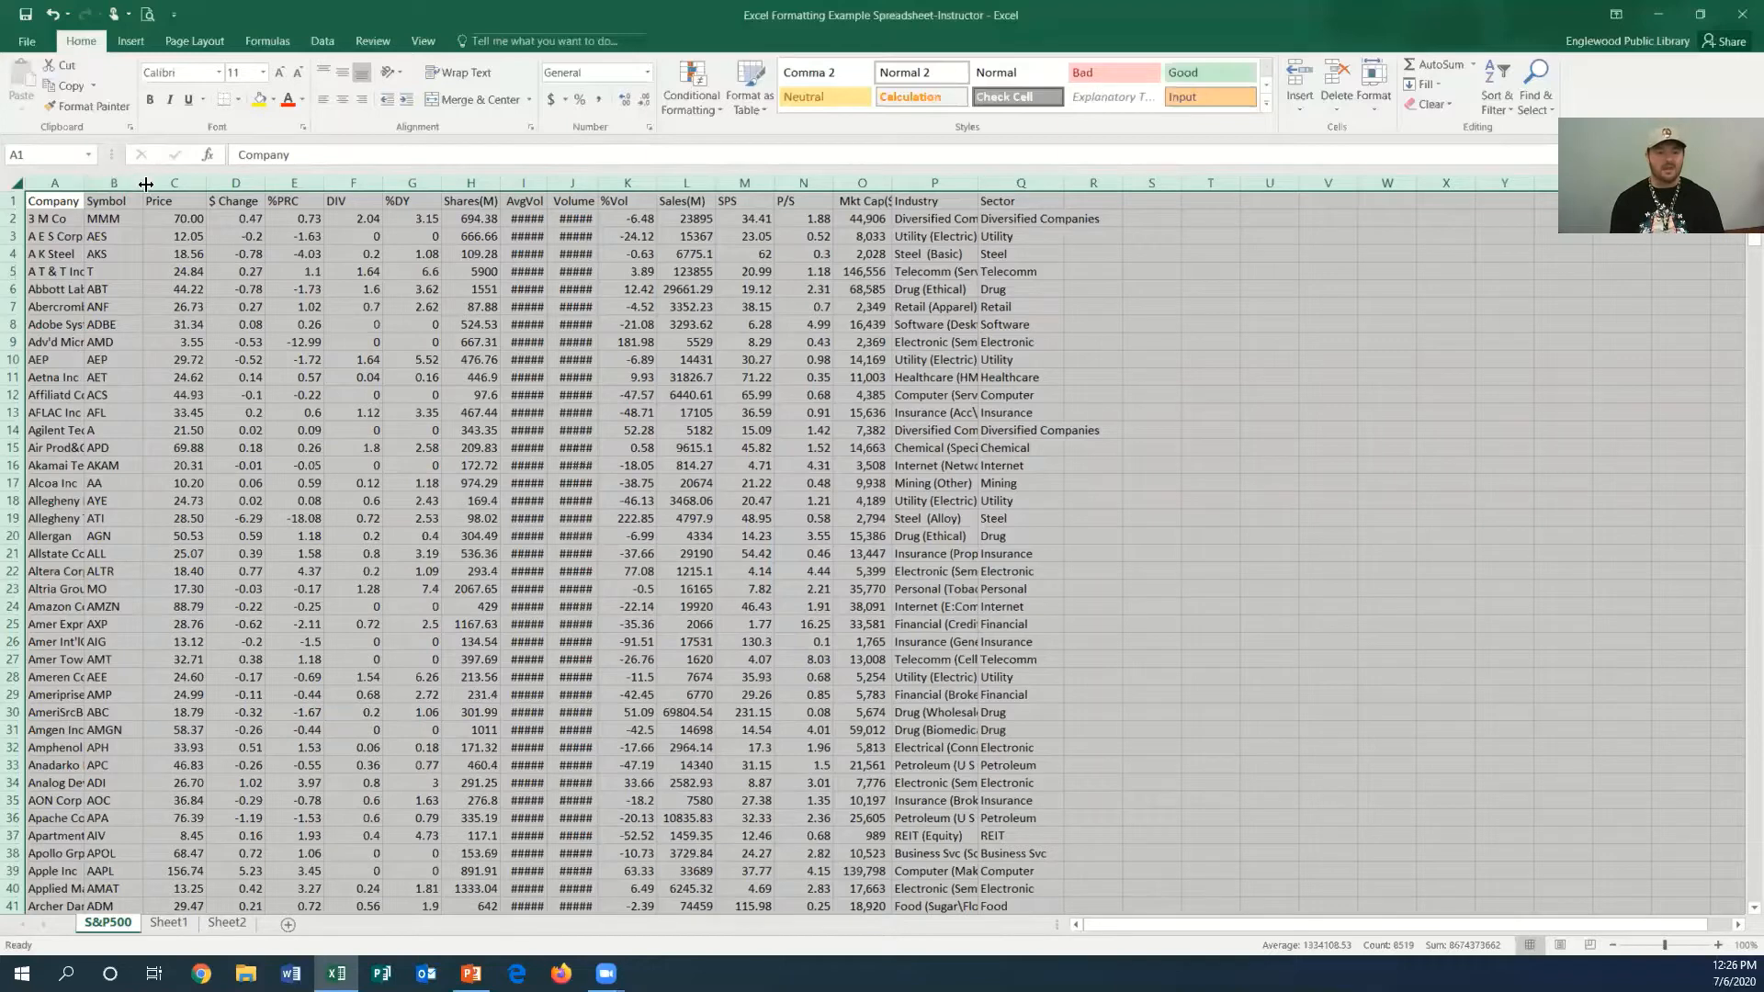
double_click(87, 183)
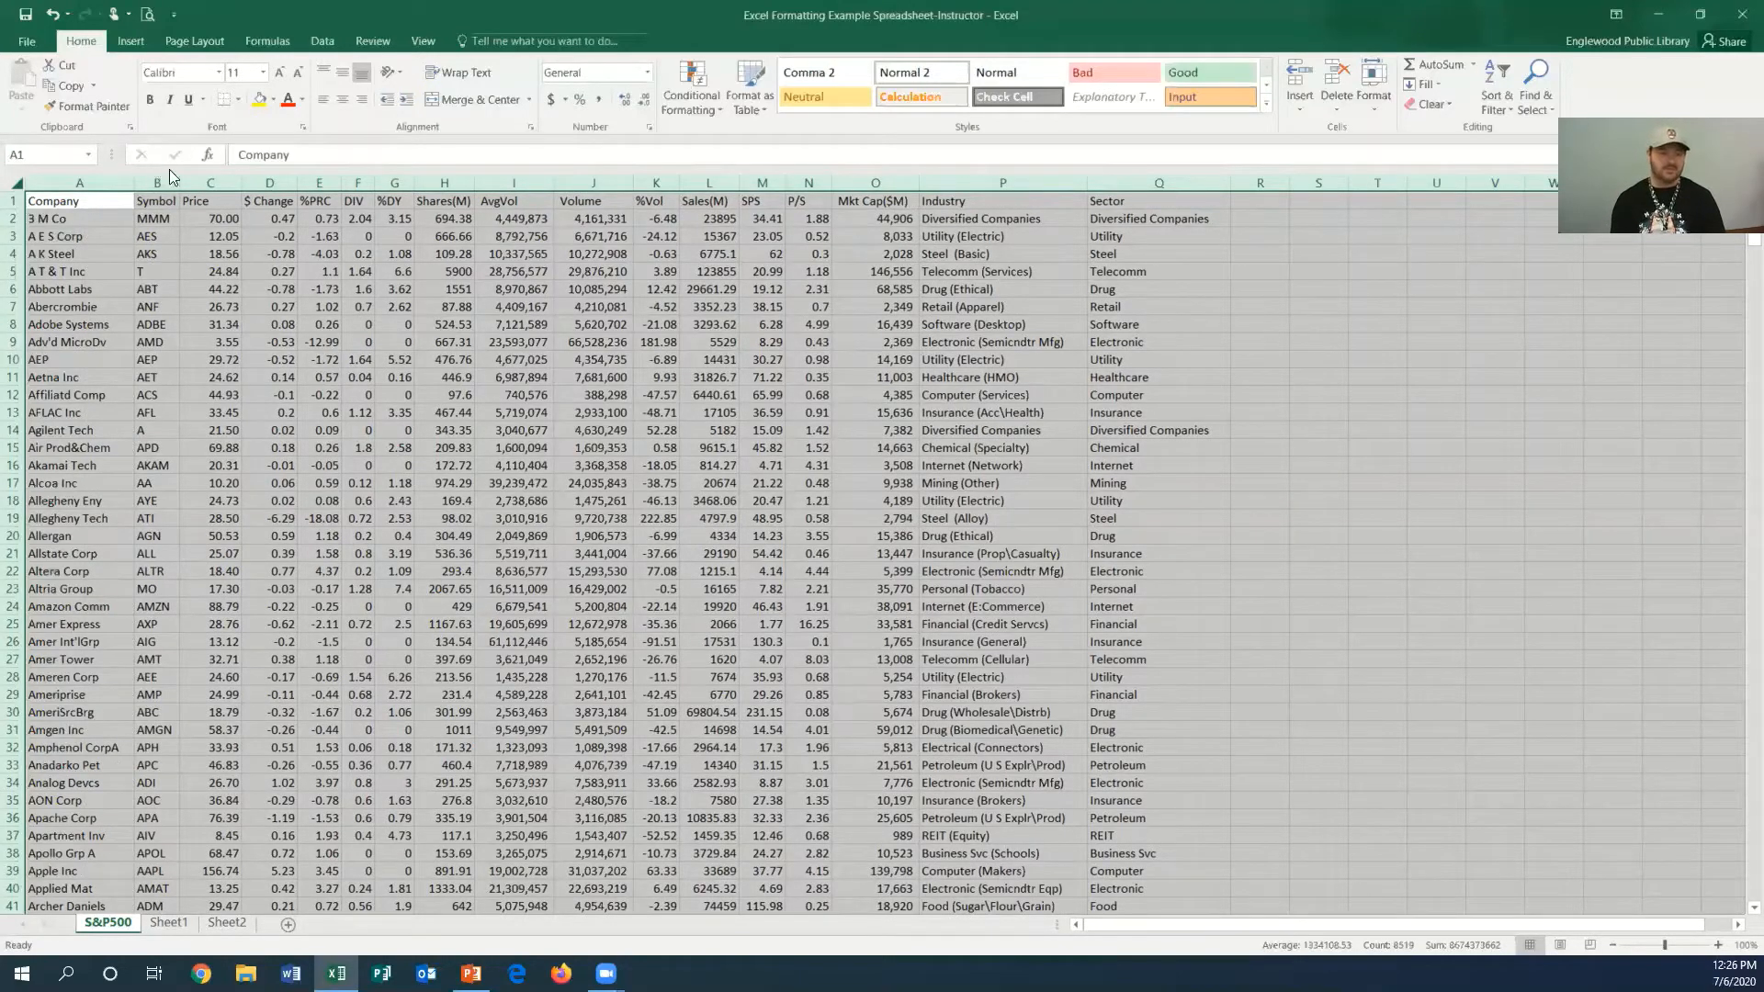
click(838, 323)
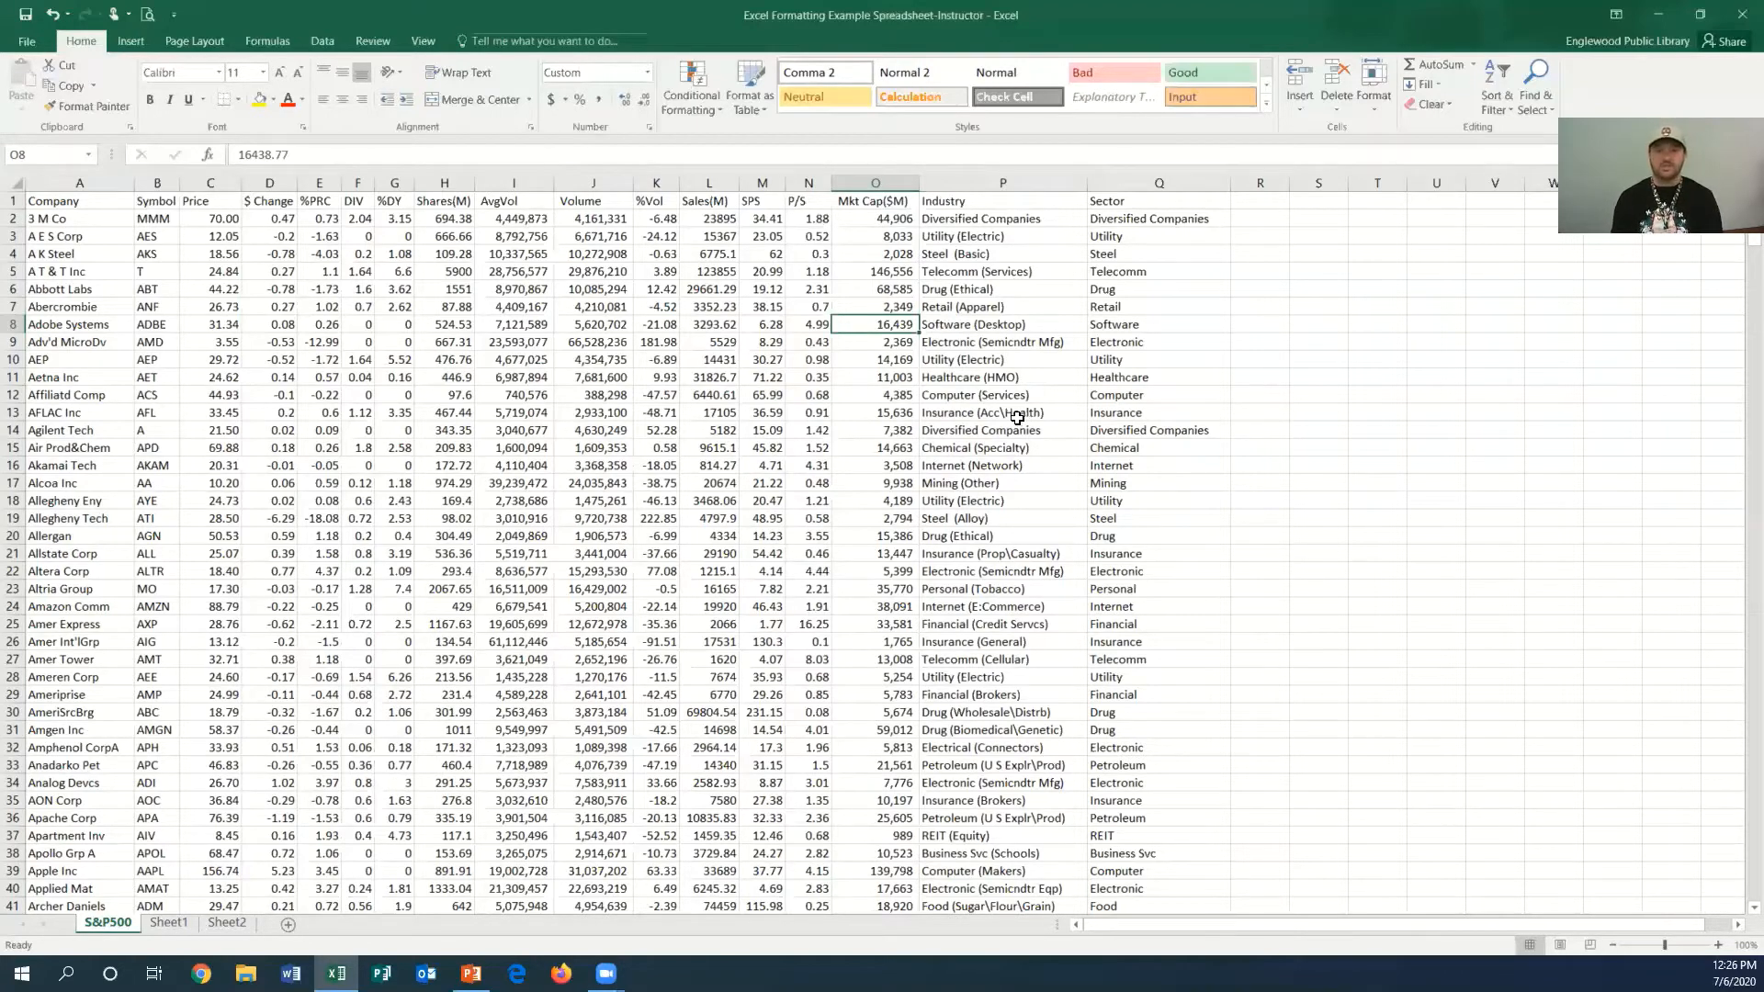
- Fill the header cells A1:Q1 with dark olive green and set their font color to white
click(102, 201)
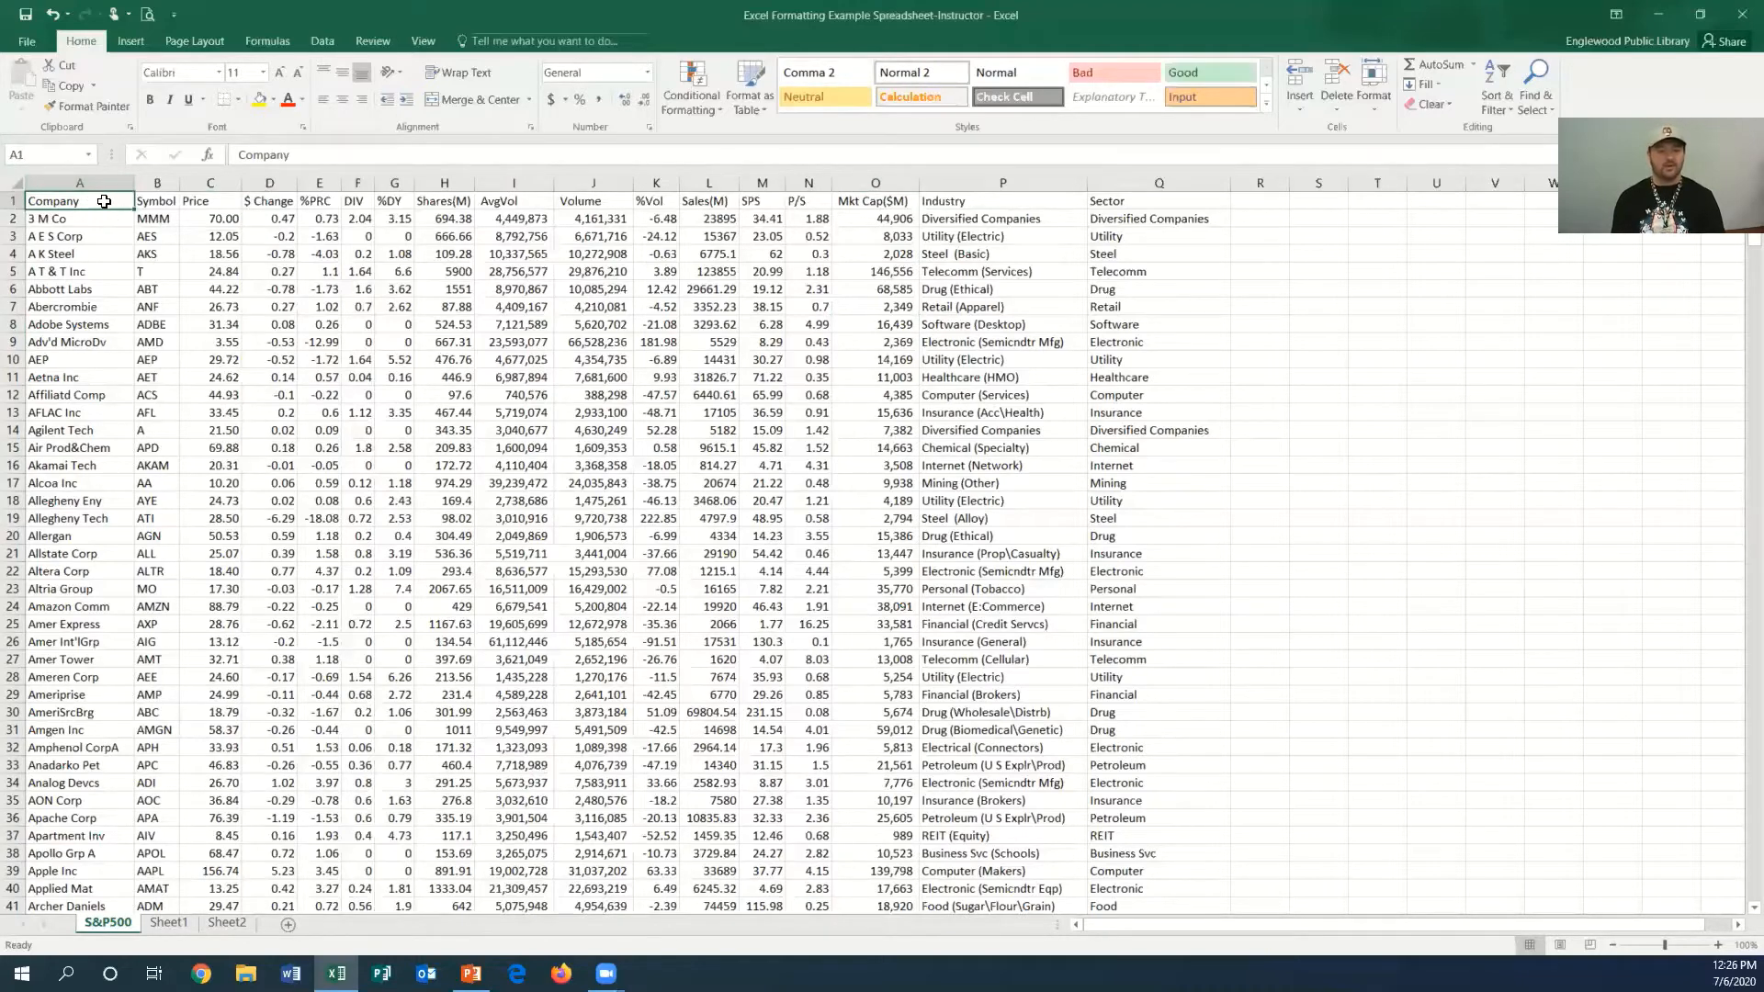
drag(102, 203, 1129, 205)
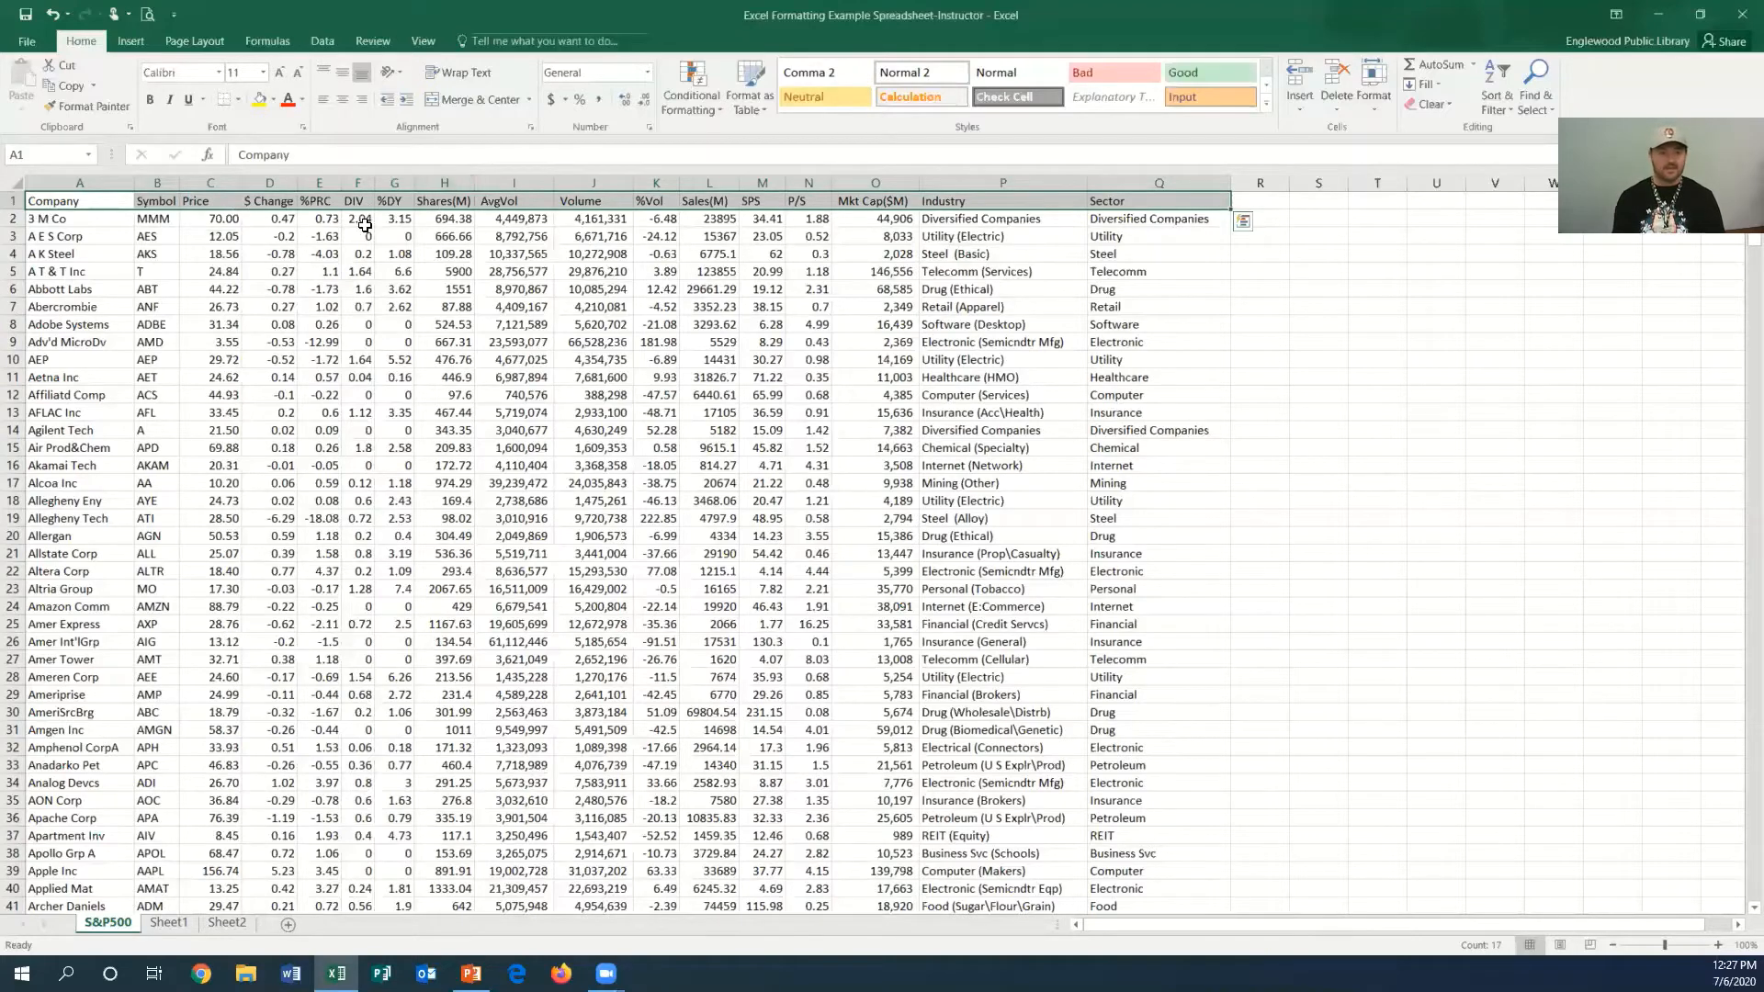
click(273, 100)
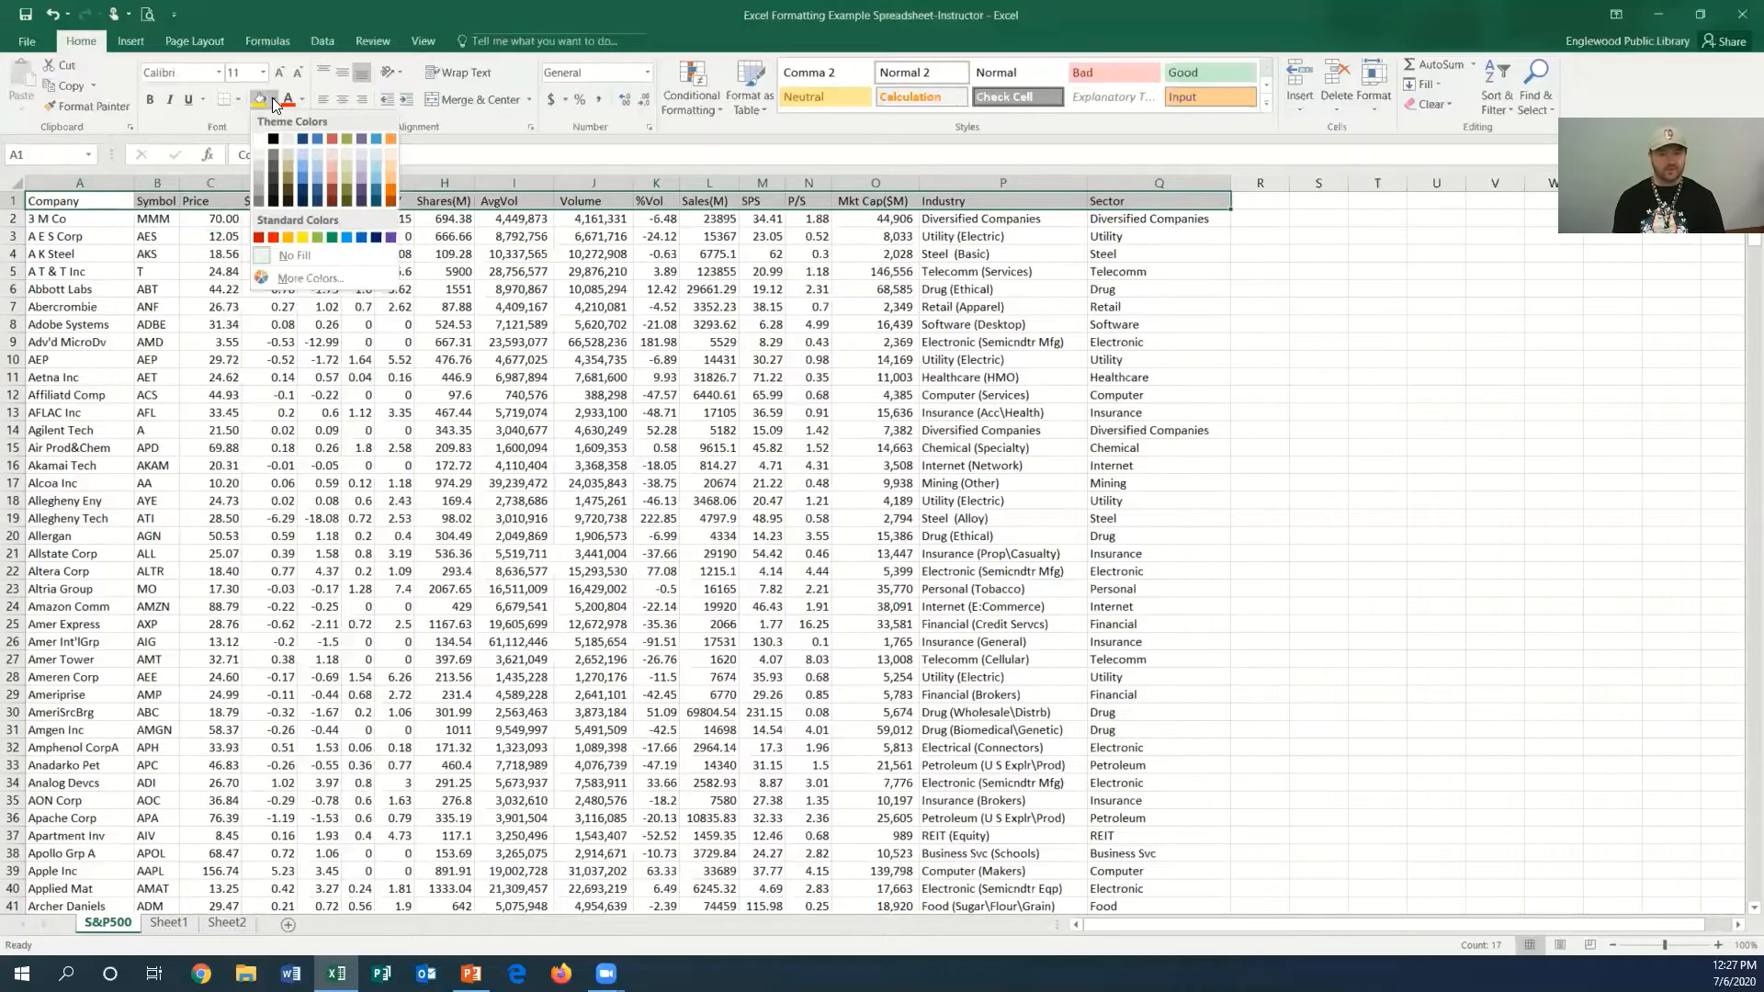
click(348, 204)
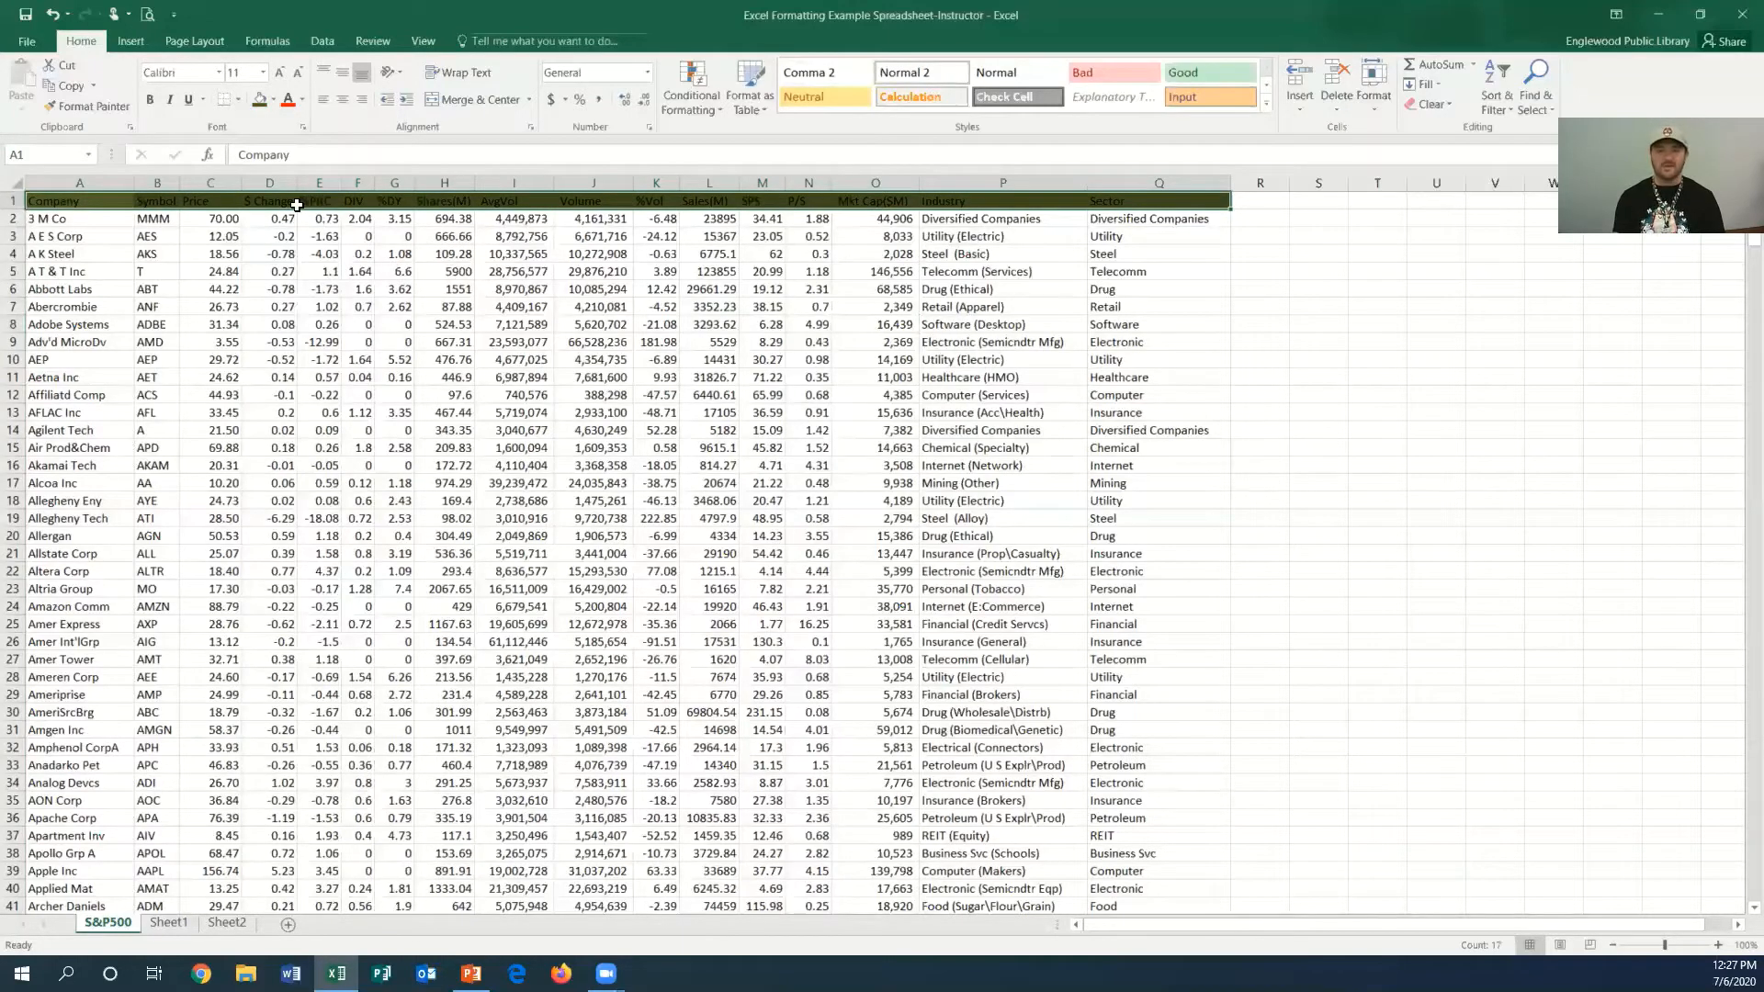
click(302, 101)
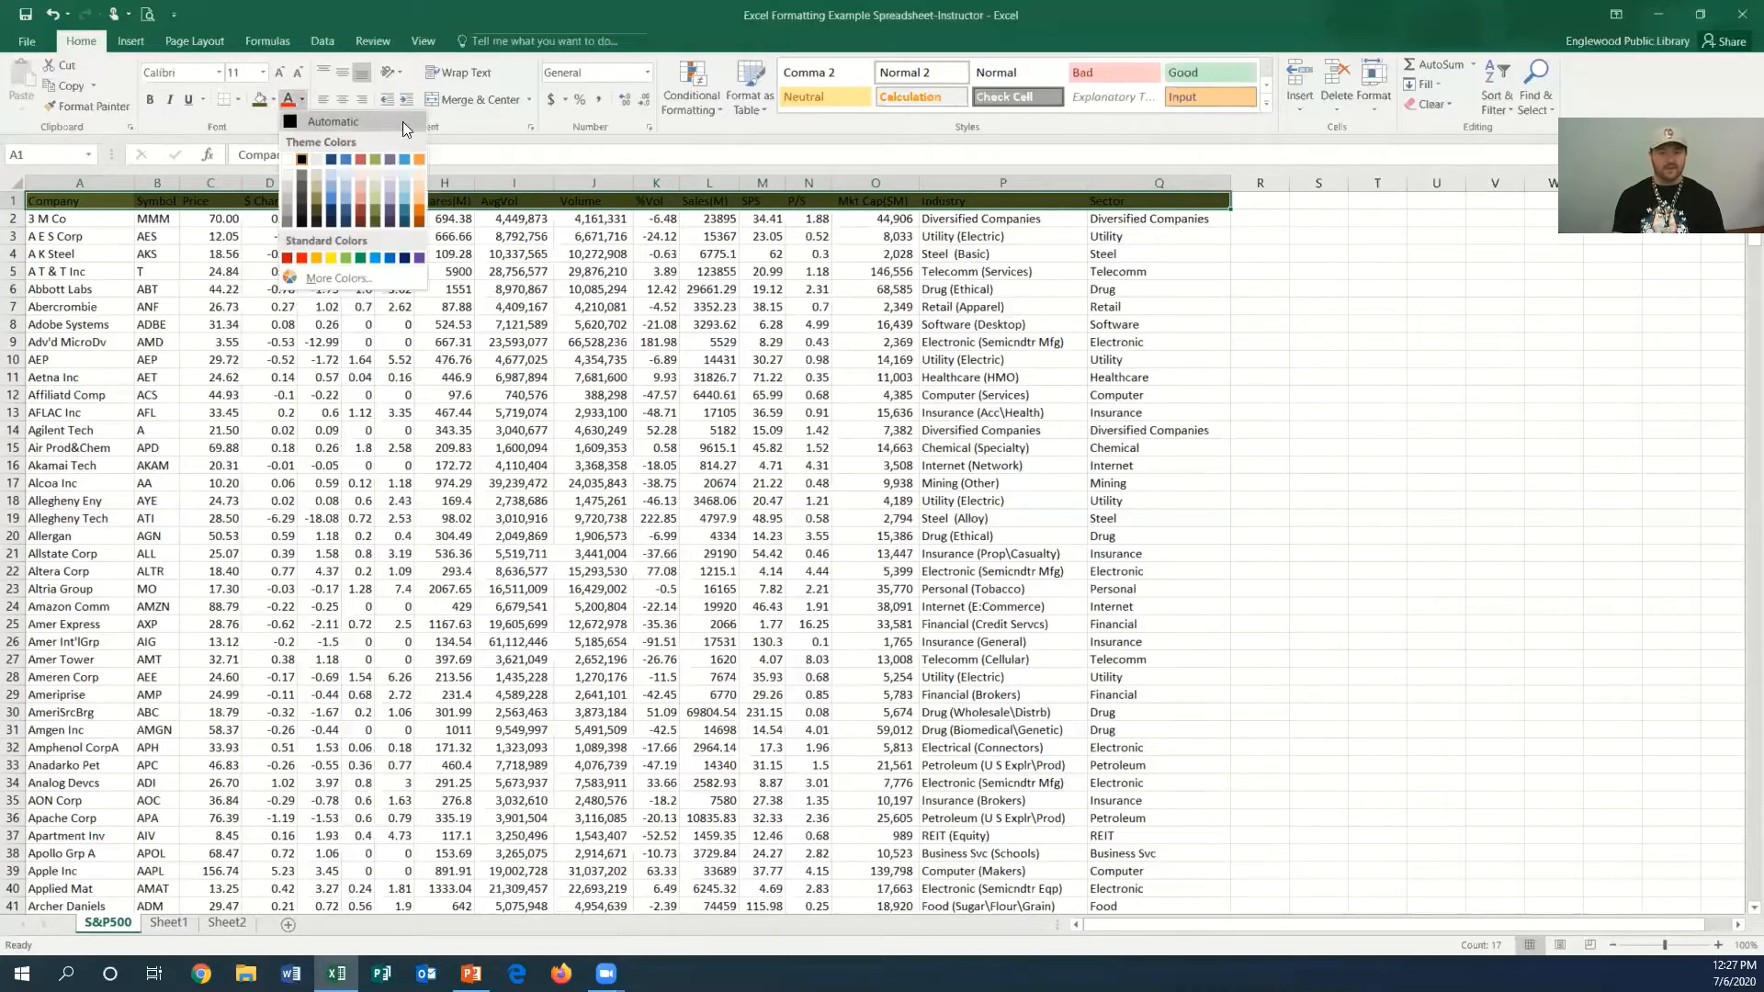
click(288, 160)
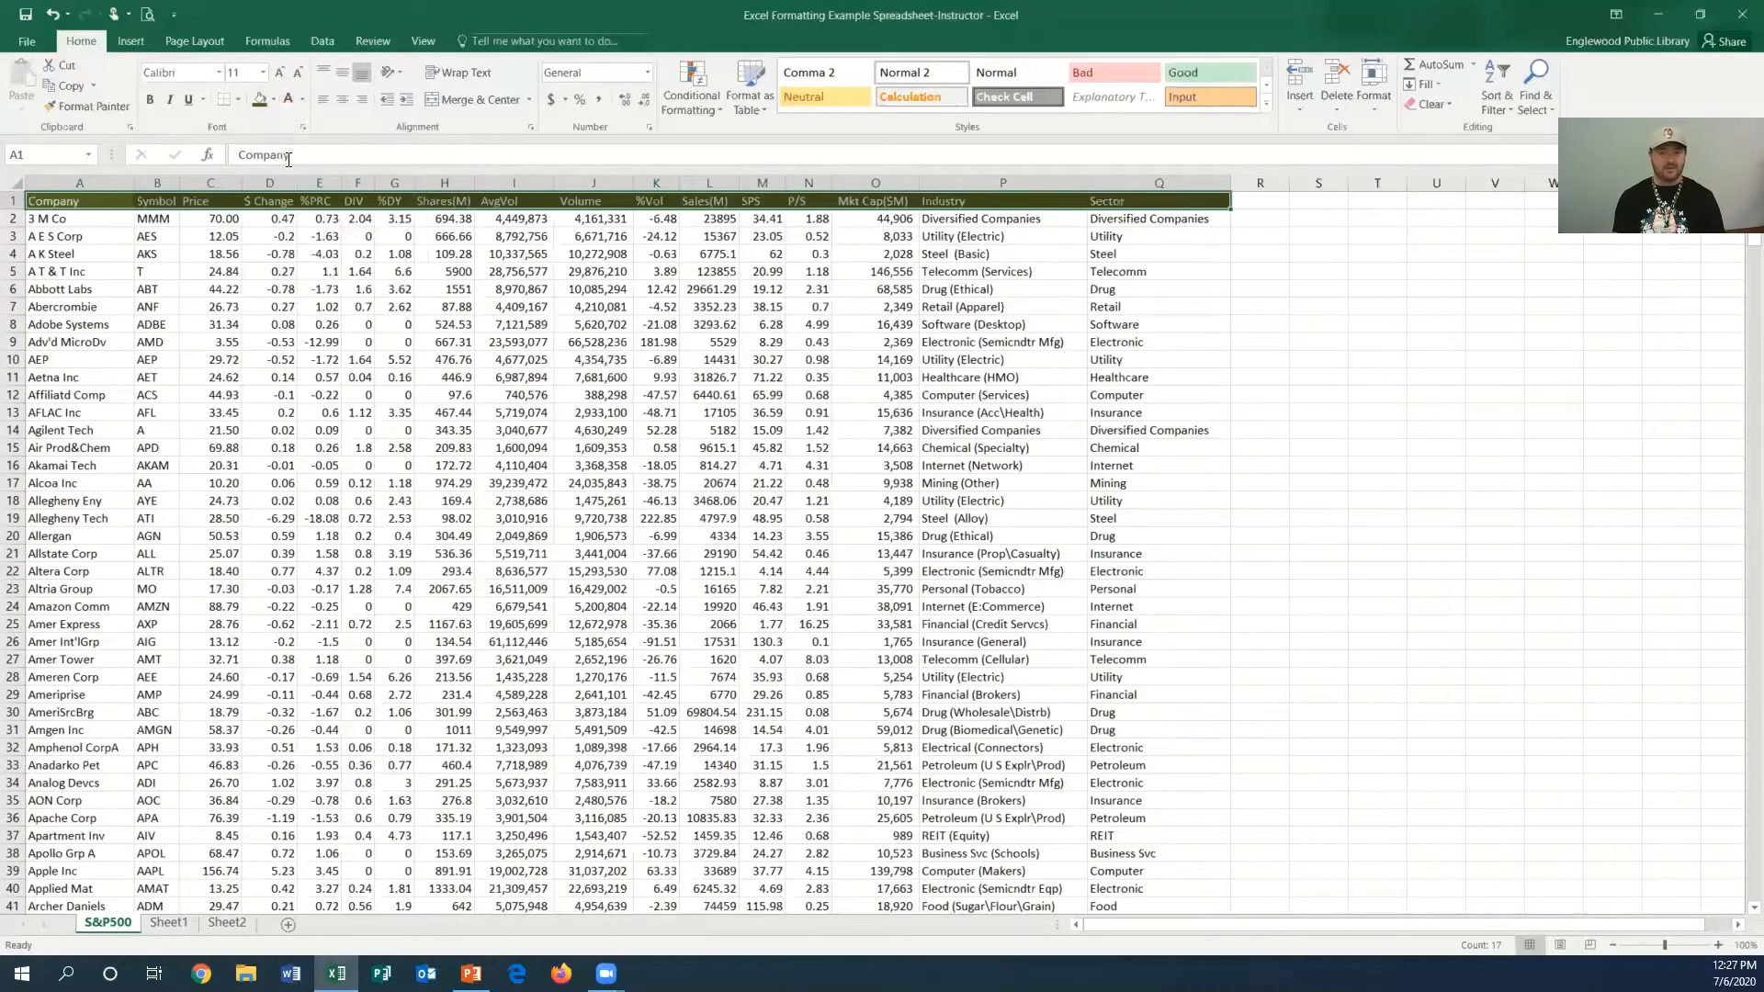
click(504, 267)
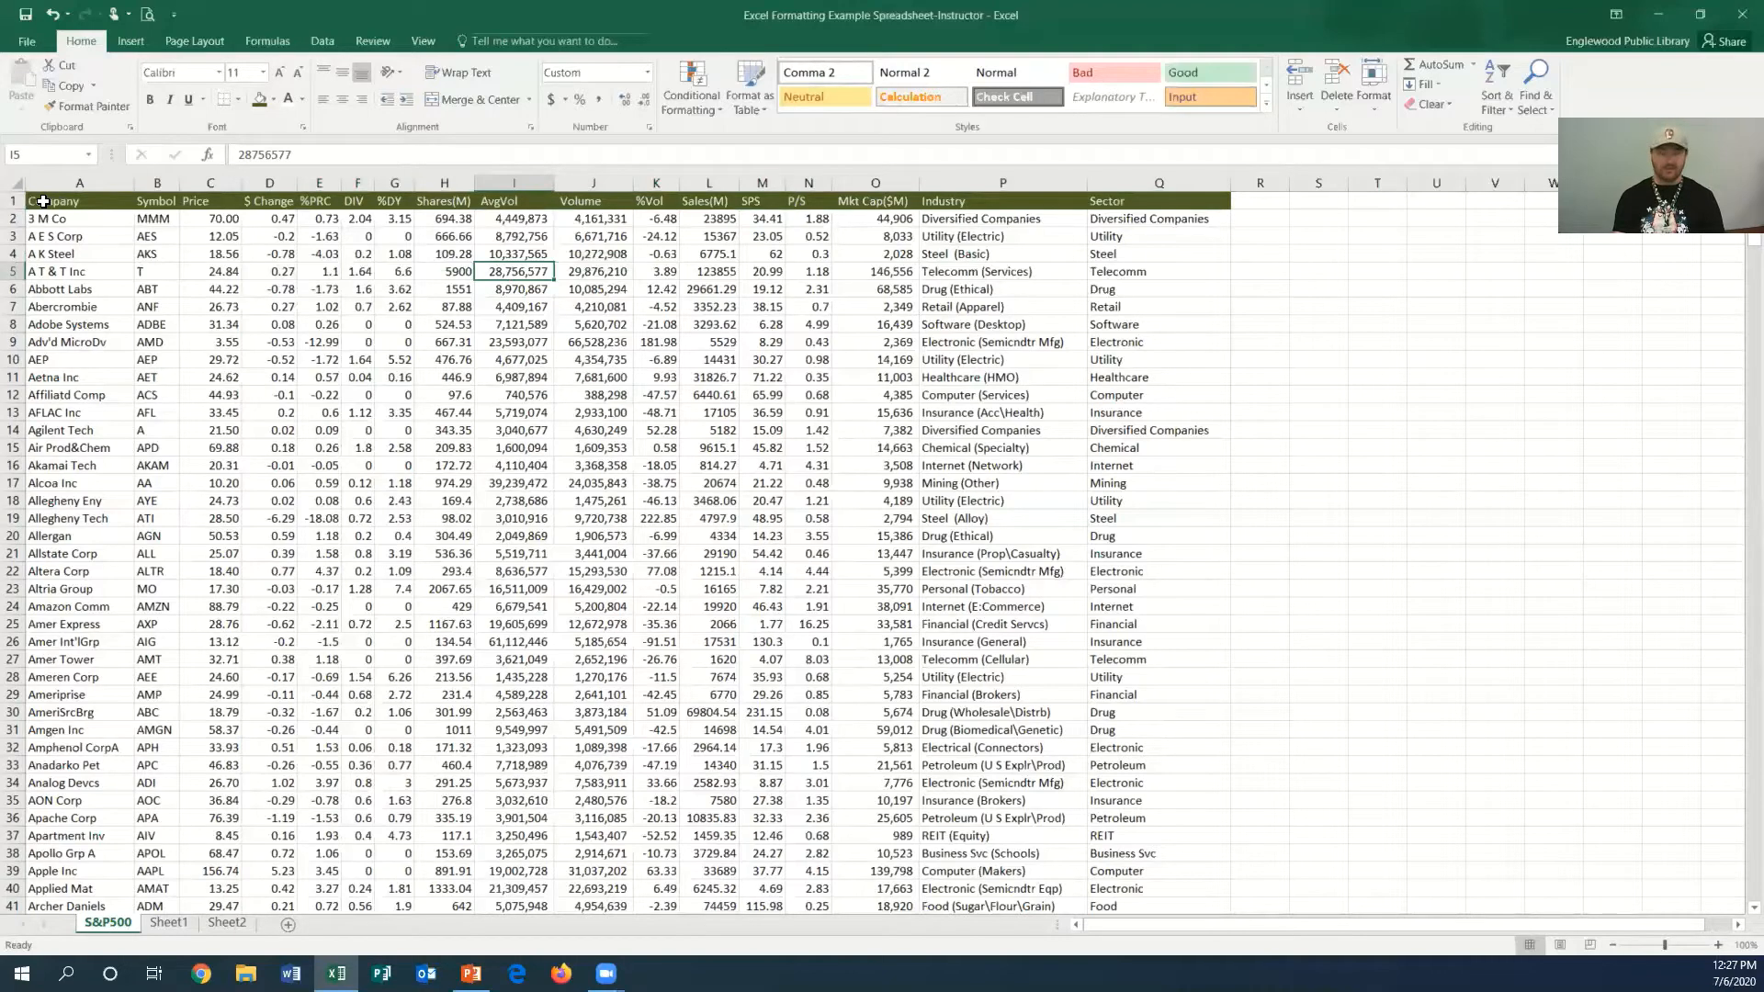
- Set the font size of the header cells A1:Q1 to 14
drag(42, 200, 1105, 201)
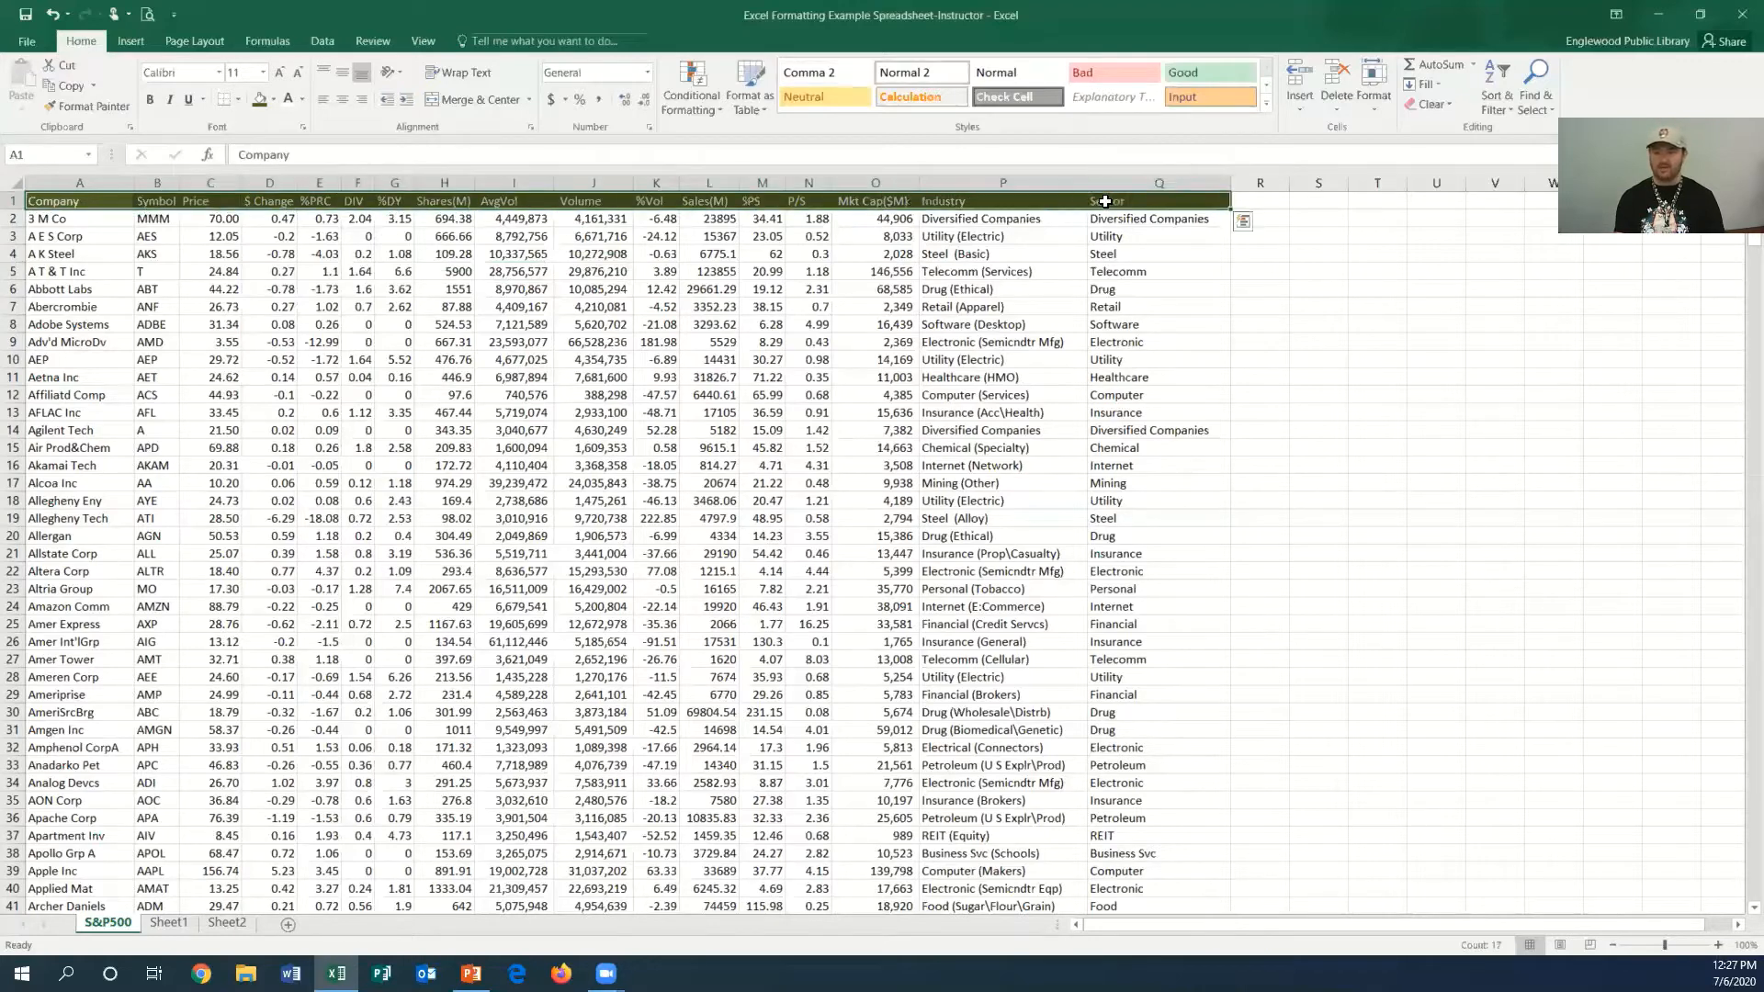
click(263, 72)
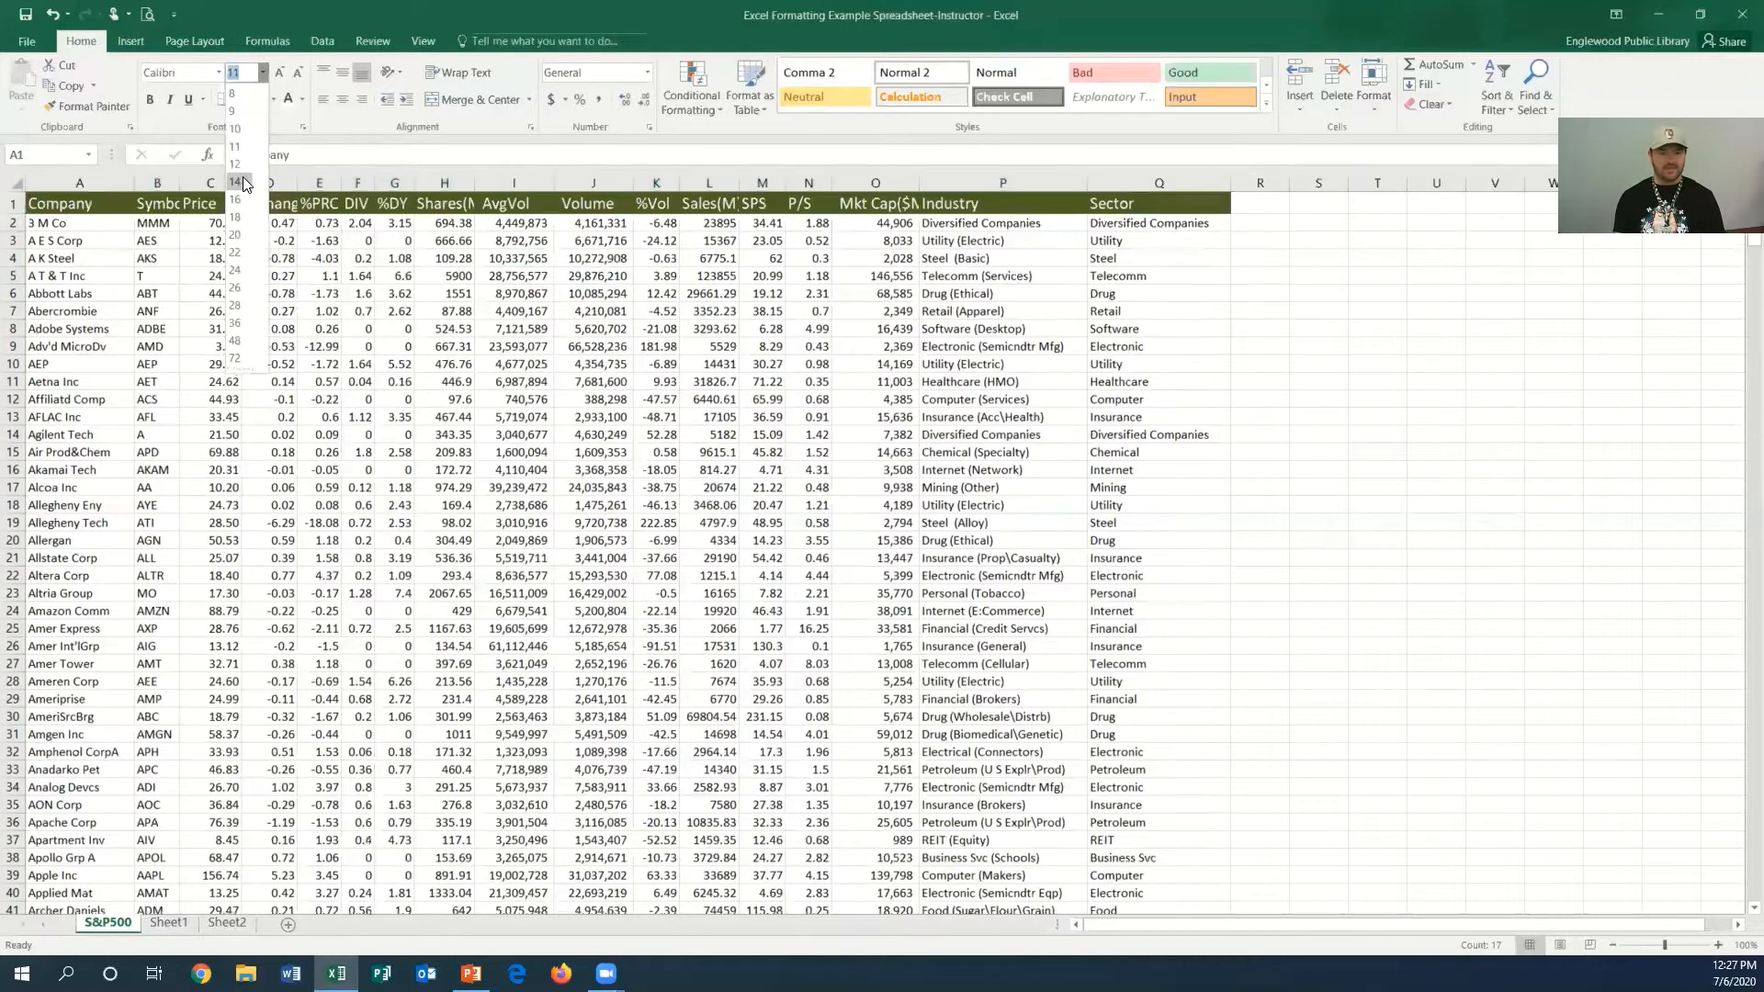
click(244, 183)
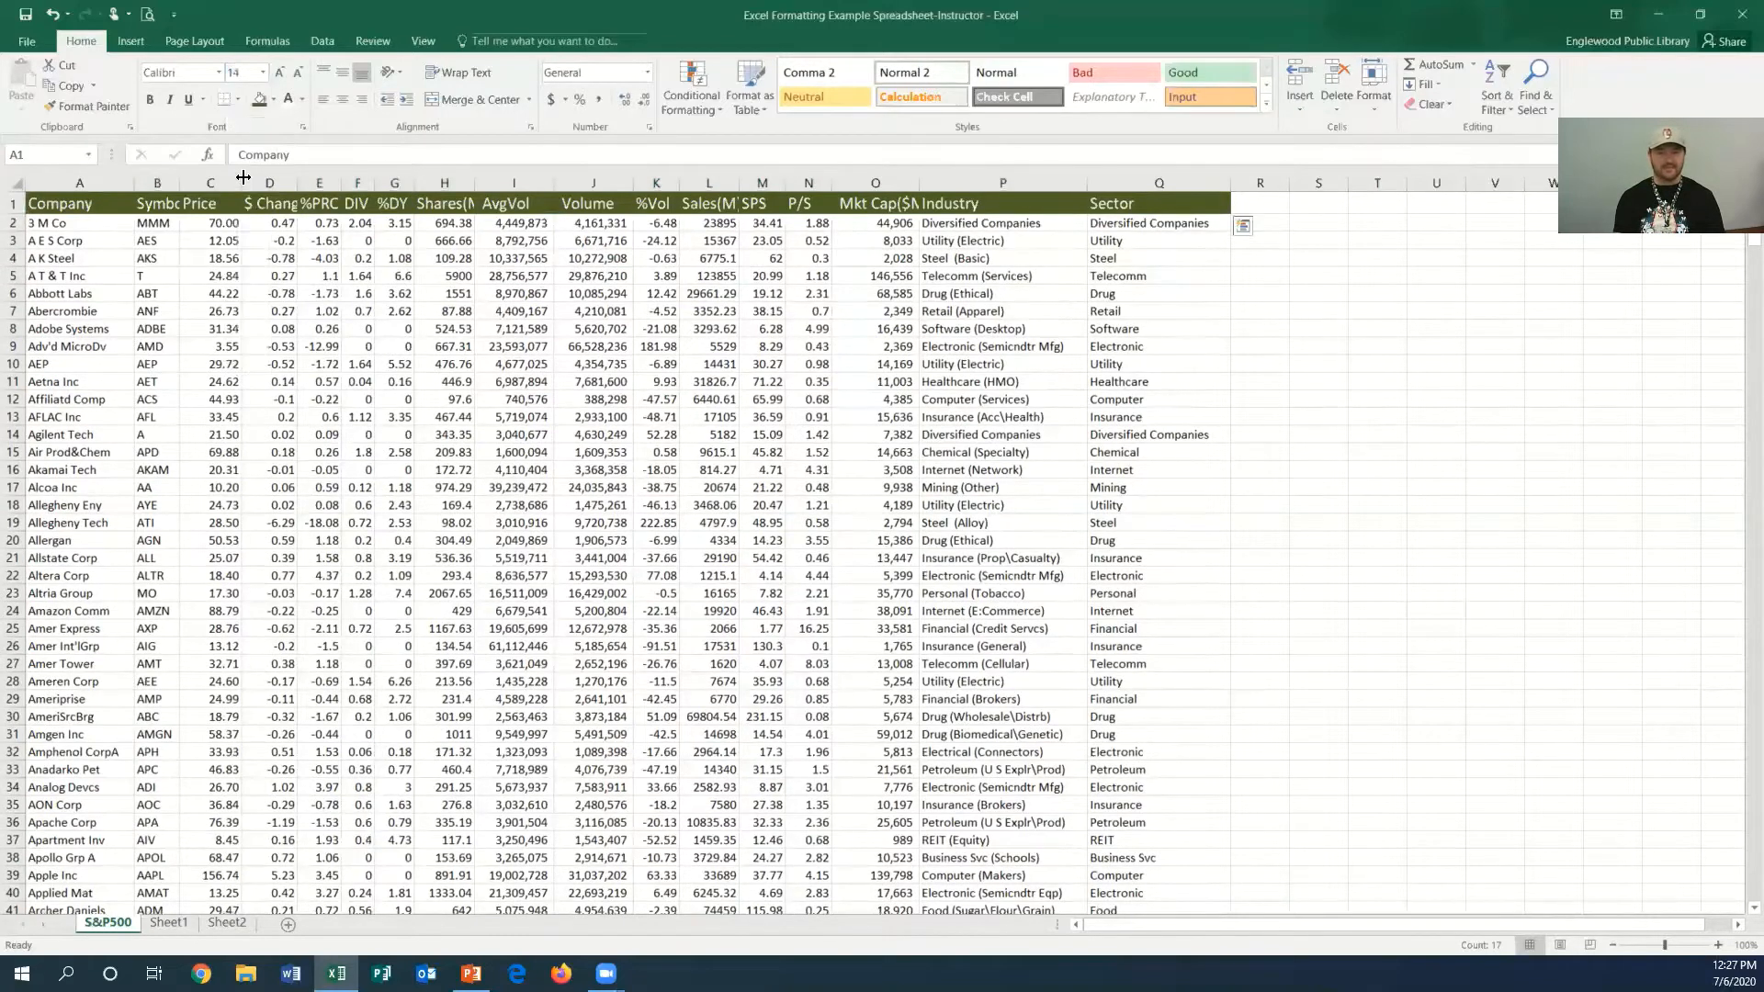
- Readjust all column widths of the sheet automatically to fit the enlarged header text
click(787, 277)
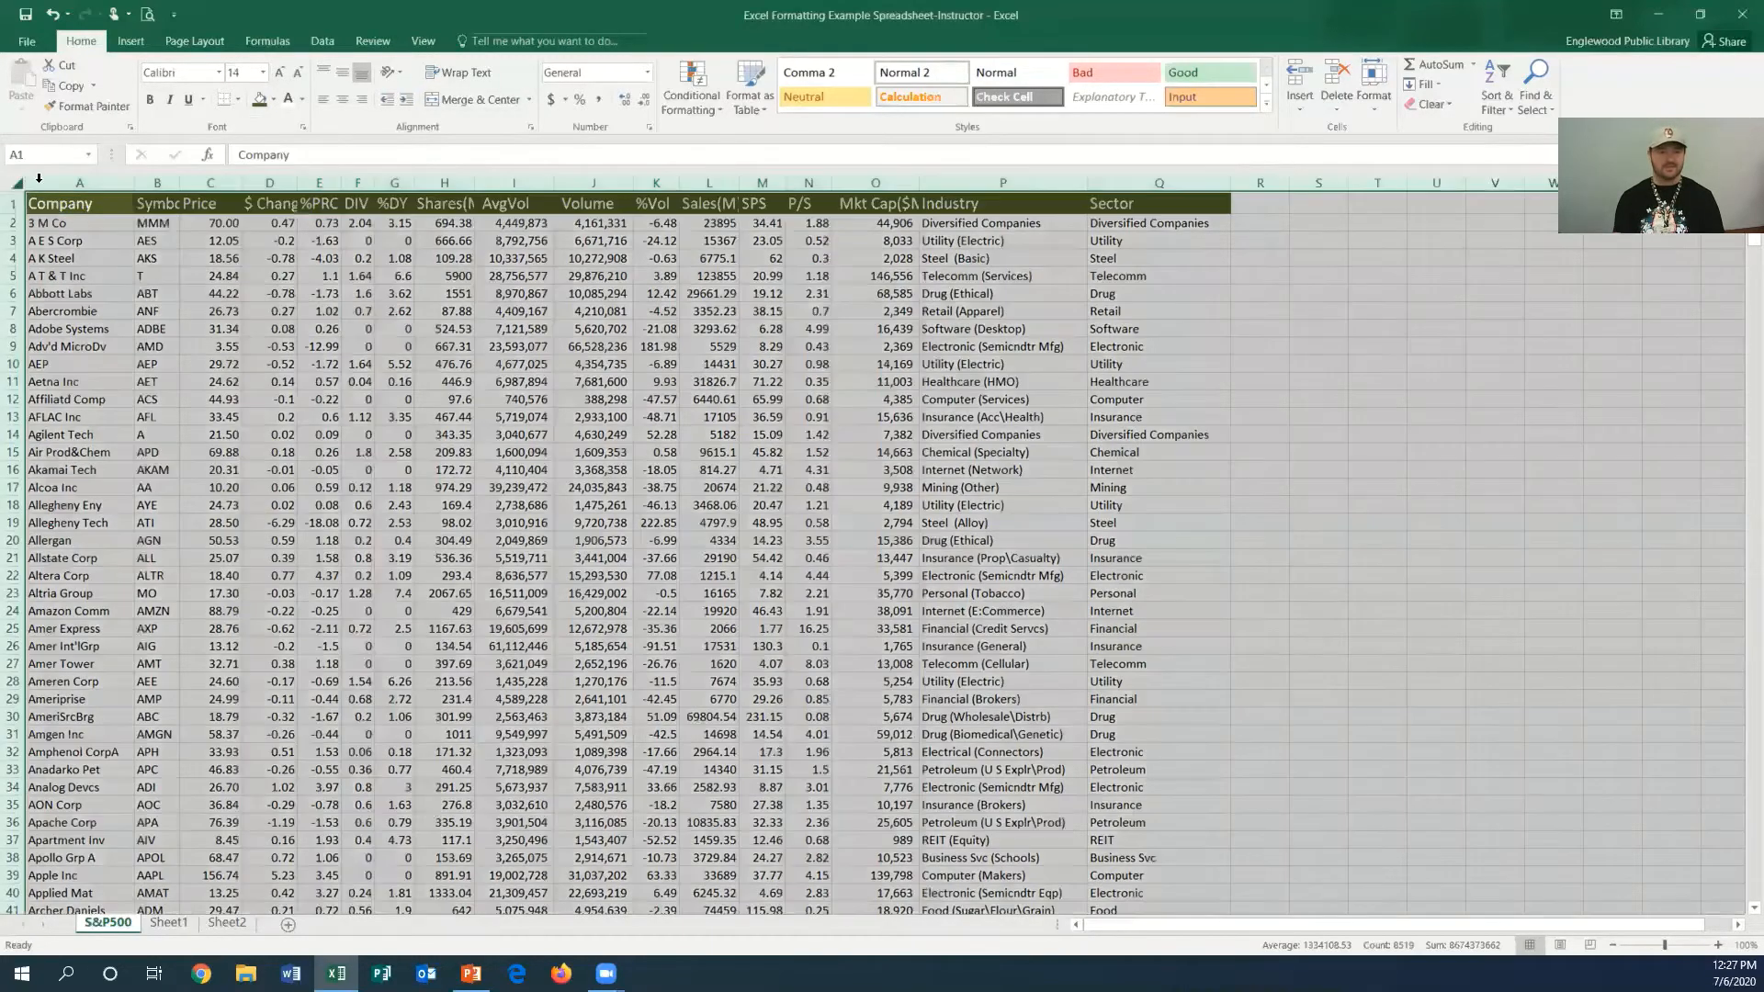
click(19, 182)
double_click(126, 187)
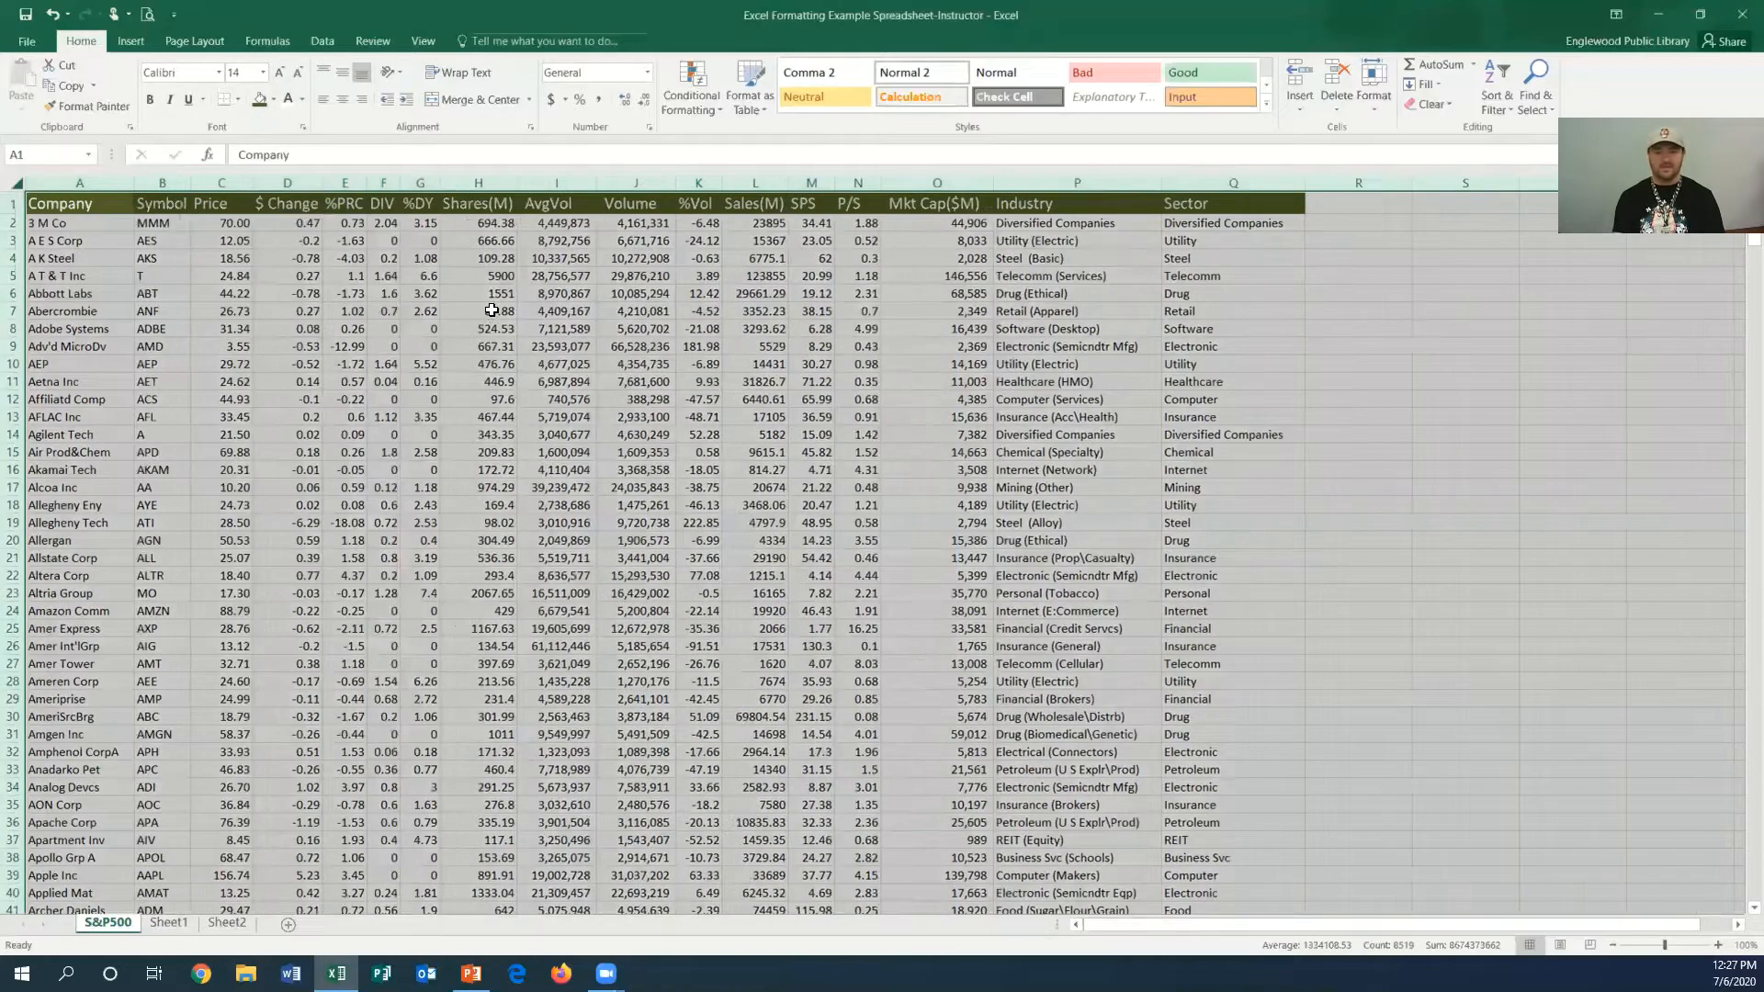
- Add a conditional formatting rule to the $ Change column shading cells less than $.75 in Light Red Fill with Dark Red Text
click(593, 326)
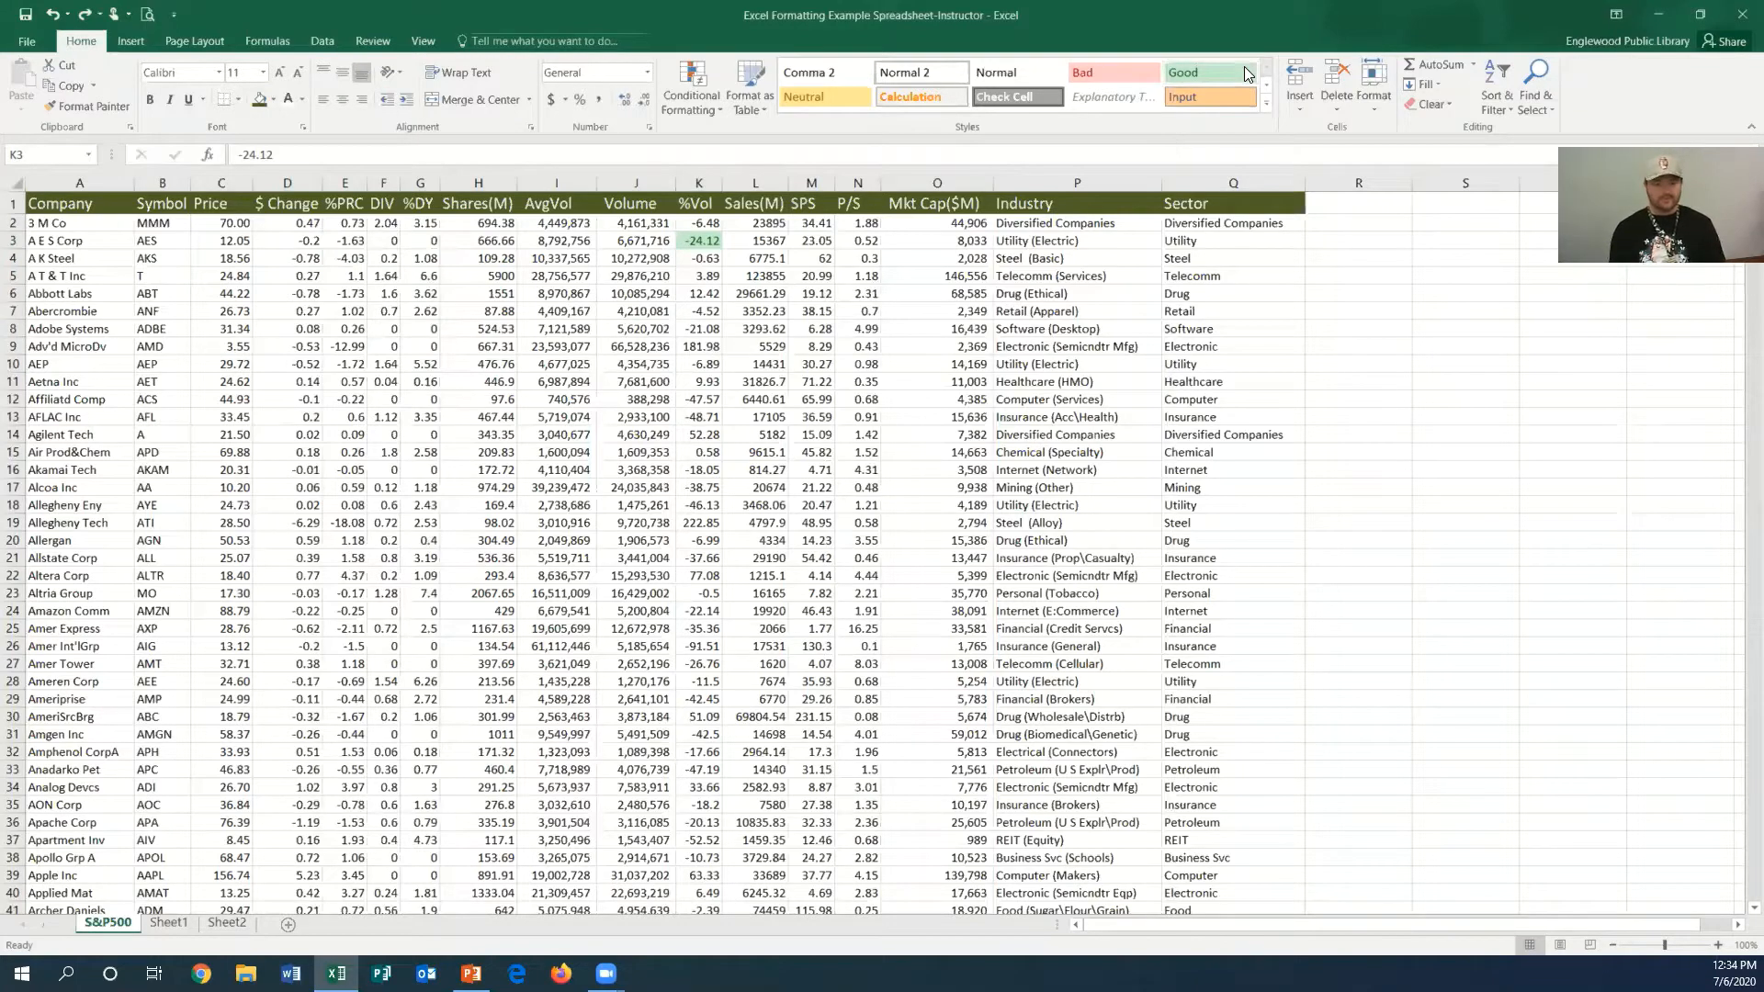
click(302, 182)
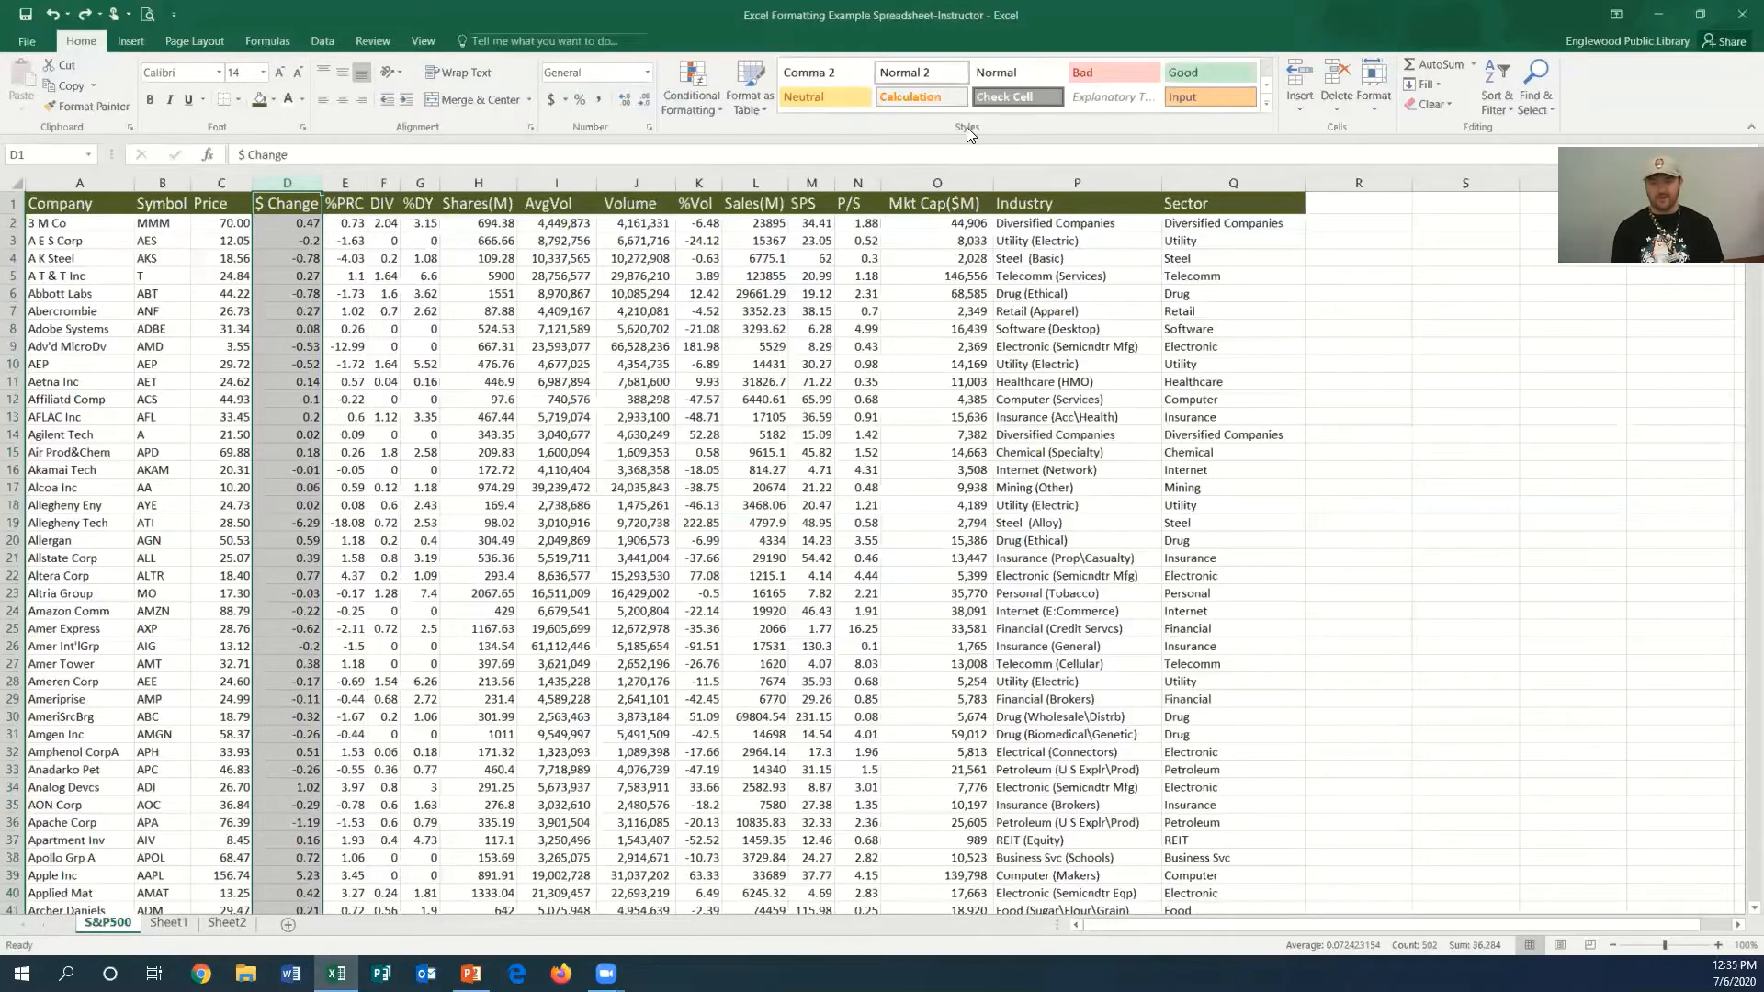
click(689, 86)
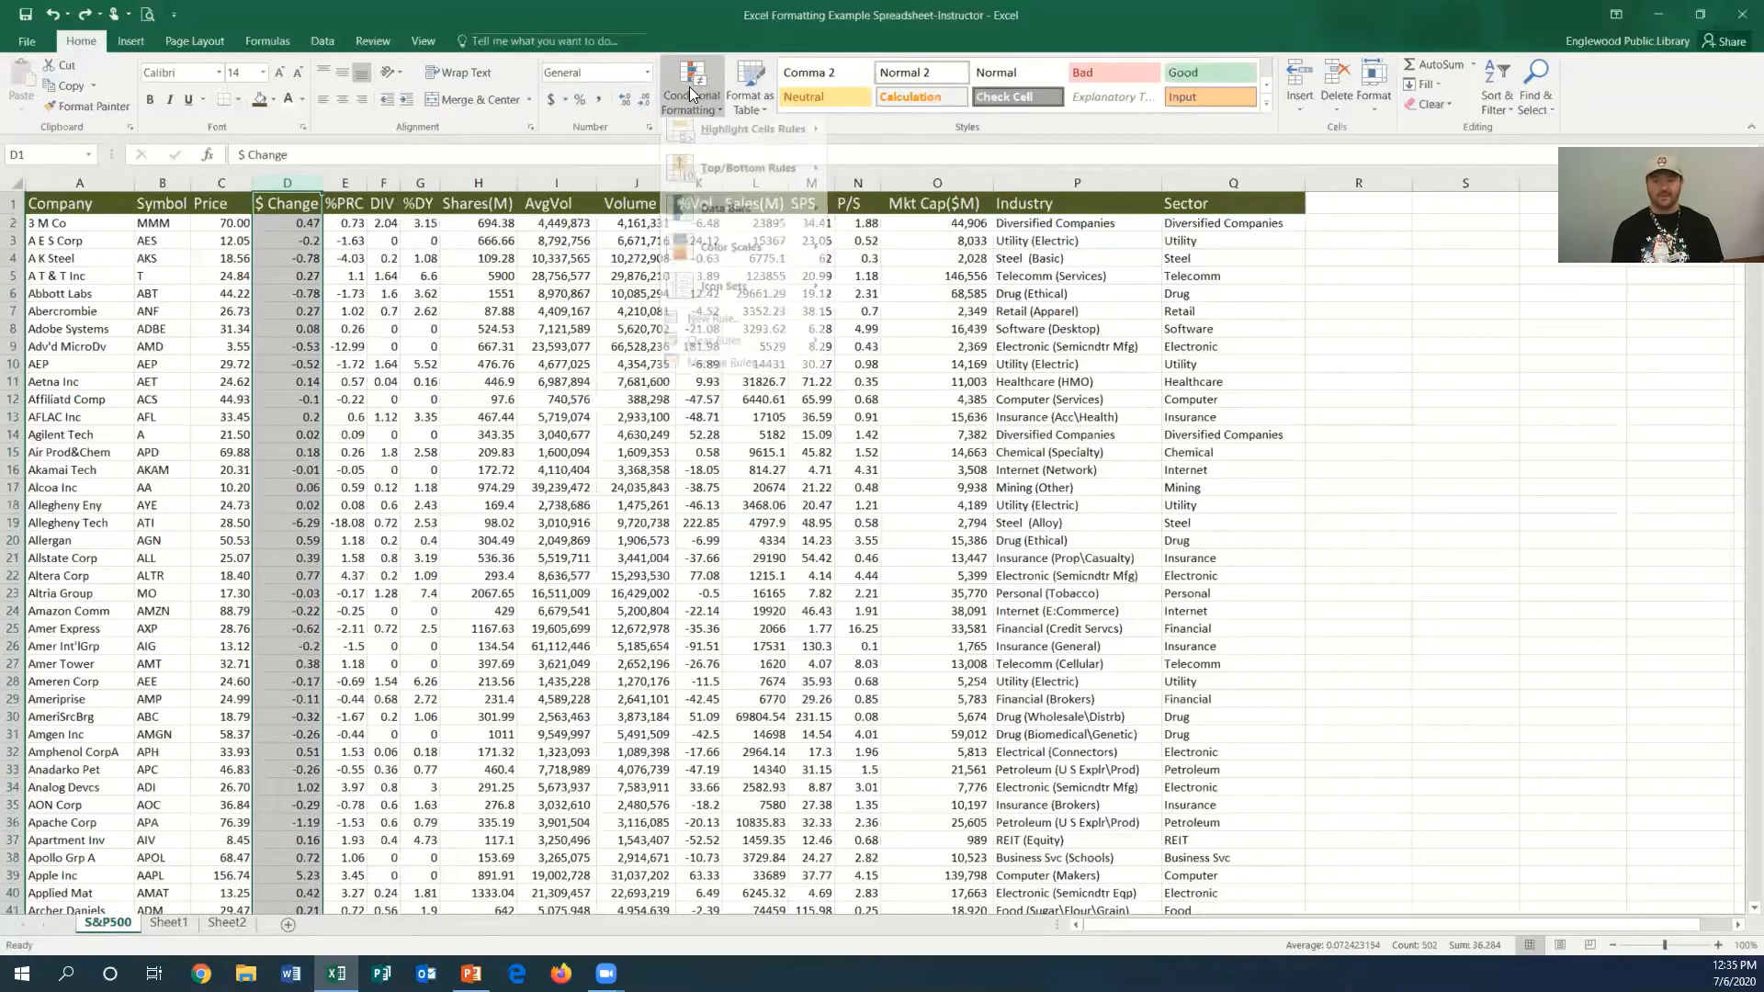
mouse_move(735, 144)
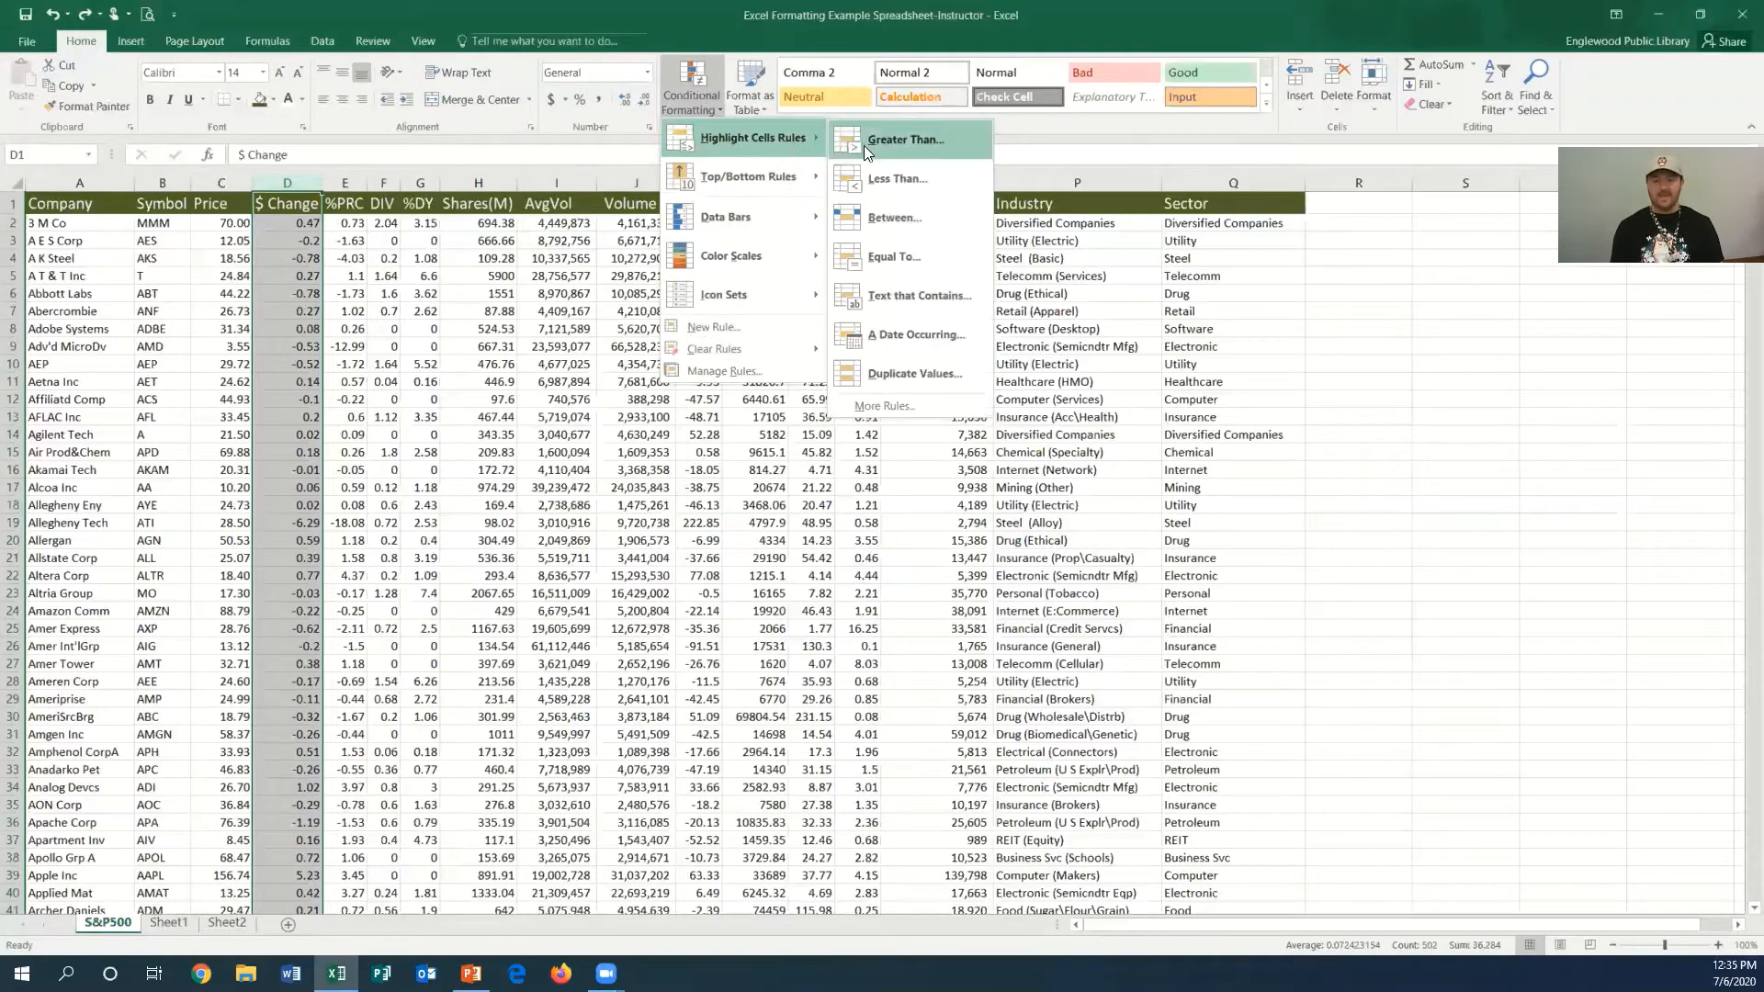
click(901, 177)
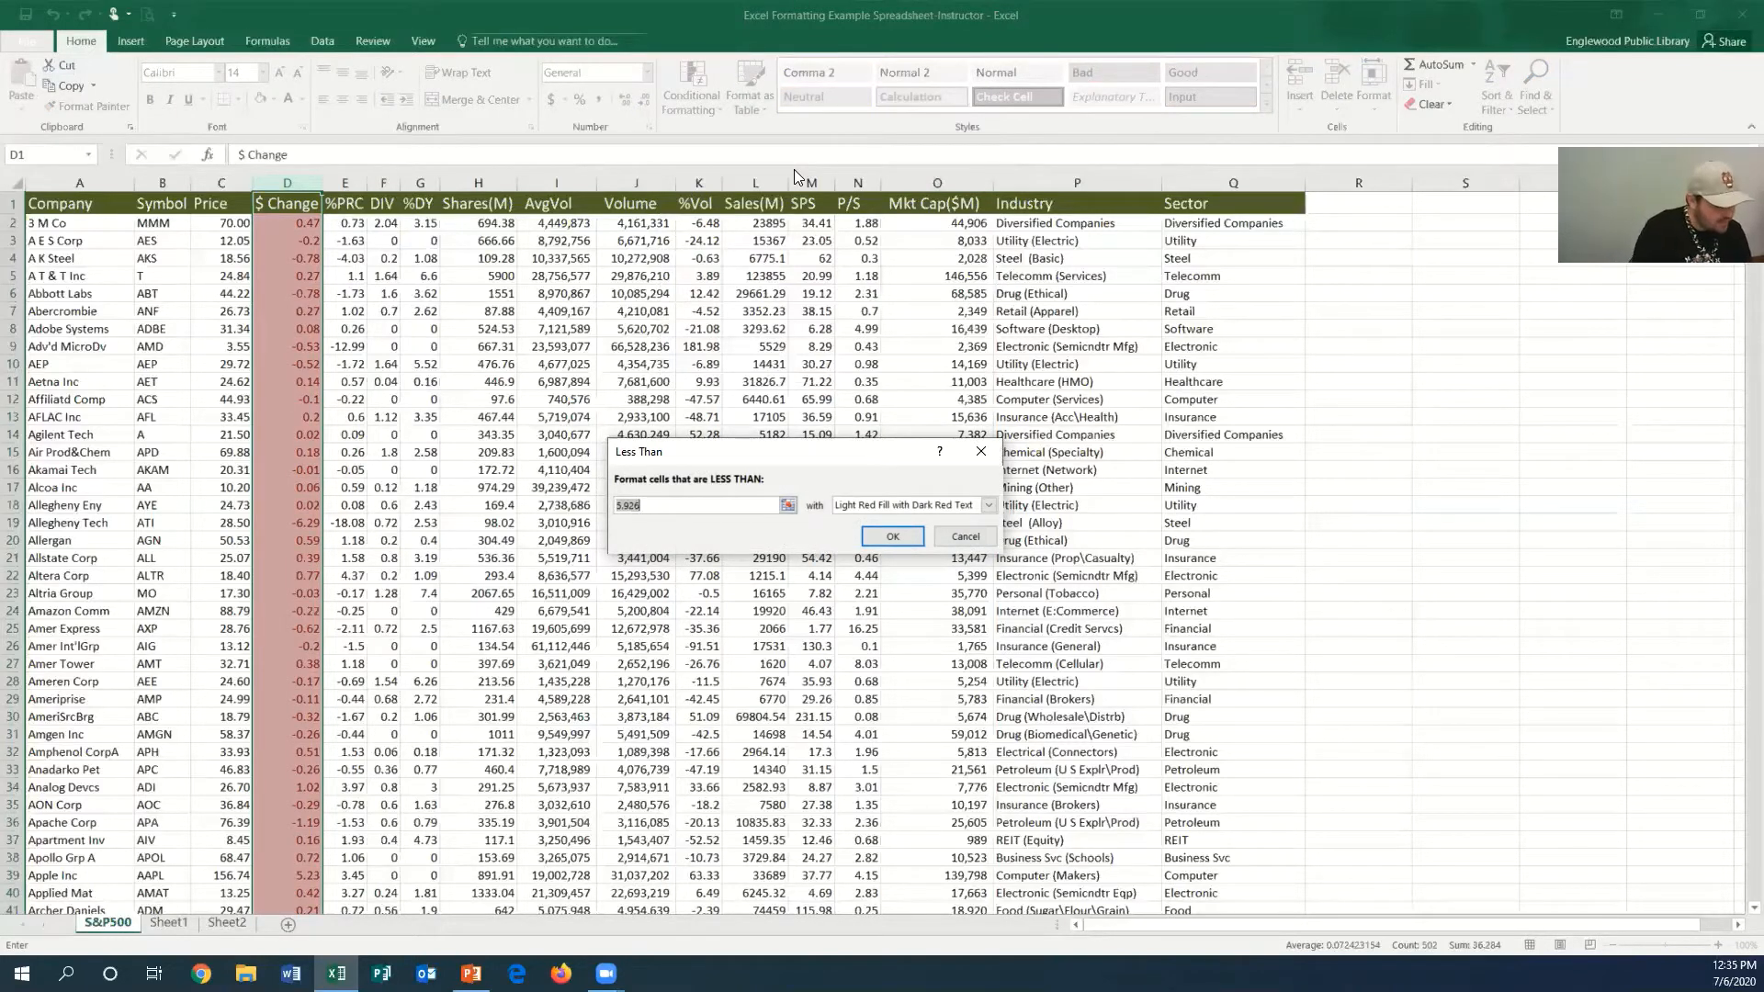
text($)
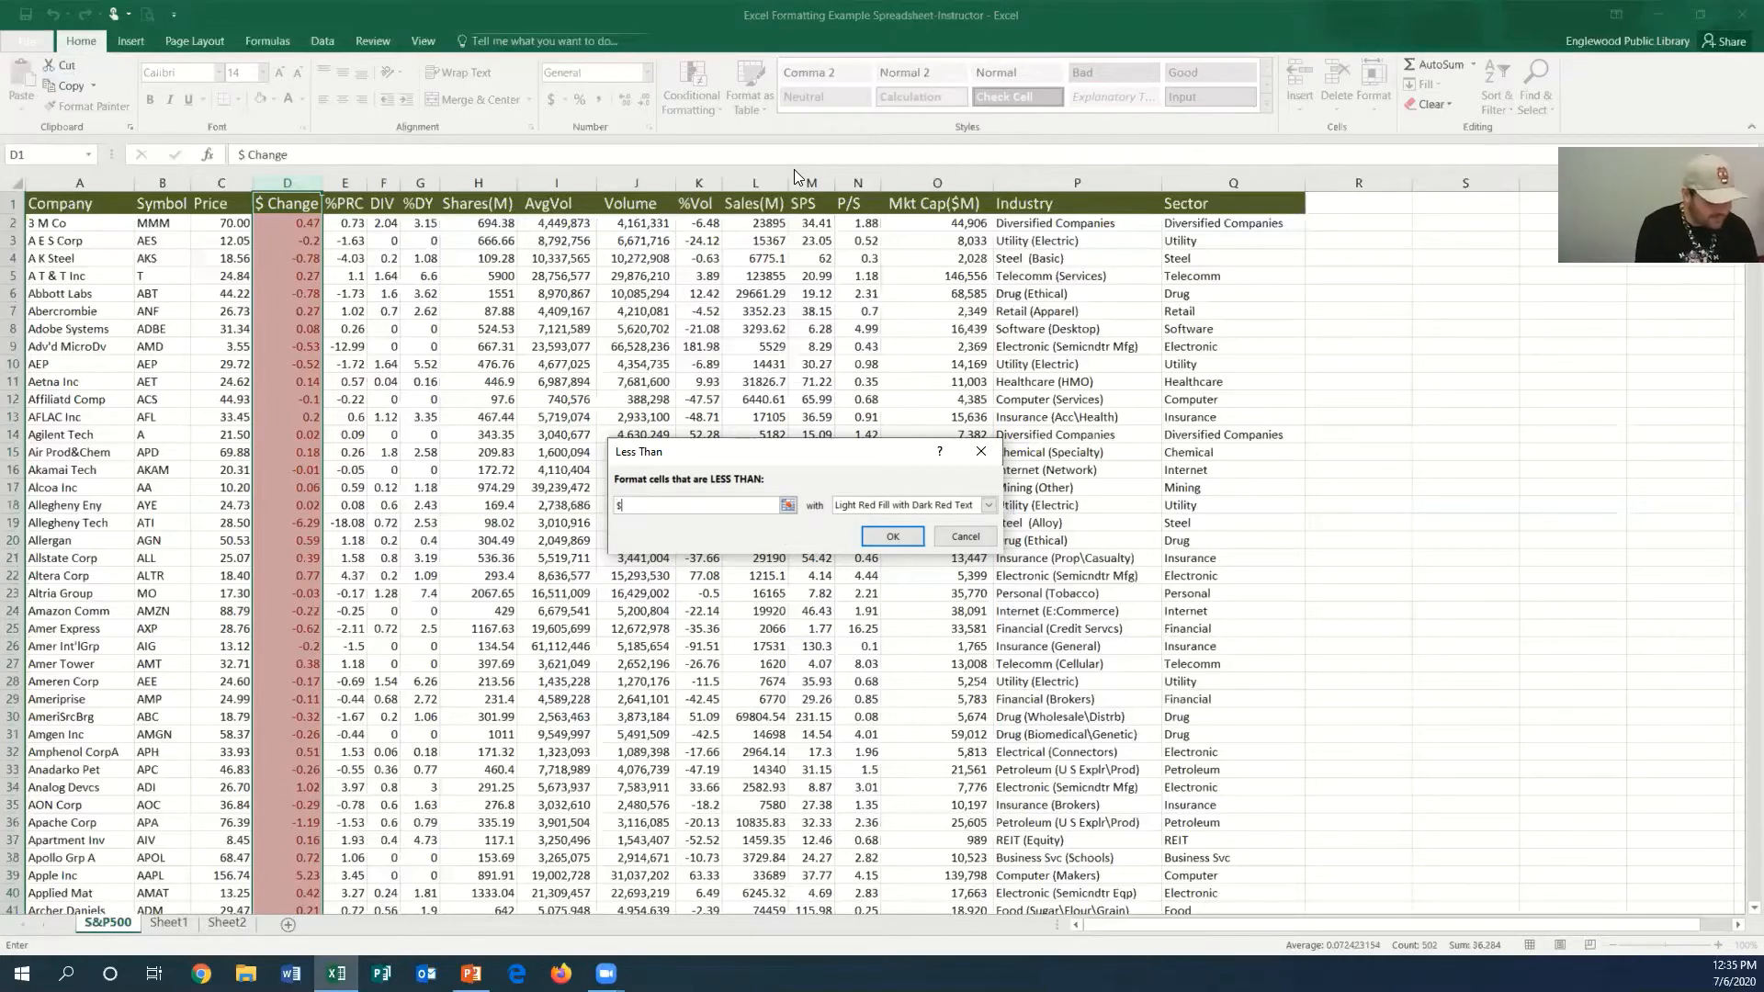
text(.75)
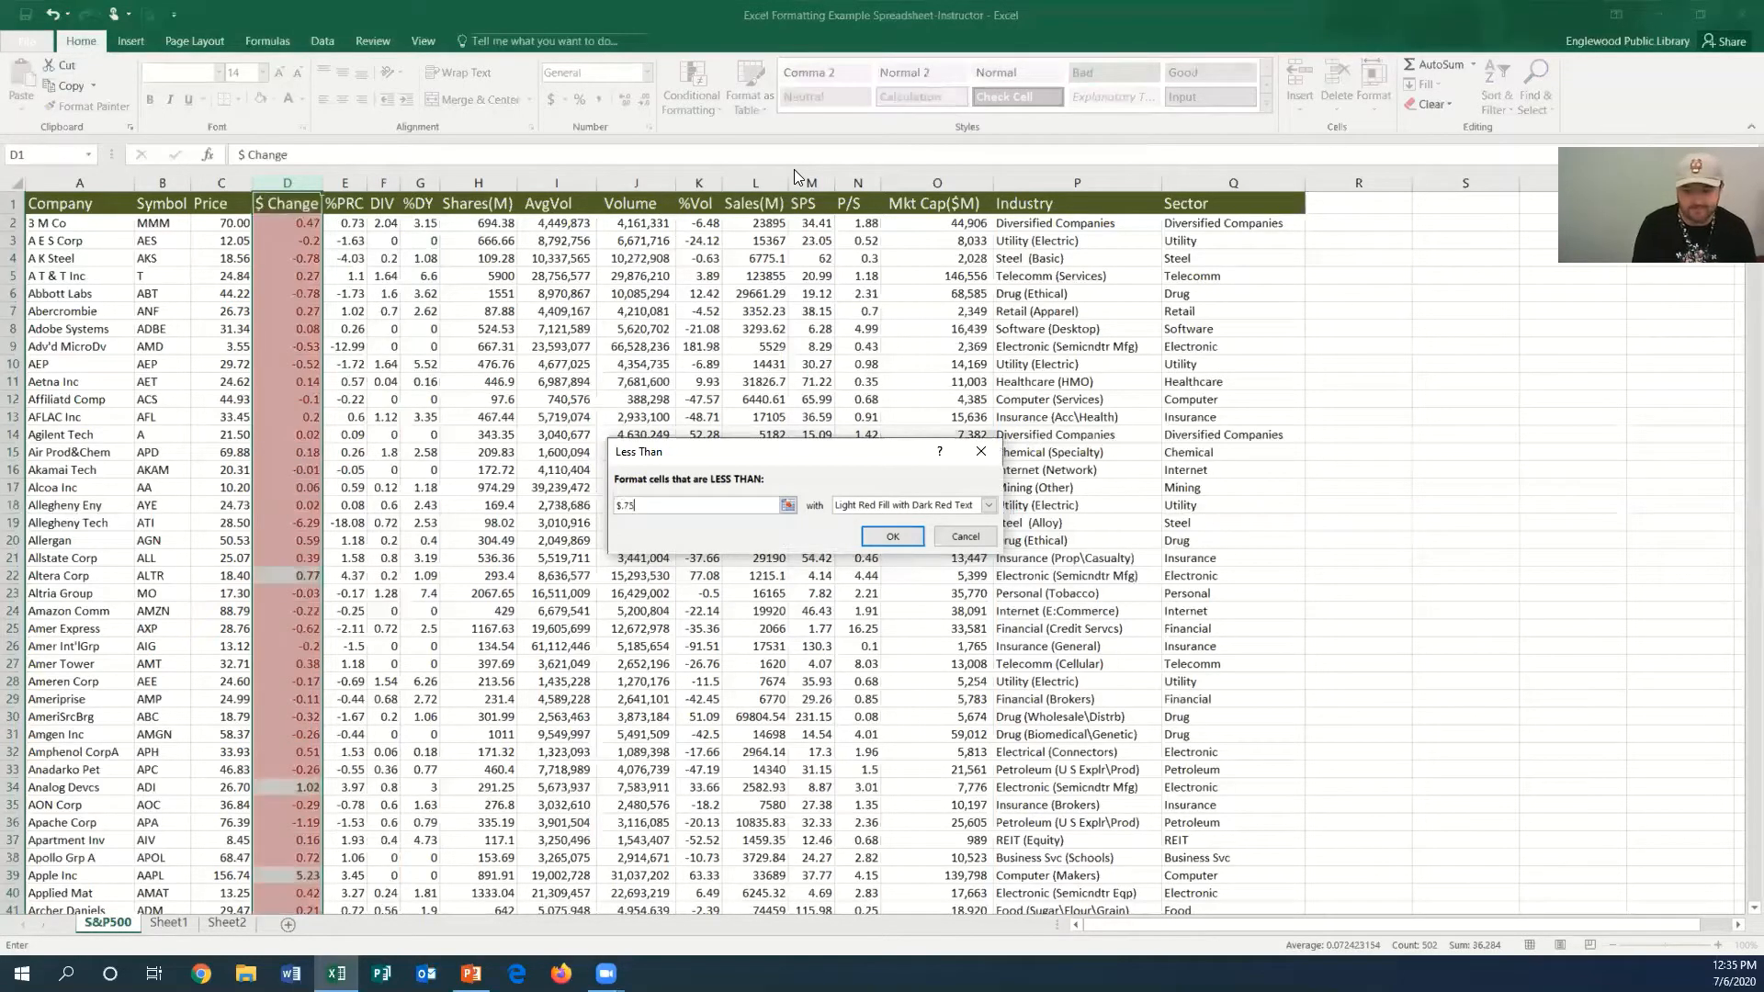
click(989, 505)
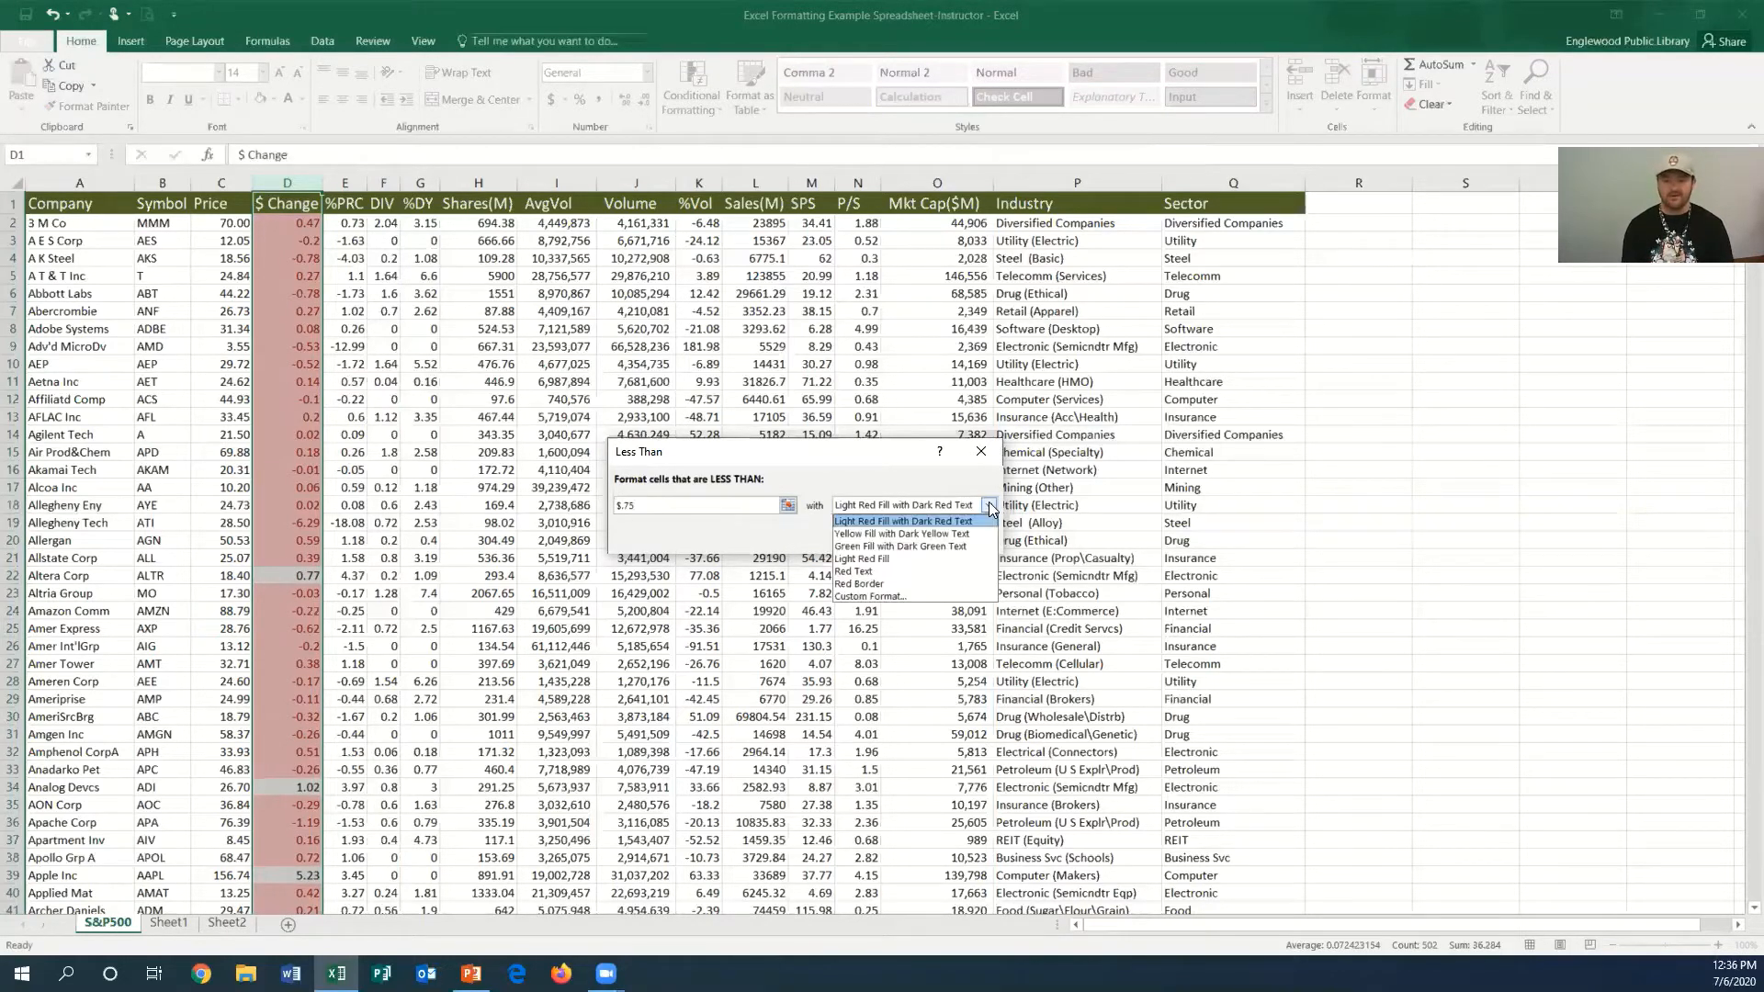
click(862, 521)
click(892, 536)
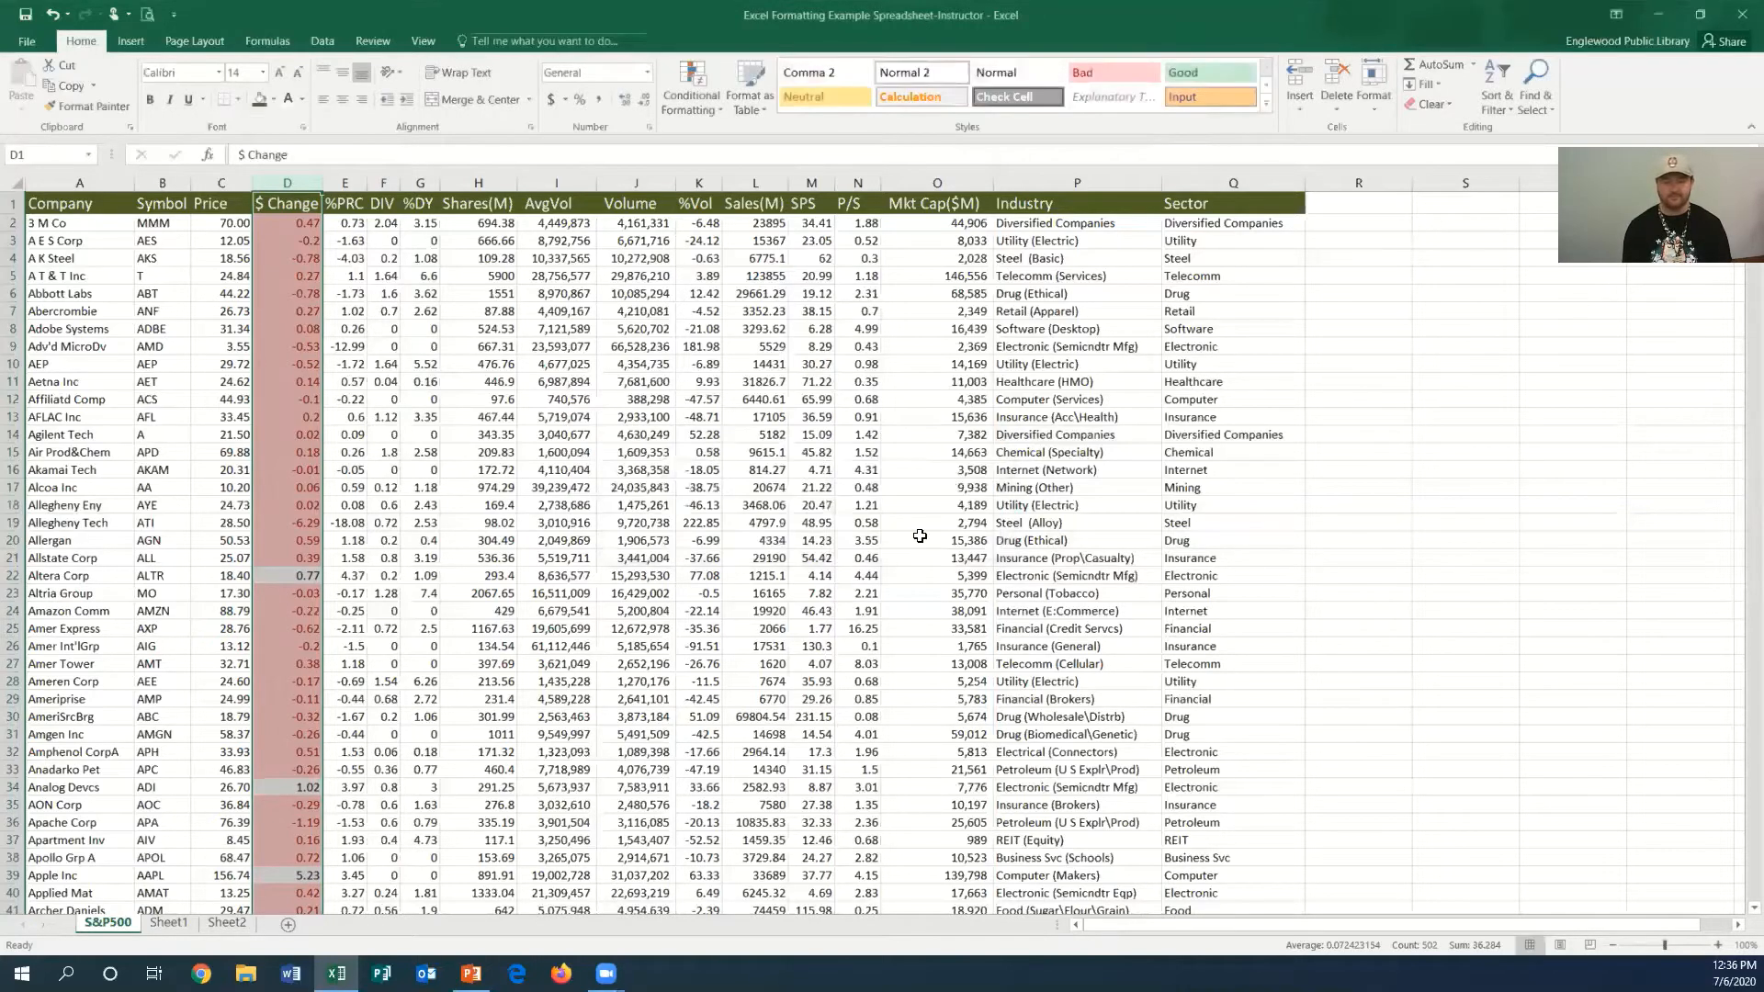
- Look through the rows of the $ Change column to review which cells are highlighted in red
click(395, 383)
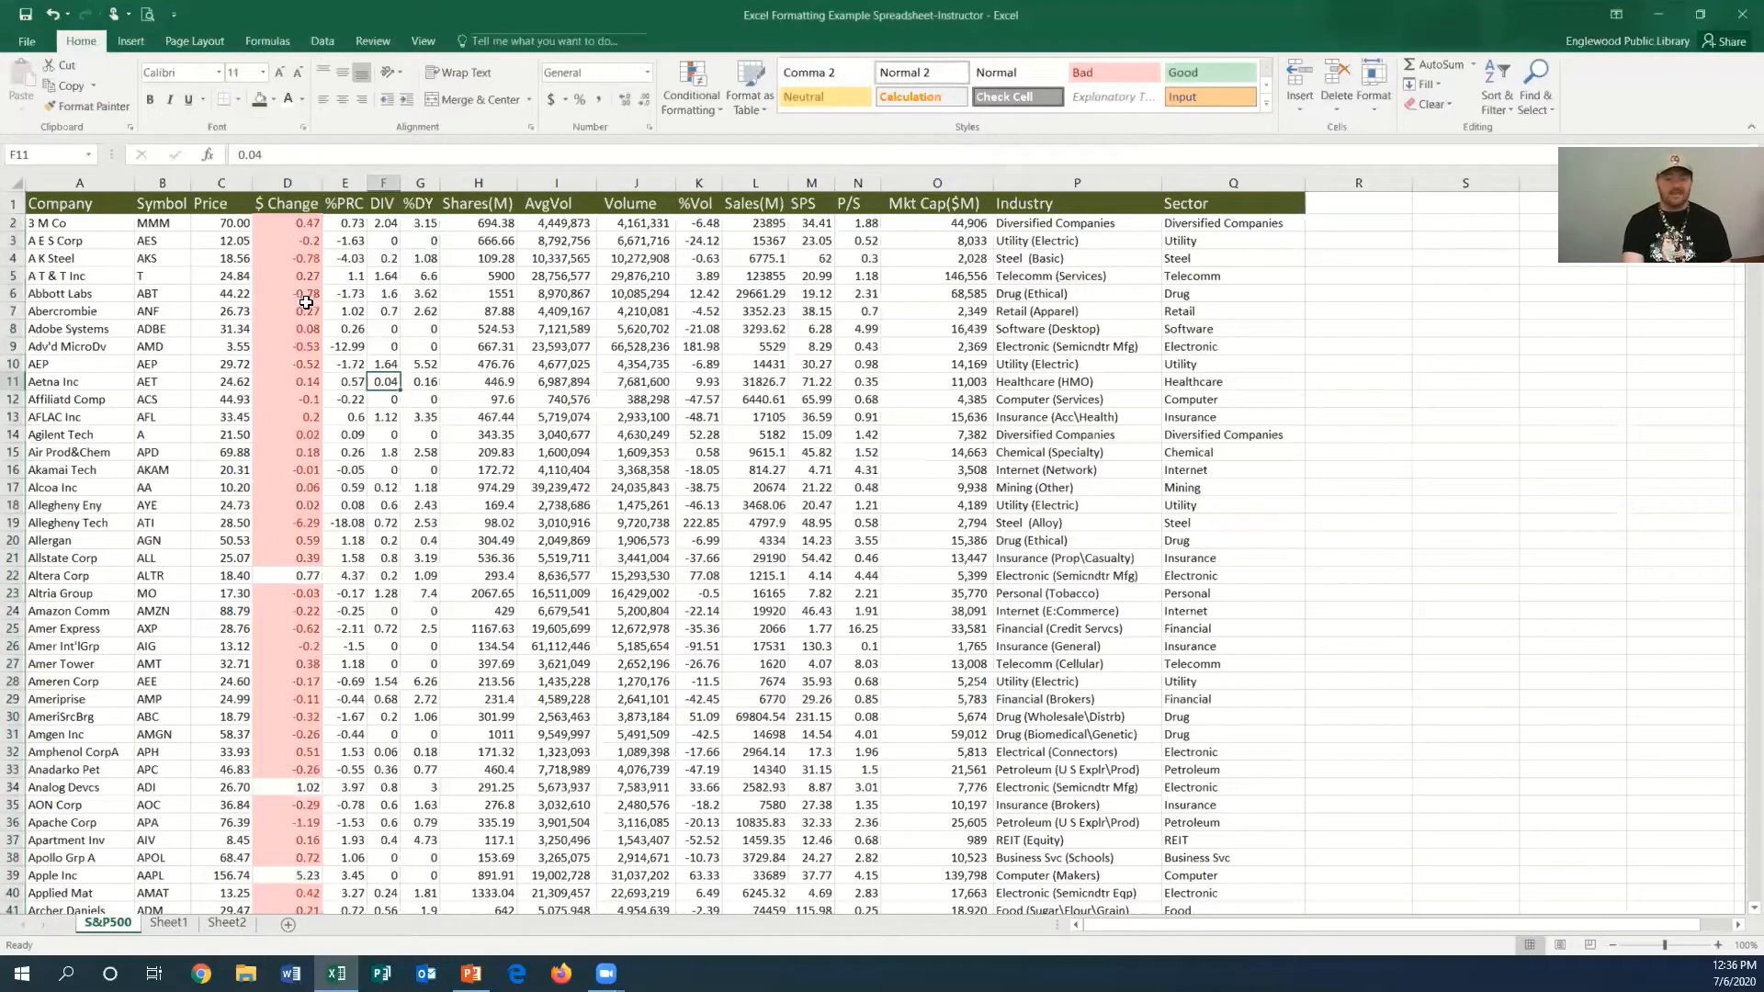
scroll(304, 301, down, 1)
scroll(309, 349, down, 2)
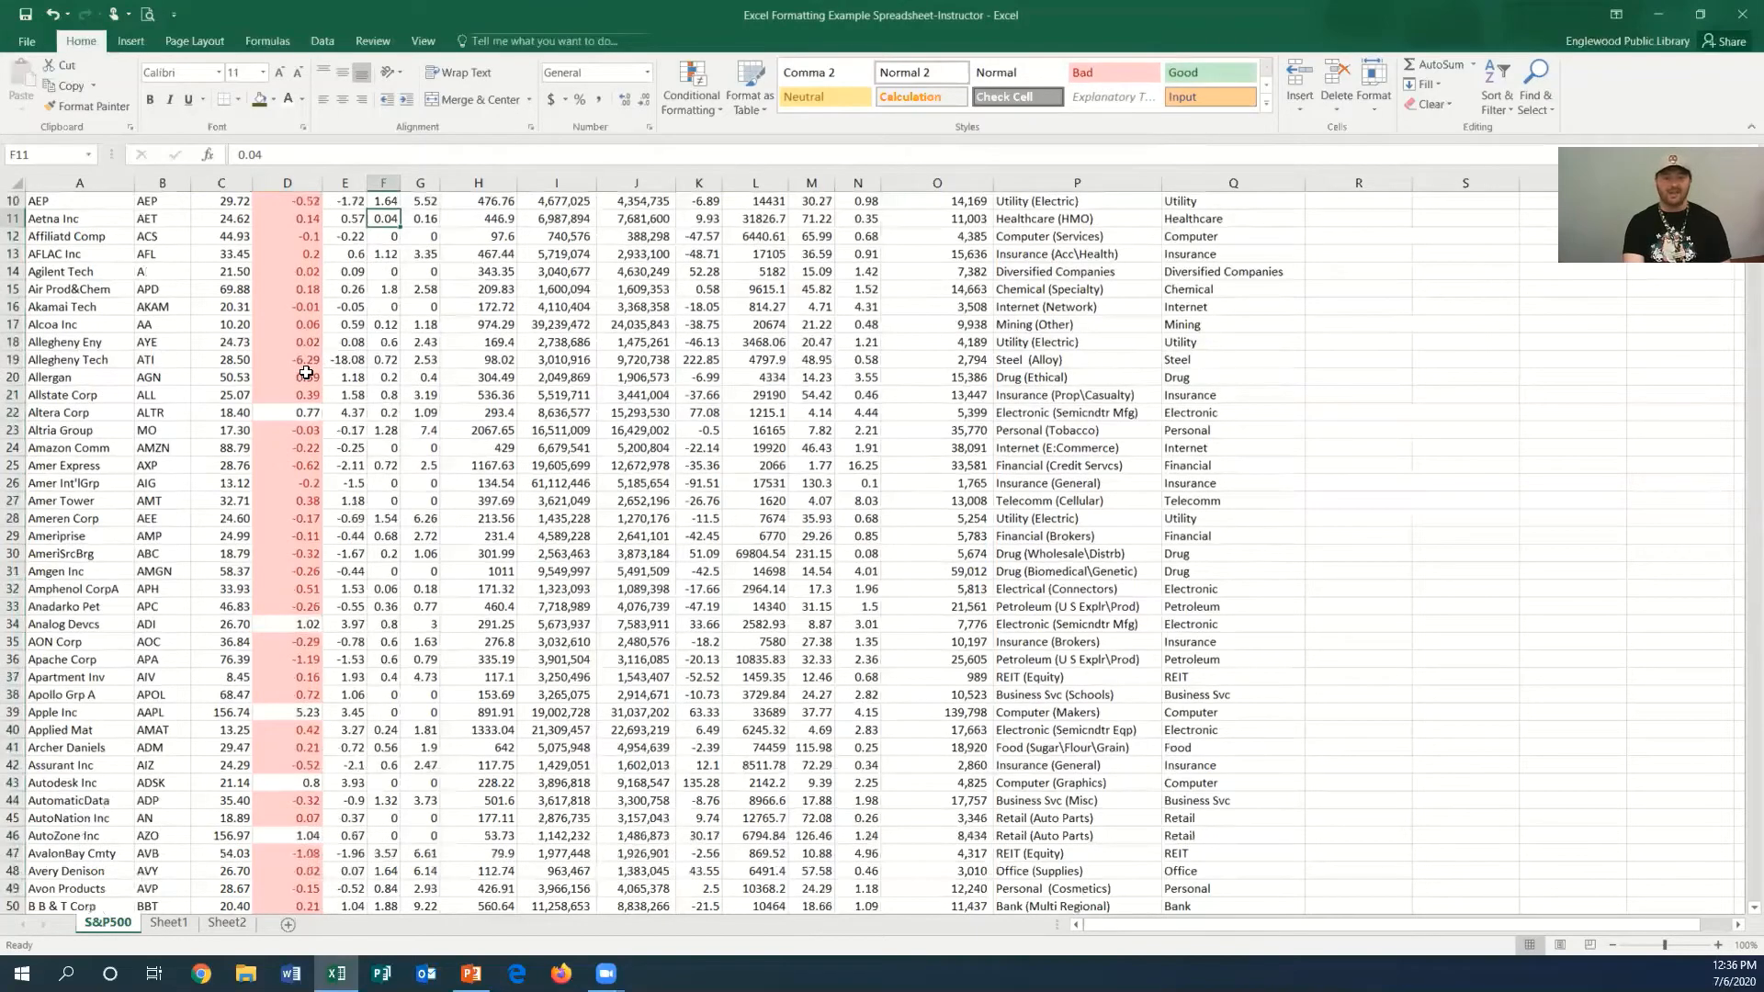
scroll(307, 377, down, 20)
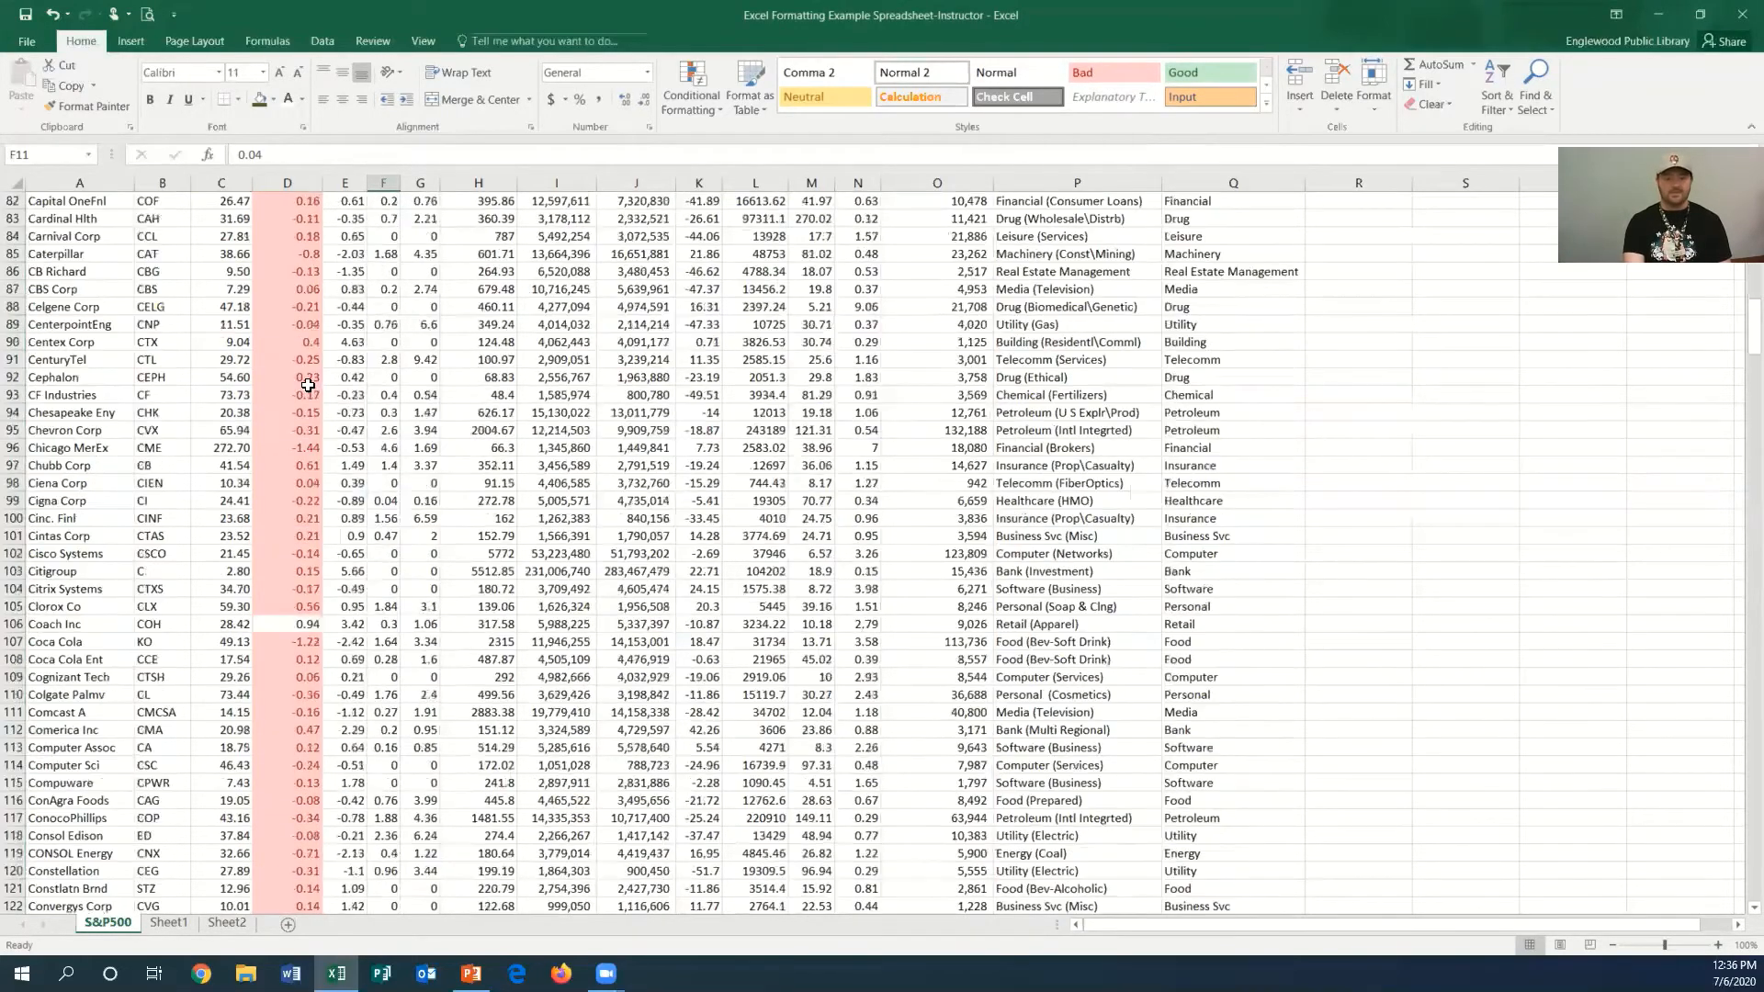
scroll(309, 385, down, 11)
scroll(309, 385, up, 20)
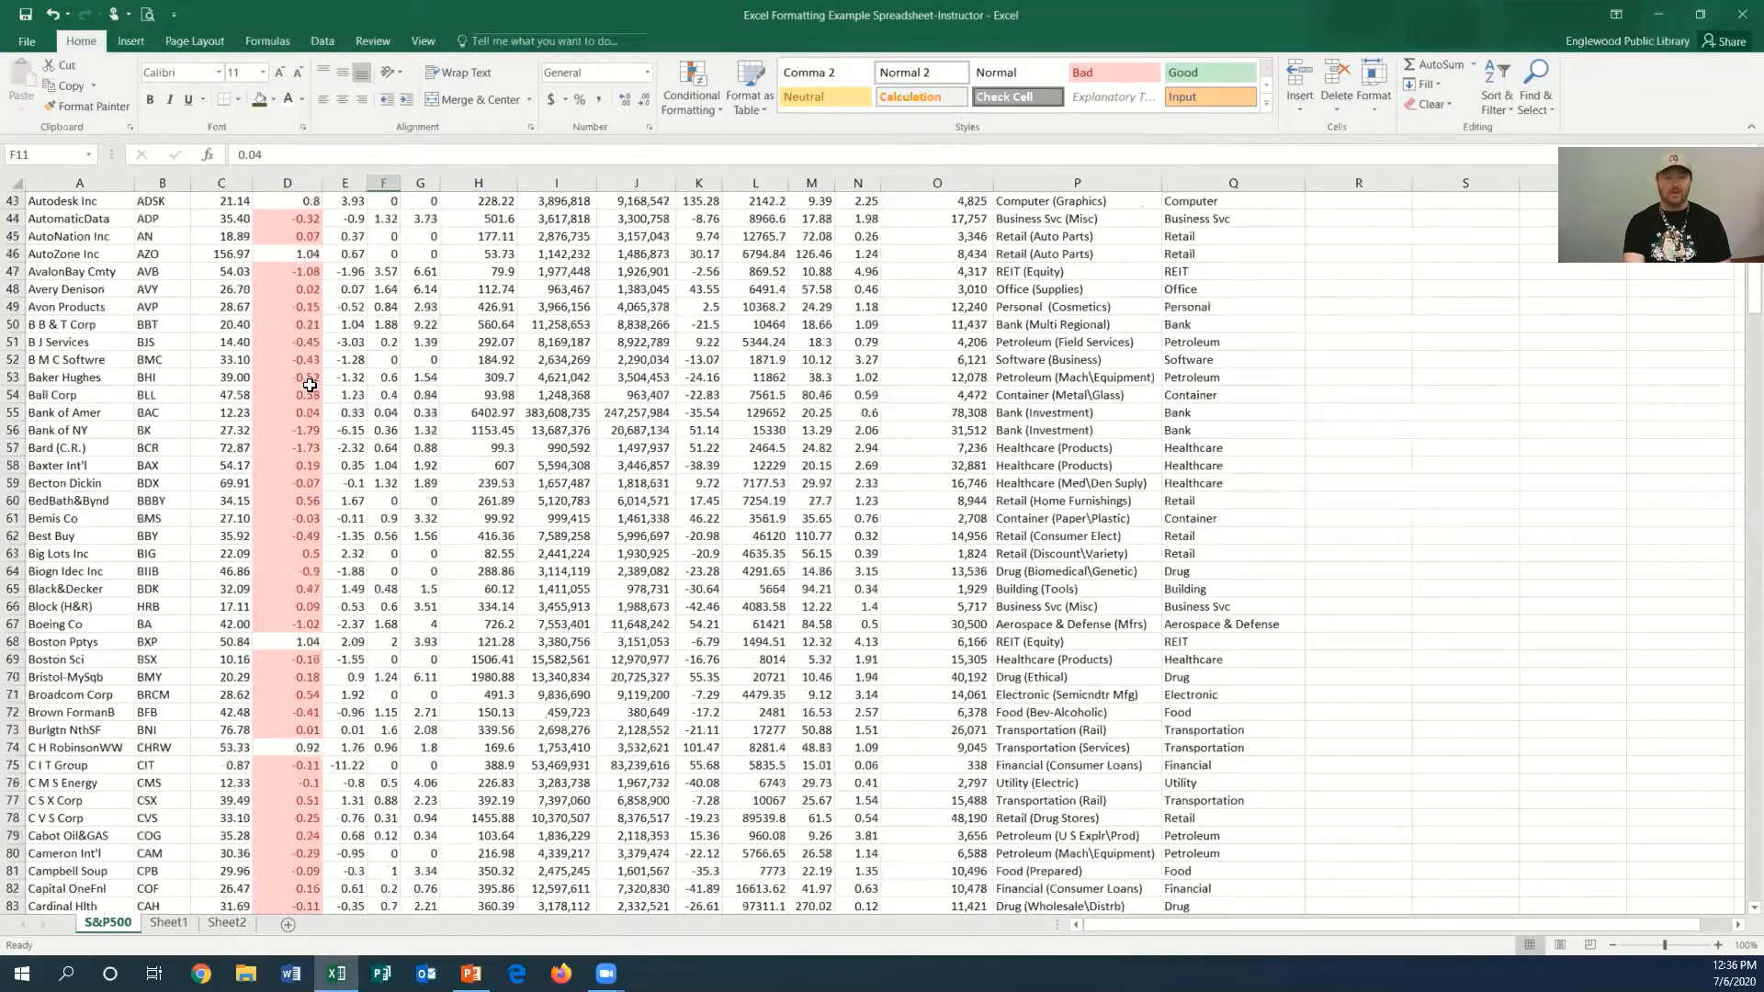
scroll(310, 385, up, 14)
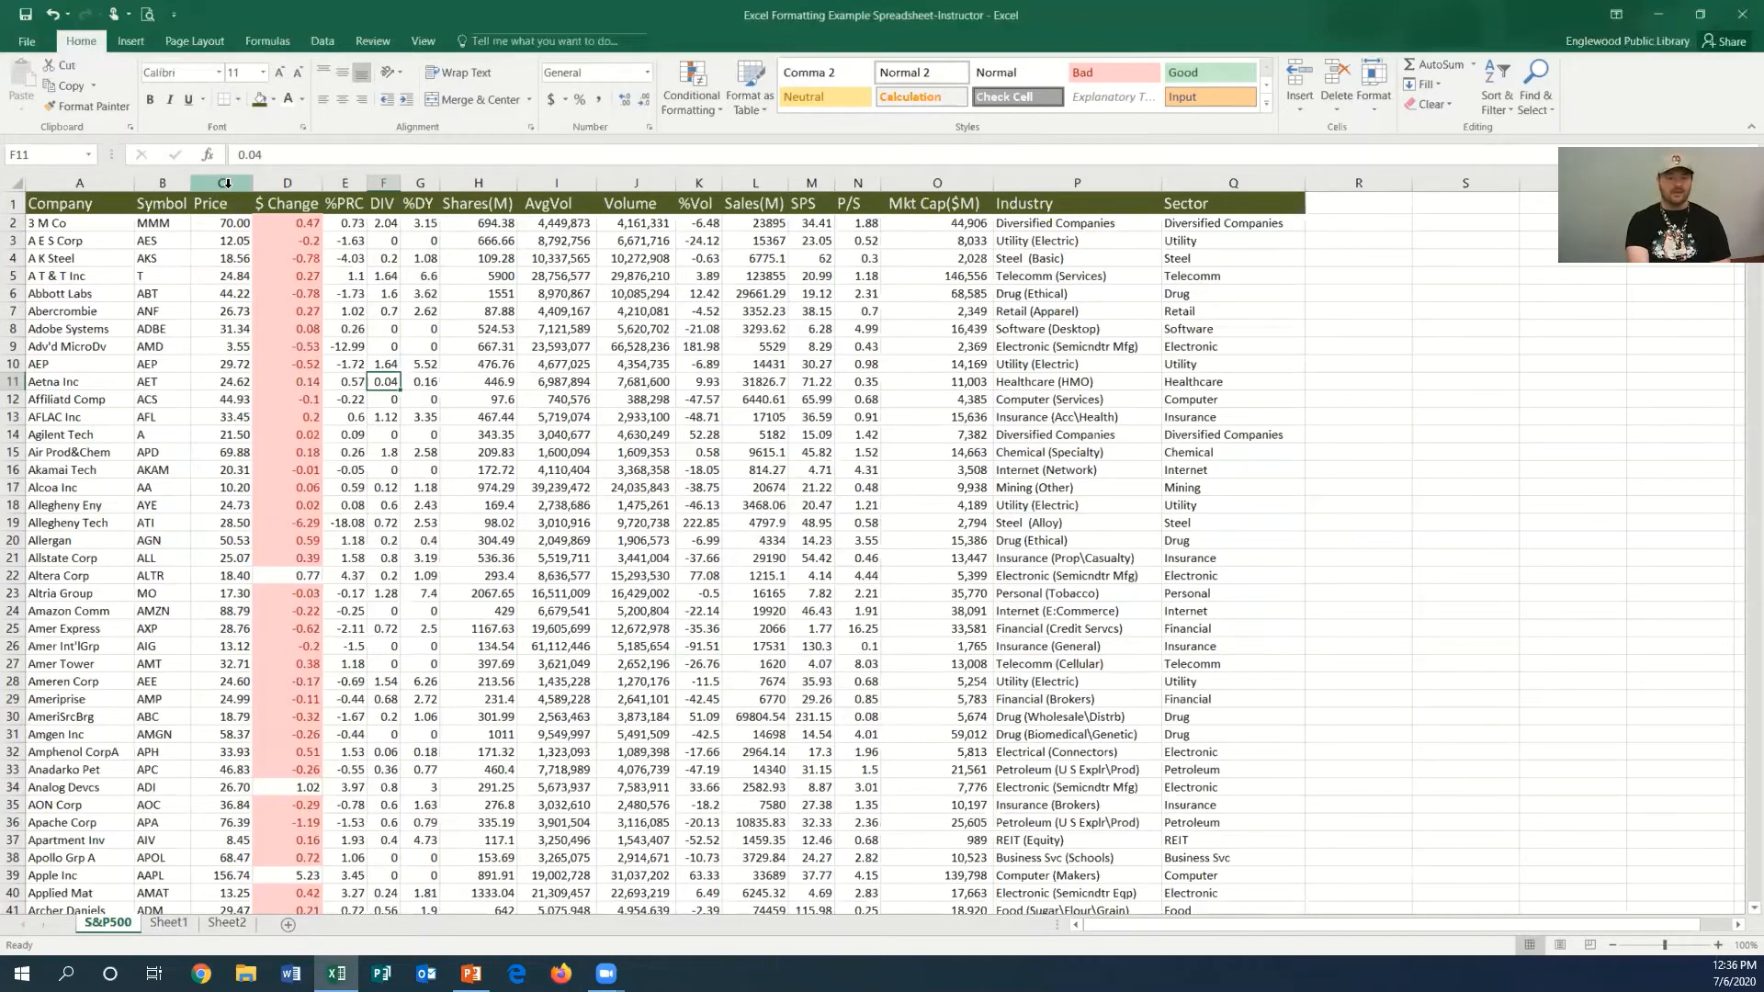
- Add a conditional formatting rule to the Price column shading cells greater than $50.00 in Green Fill with Dark Green Text
click(226, 182)
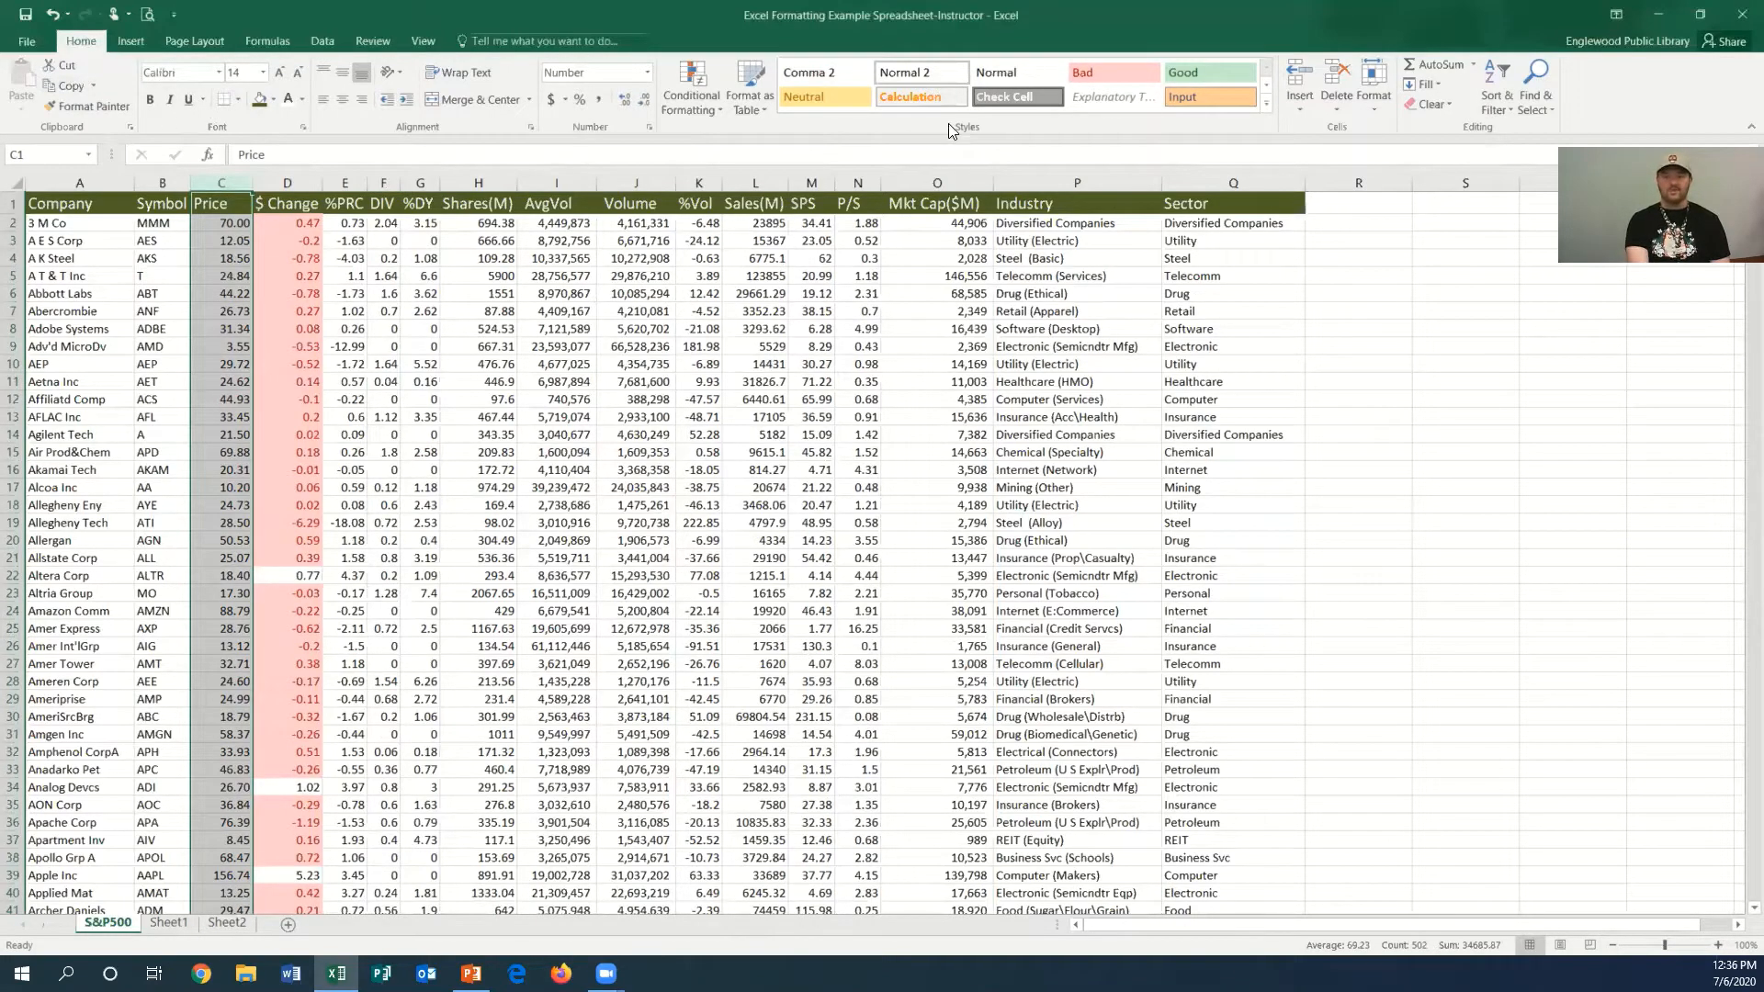
click(695, 88)
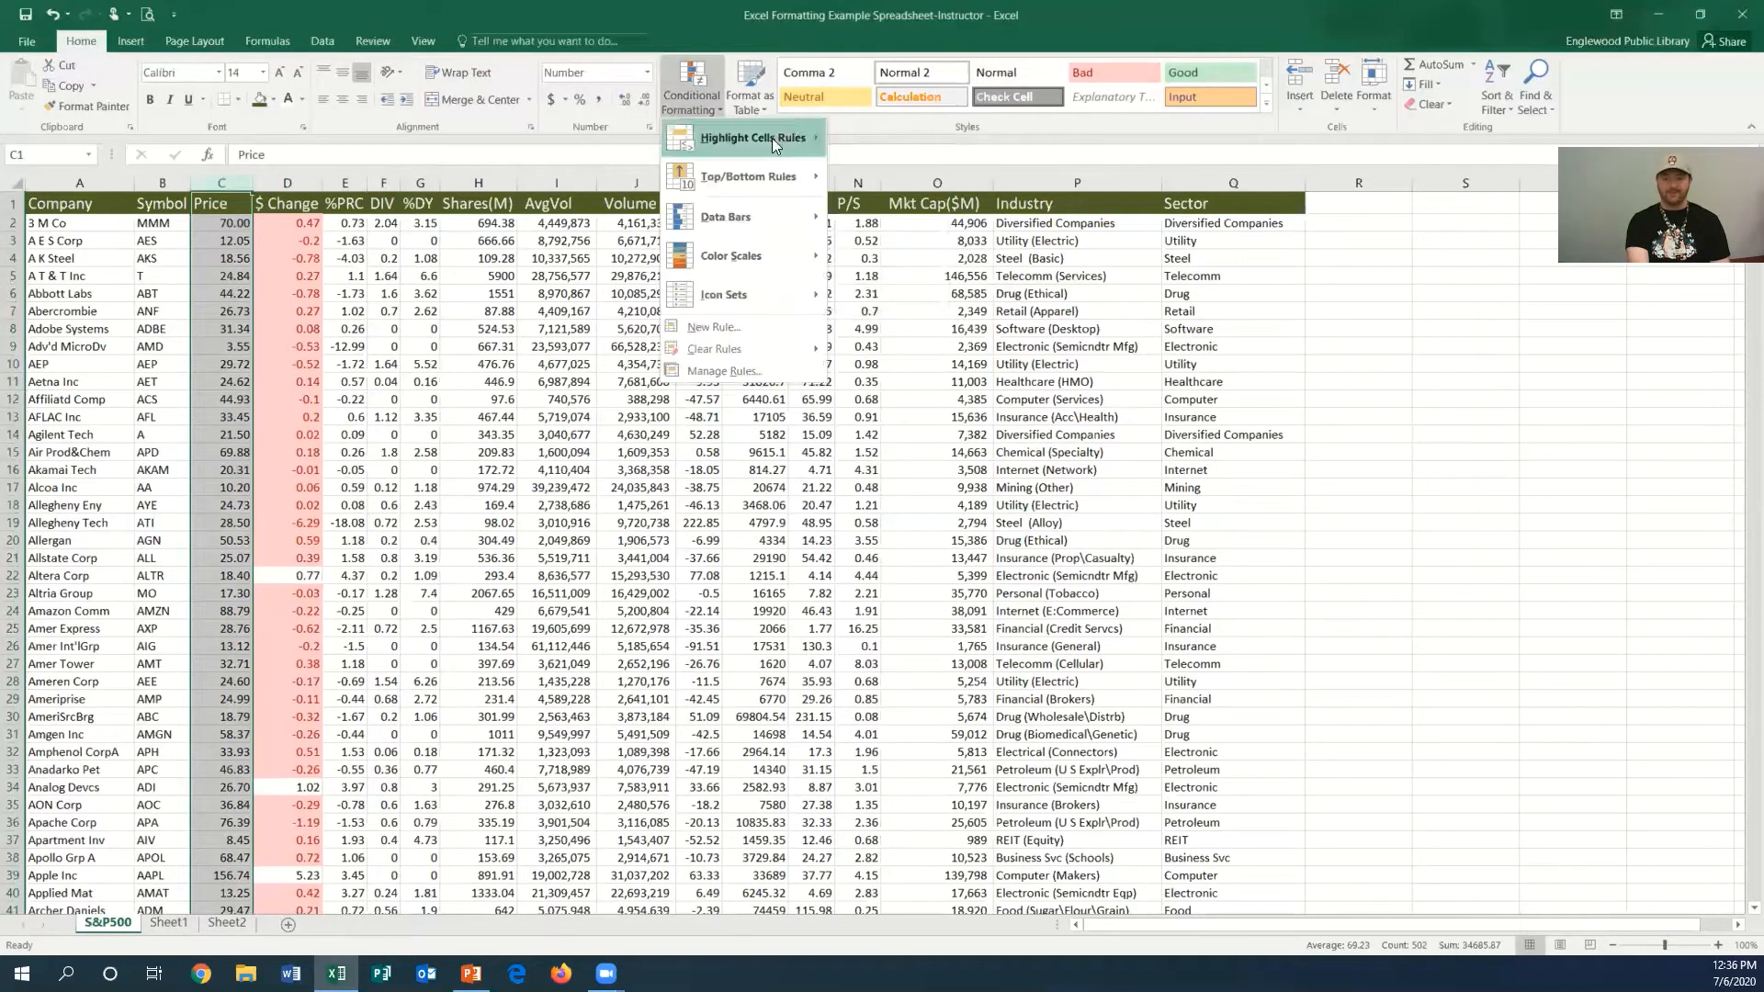
mouse_move(767, 140)
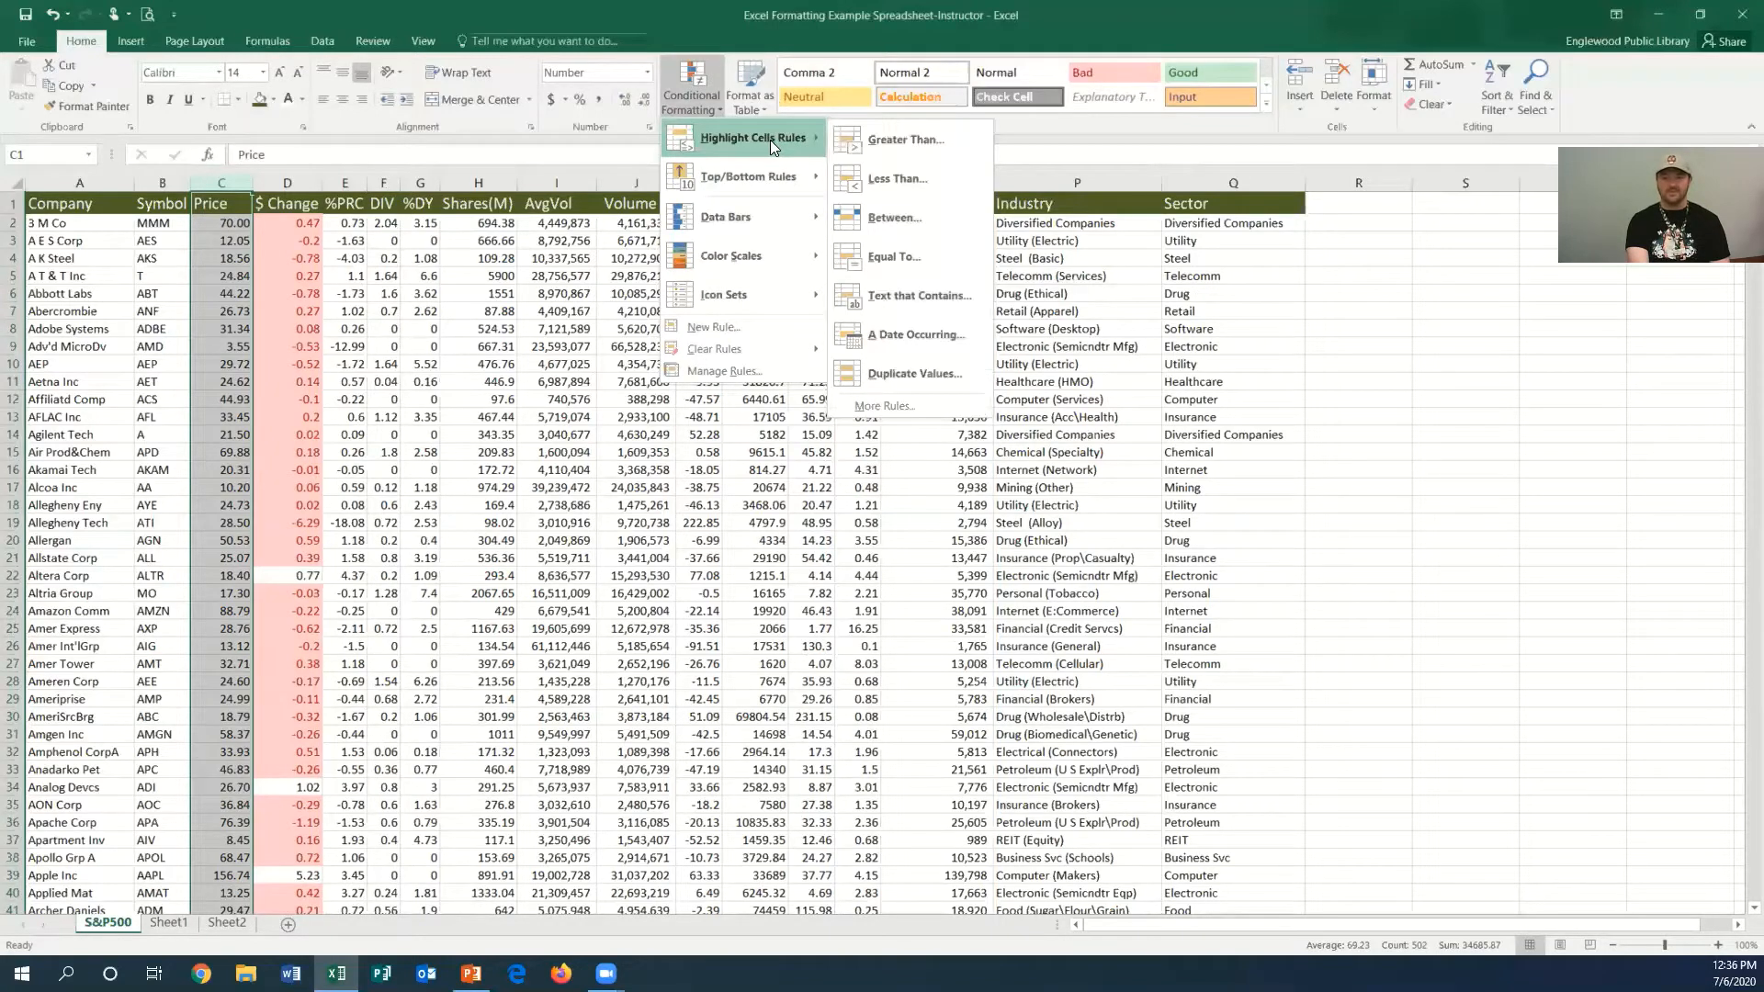
click(910, 139)
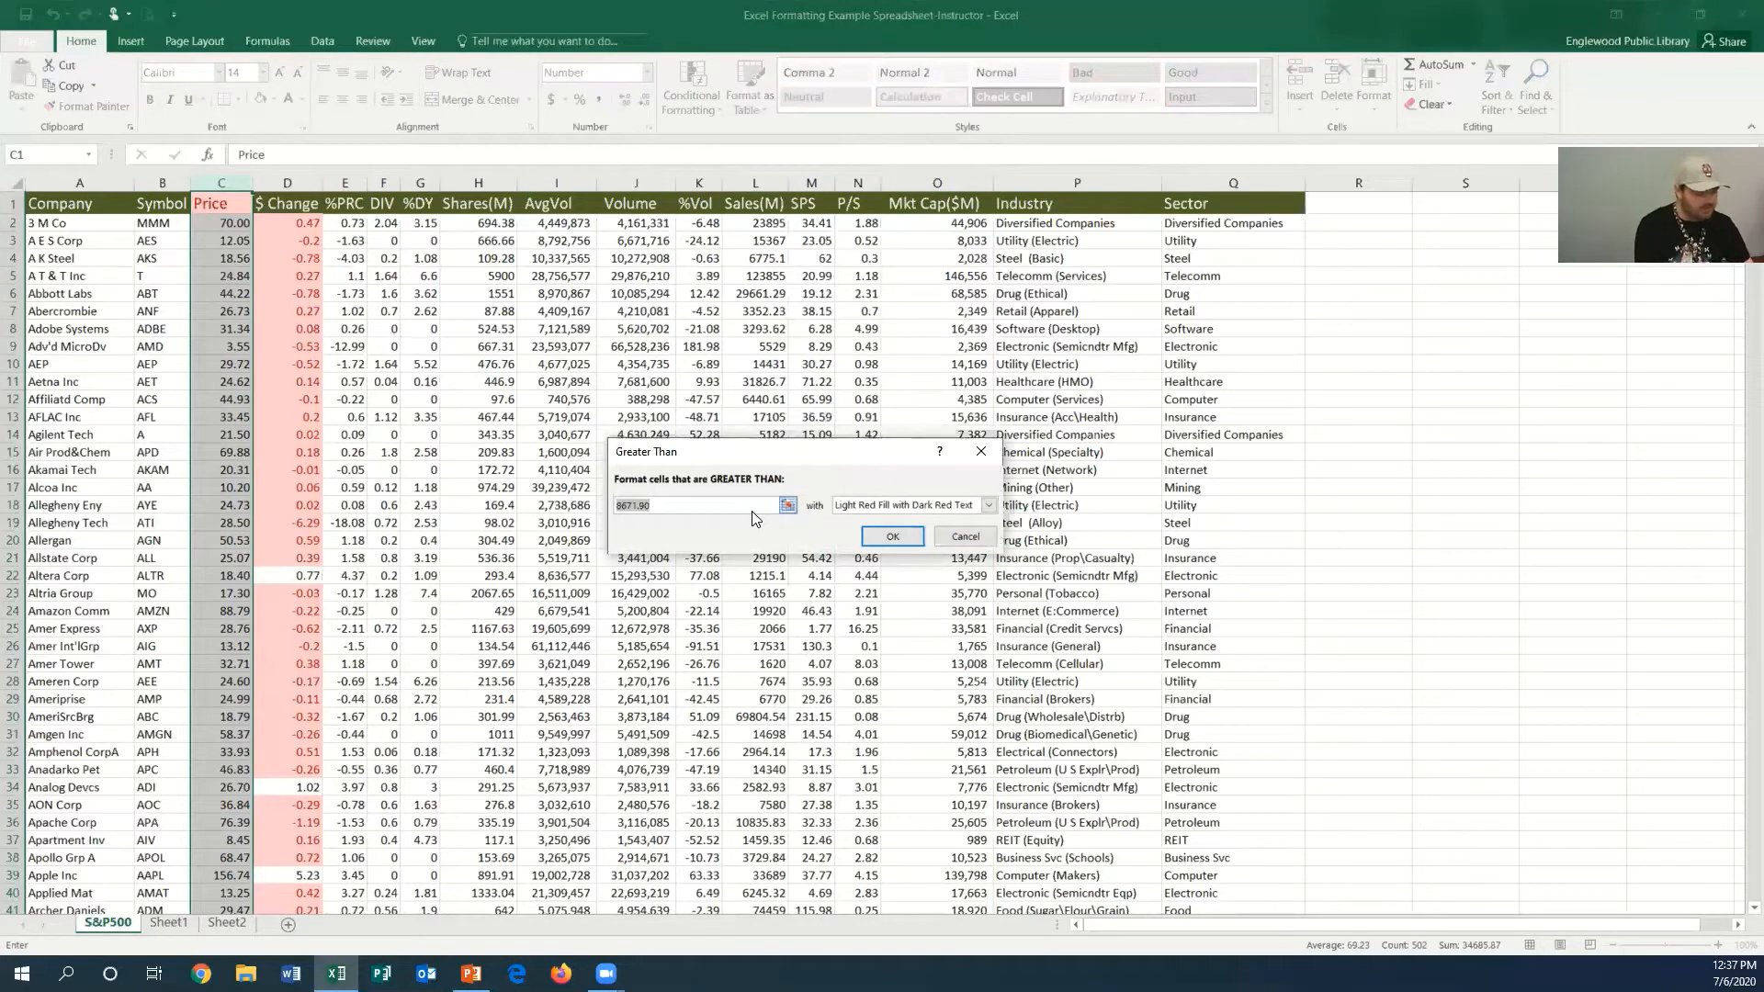
text($)
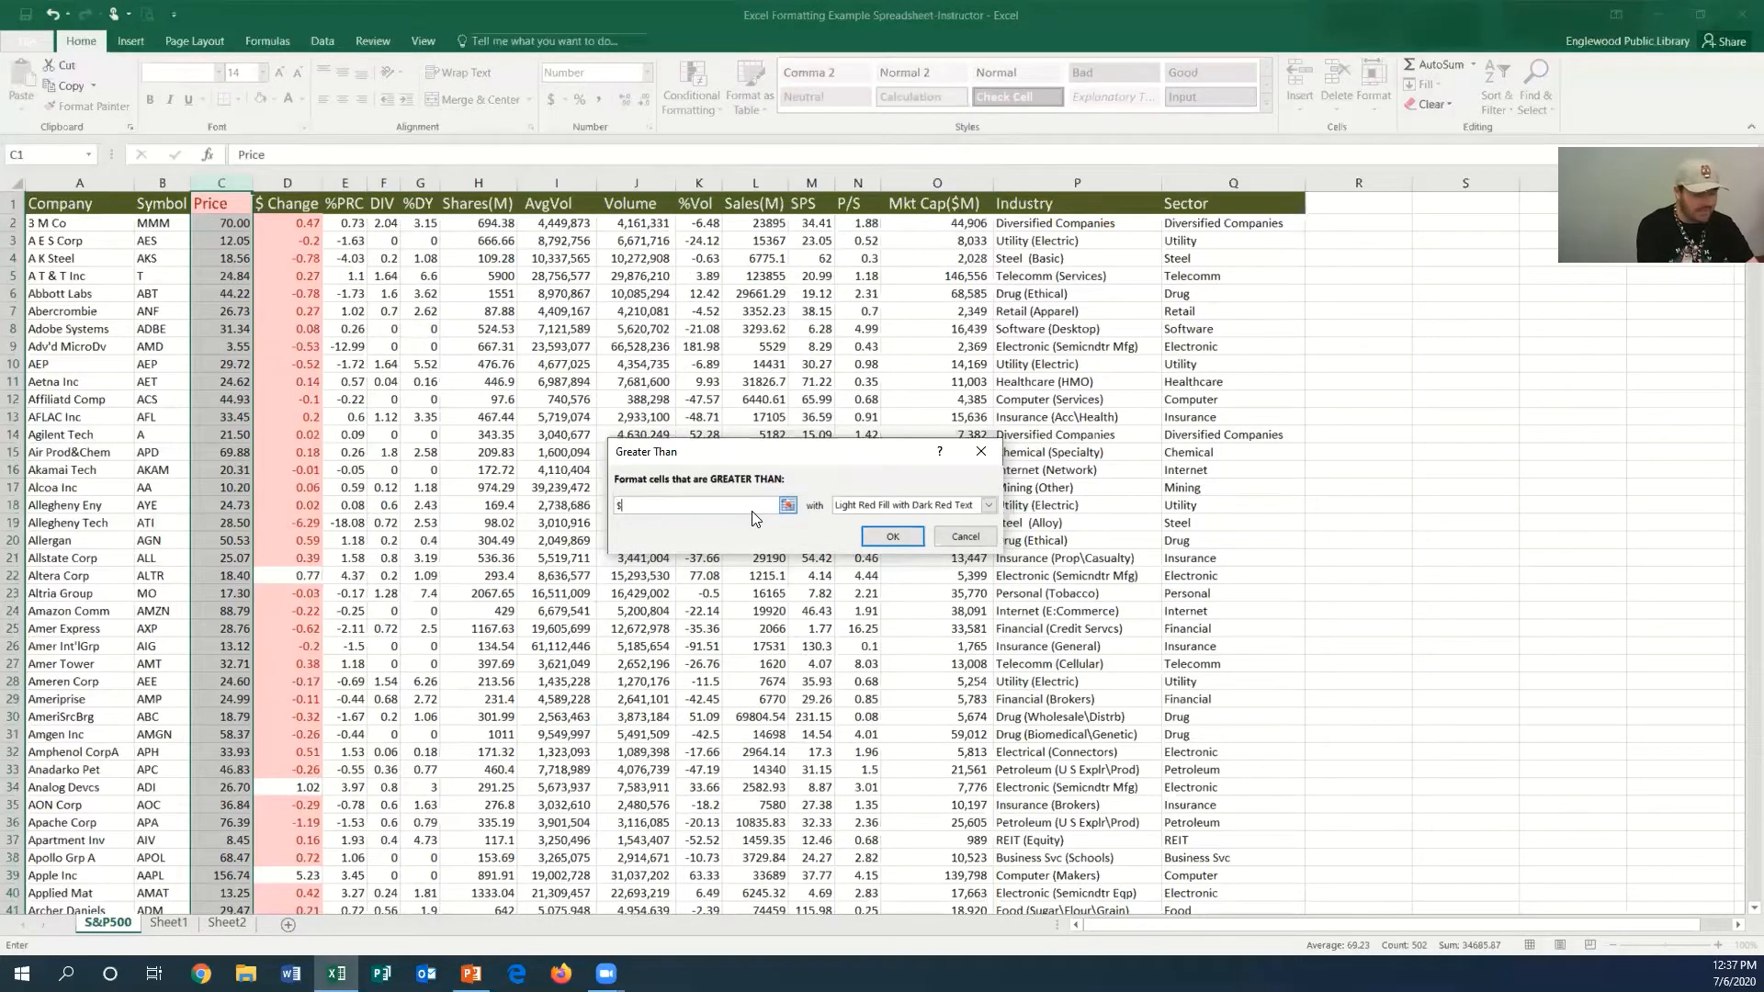
text(50.)
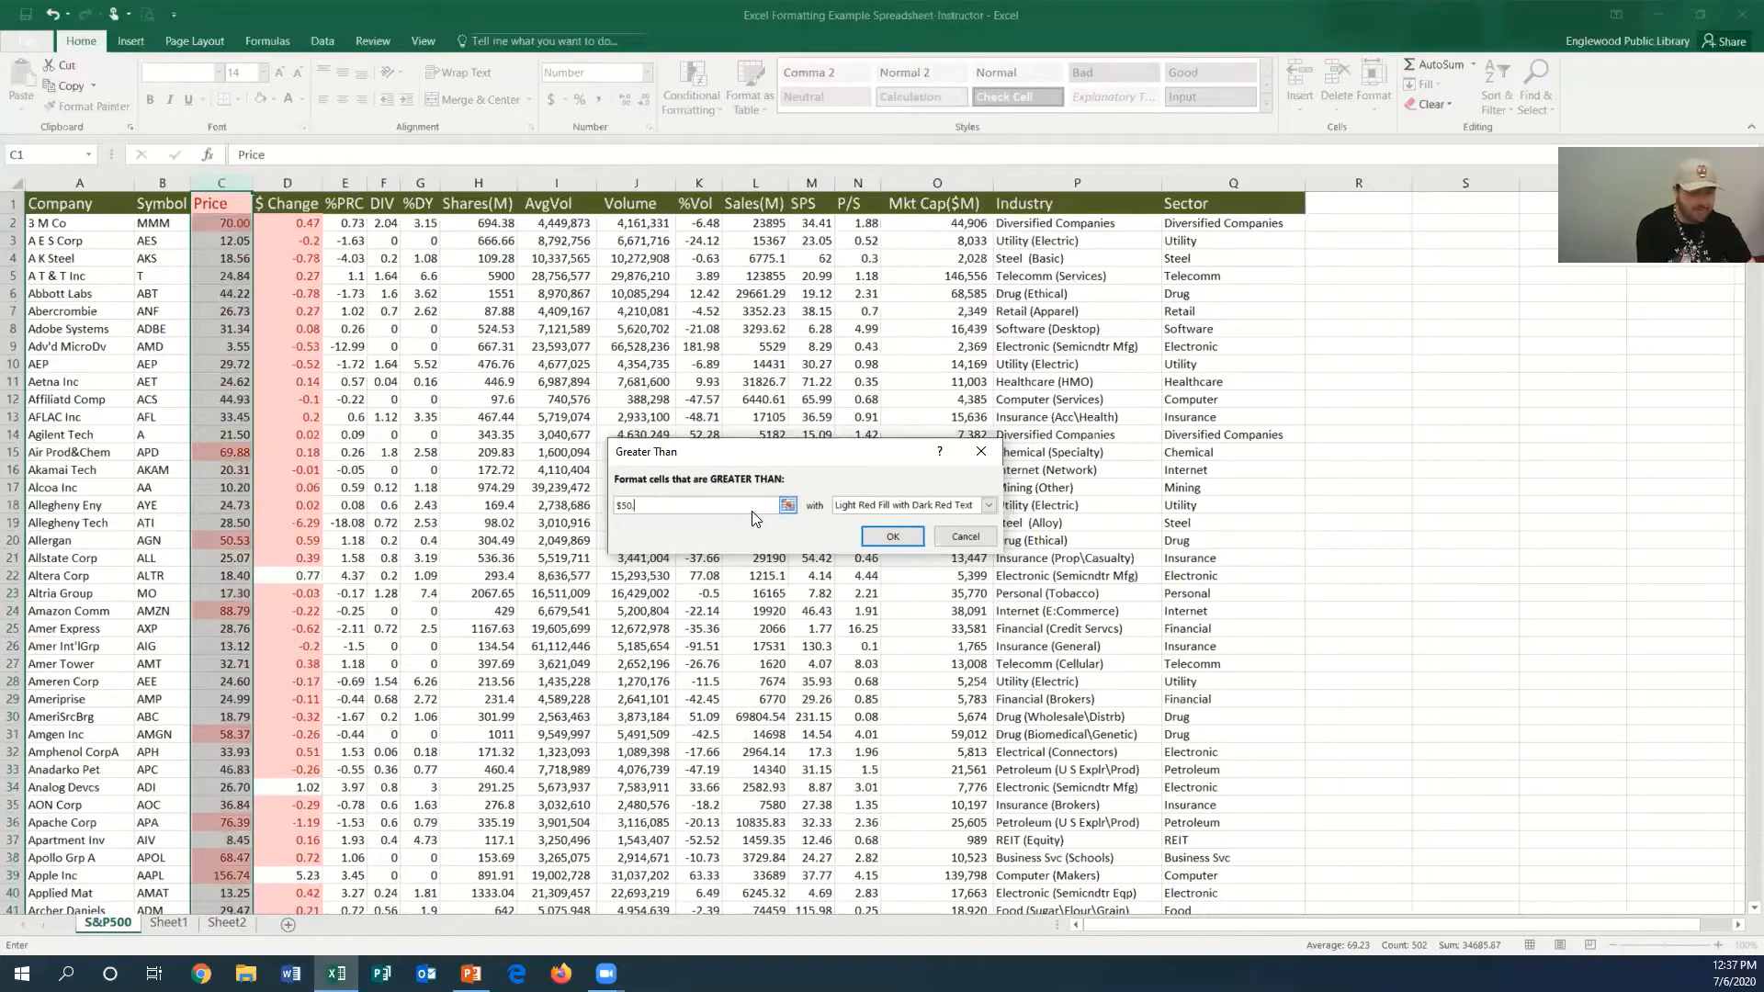
text(00)
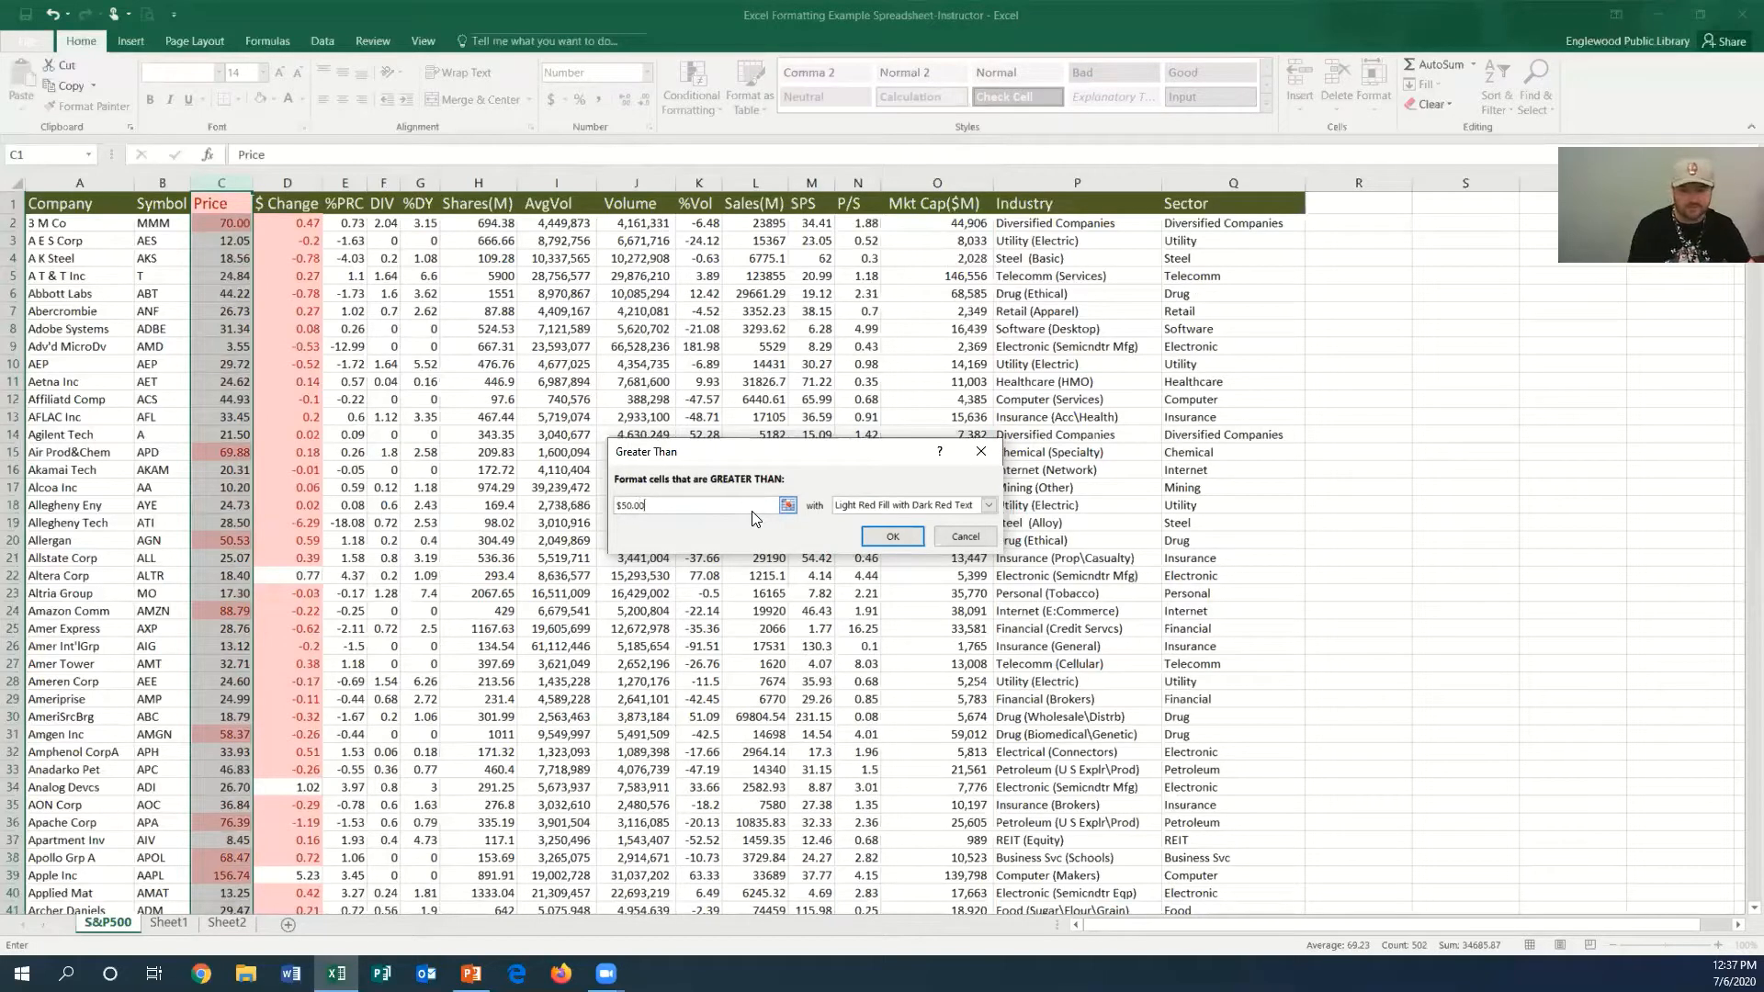
click(989, 505)
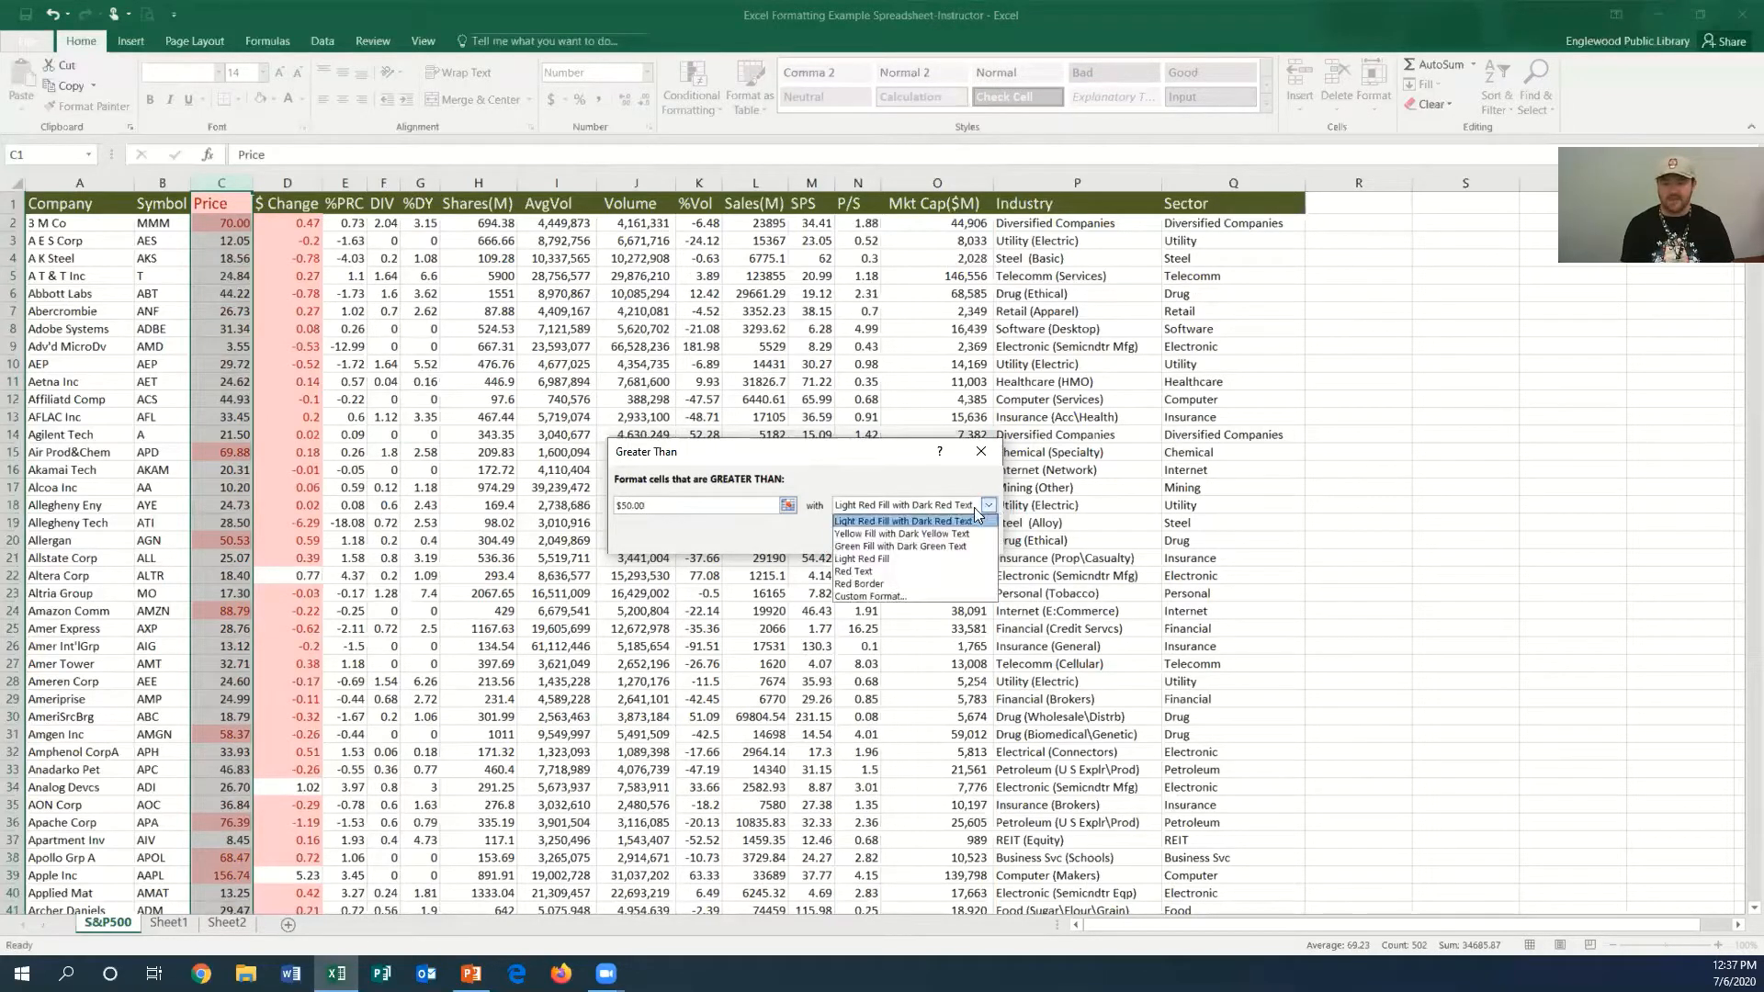
click(916, 547)
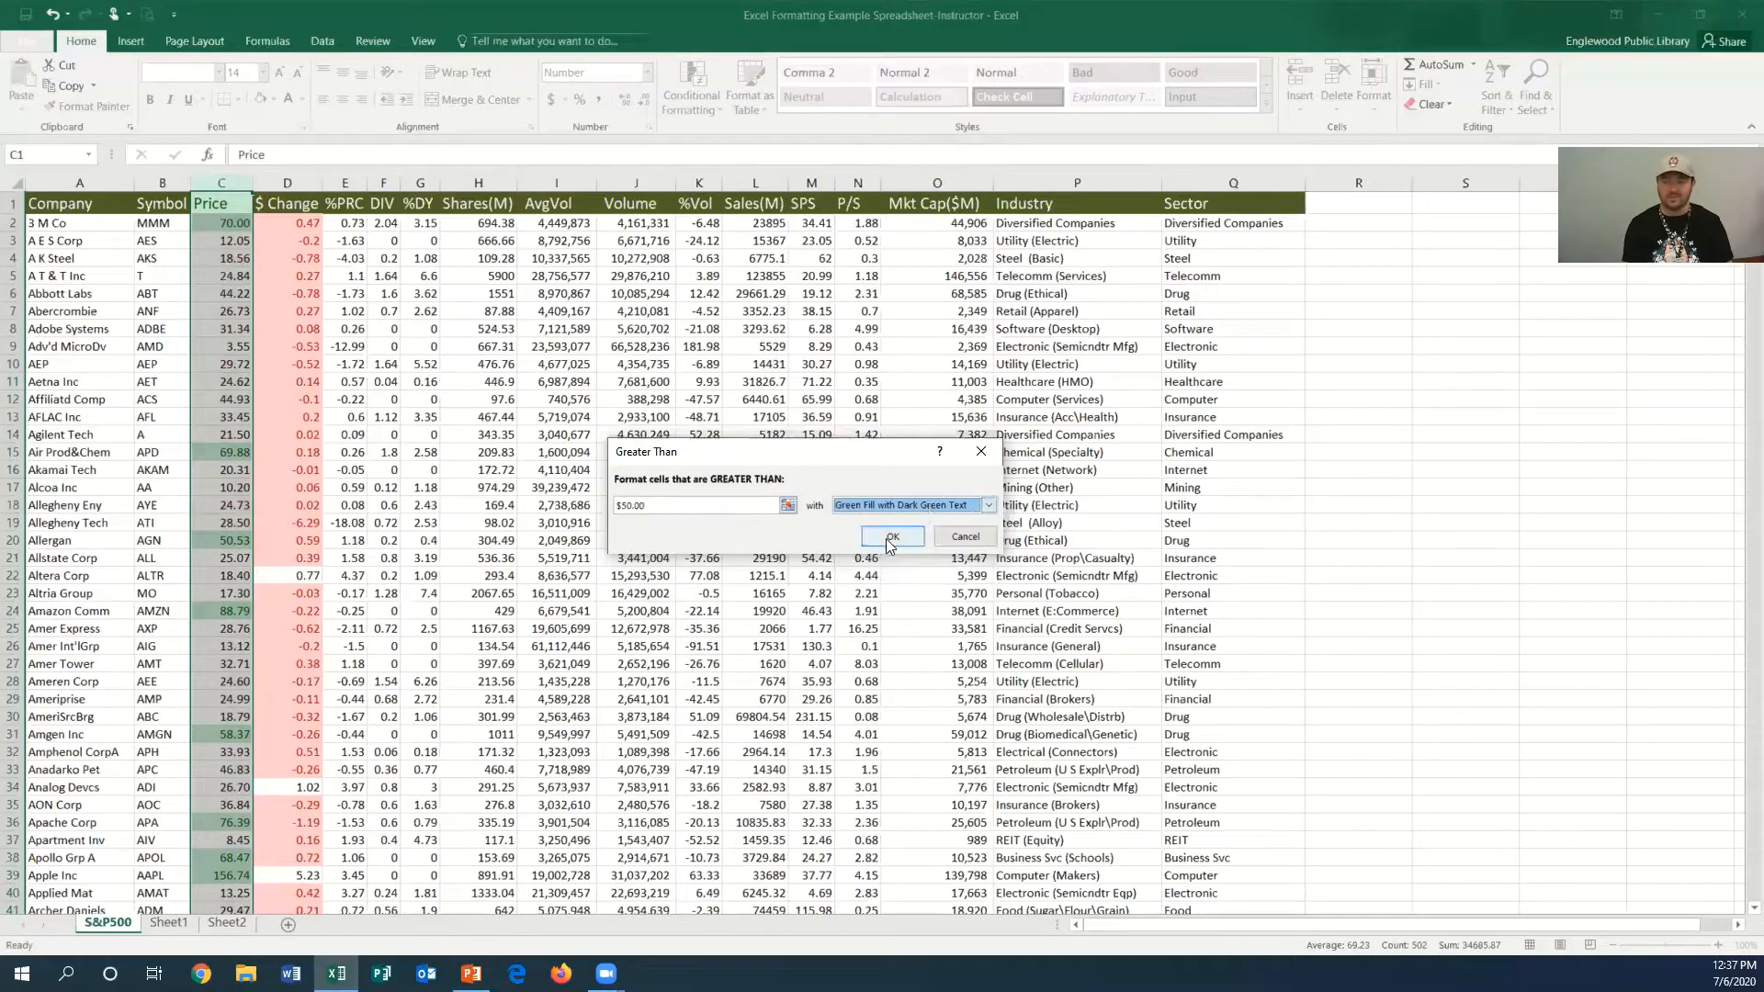
click(889, 536)
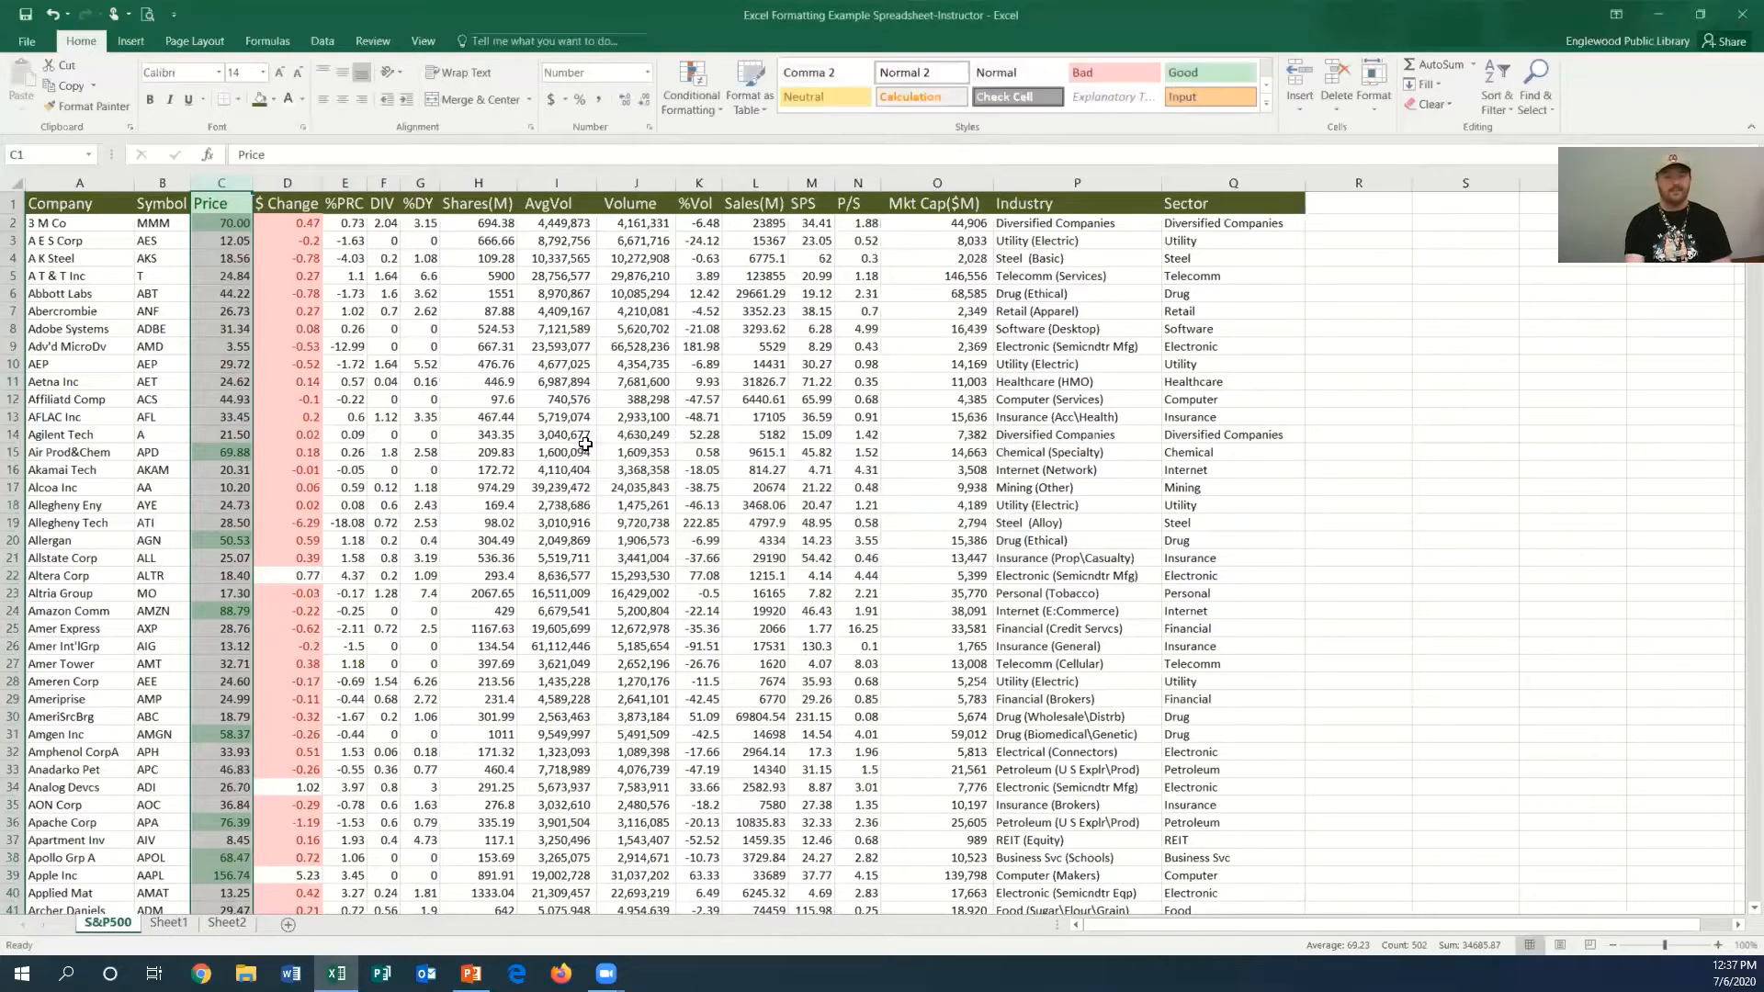
- Examine the green Price highlights alongside the red $ Change highlights down the company list and return to the first row
click(421, 435)
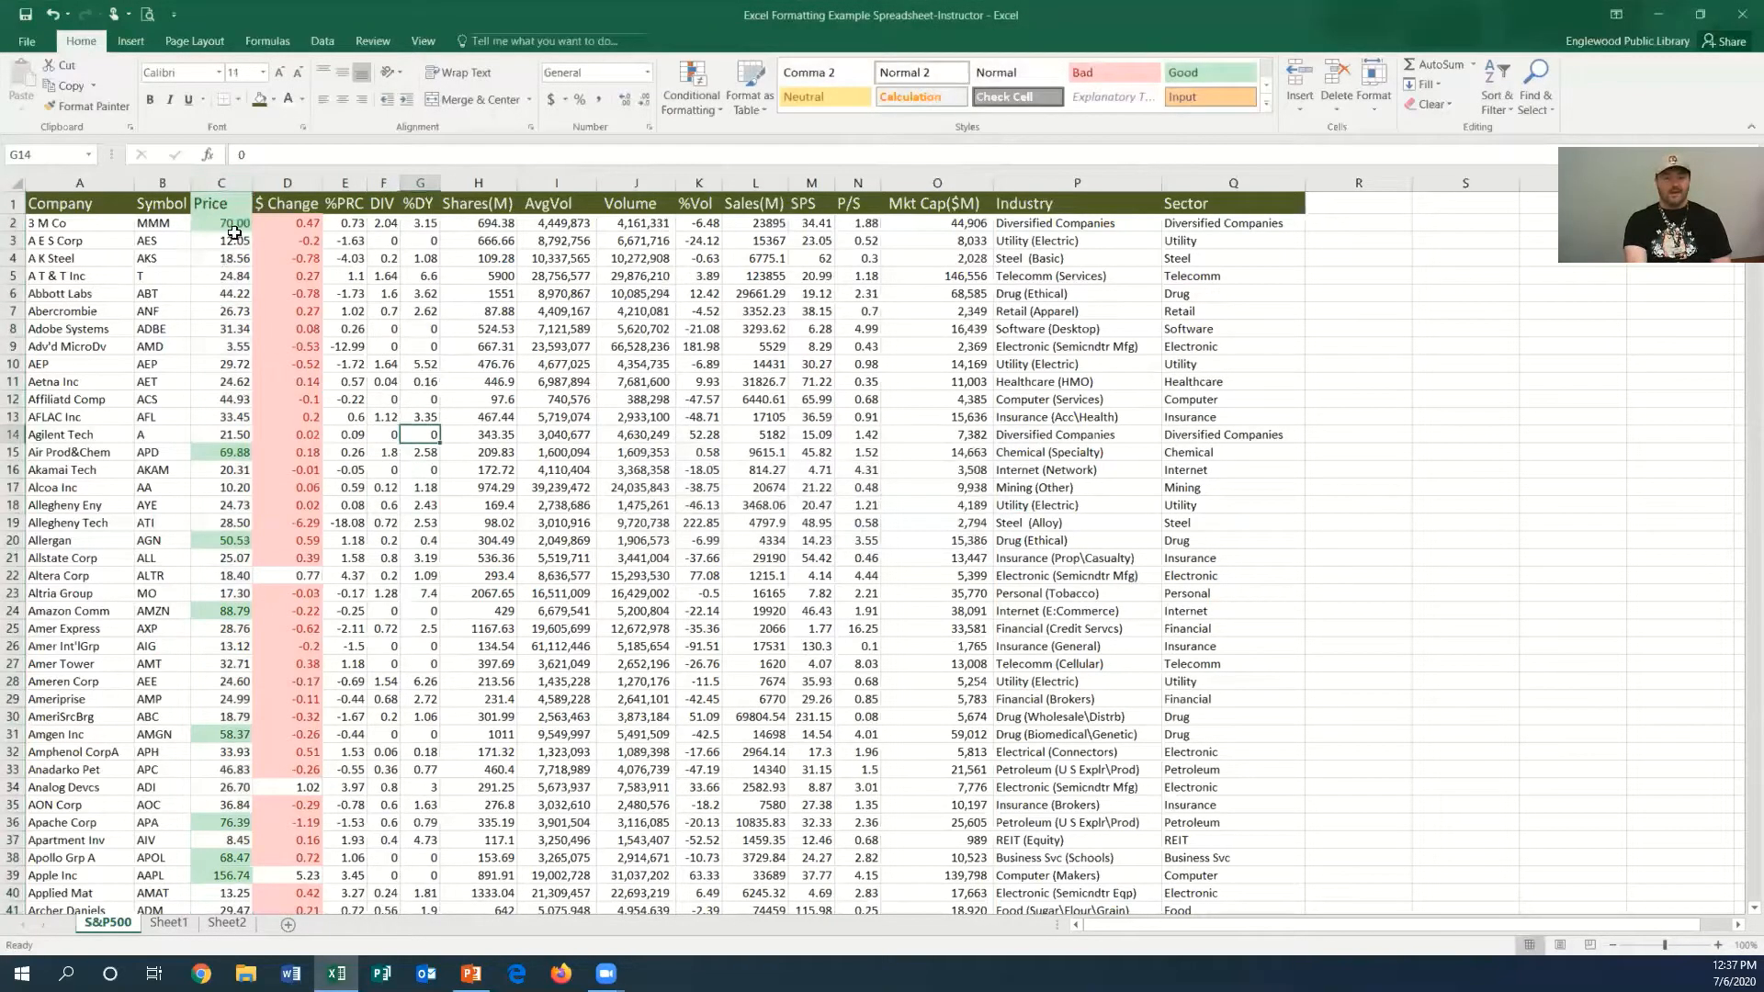
scroll(229, 248, down, 4)
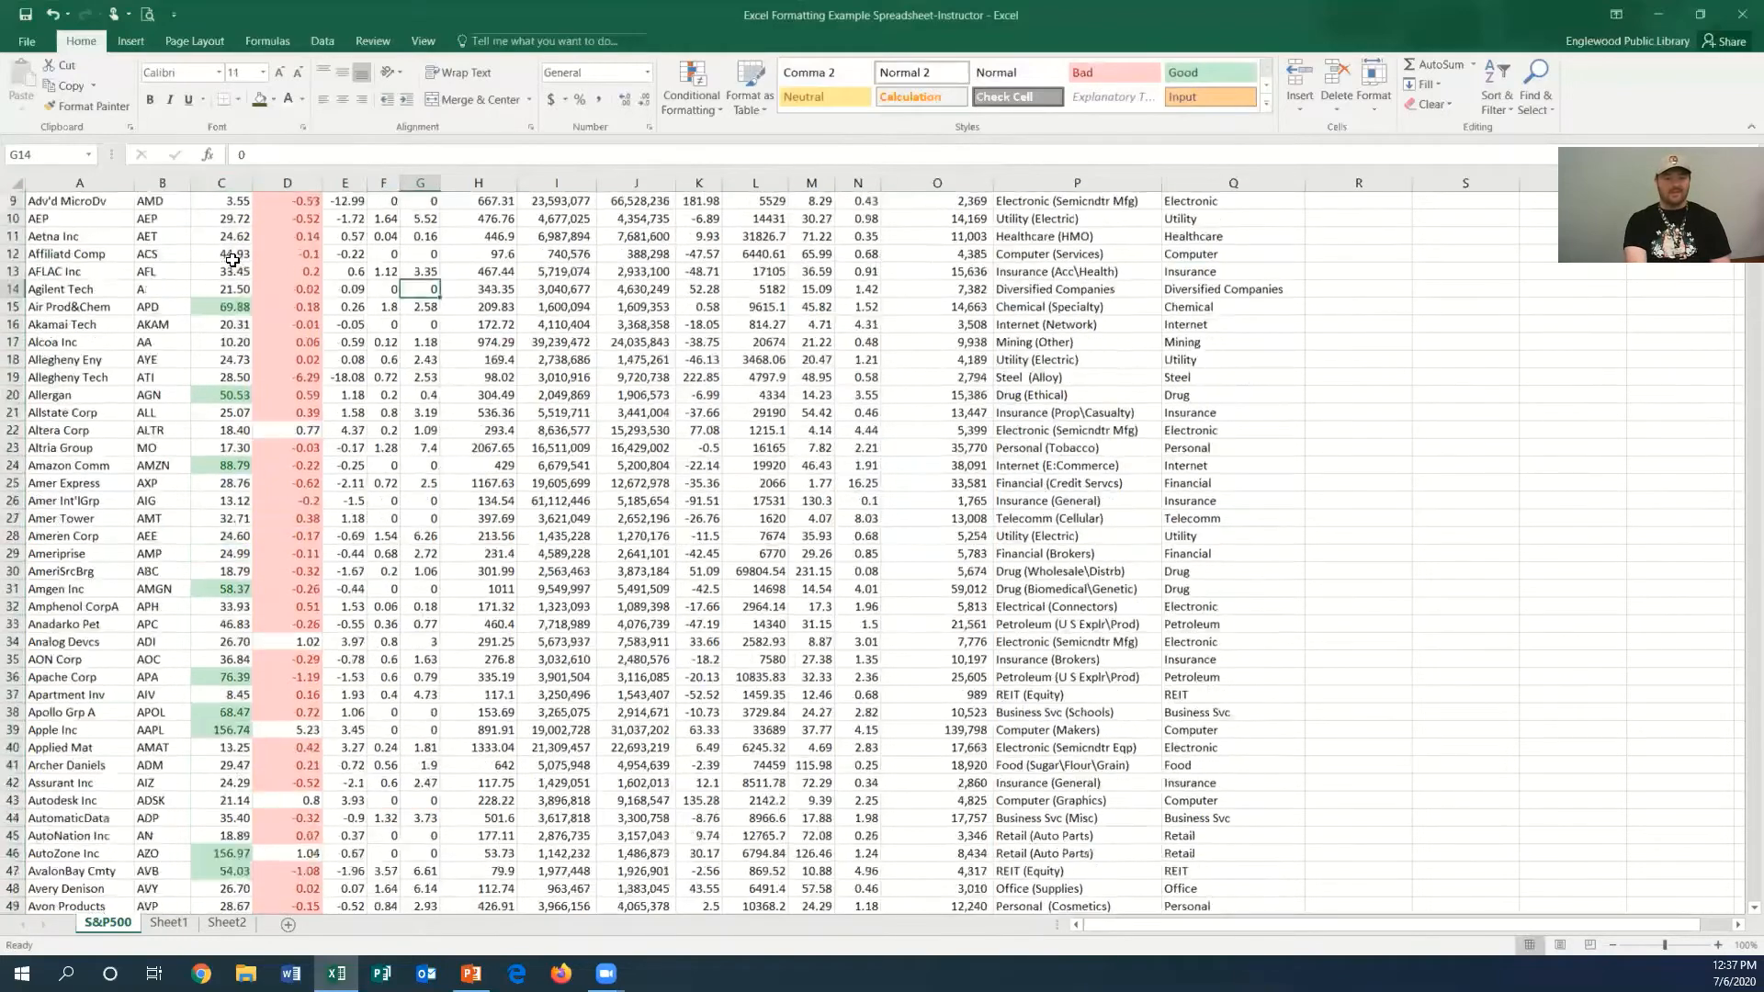
scroll(247, 336, down, 2)
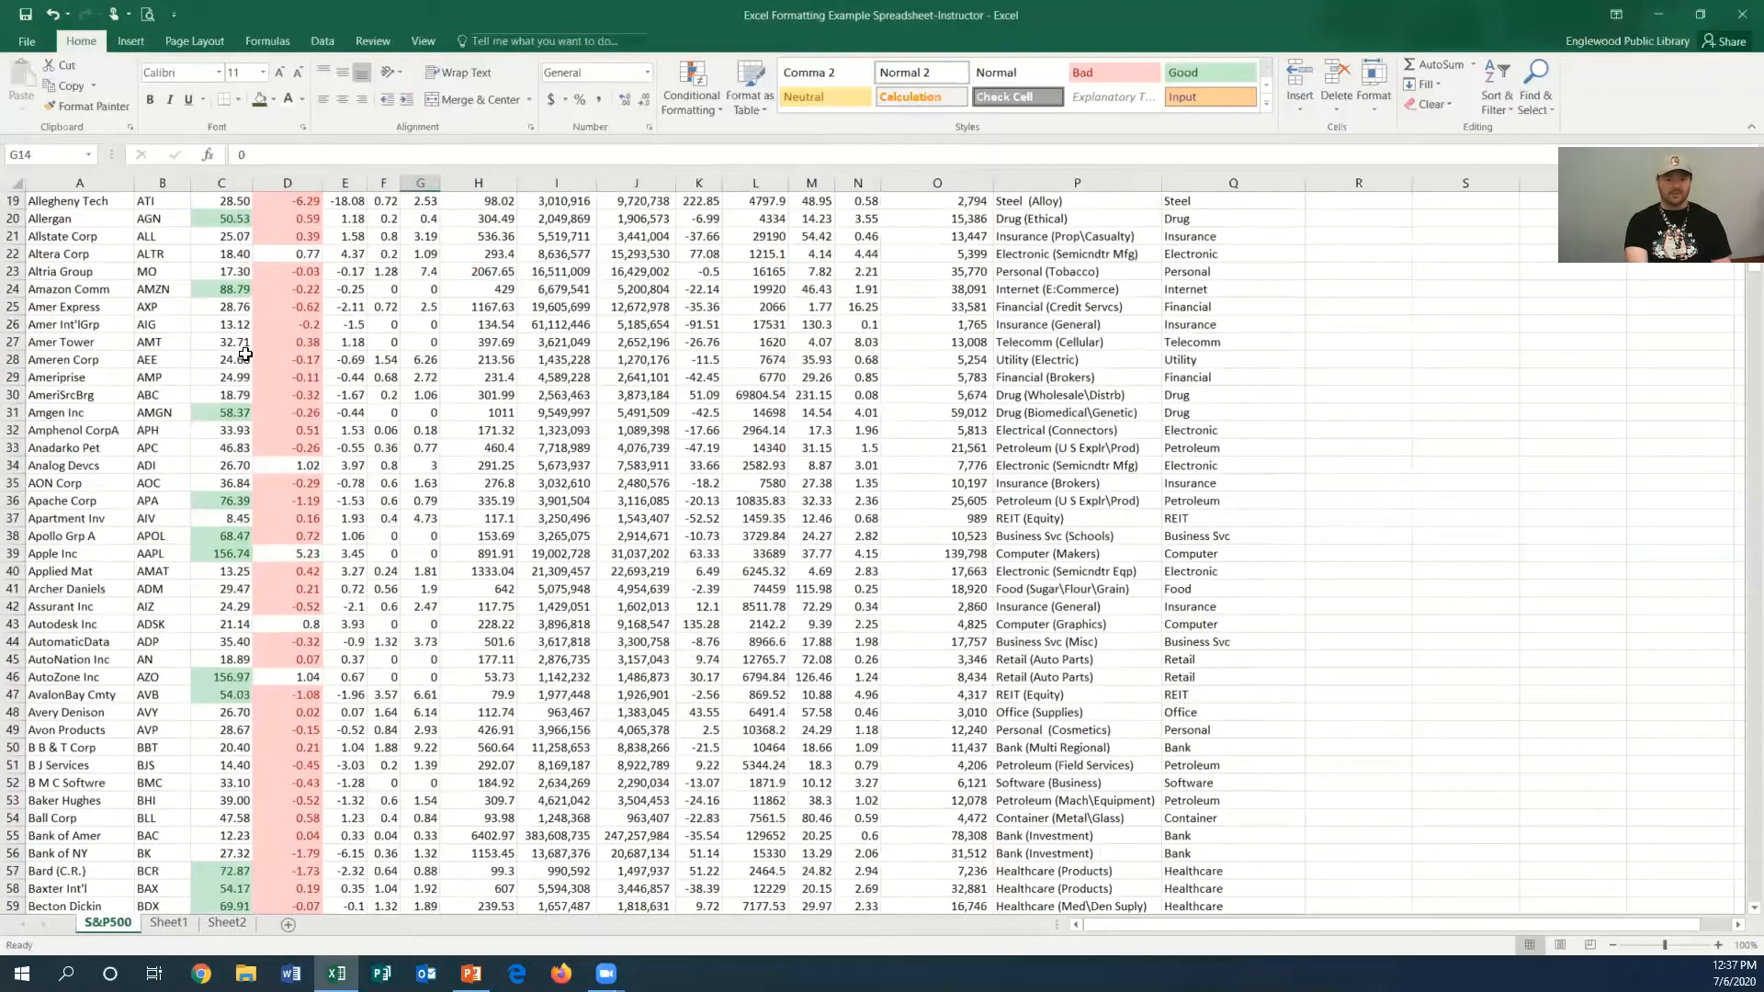
scroll(267, 363, down, 3)
scroll(271, 367, up, 9)
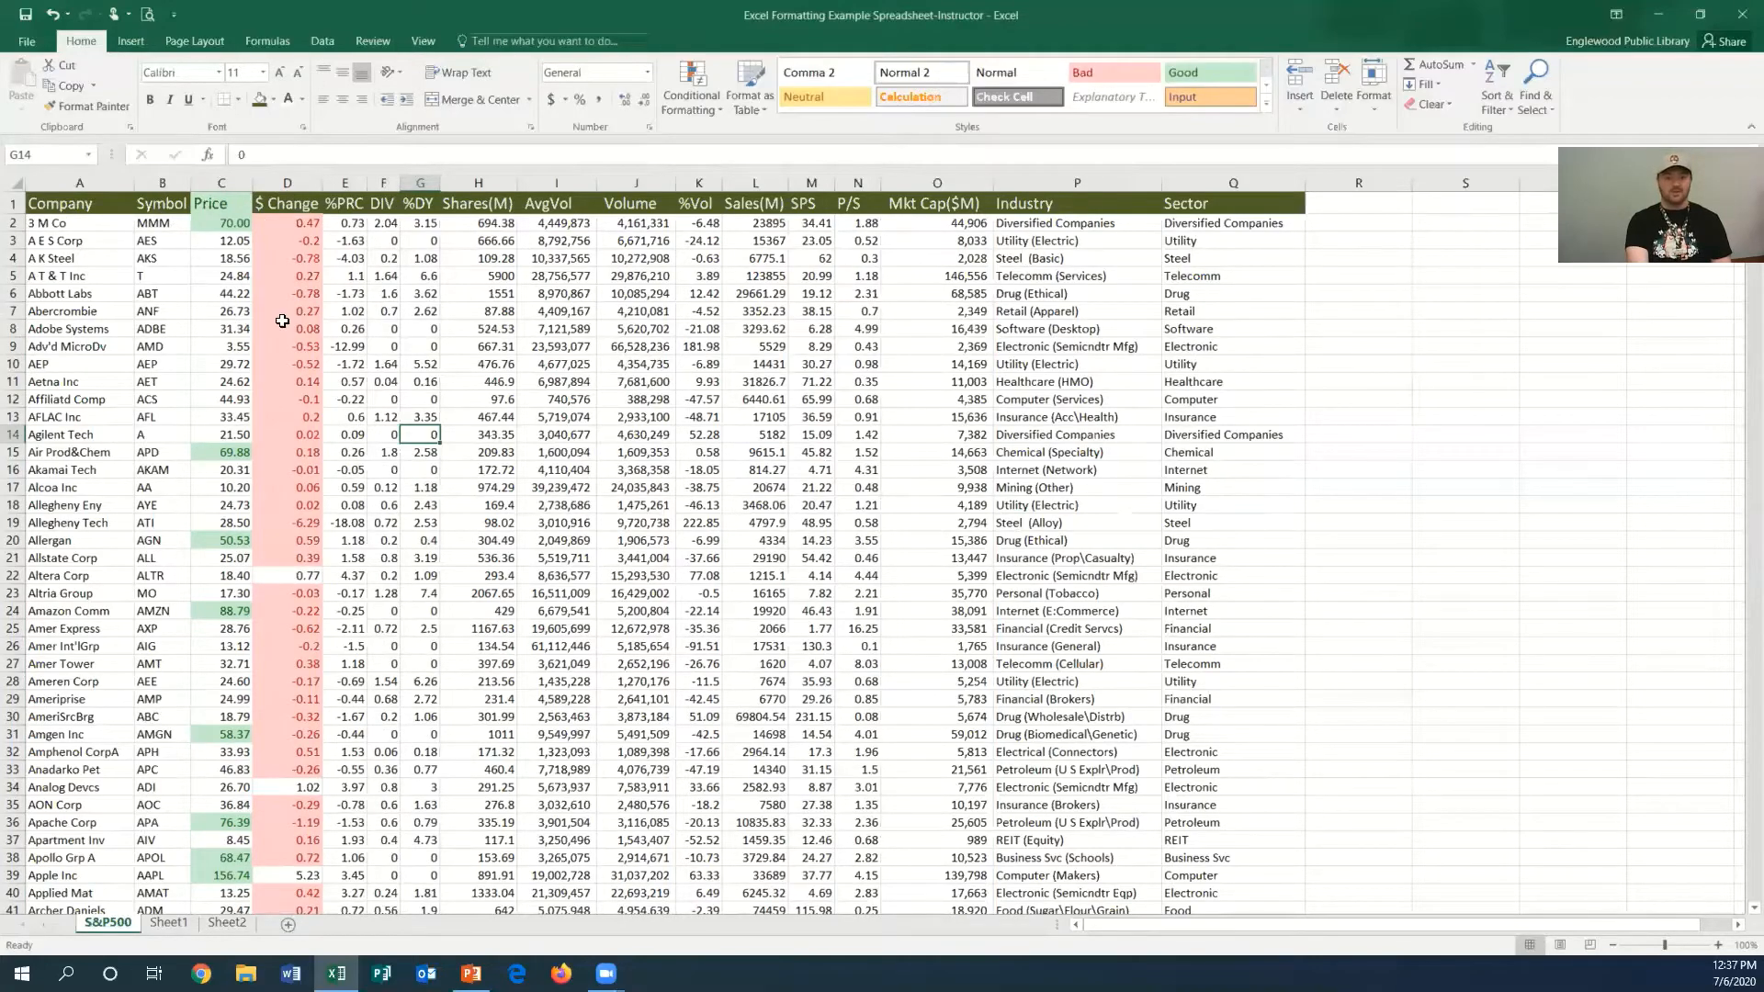
scroll(282, 313, down, 5)
scroll(282, 313, down, 20)
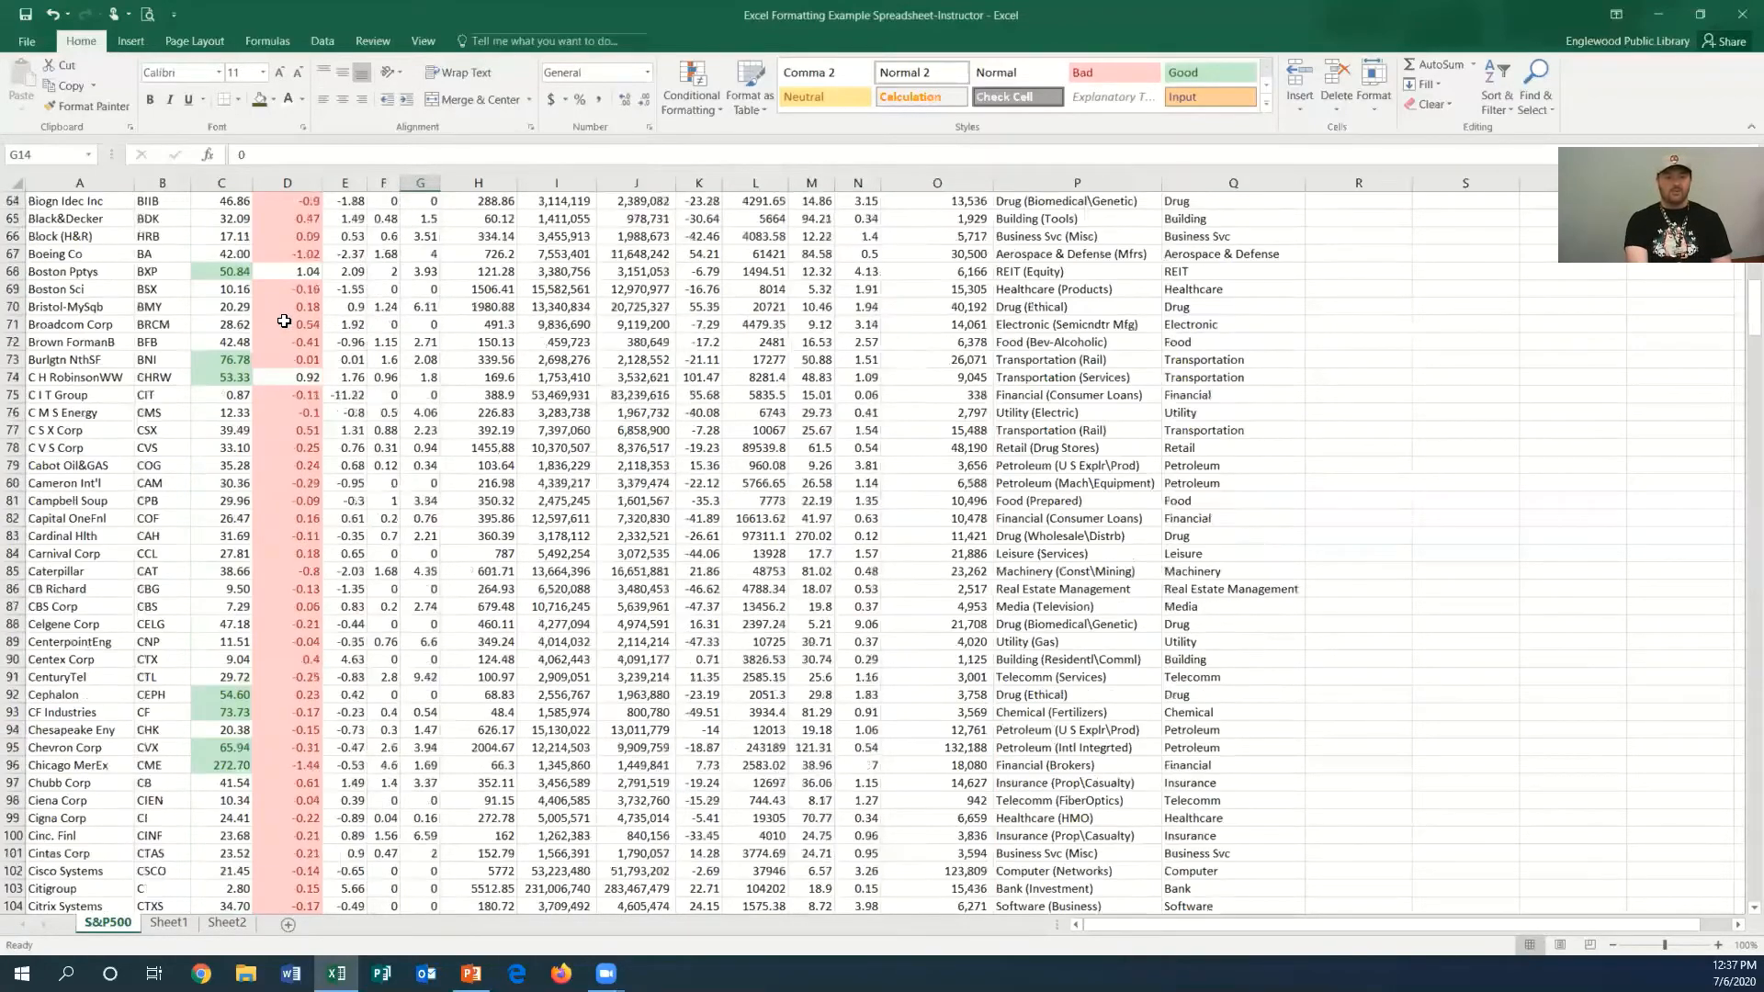
scroll(284, 321, down, 19)
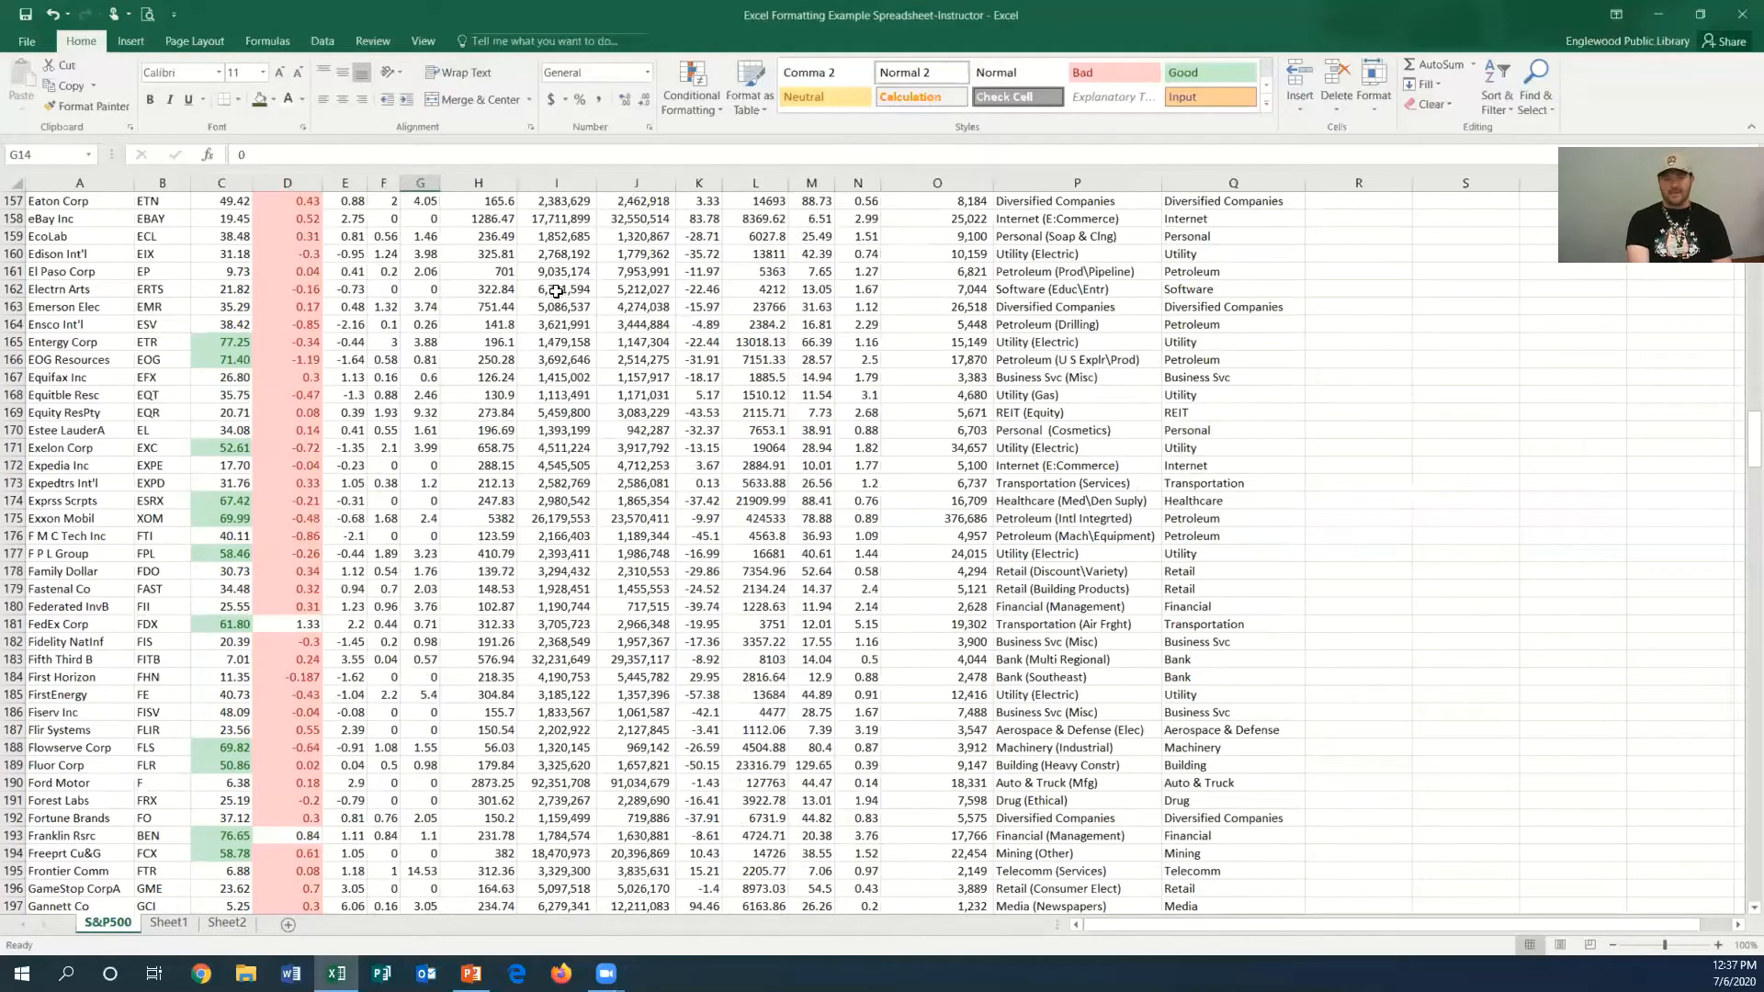
scroll(558, 297, up, 20)
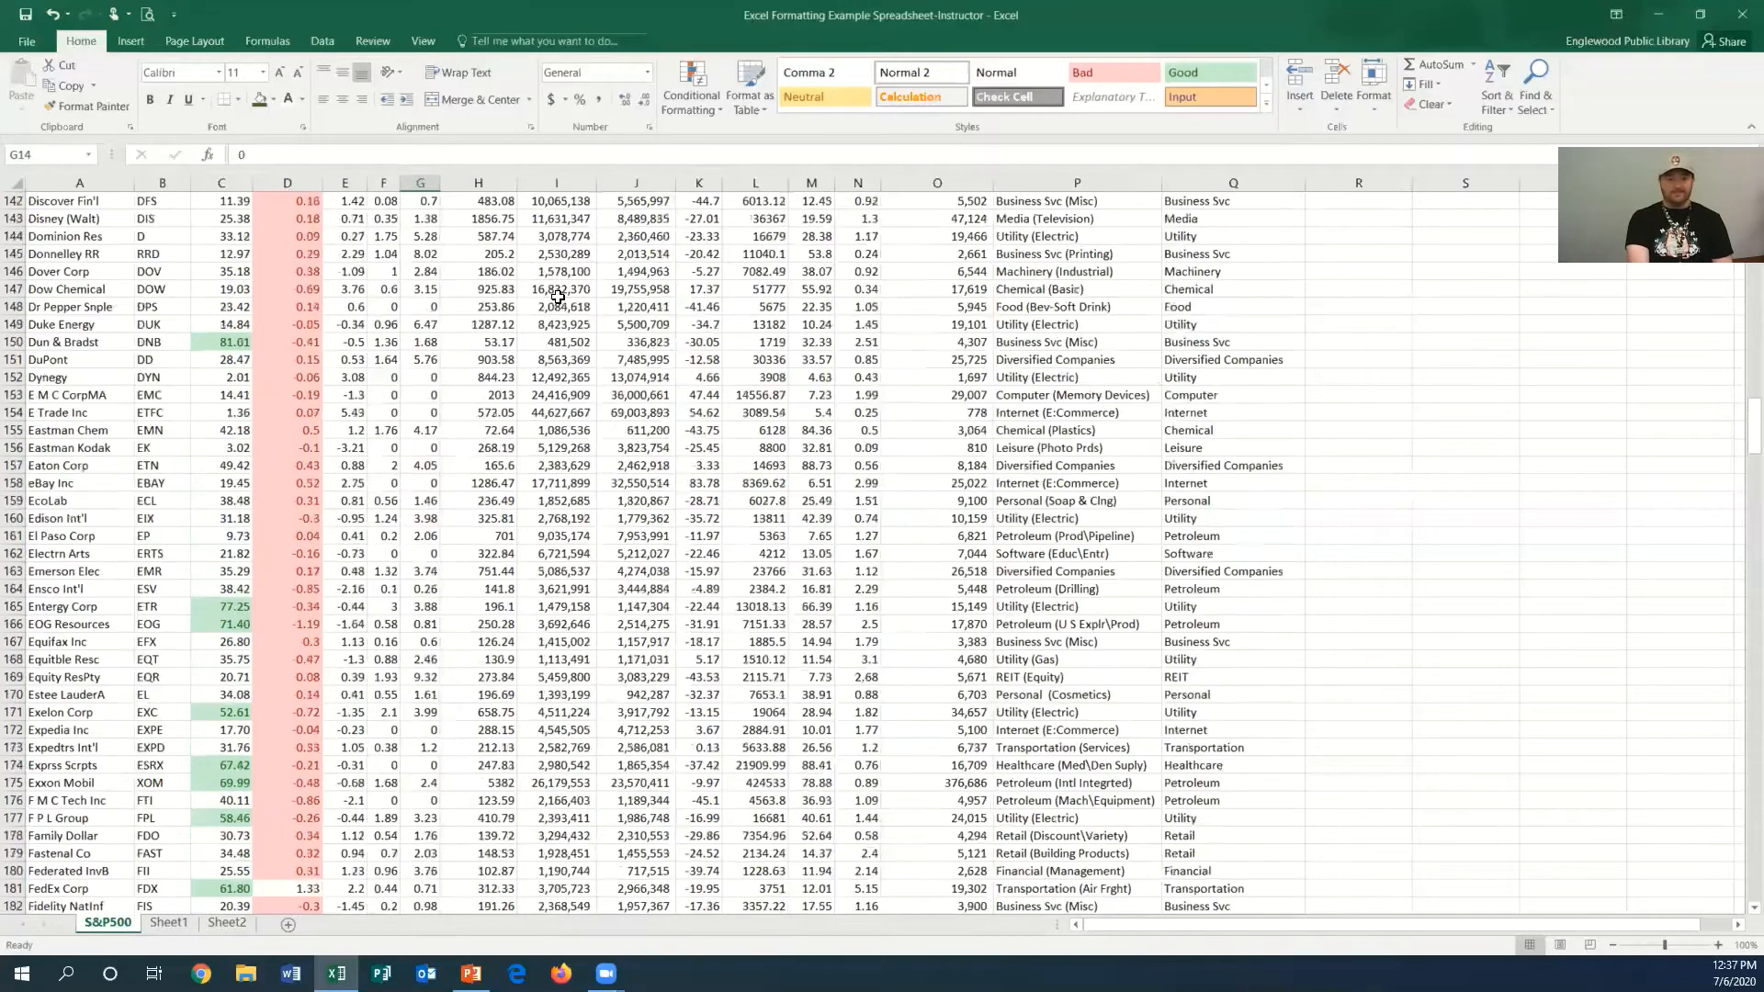
scroll(558, 303, up, 17)
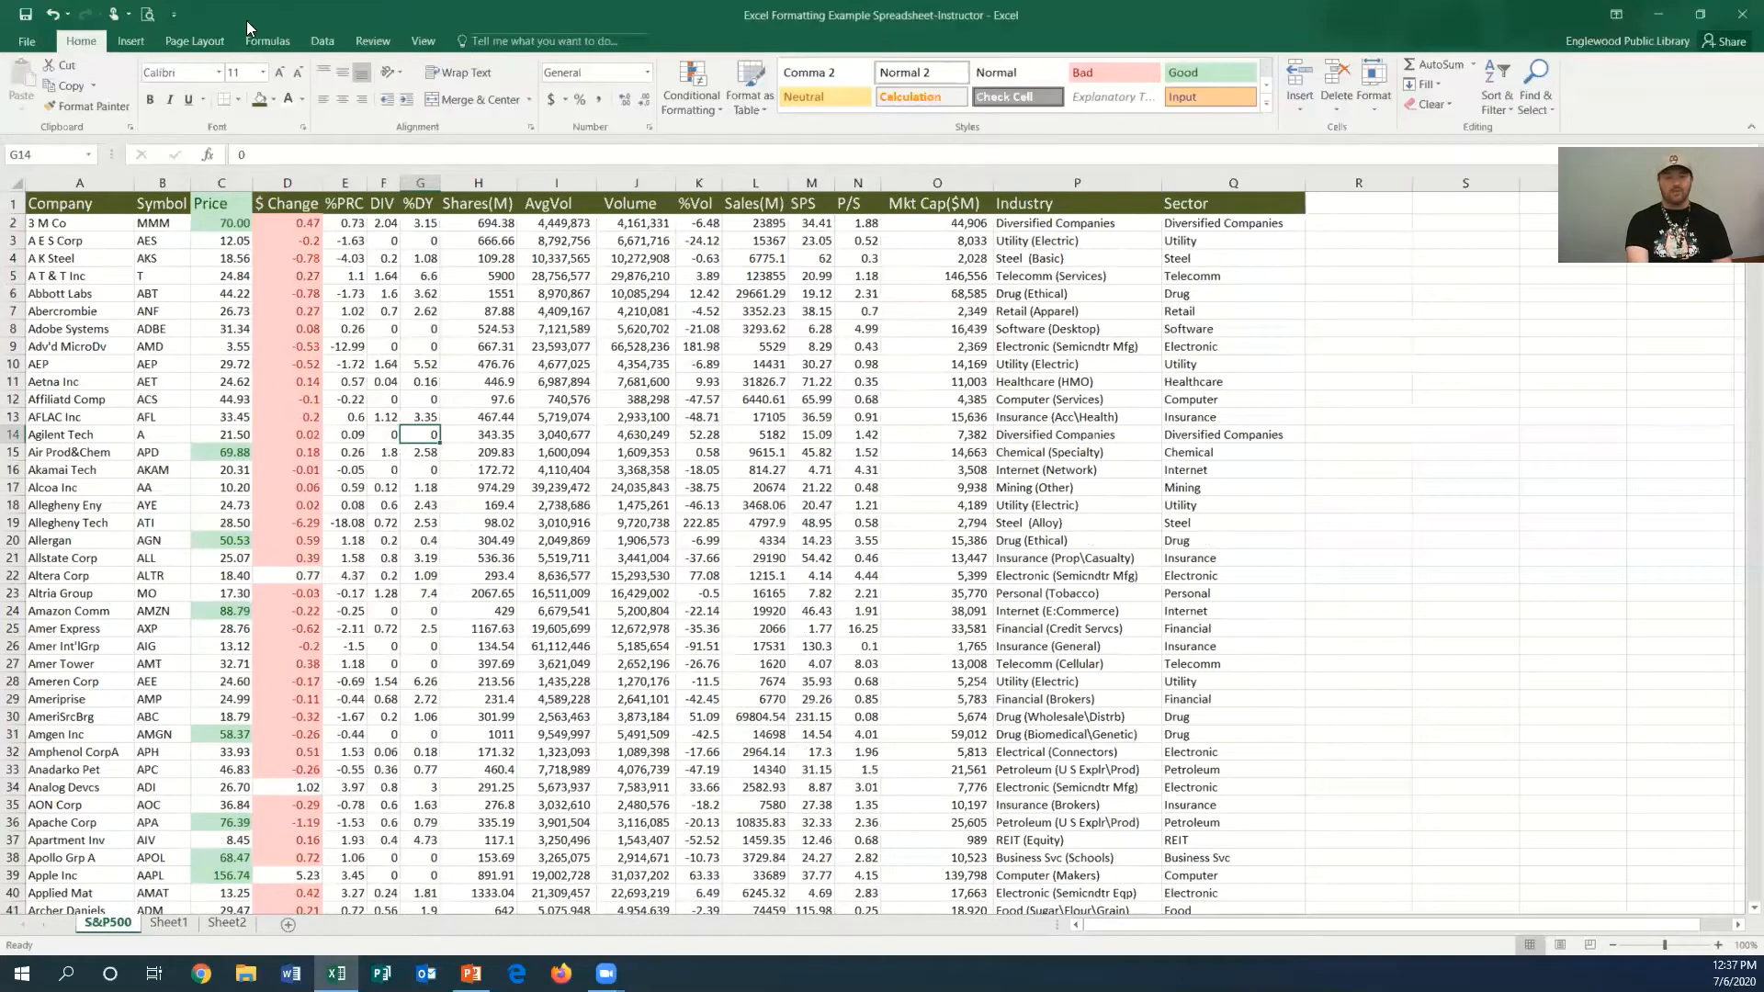
- Freeze the top row of the S&P500 sheet to keep the column headers in view while scrolling
click(428, 40)
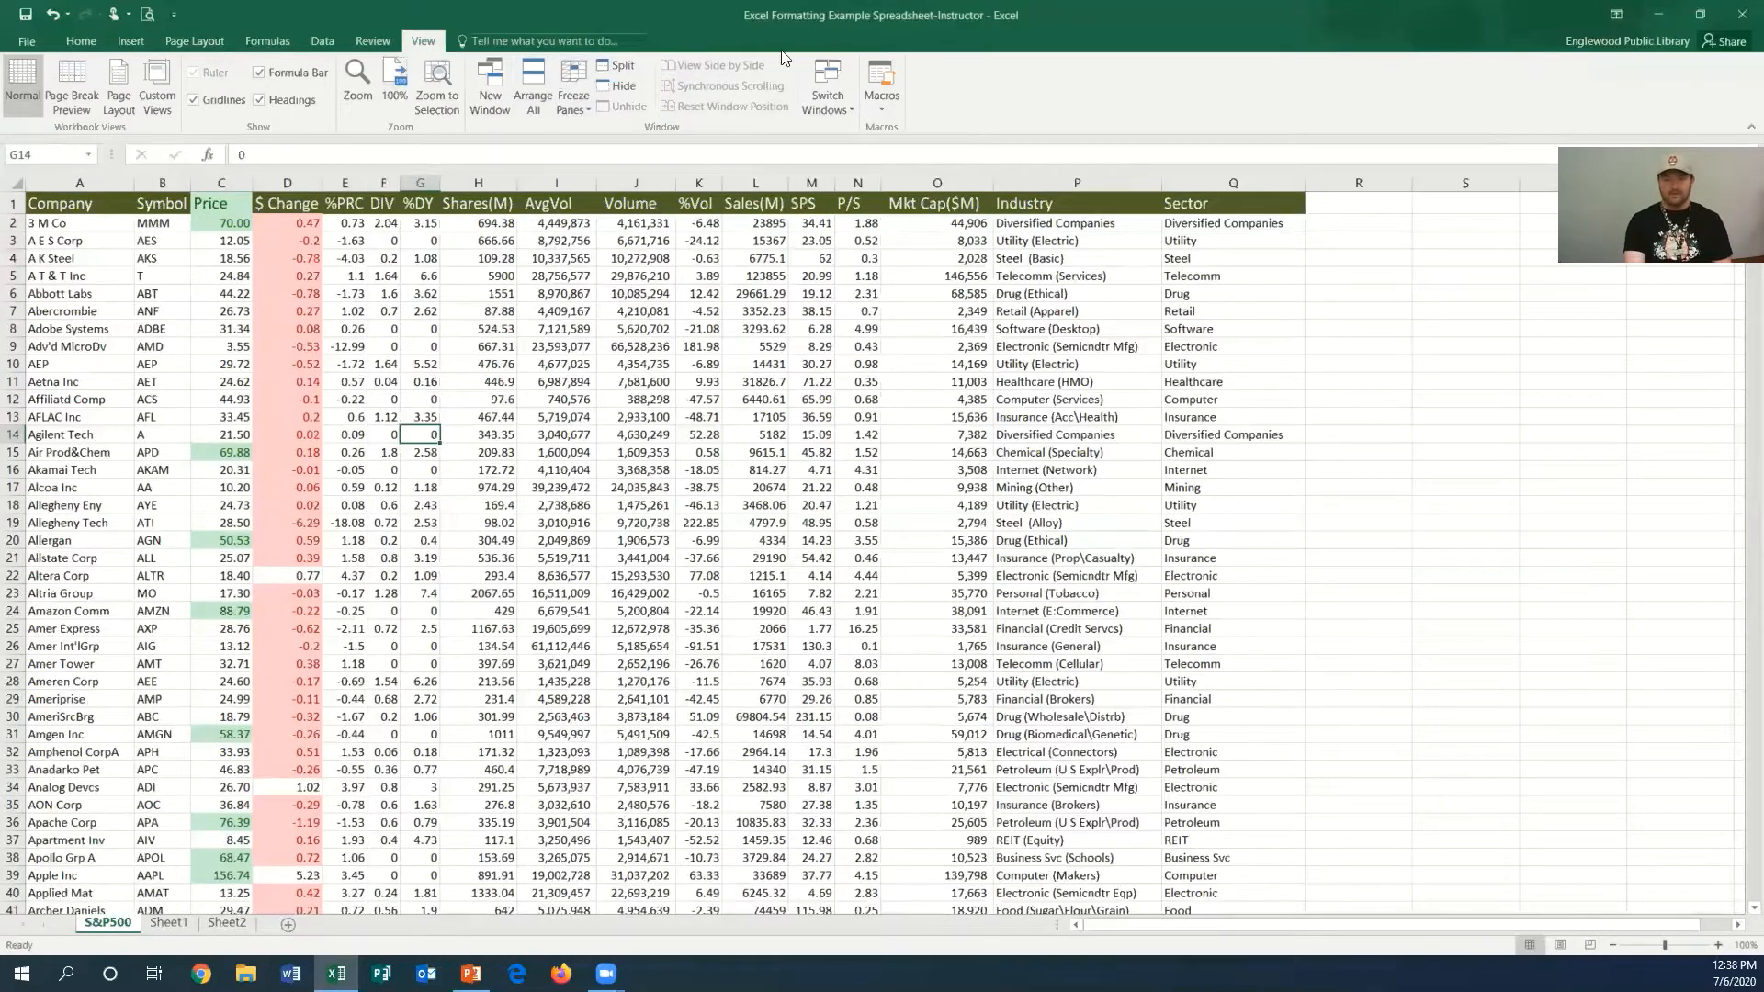
click(576, 101)
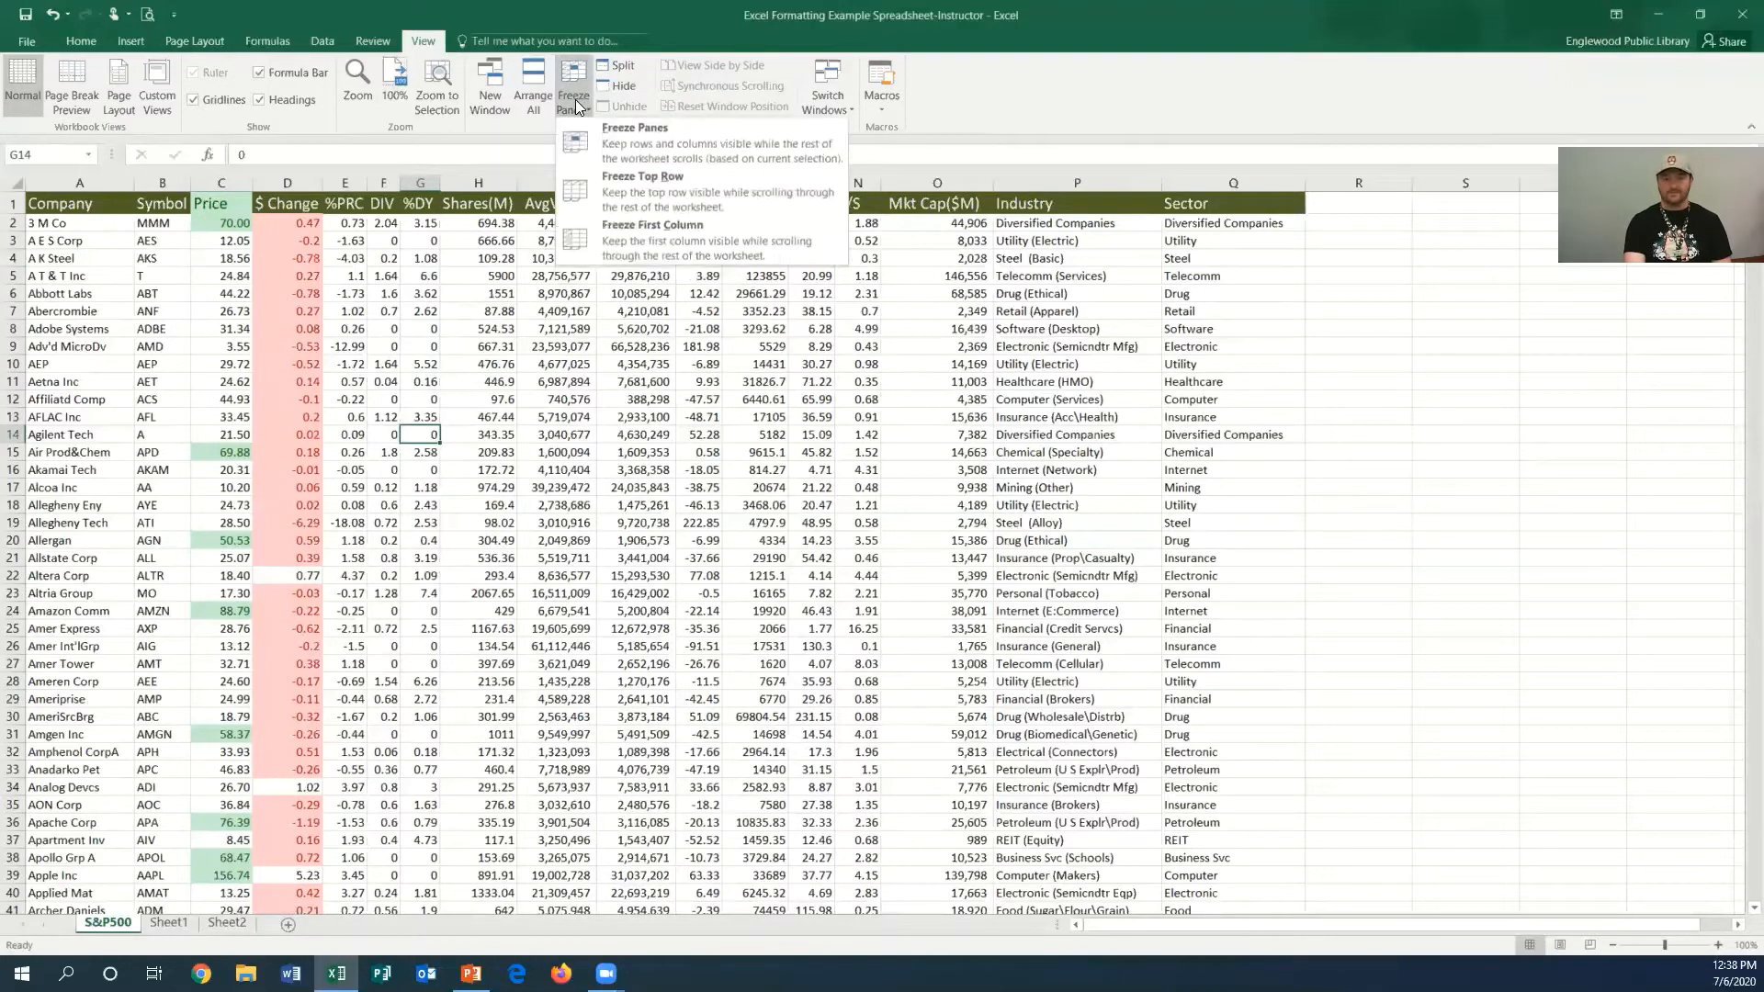
click(636, 185)
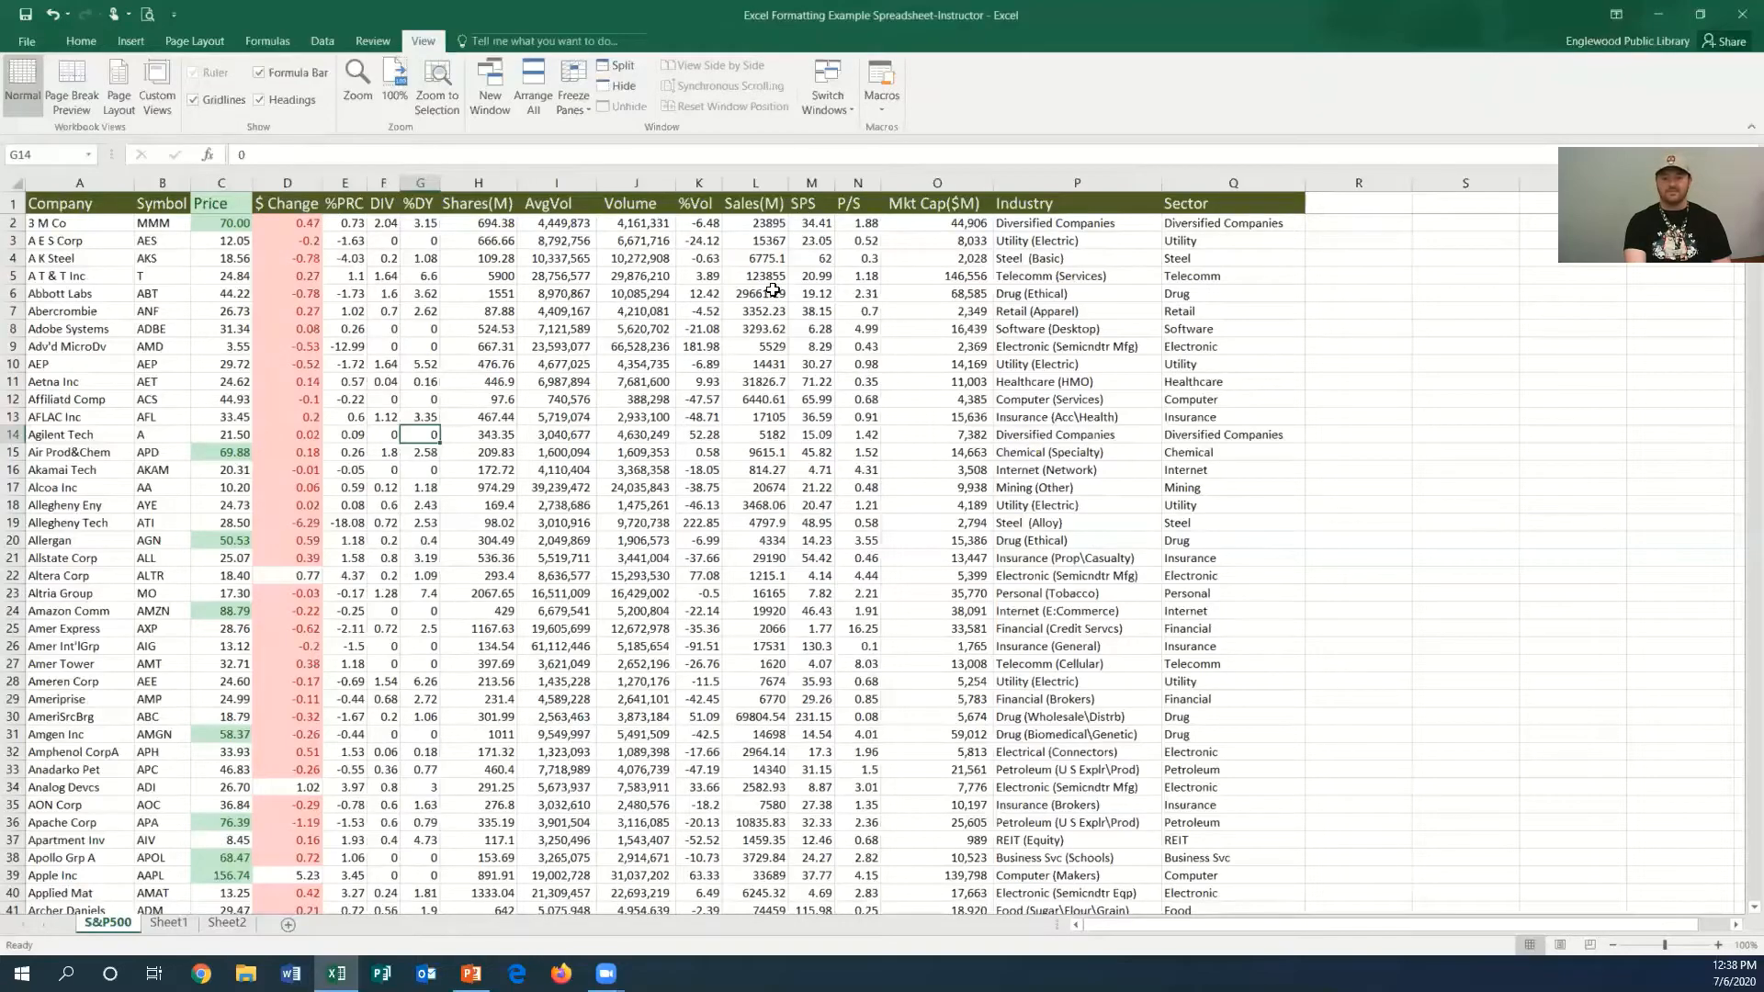
- Examine how the header row and the Company column behave while moving down and across the stock data
scroll(774, 291, down, 2)
scroll(775, 285, down, 6)
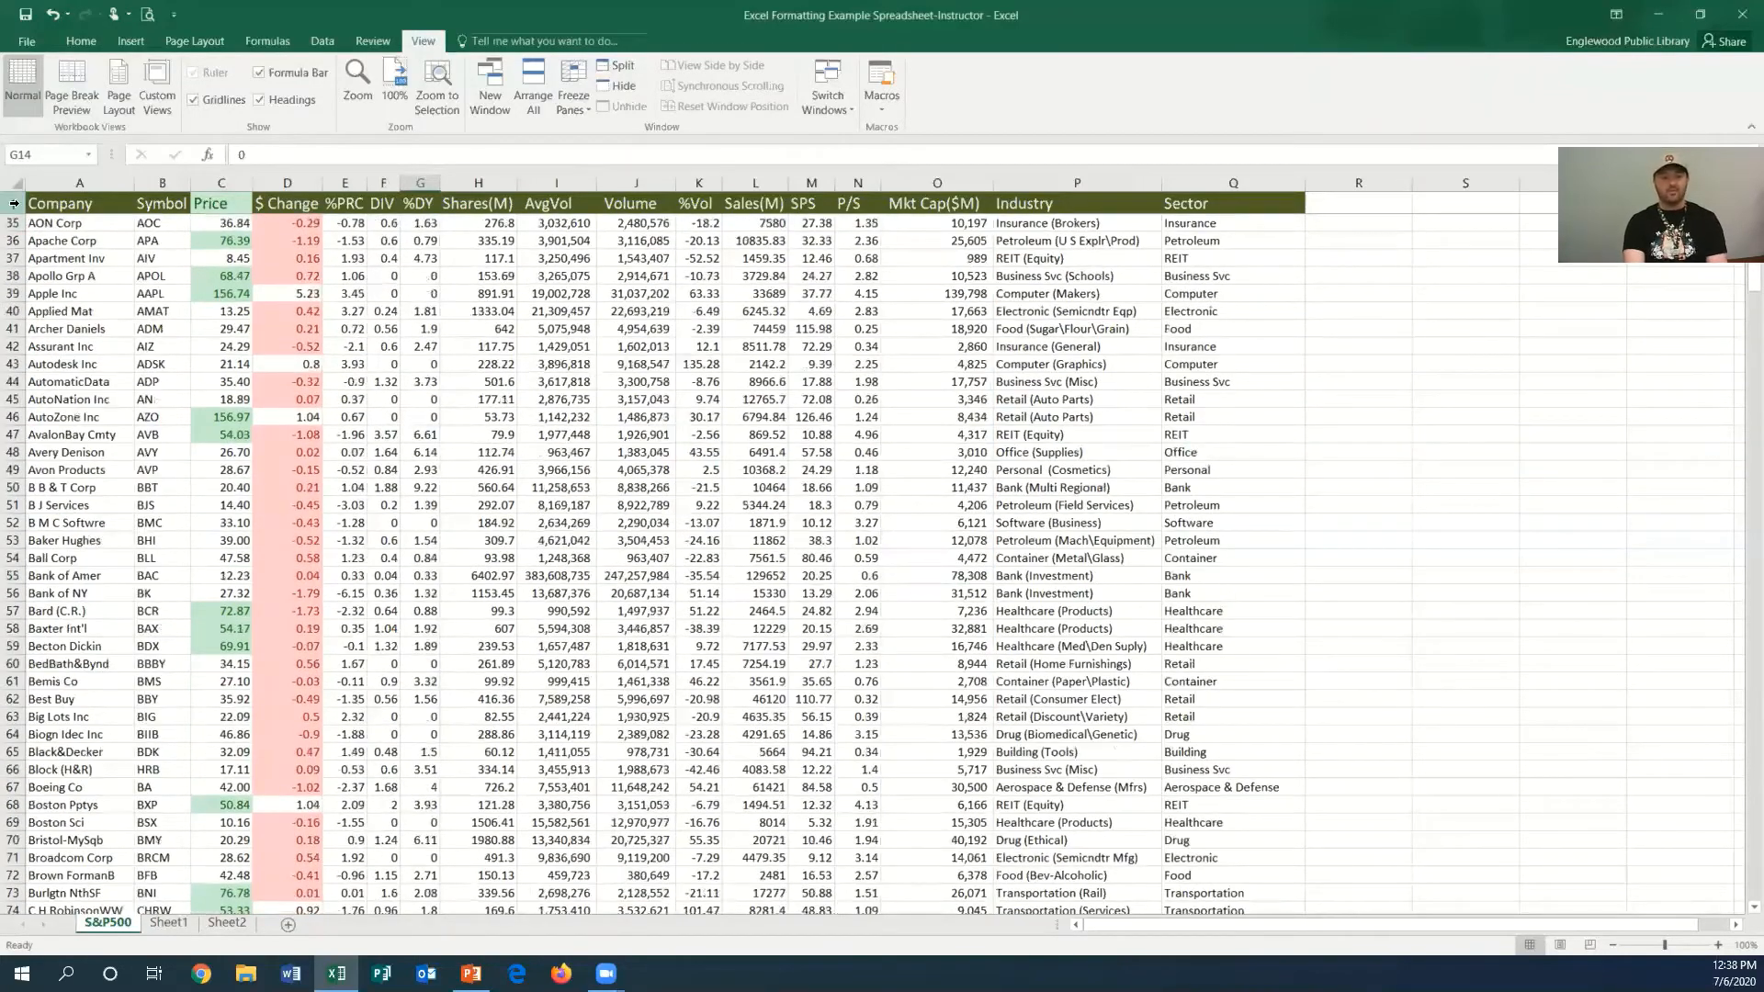
scroll(721, 298, down, 2)
scroll(722, 298, down, 1)
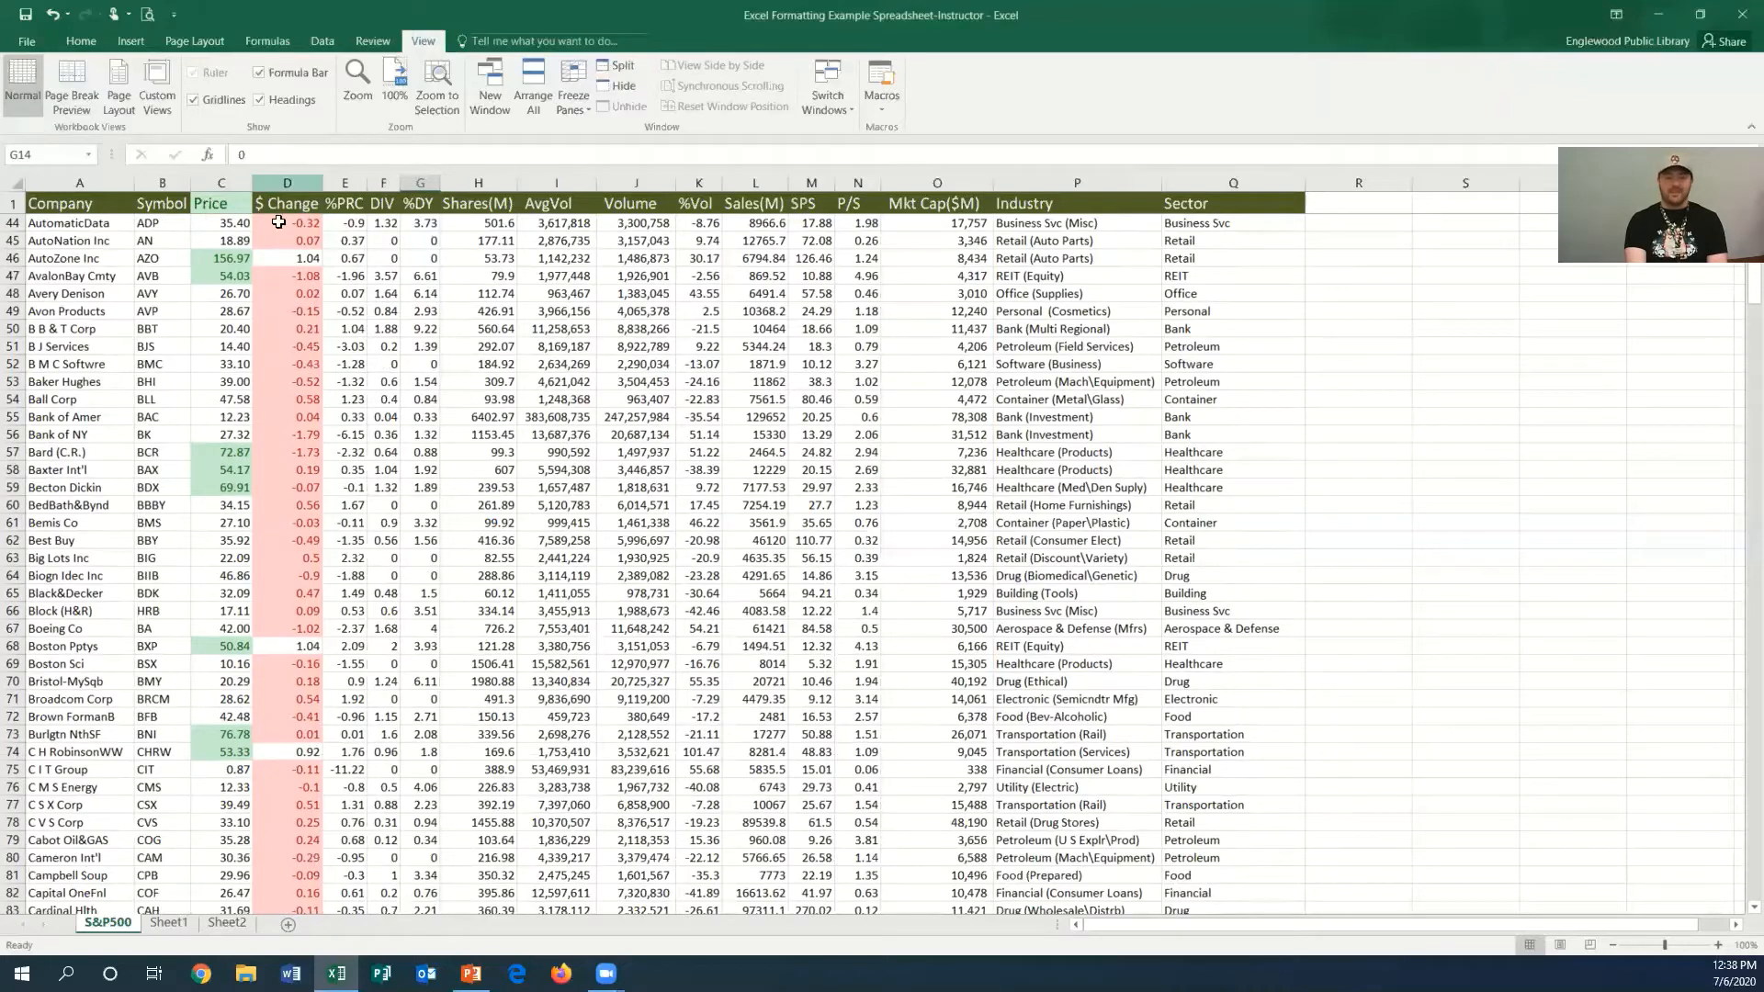
scroll(287, 392, down, 5)
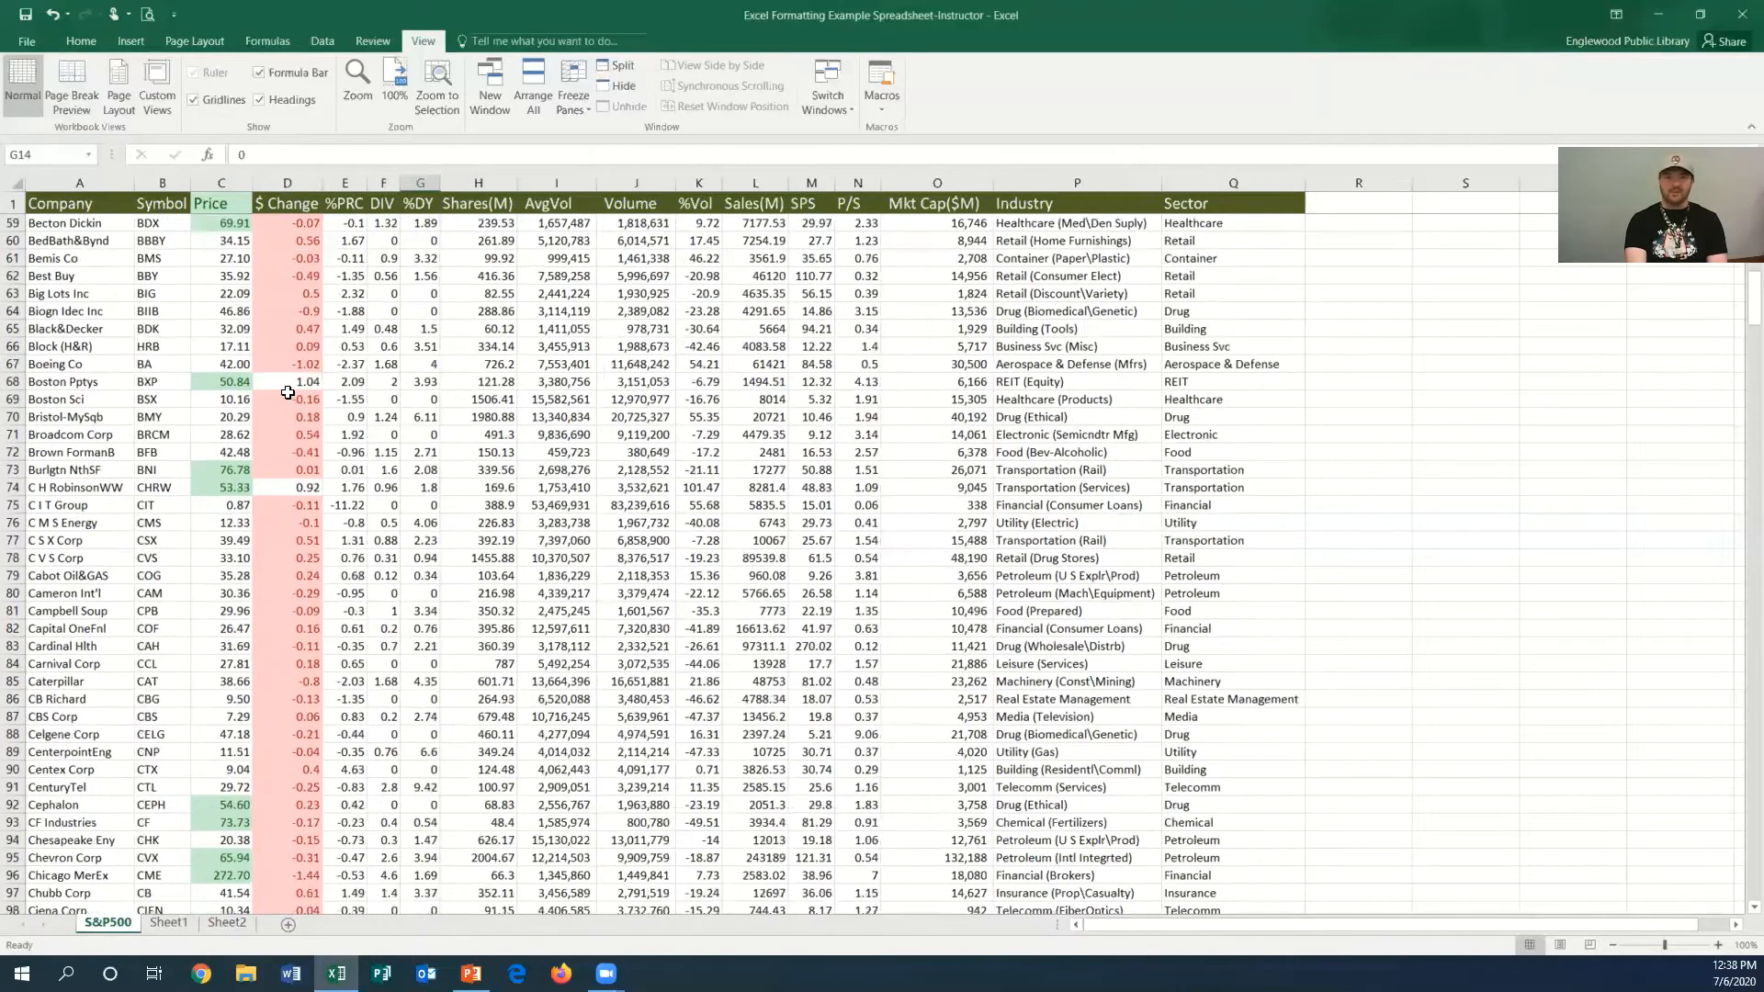
scroll(288, 392, up, 14)
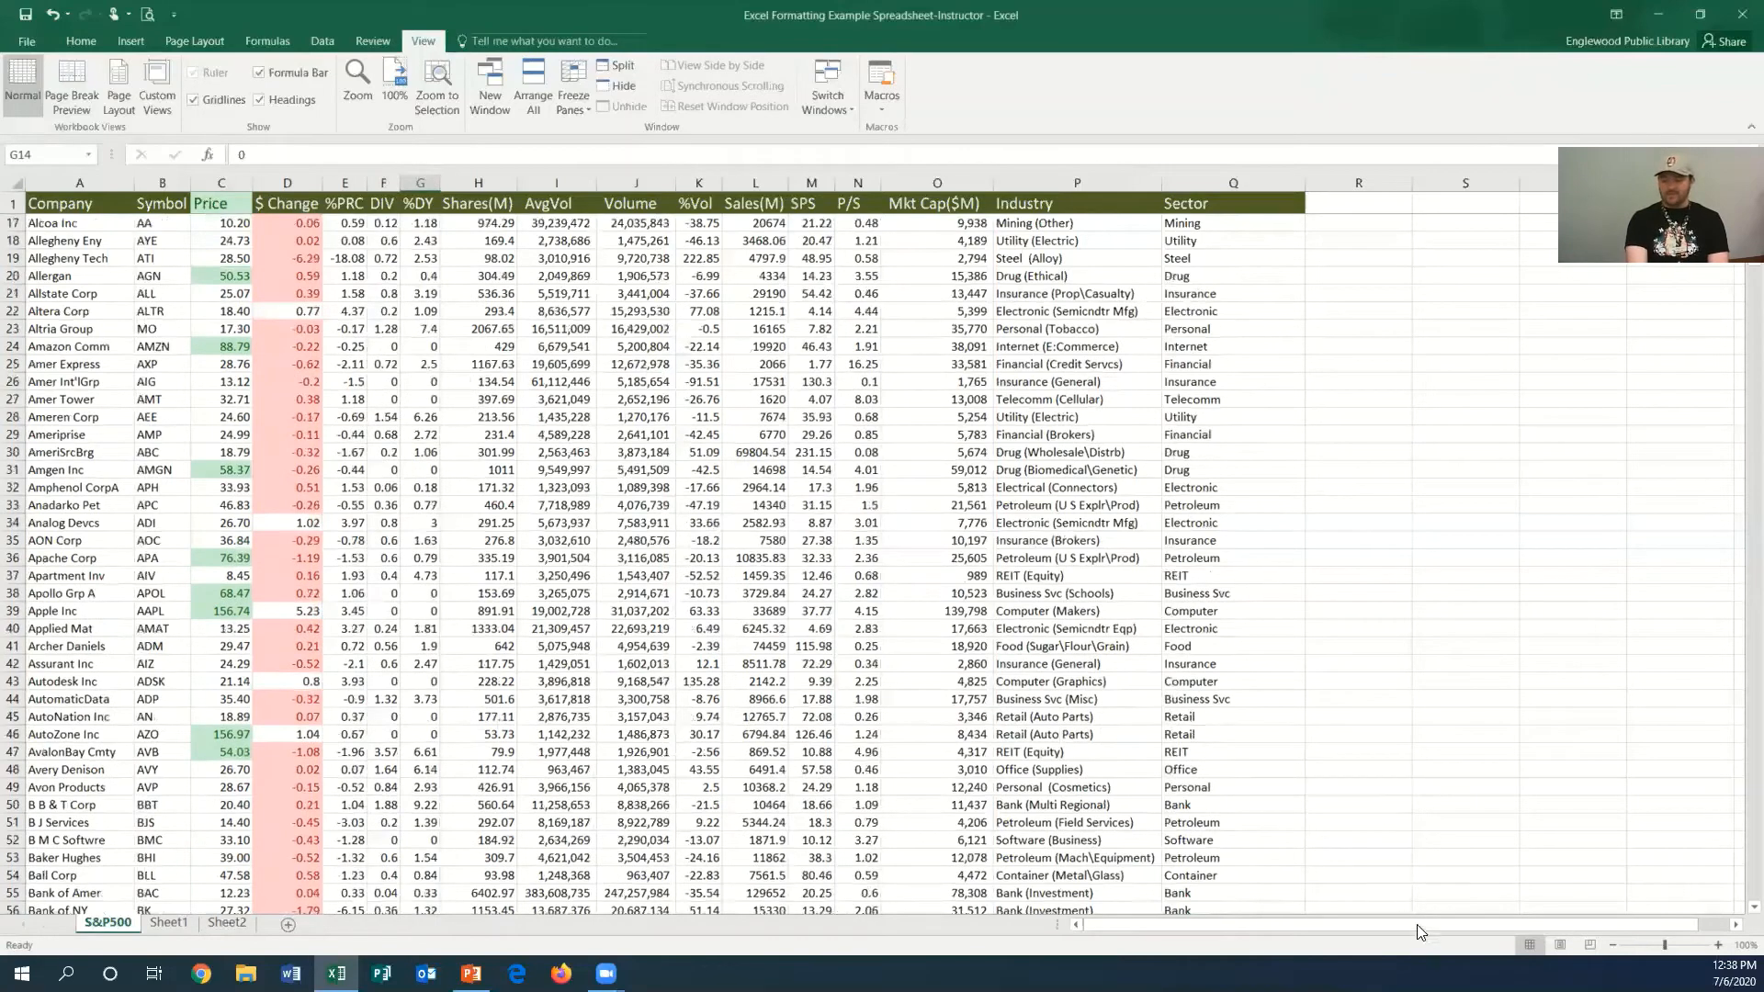
drag(1423, 924, 1454, 924)
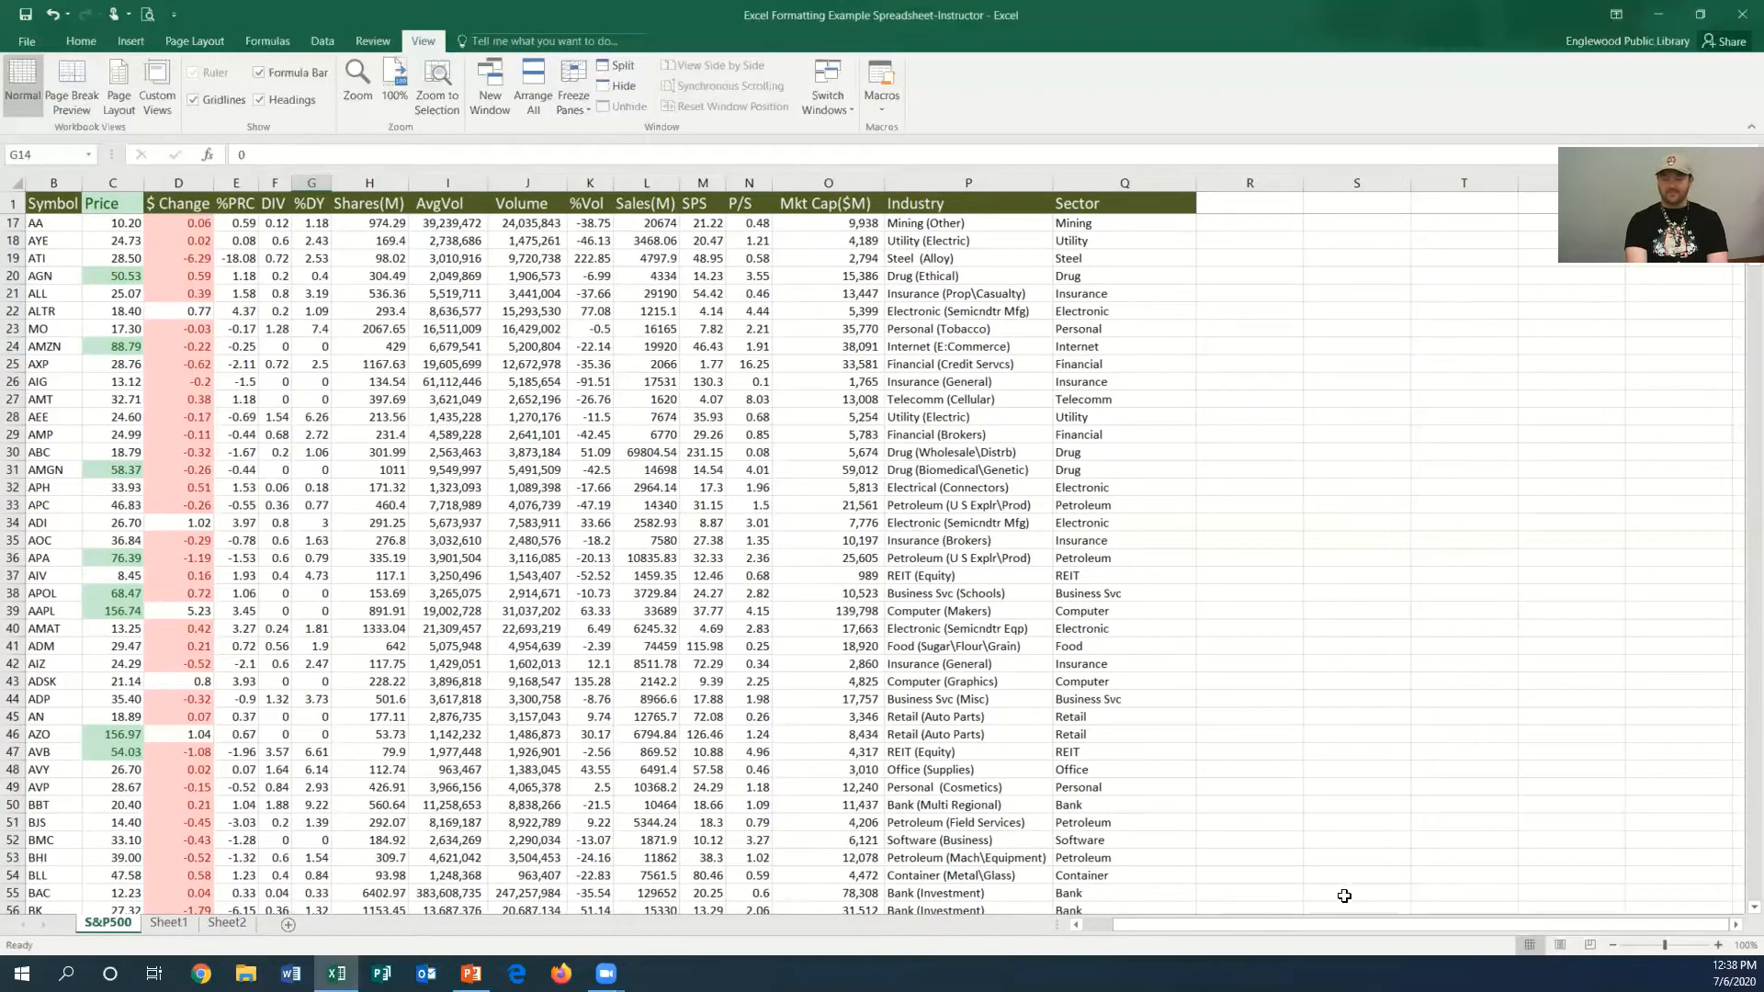
drag(1378, 925, 1272, 939)
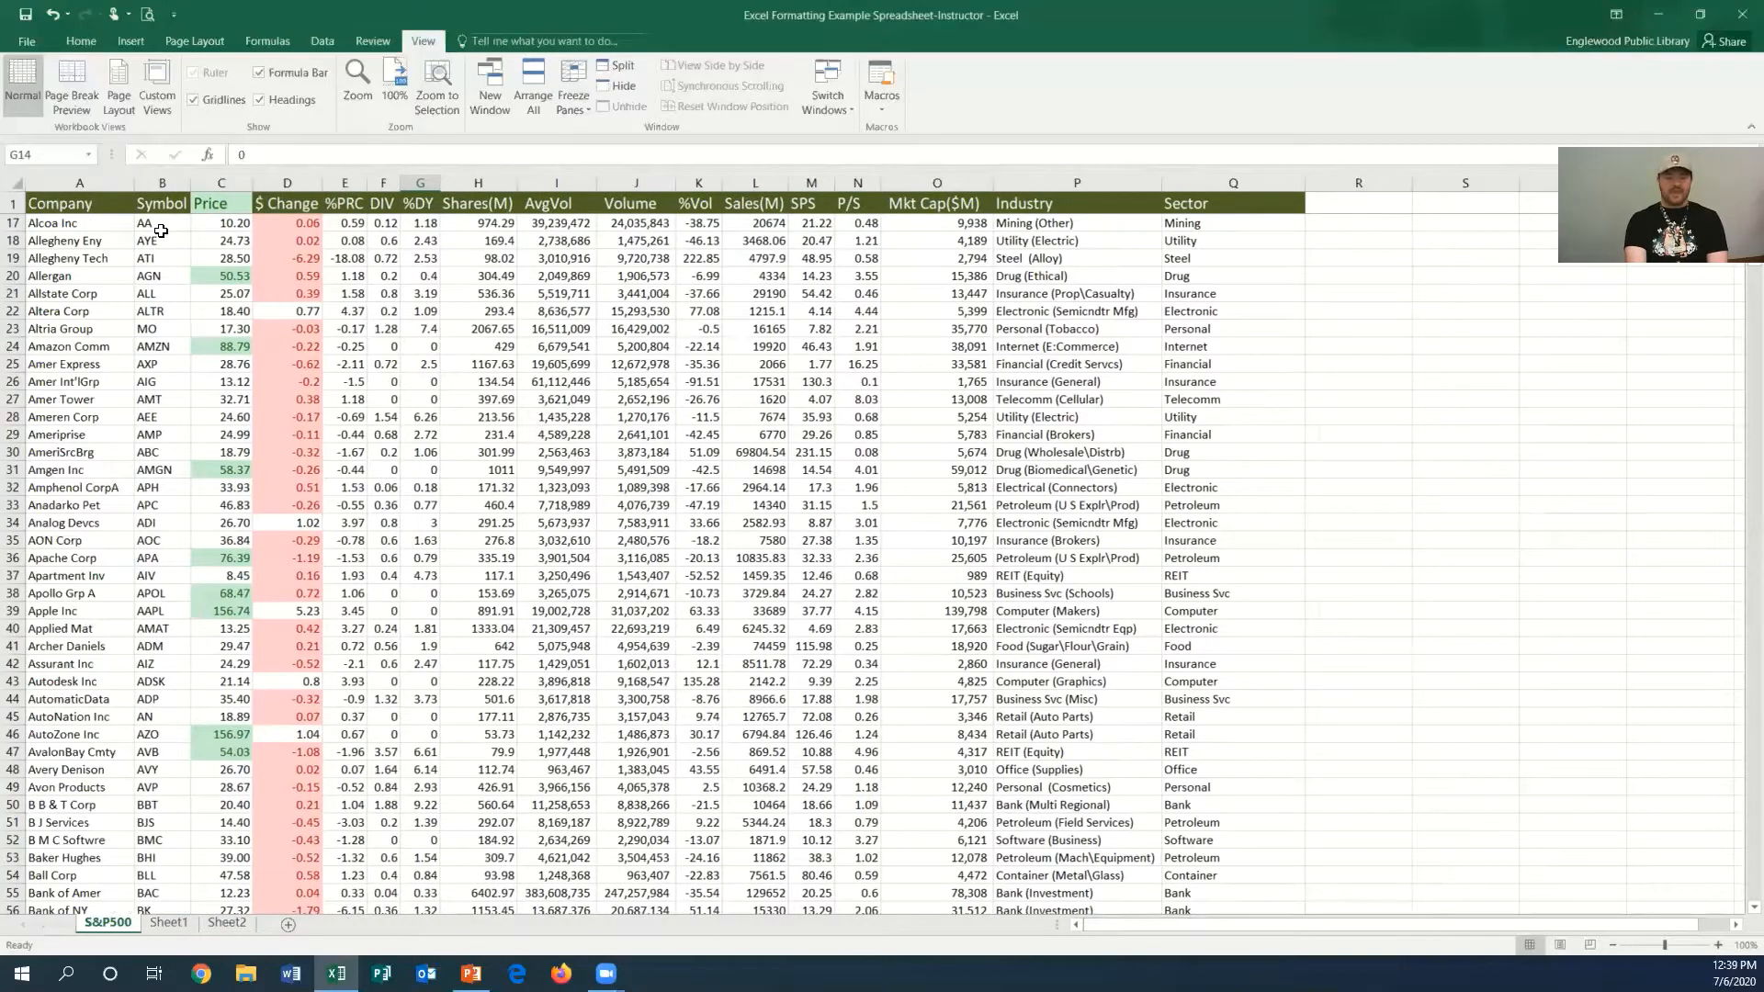
scroll(352, 346, up, 5)
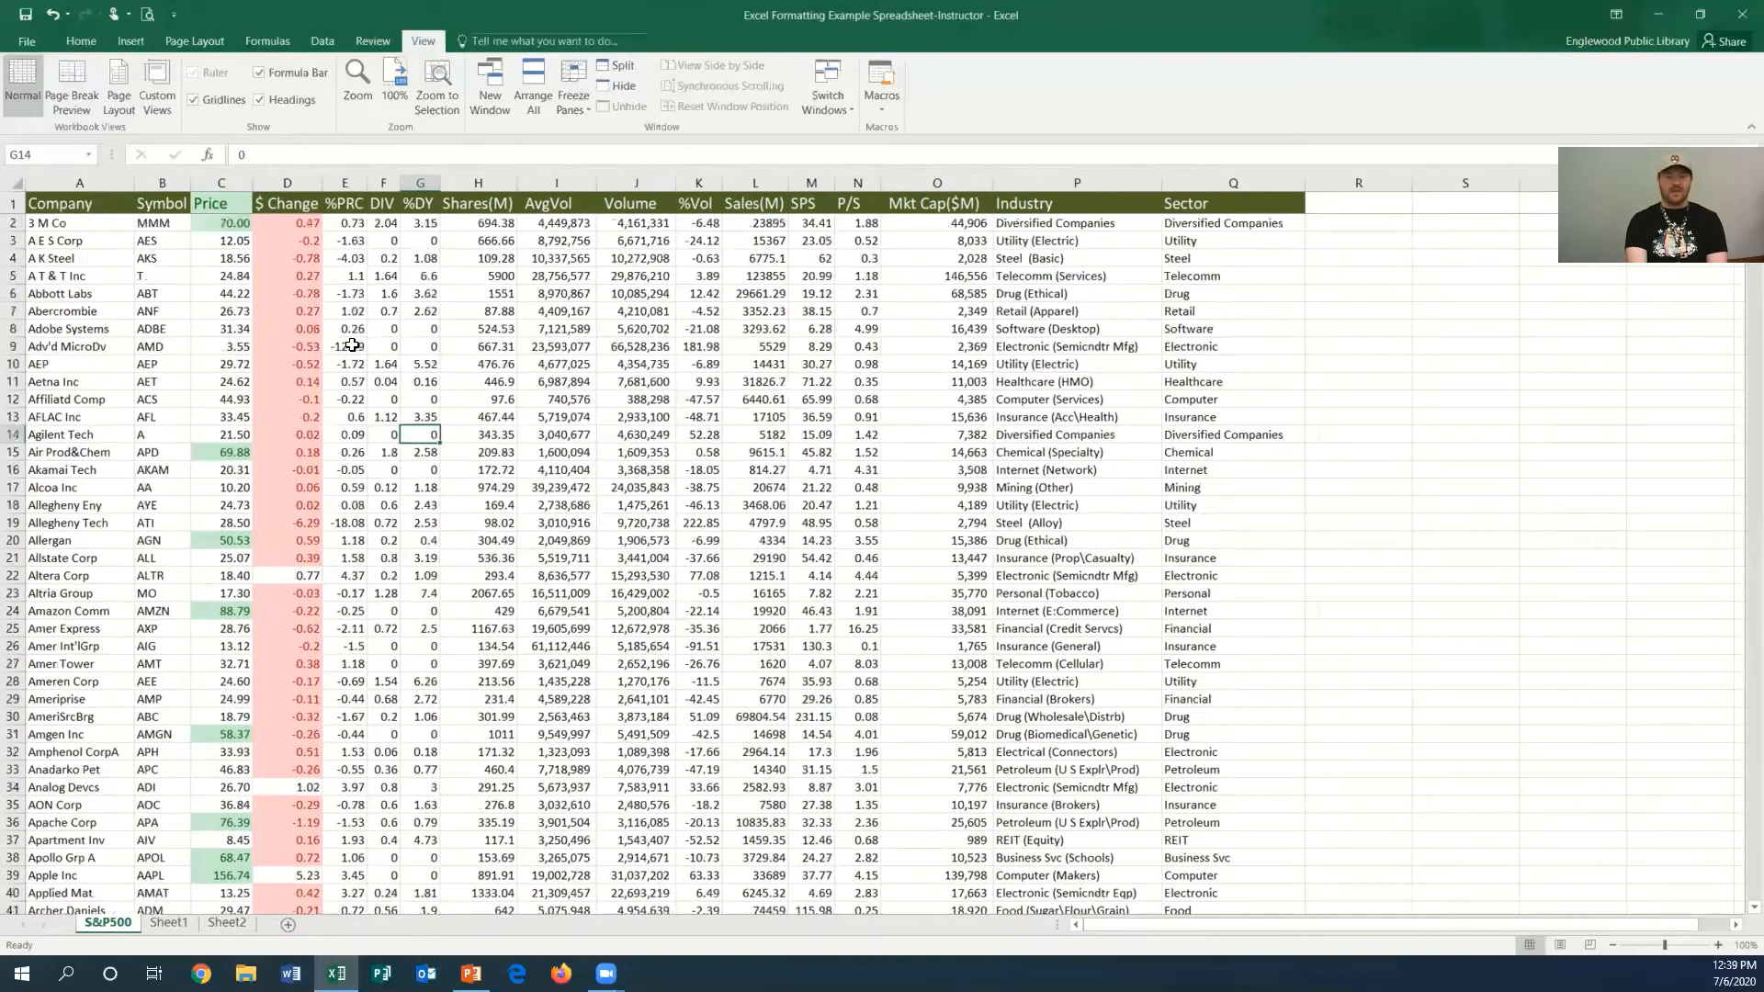
- Replace the top-row freeze with frozen panes set from cell B2, locking both the header row and the Company column
click(578, 83)
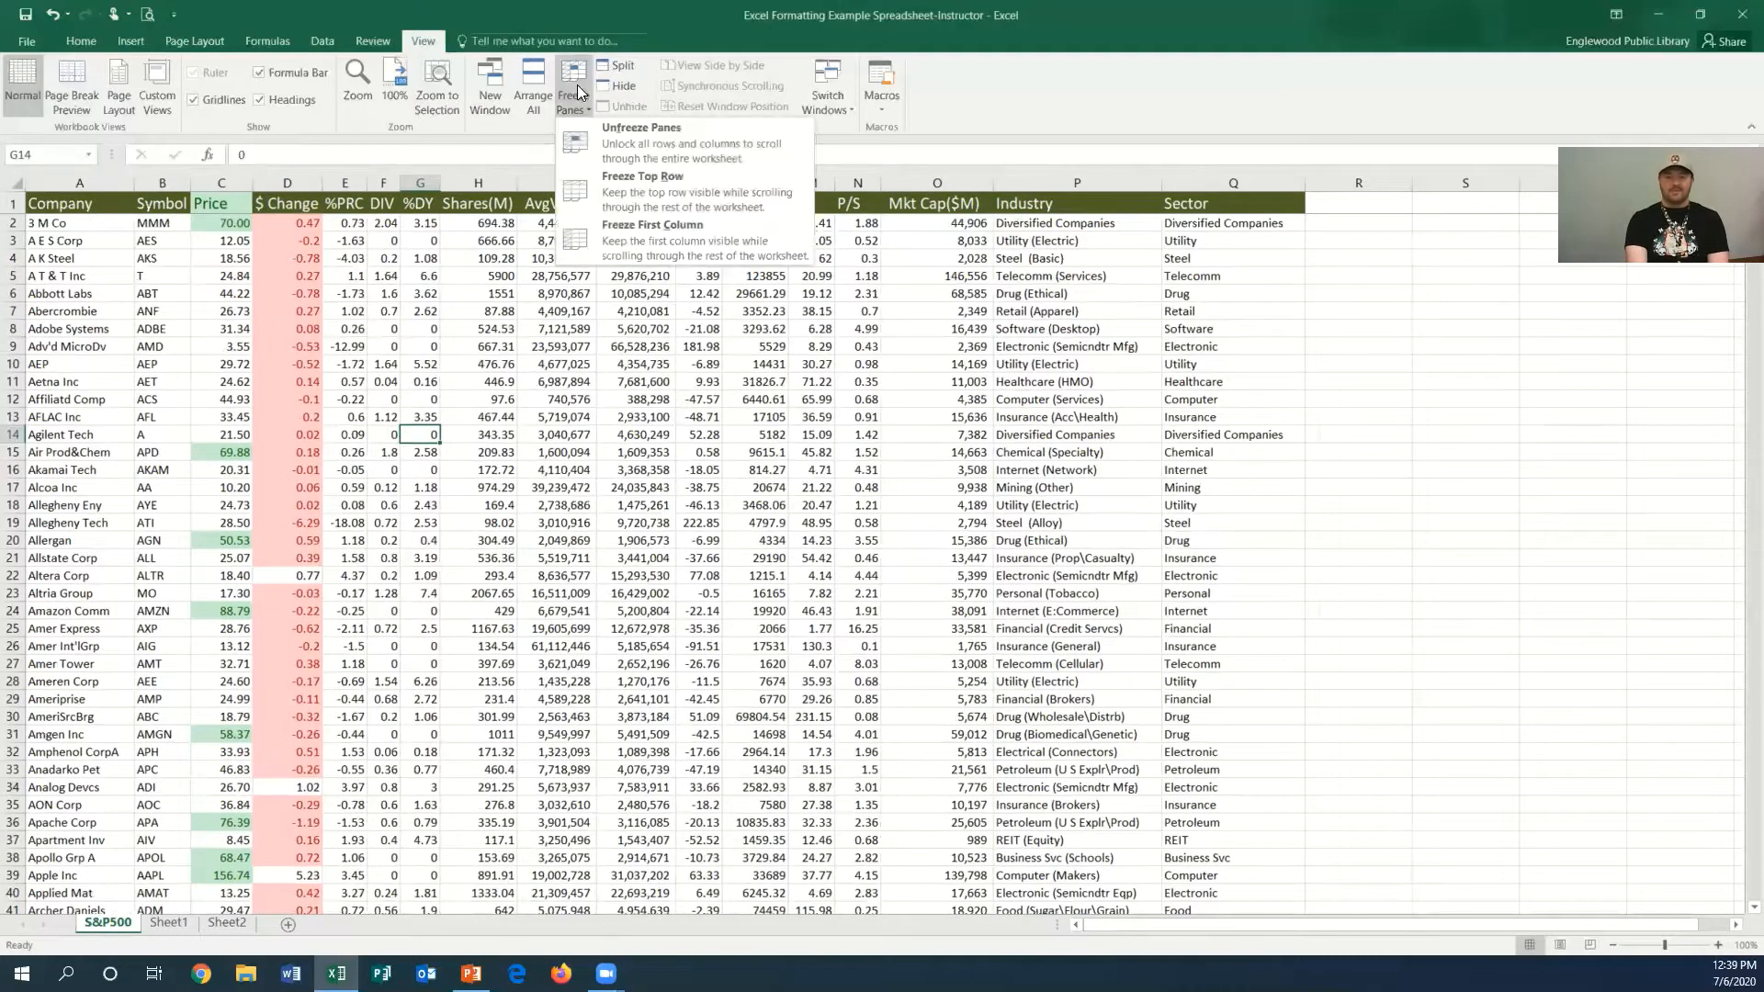
click(73, 223)
click(72, 224)
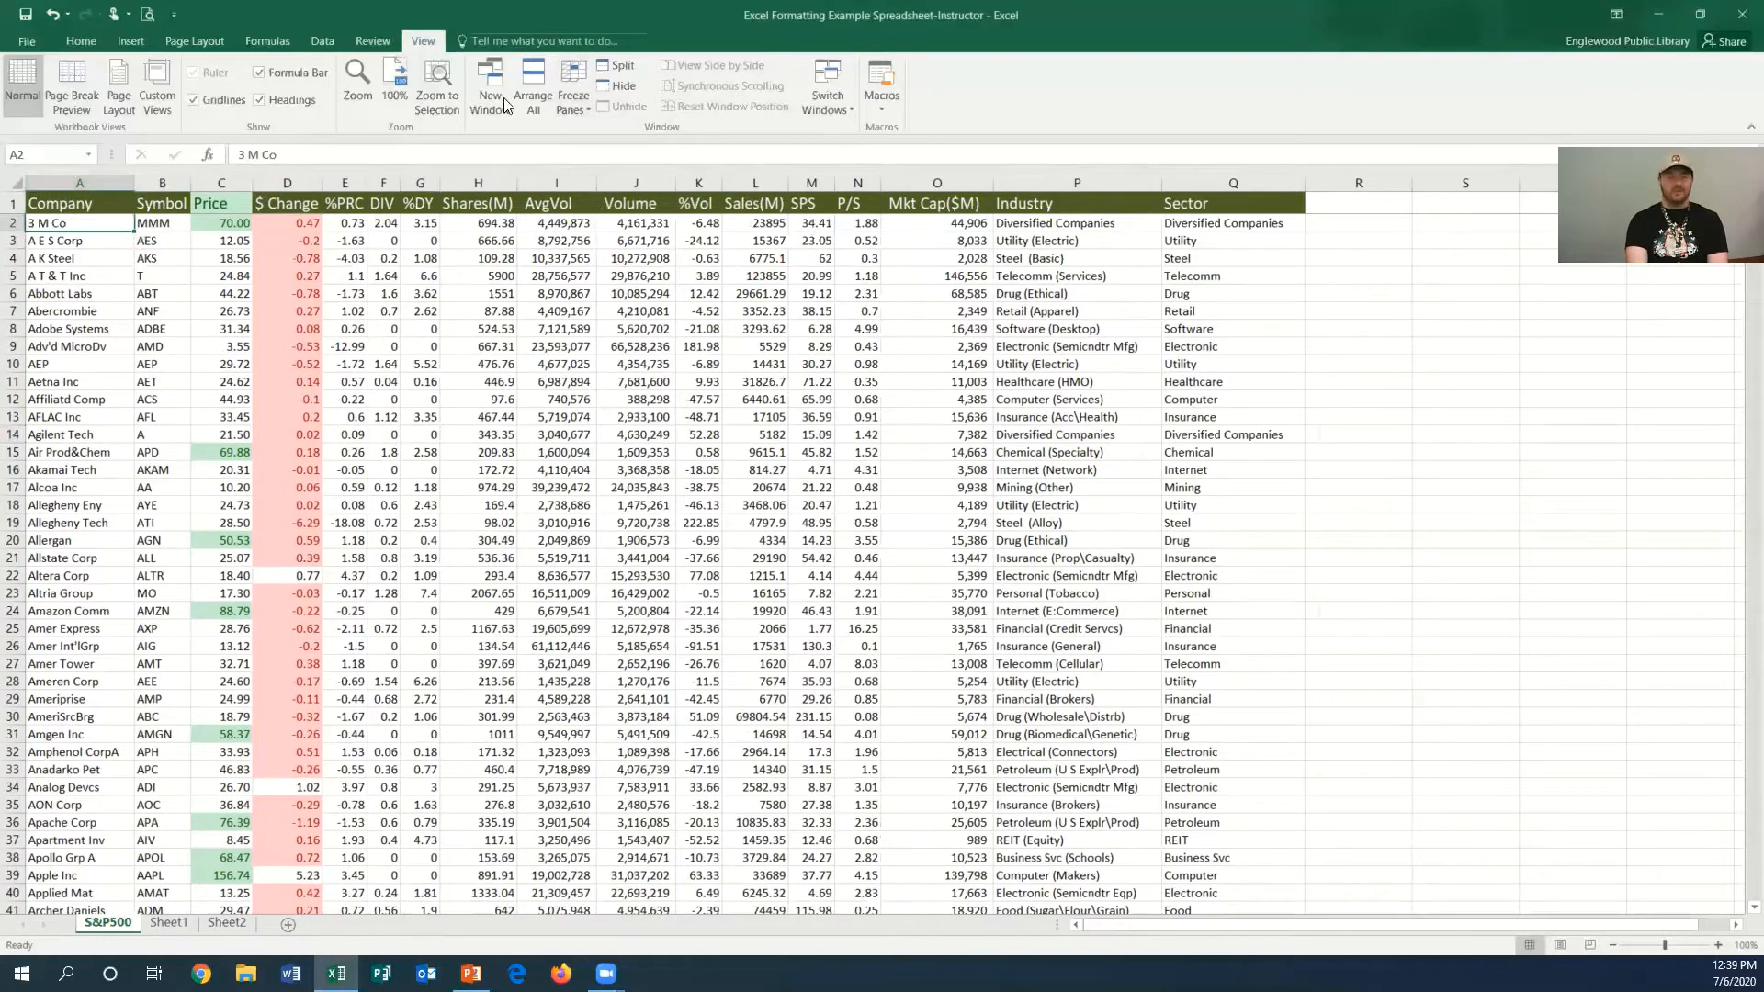
click(168, 224)
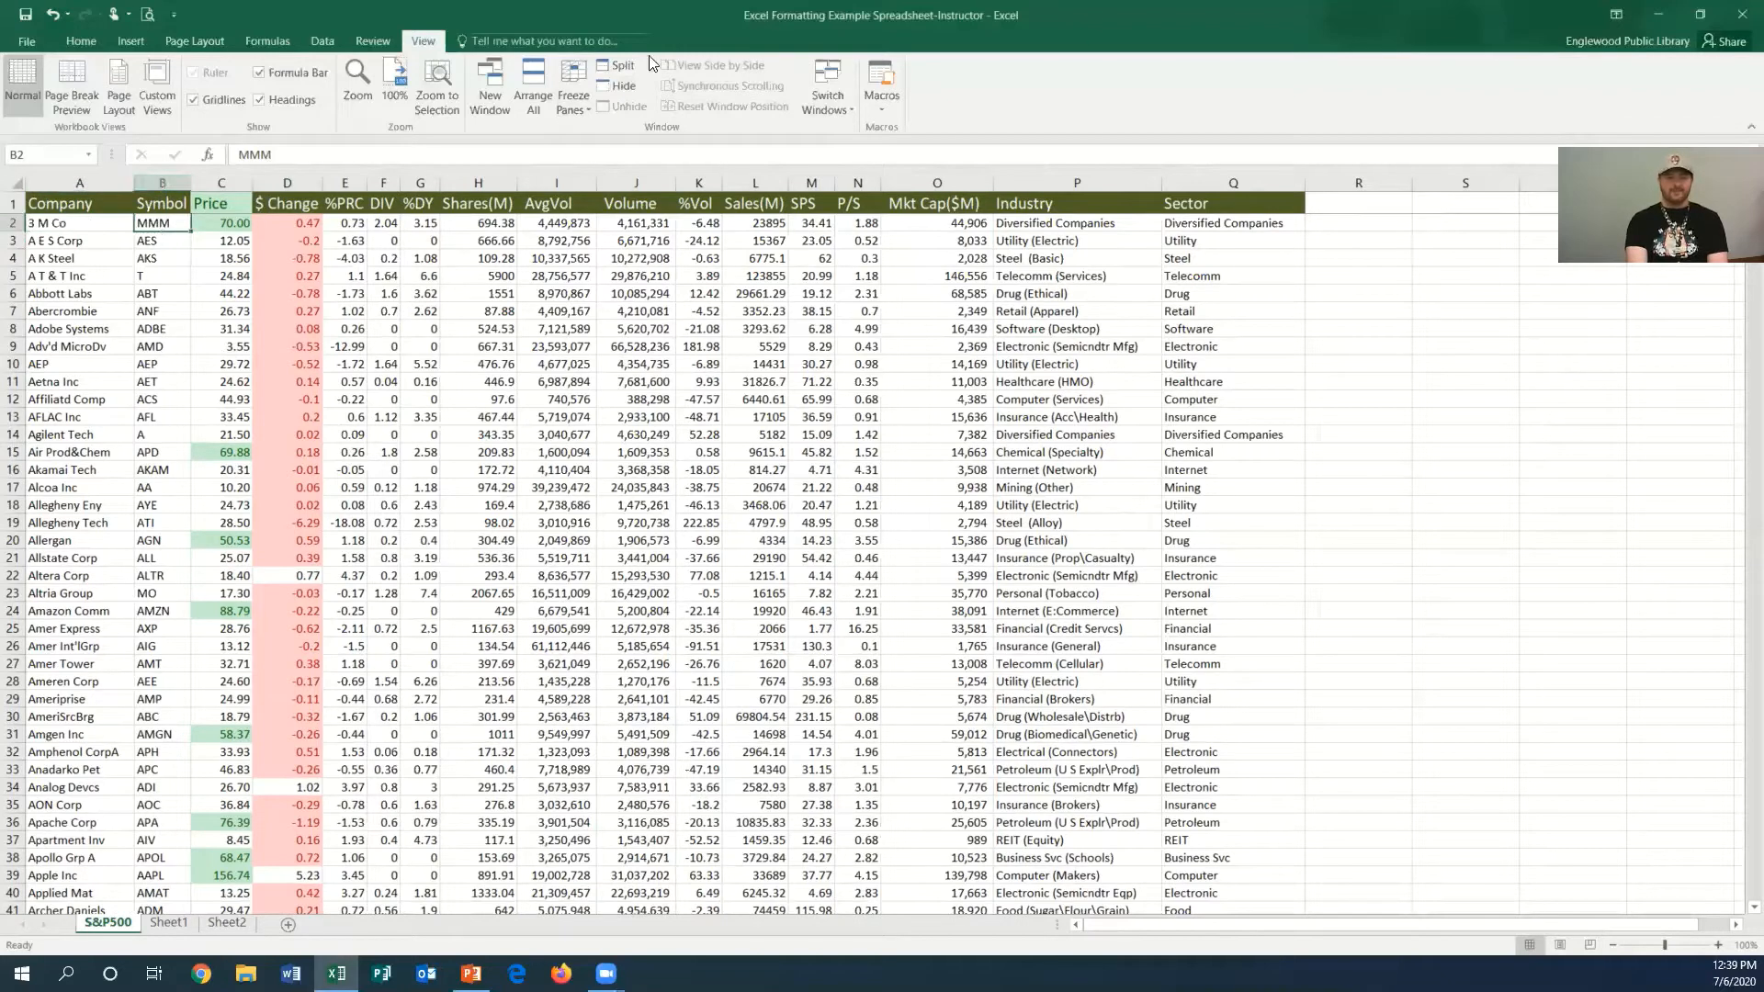
click(571, 89)
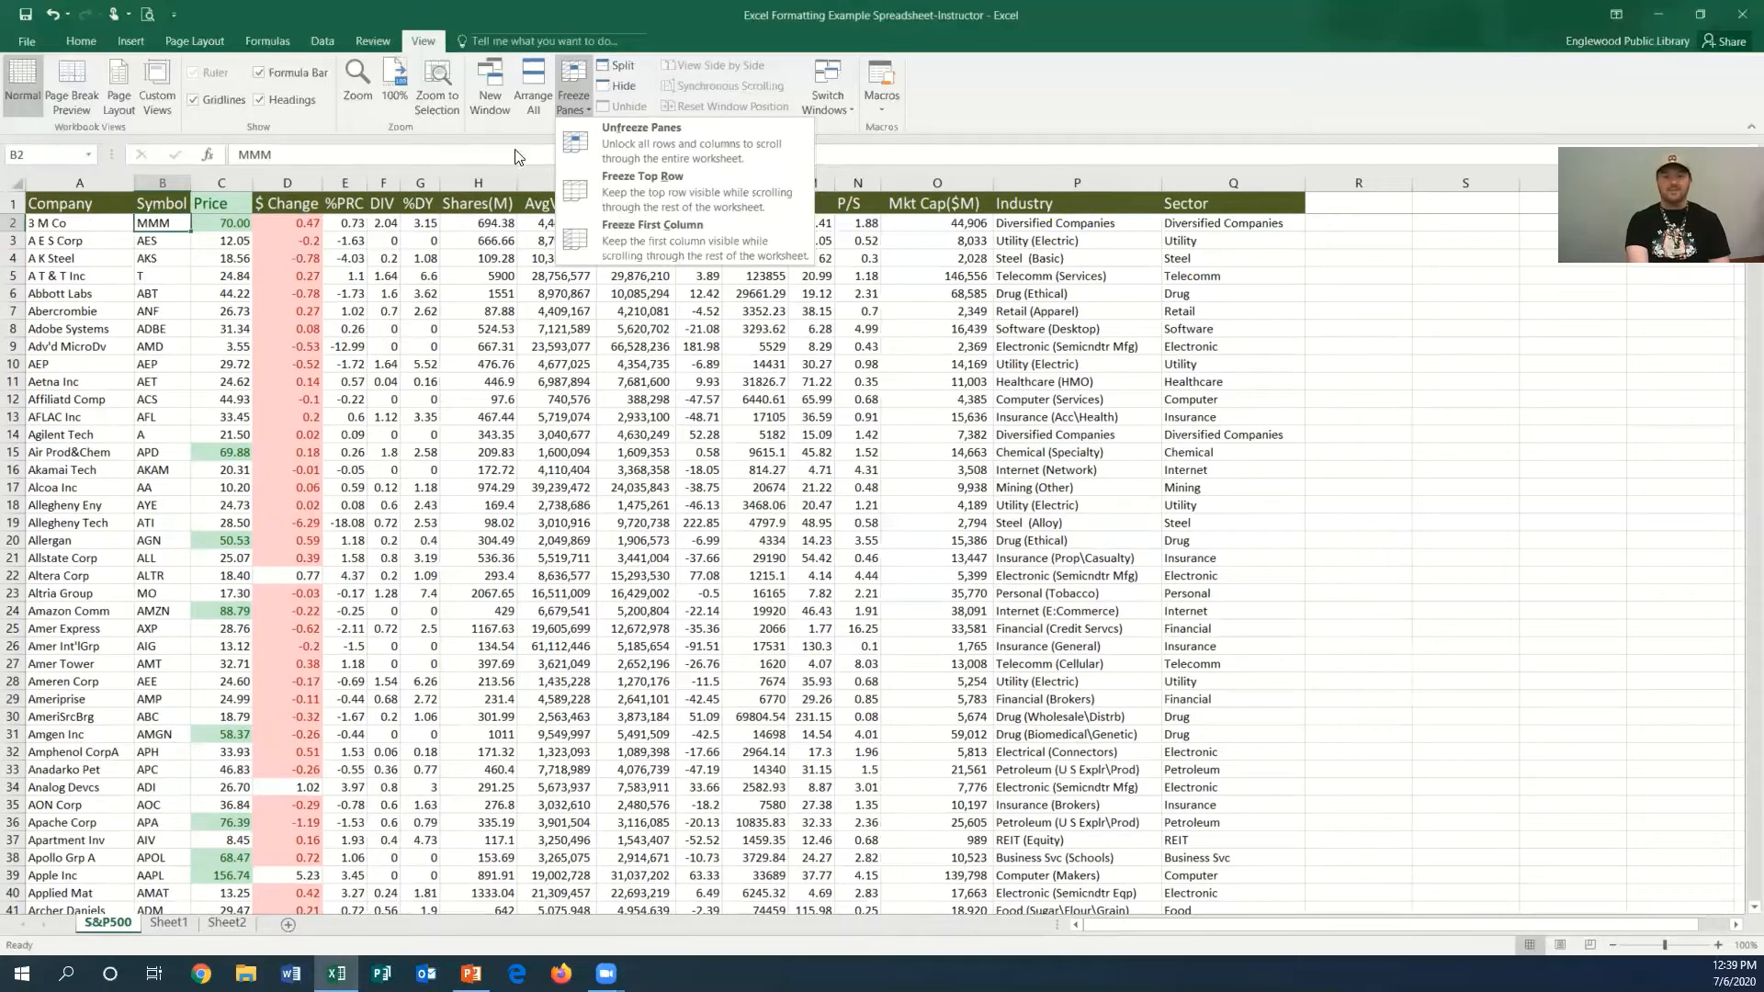
click(632, 139)
click(575, 83)
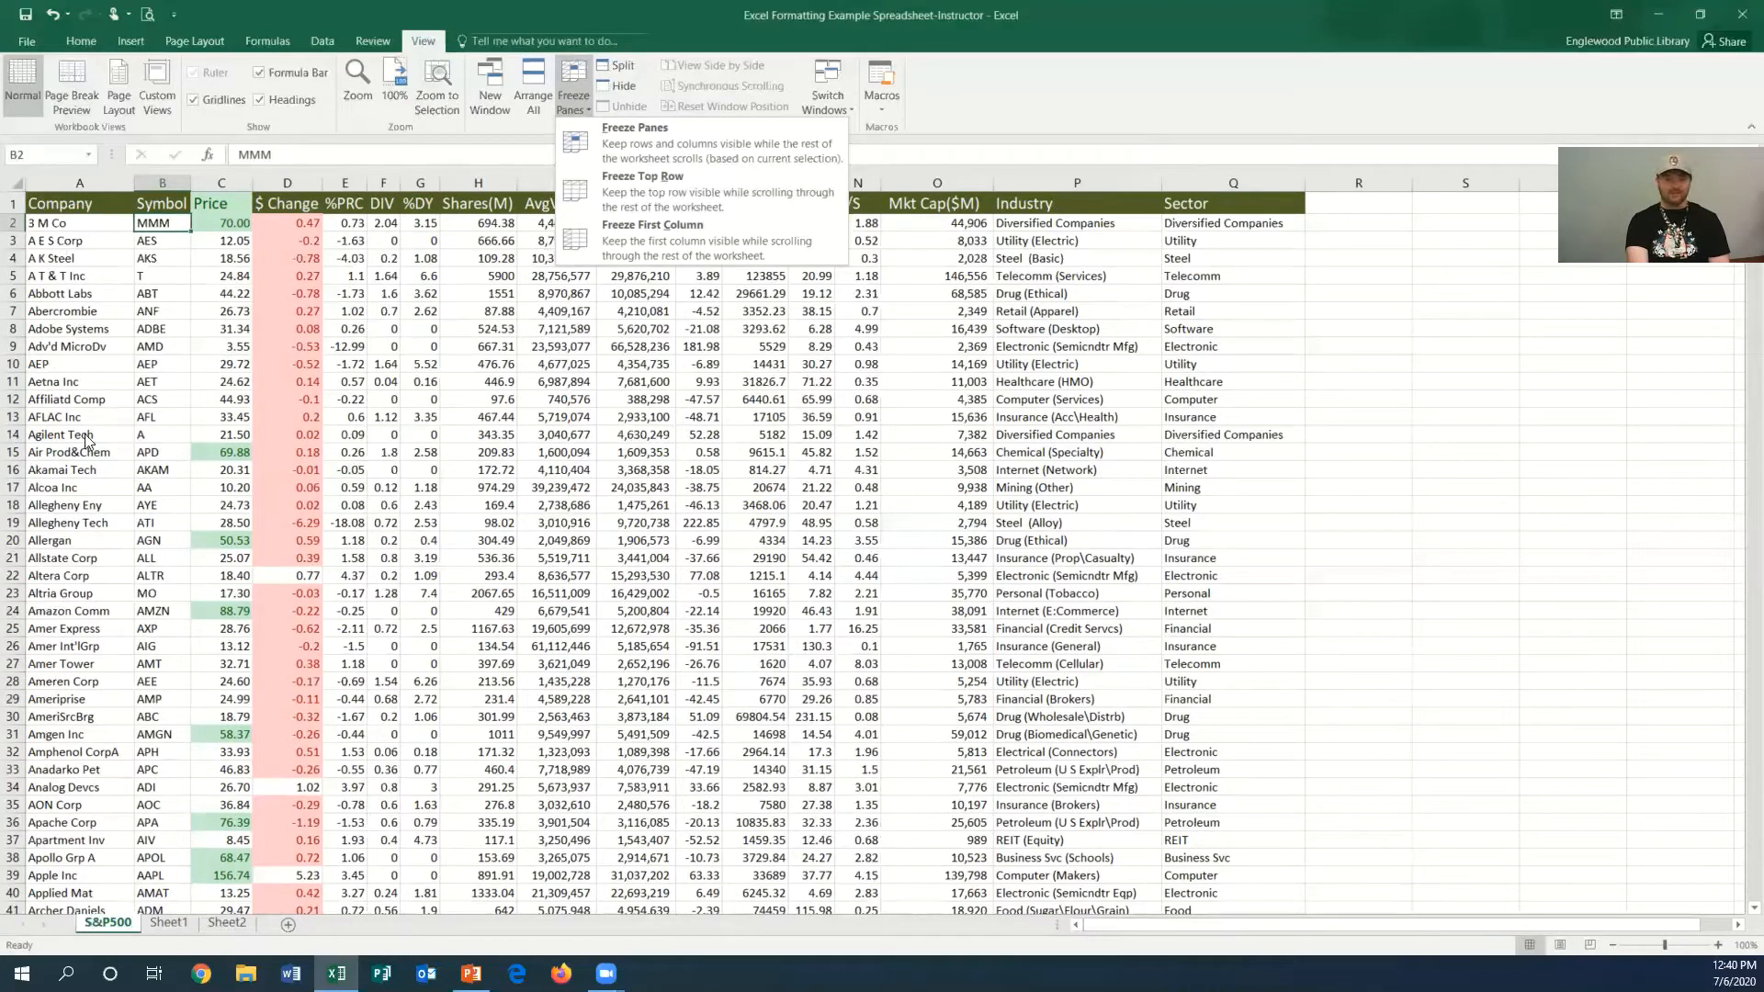
click(613, 143)
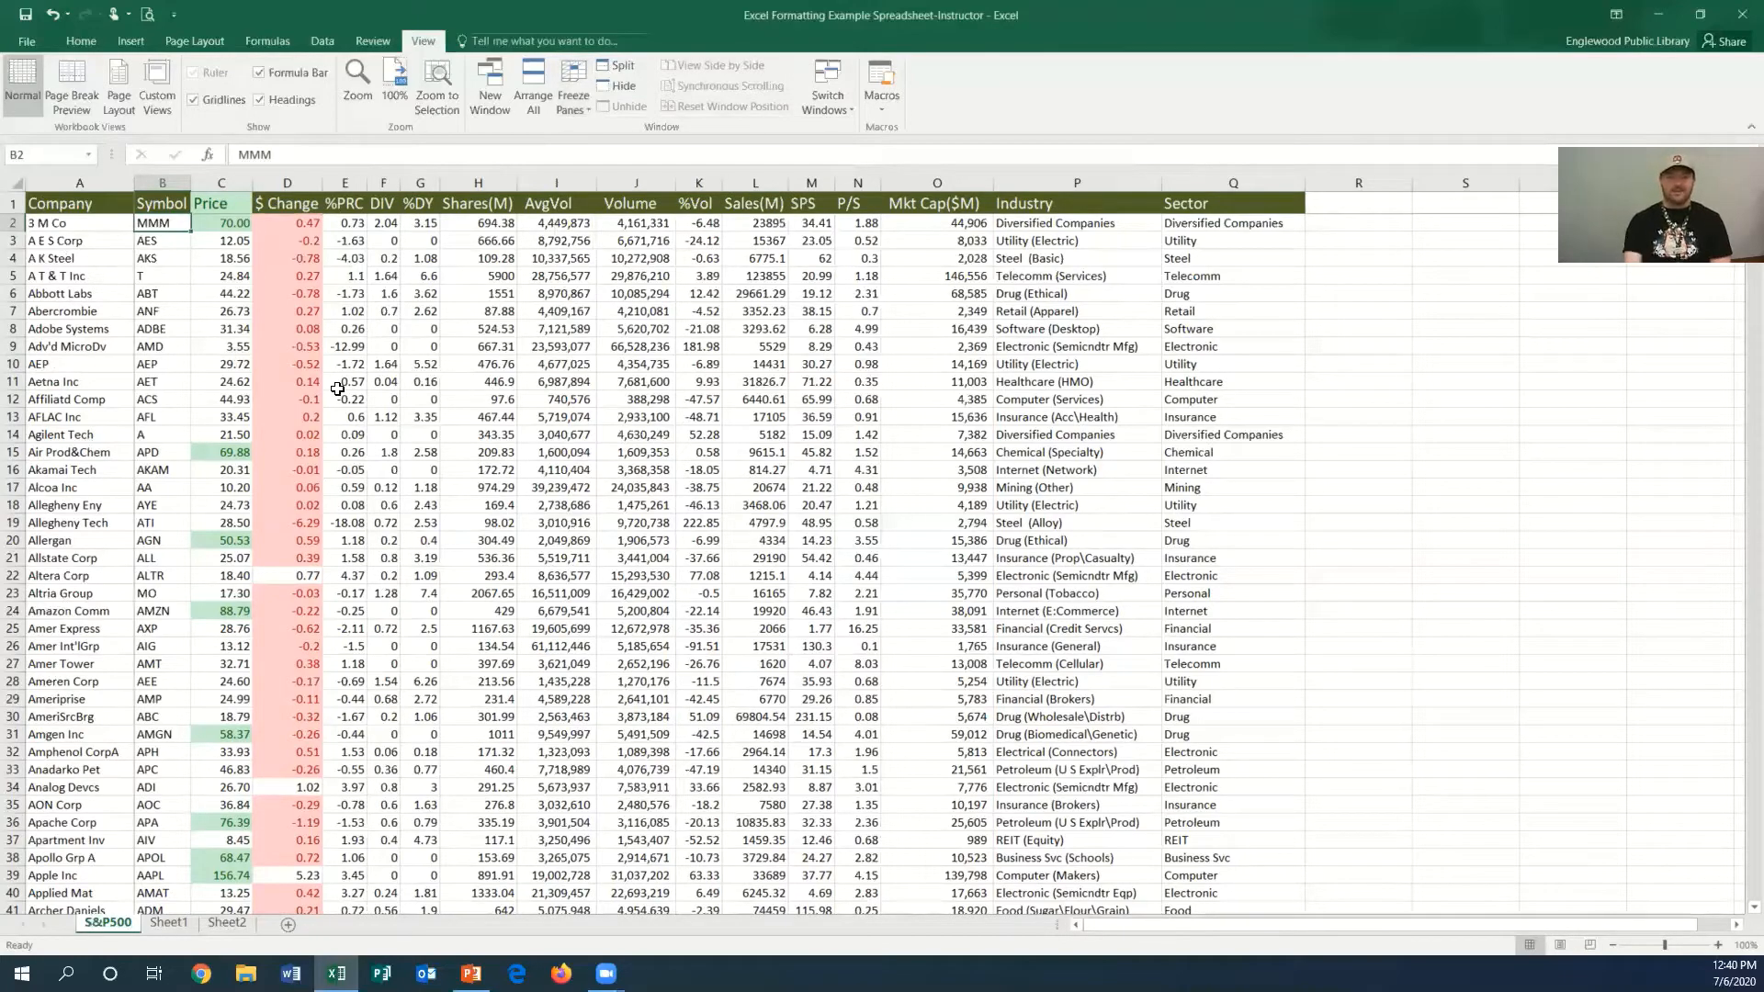
- Check that the header row and Company column stay in view while moving through the data vertically and horizontally
scroll(367, 368, down, 6)
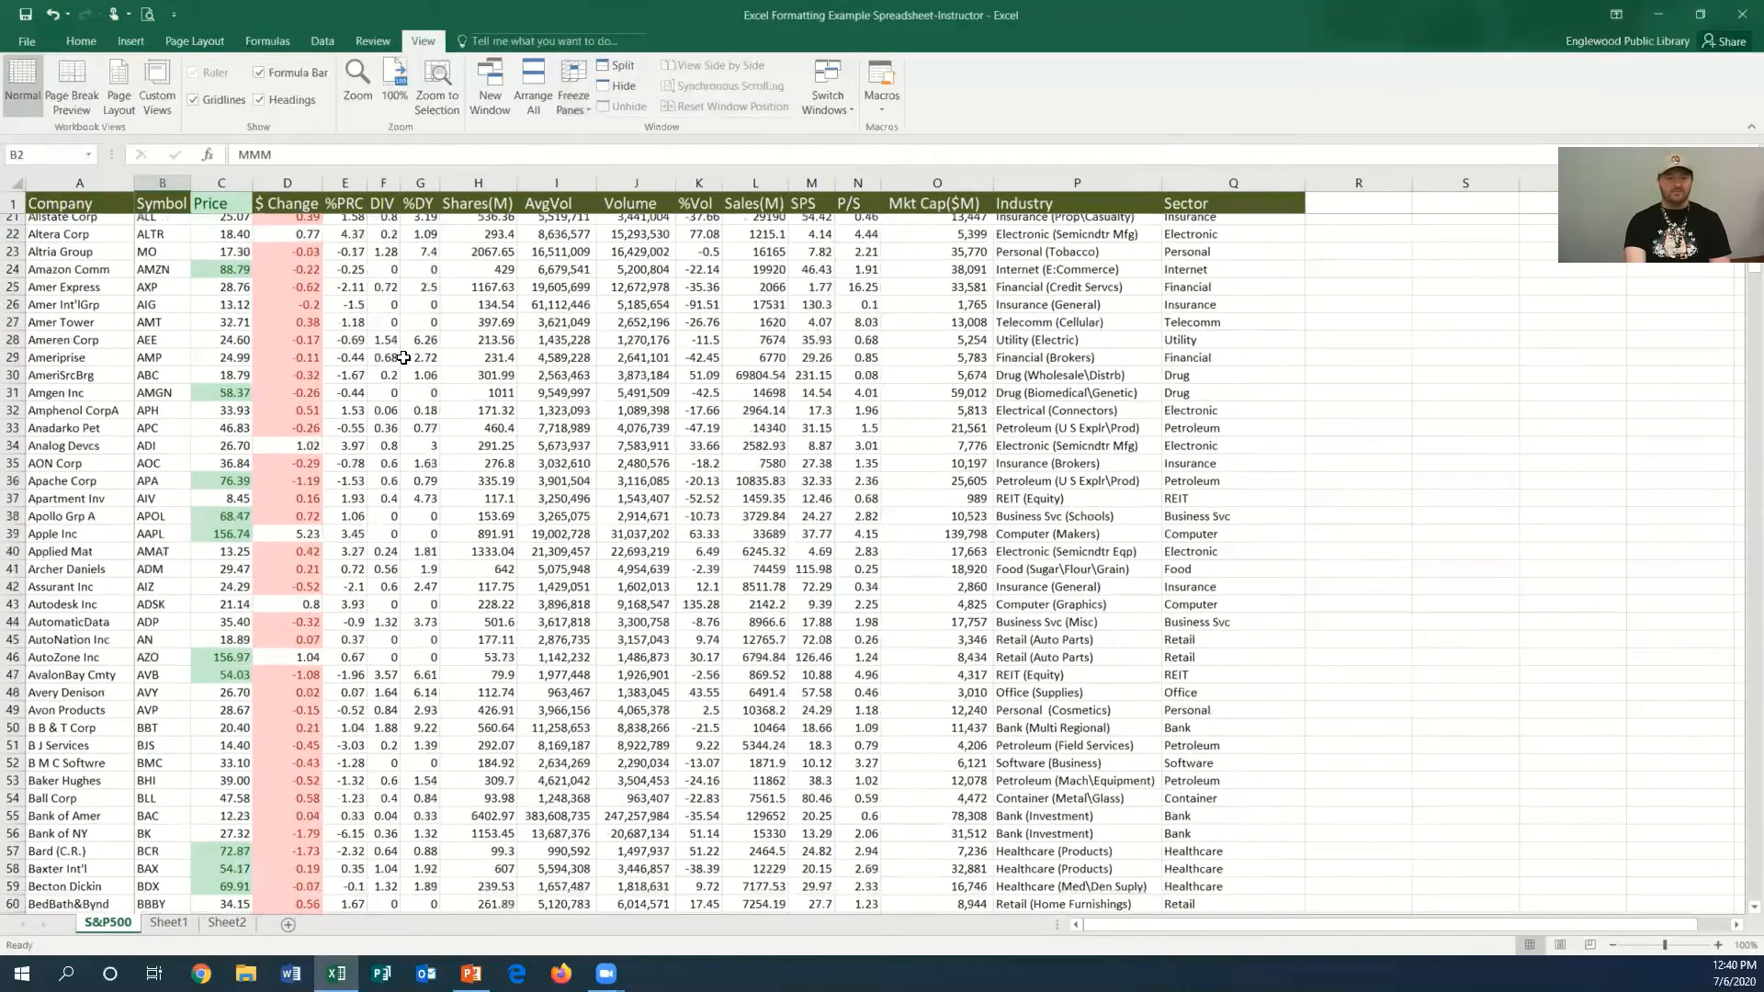
scroll(404, 358, down, 15)
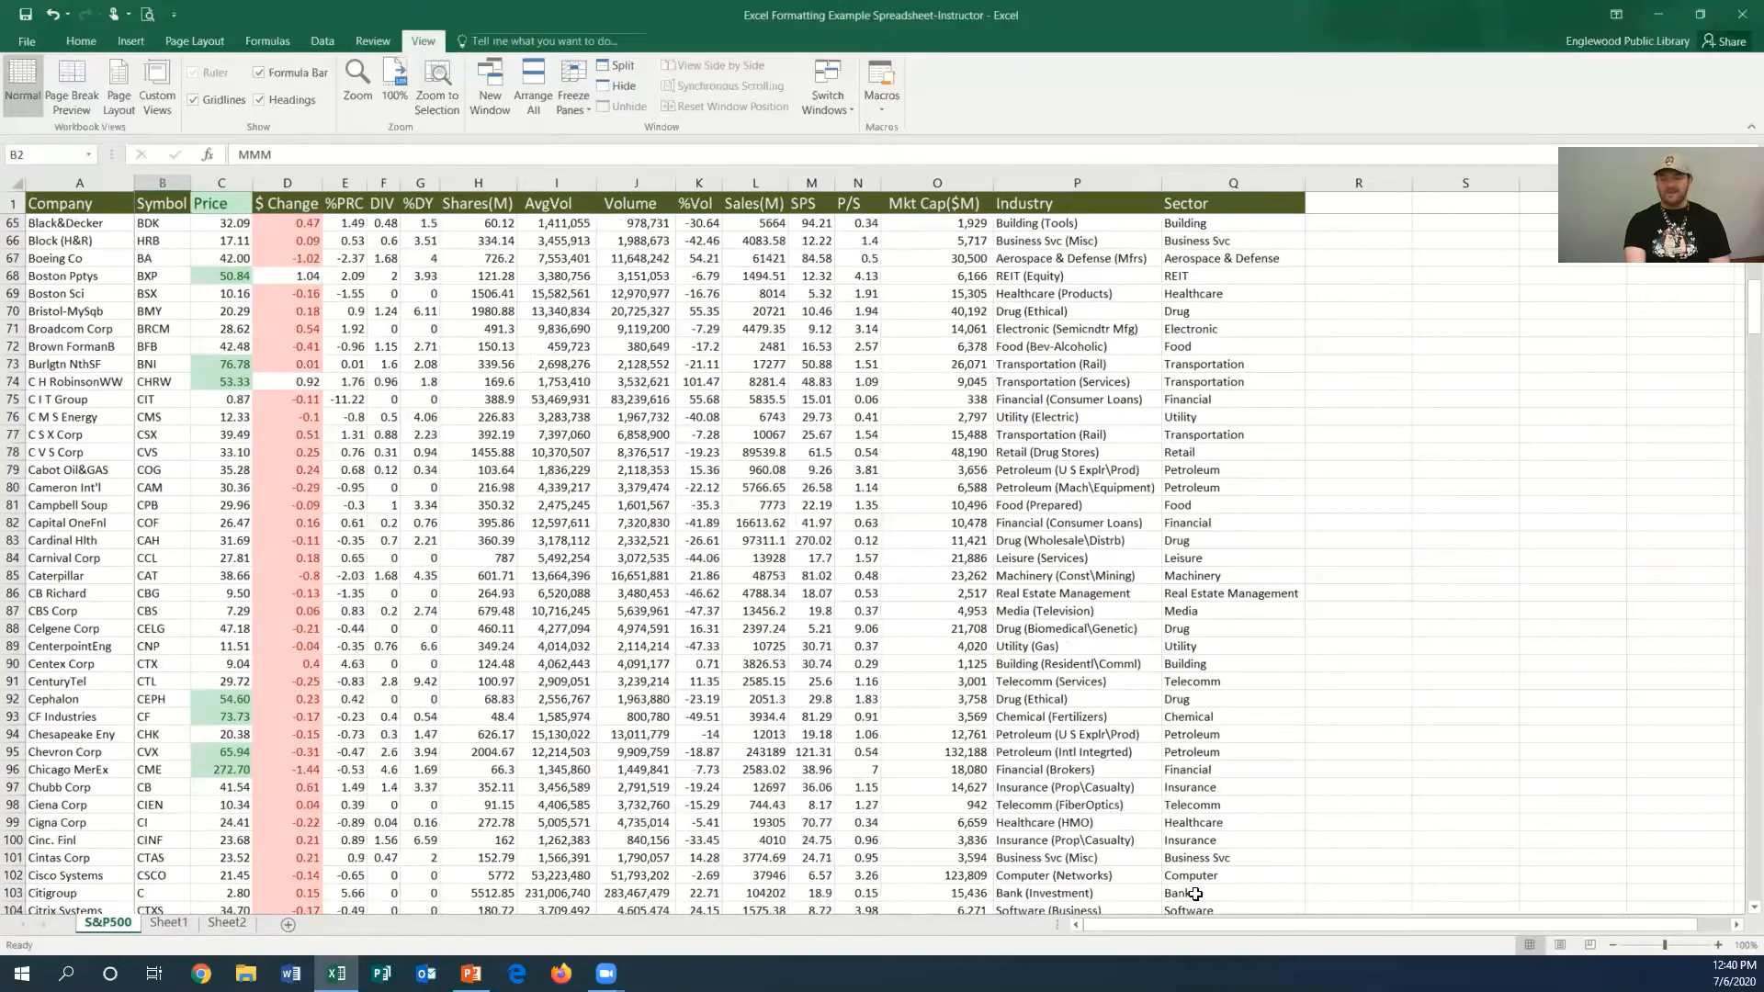
drag(1198, 927, 1317, 935)
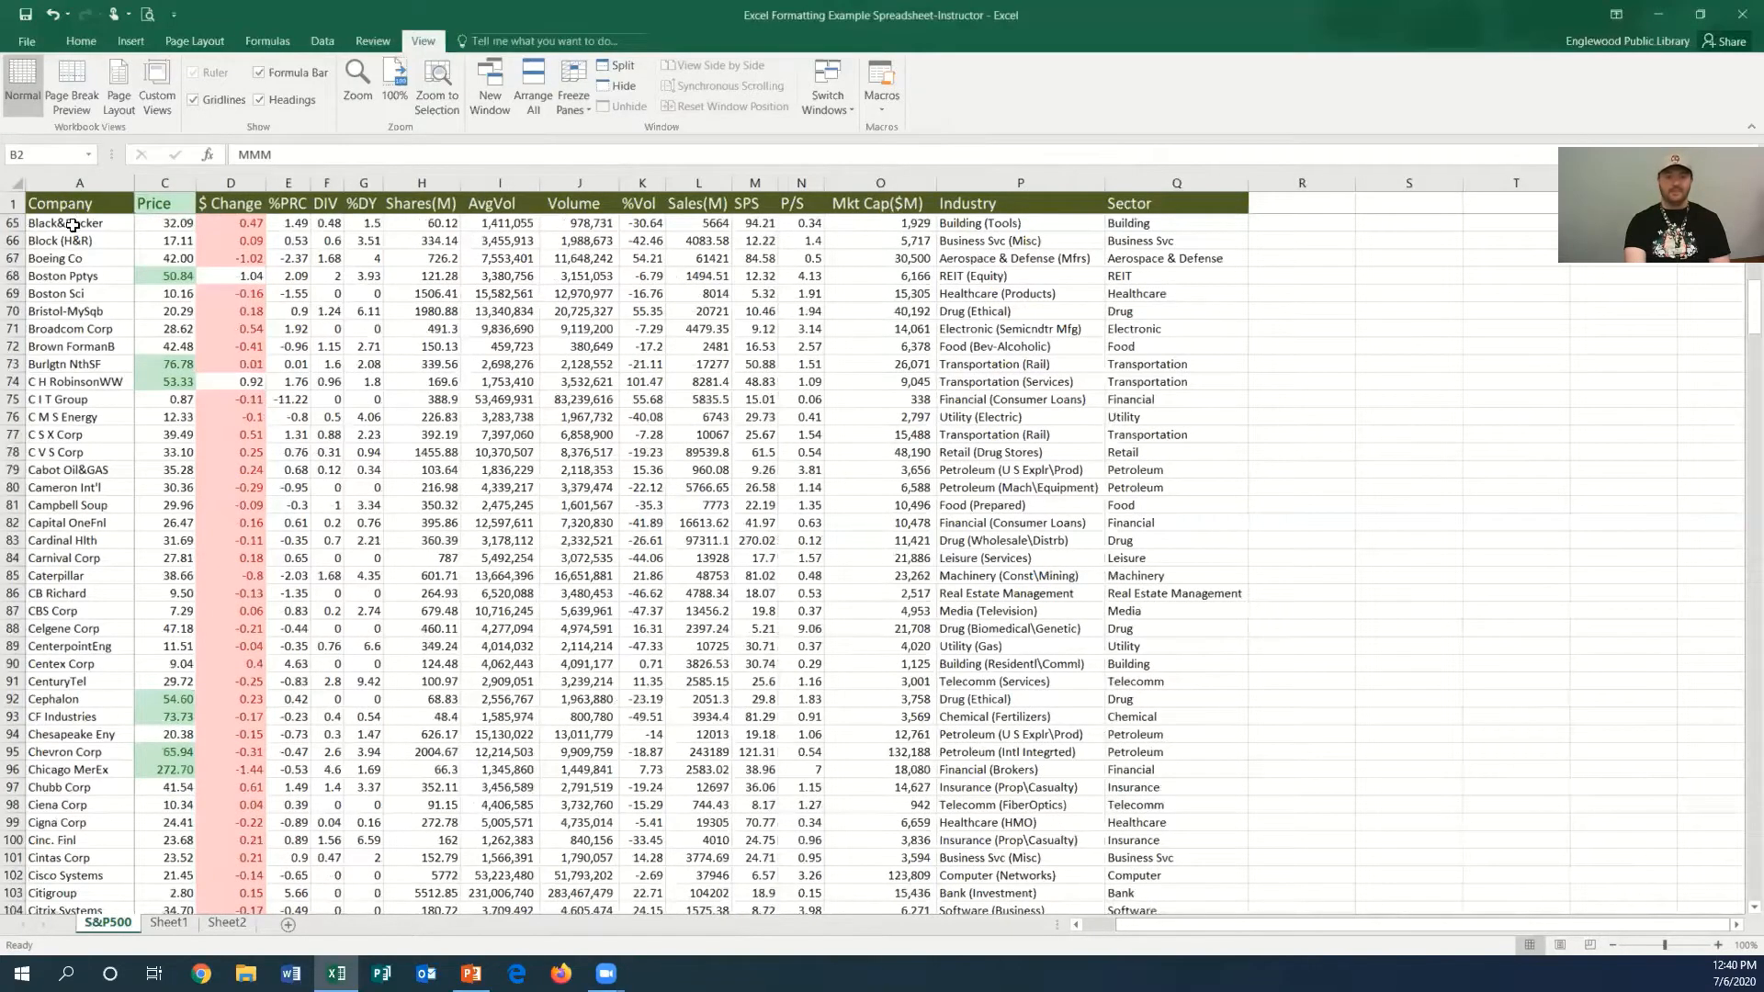
scroll(474, 400, up, 2)
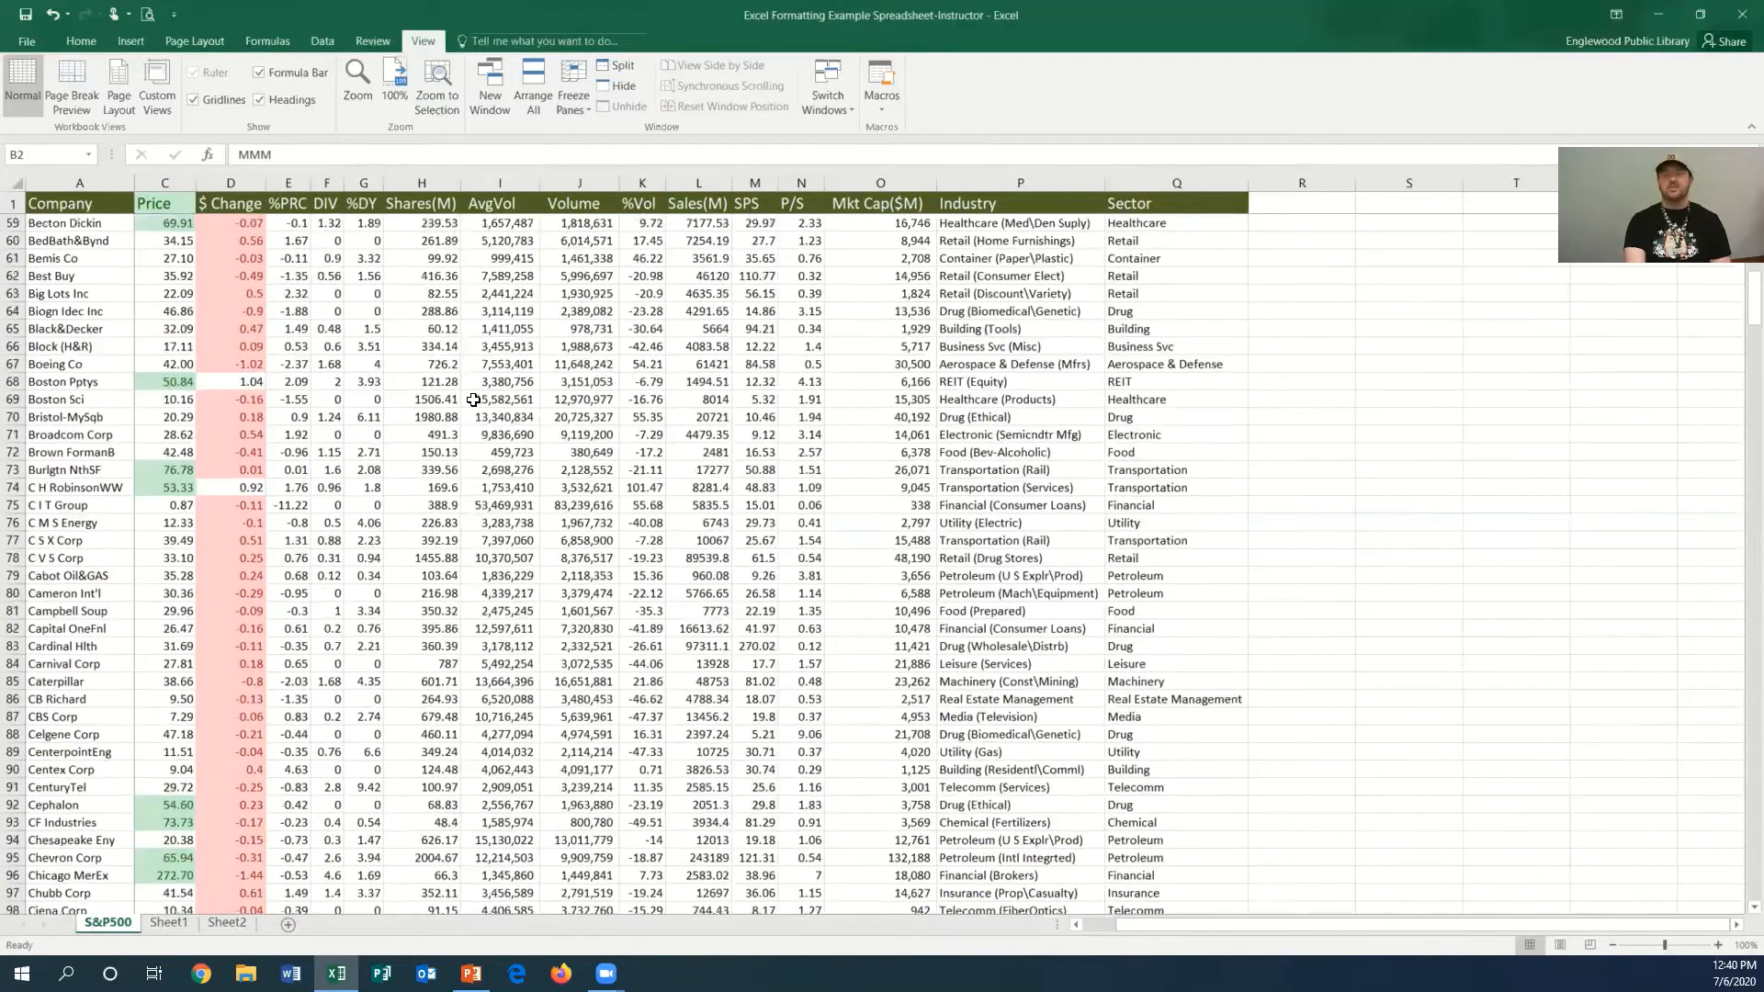
scroll(473, 401, up, 2)
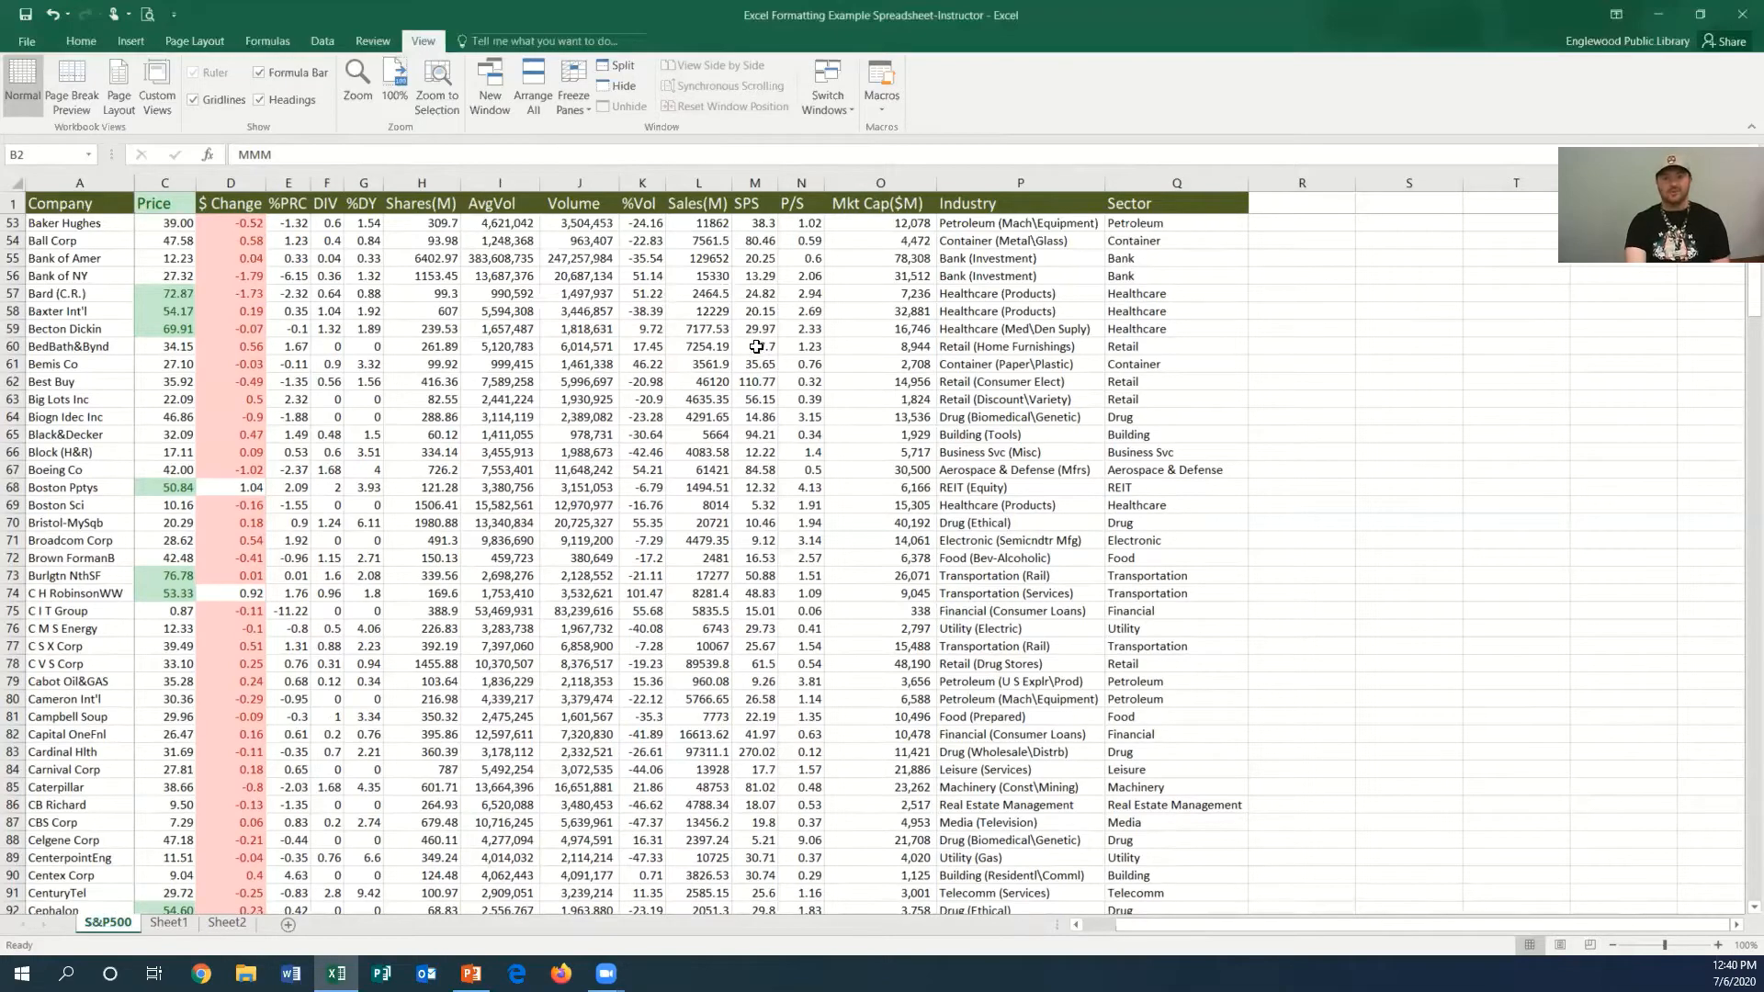
scroll(738, 337, up, 3)
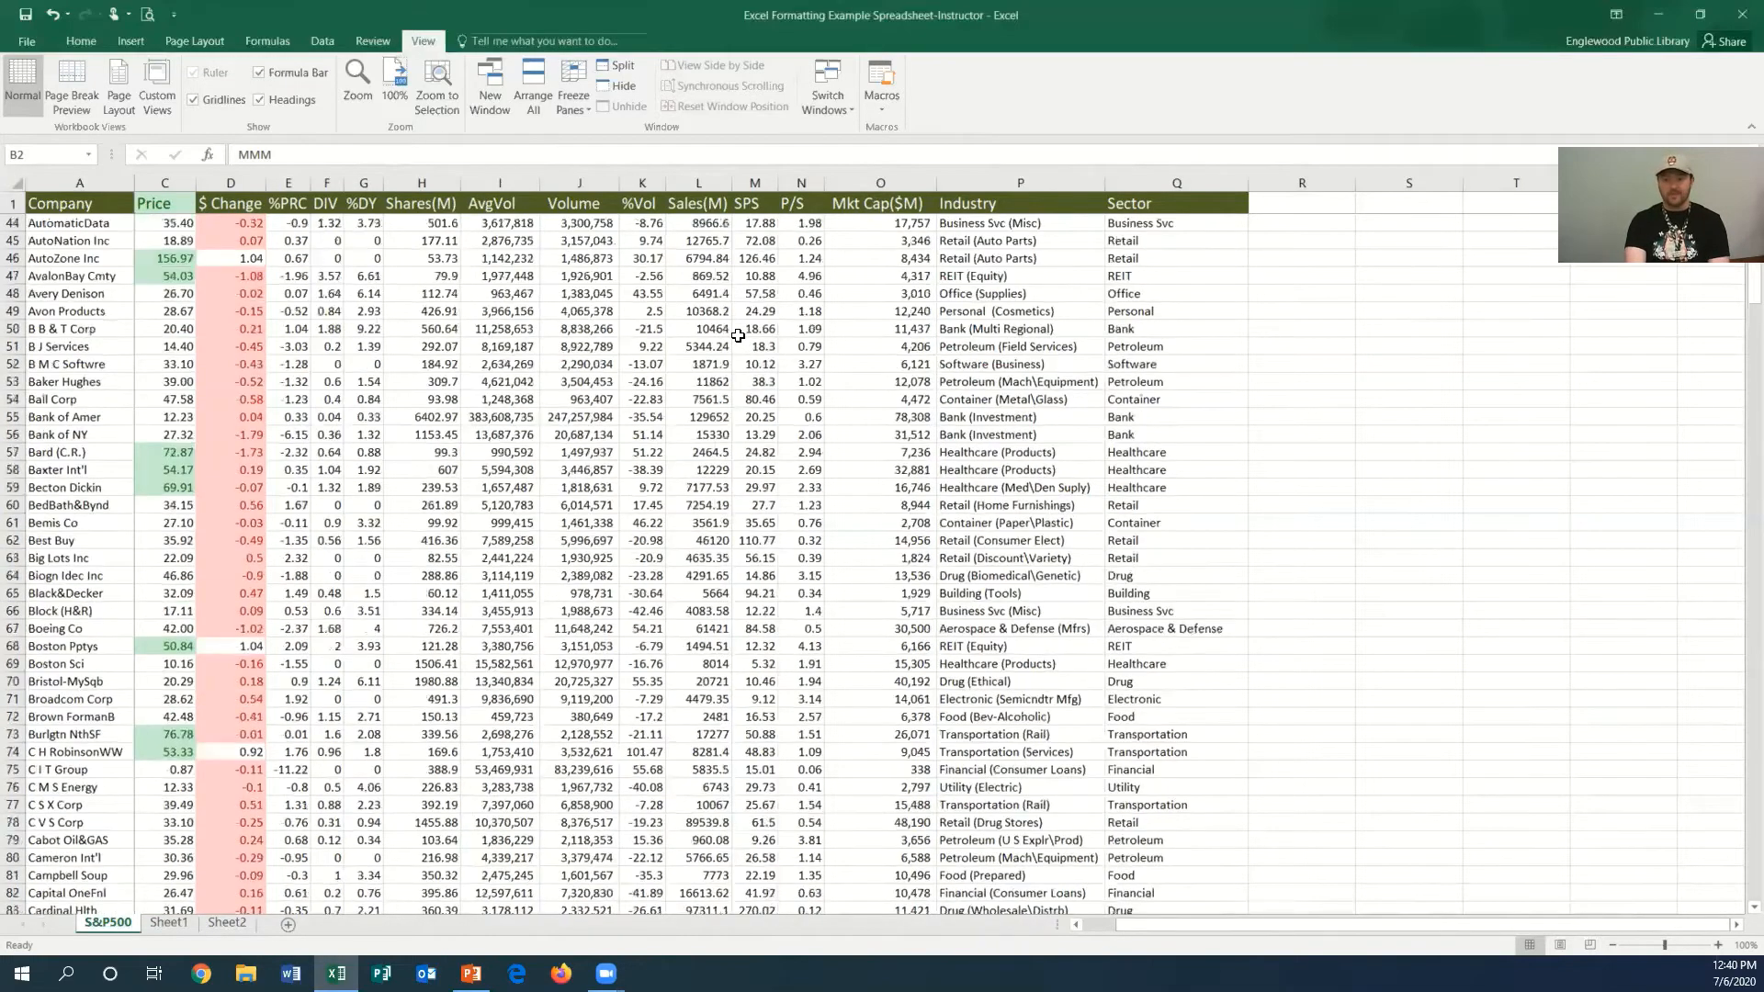
scroll(738, 336, up, 14)
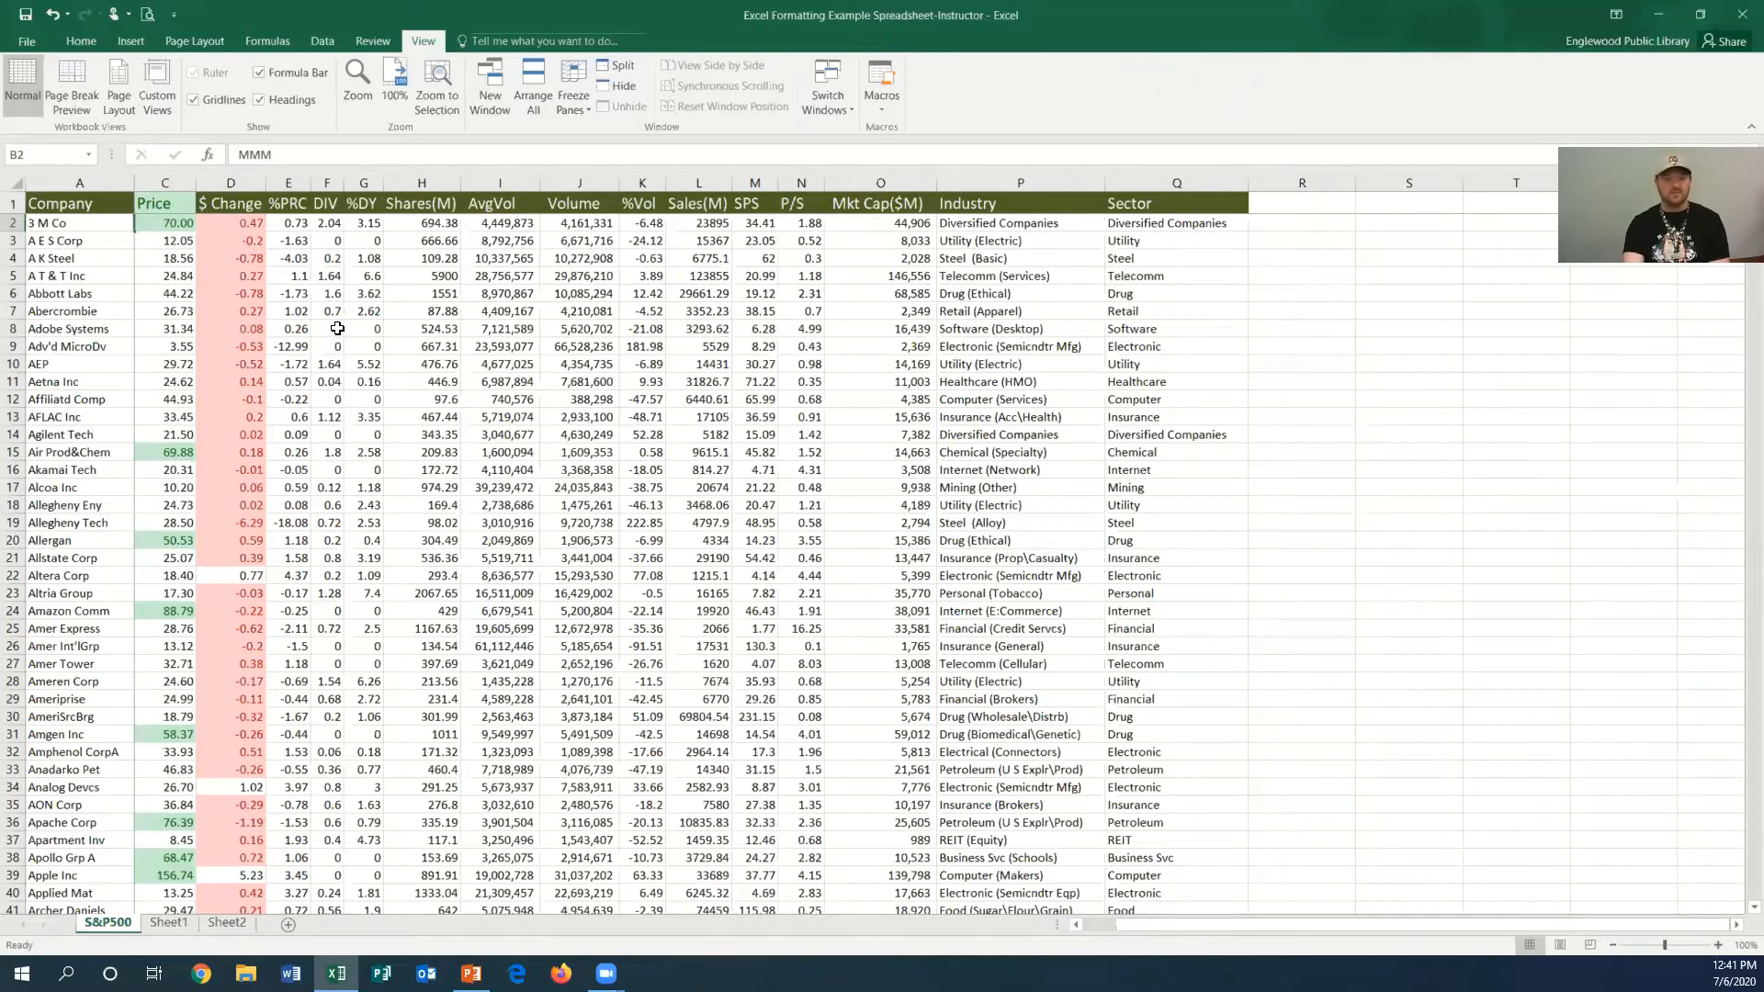
- Trace the outer edges of the stock data from the 3 M Co cell around to the Company header cell
click(82, 209)
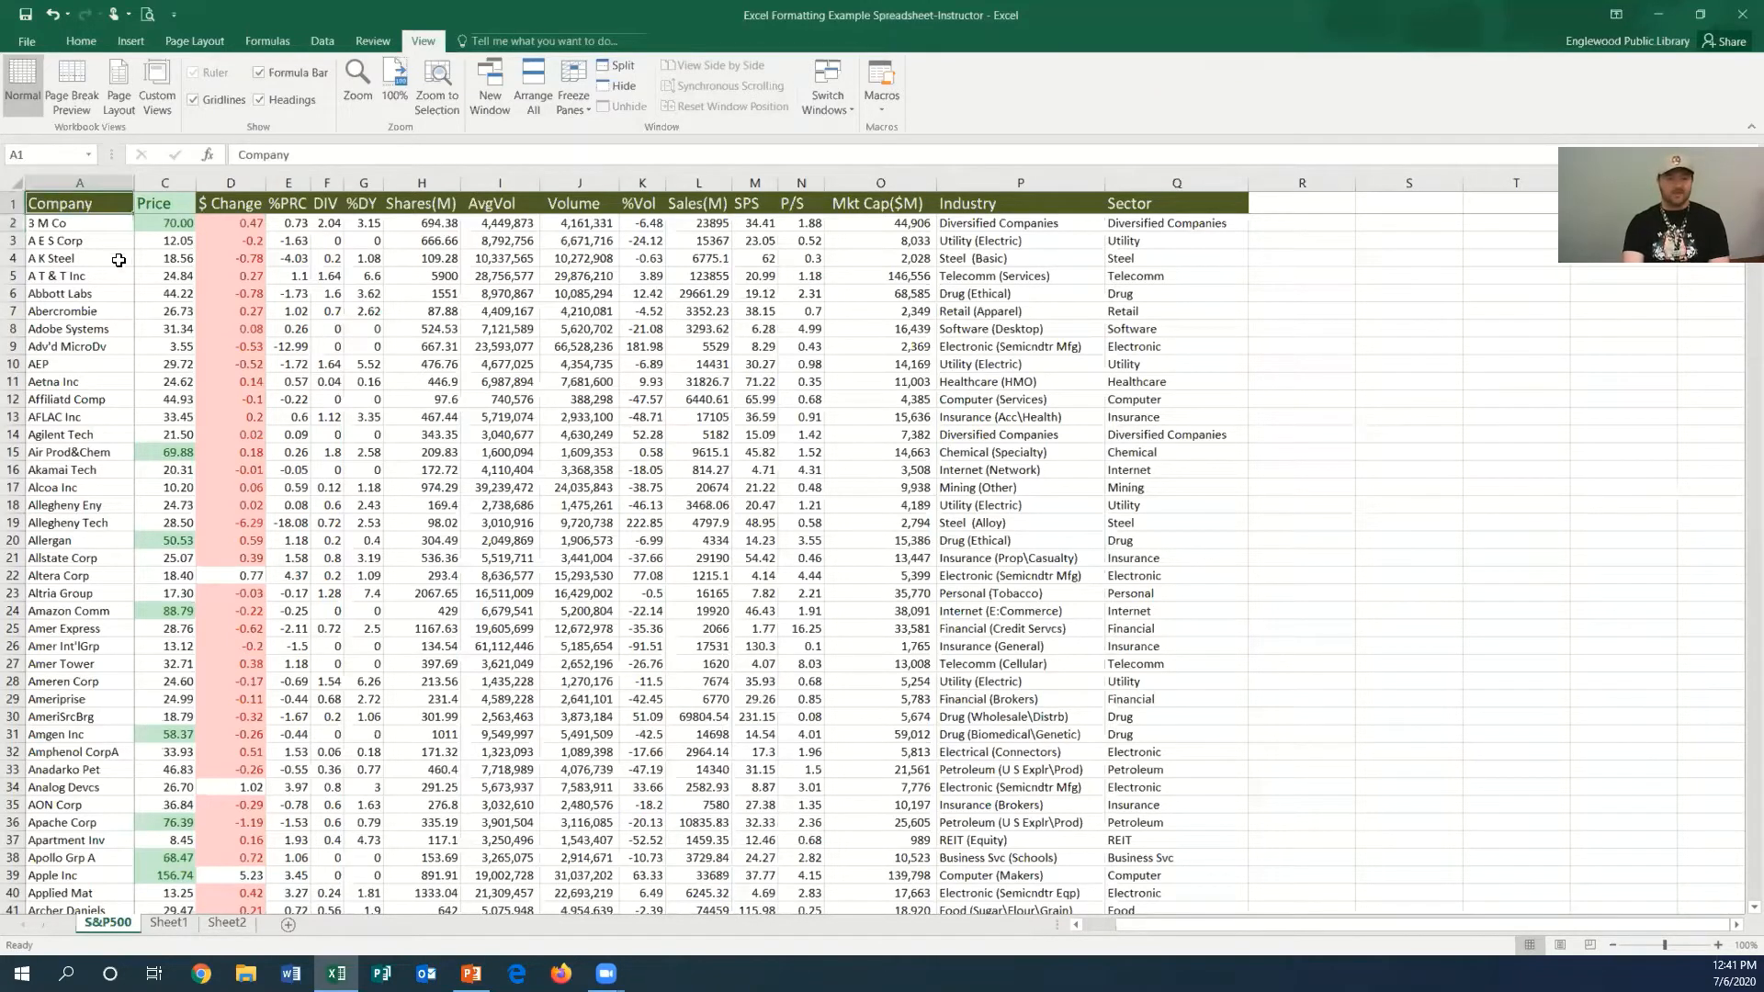
click(85, 227)
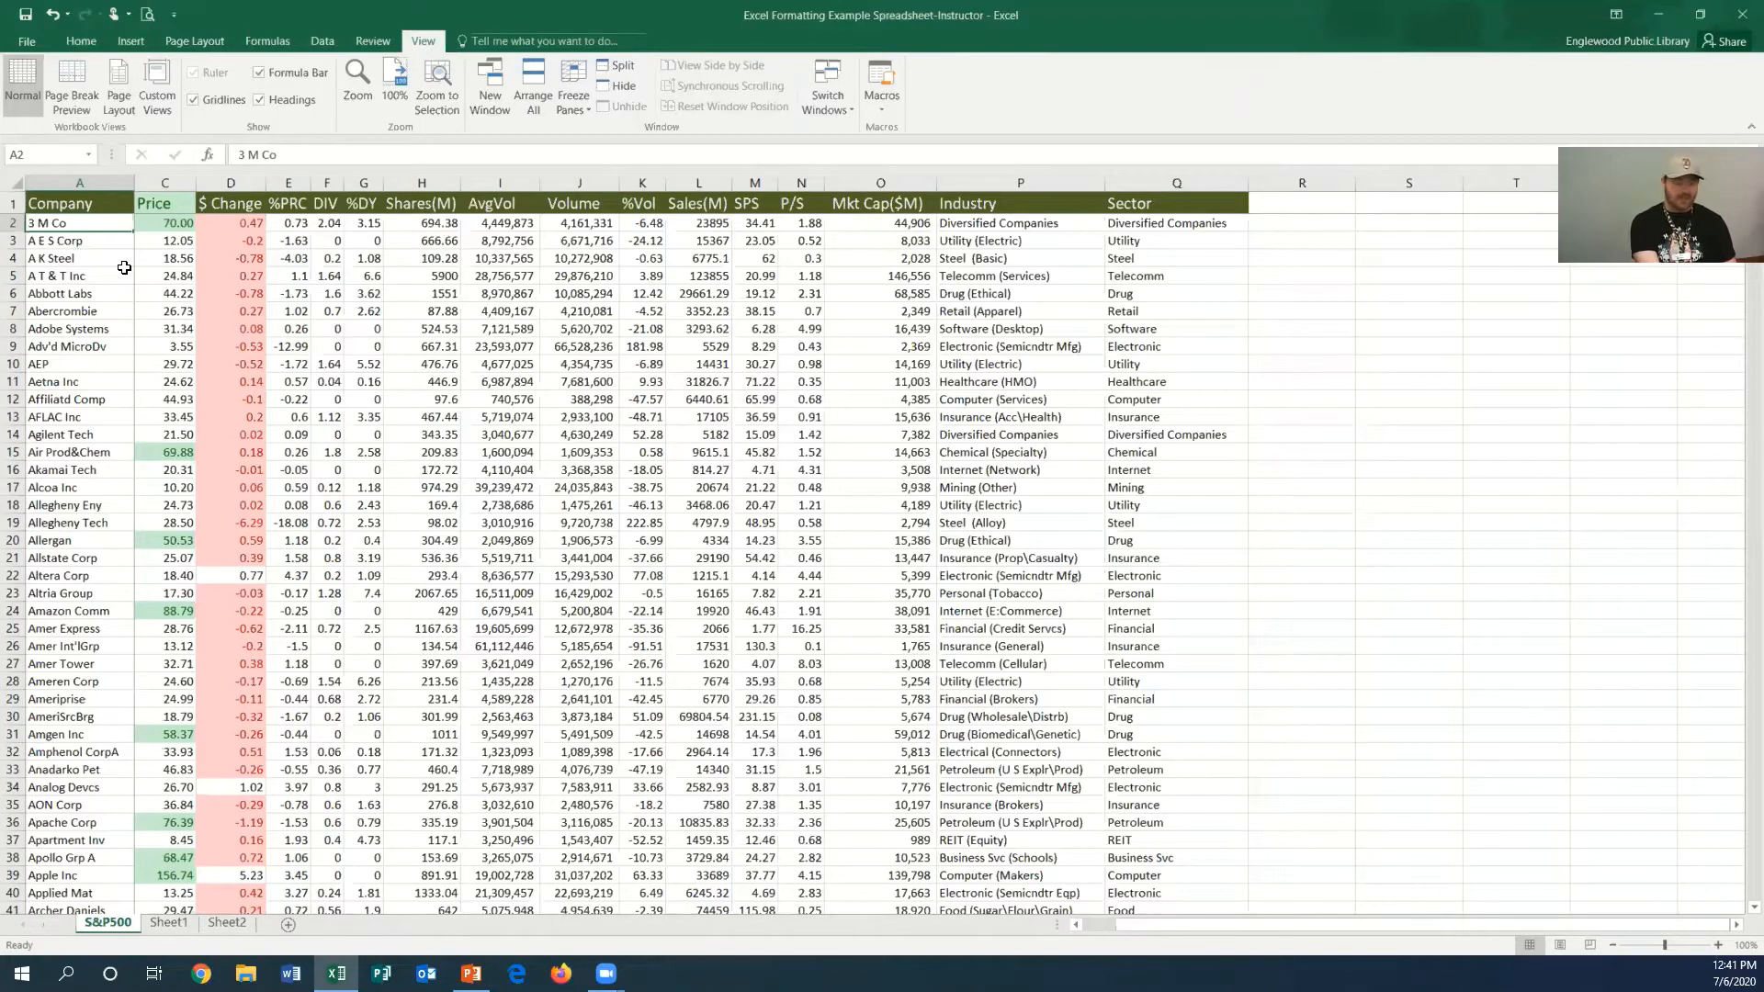
key(ctrl+Right)
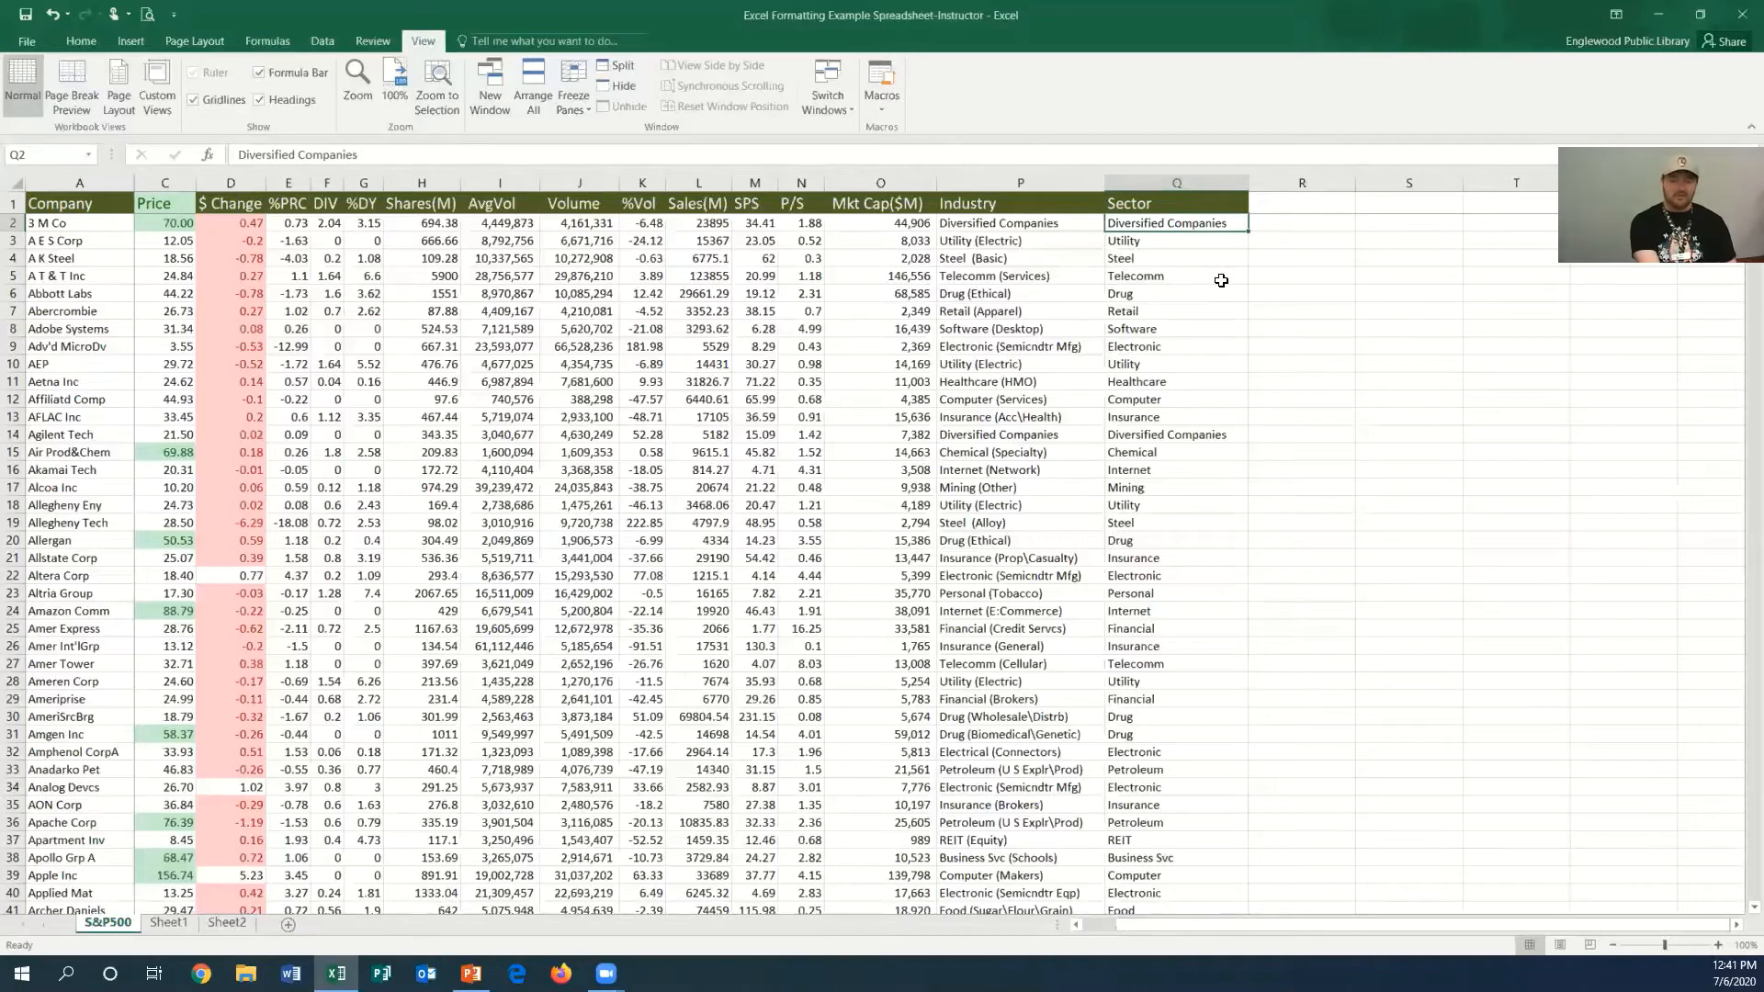
key(ctrl+Down)
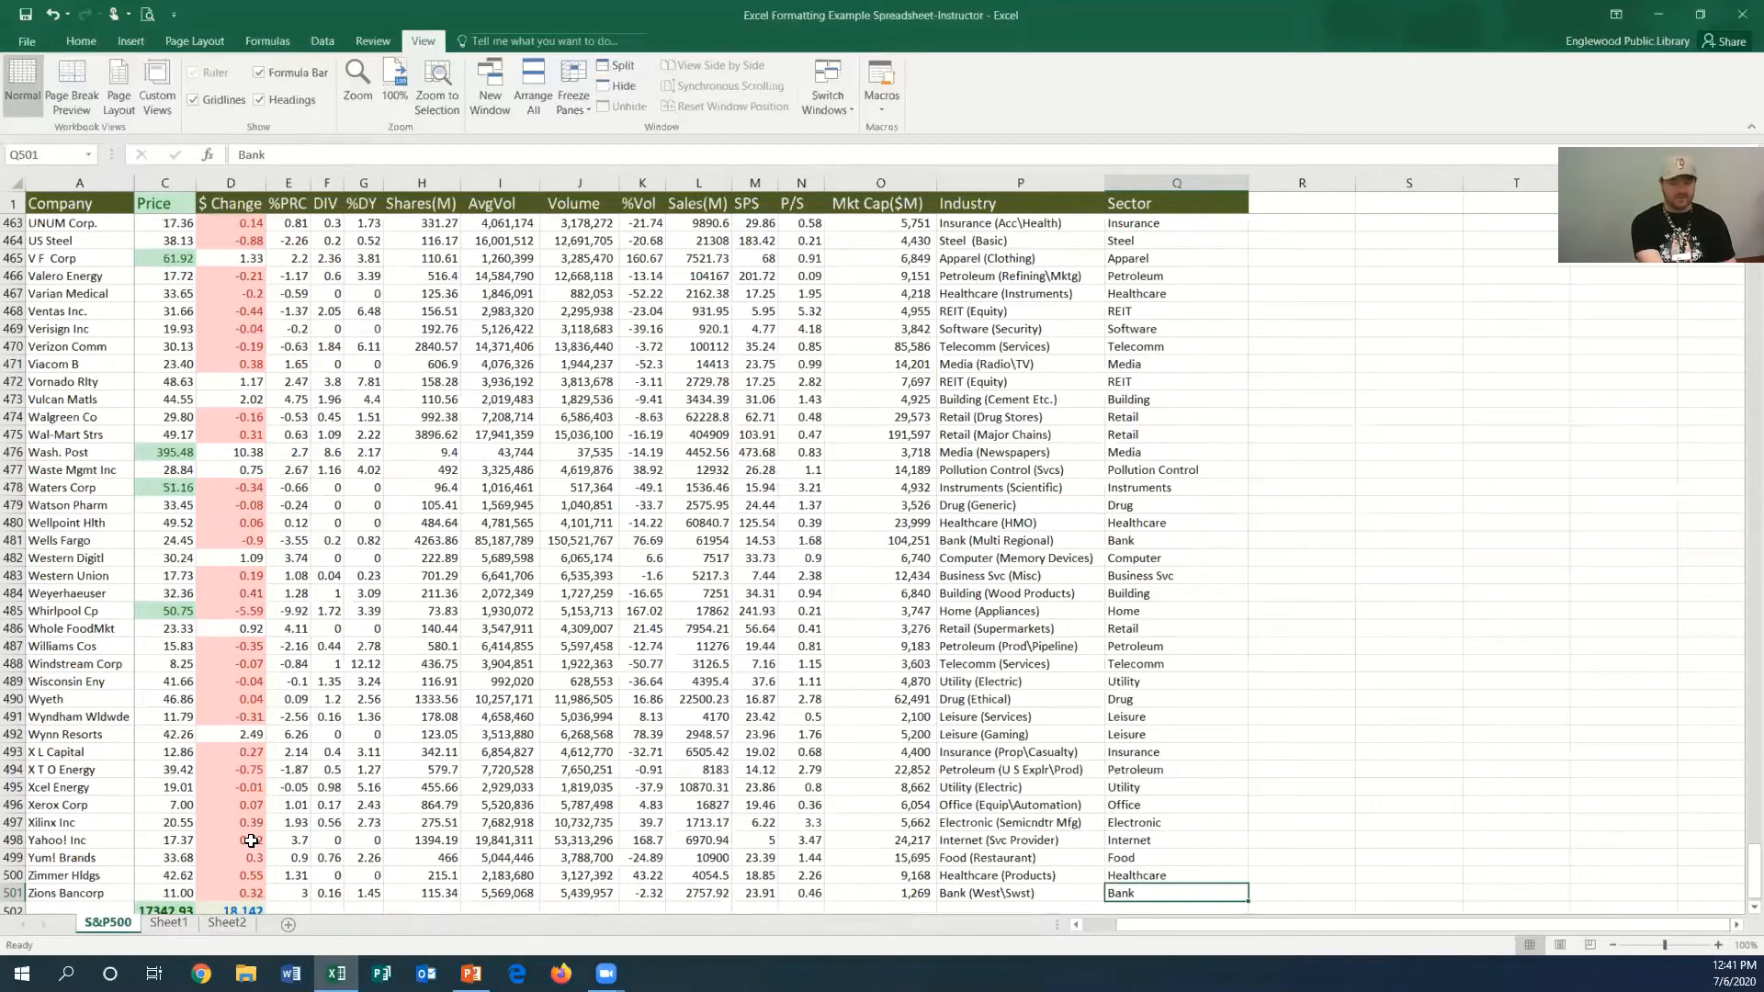
key(Home)
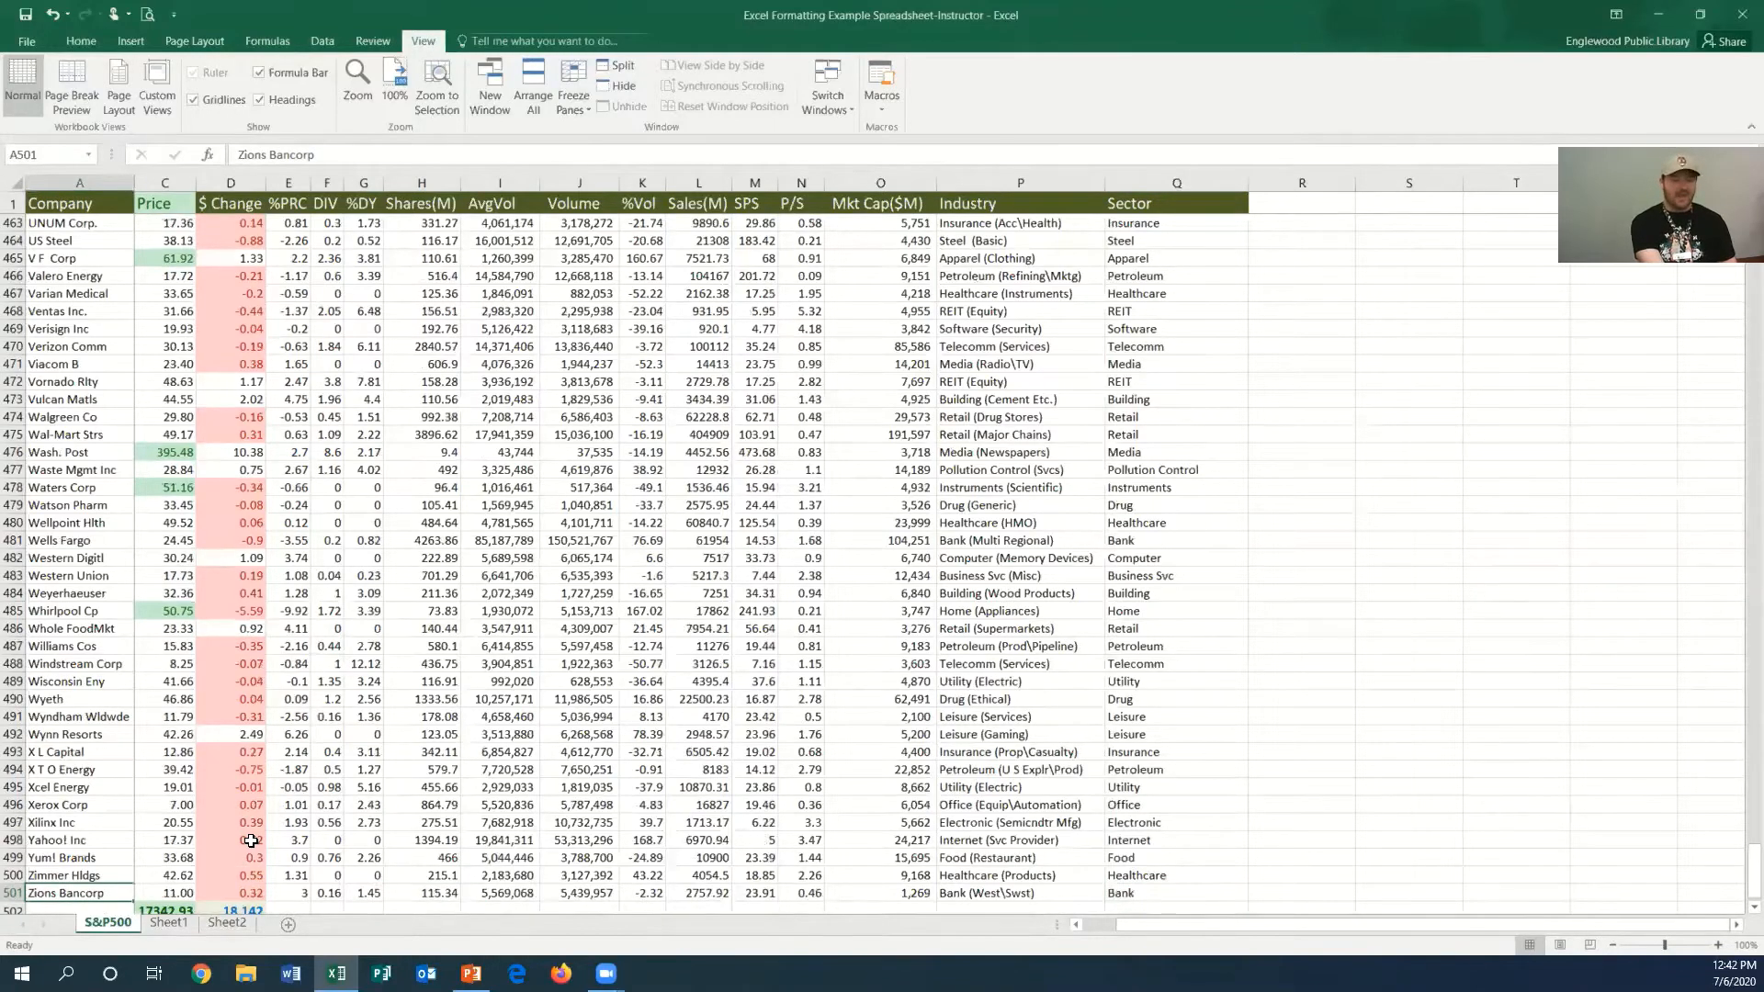
key(ctrl+Up)
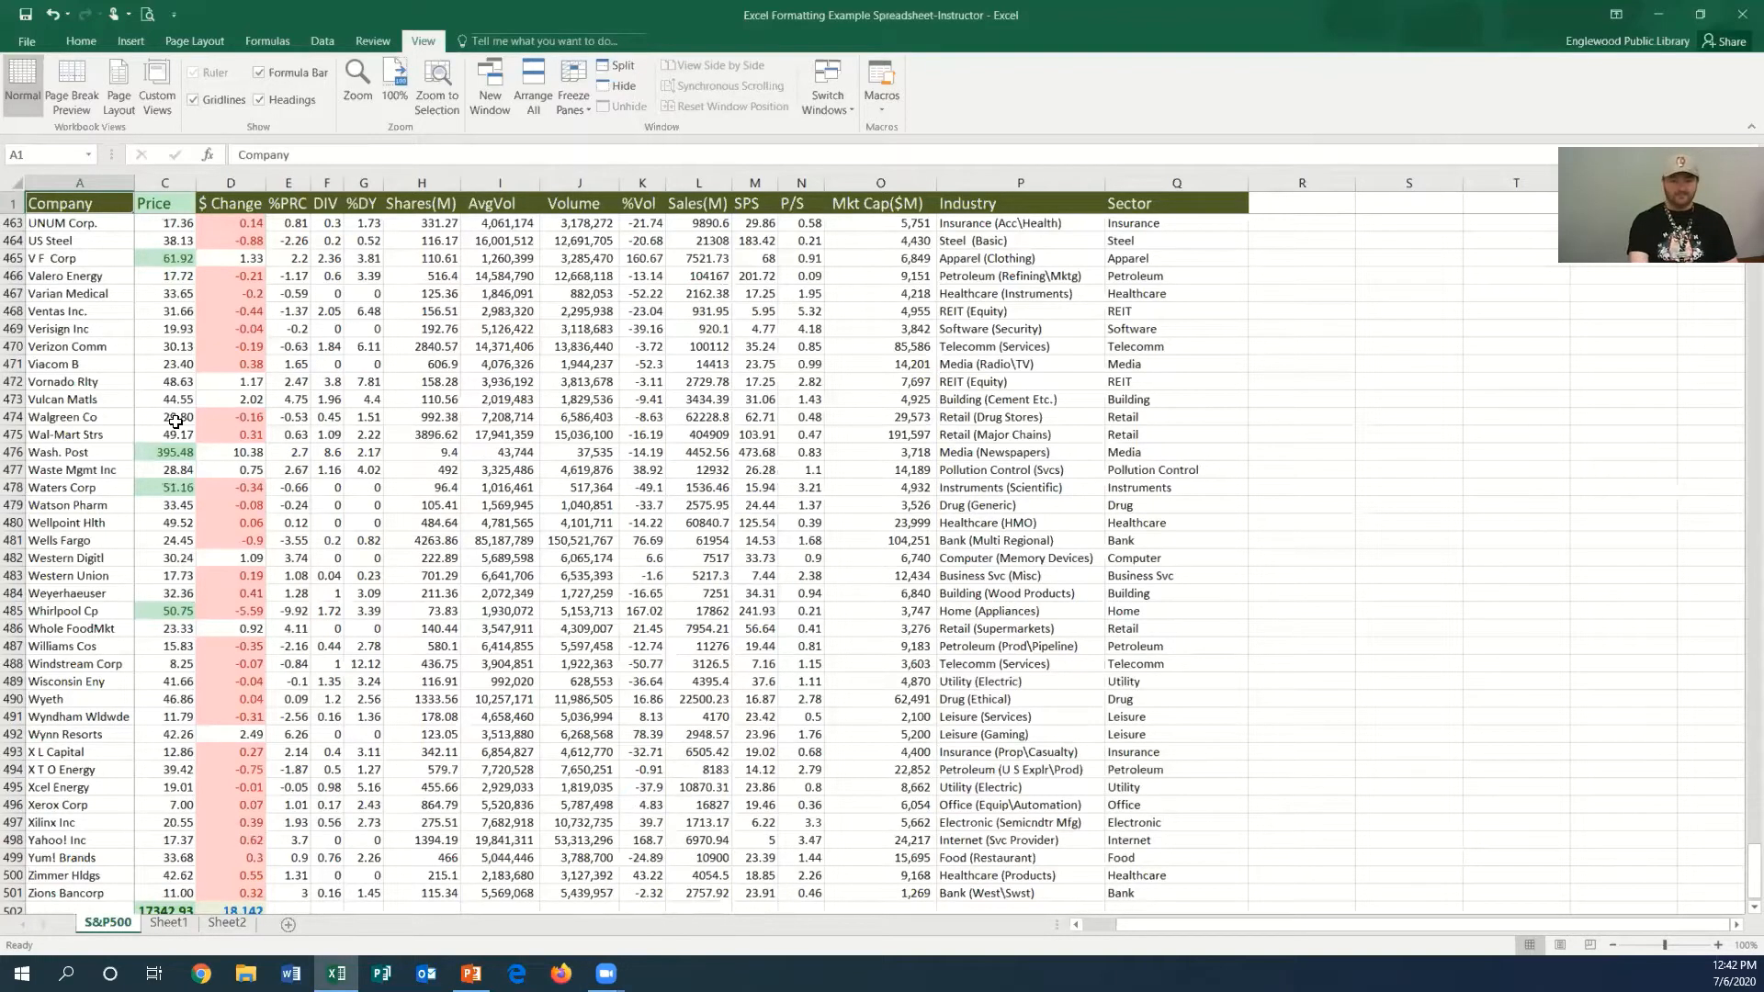
- Jump between the first unfrozen cell B2 and the last used cell of the sheet, ending at B2
scroll(118, 295, up, 20)
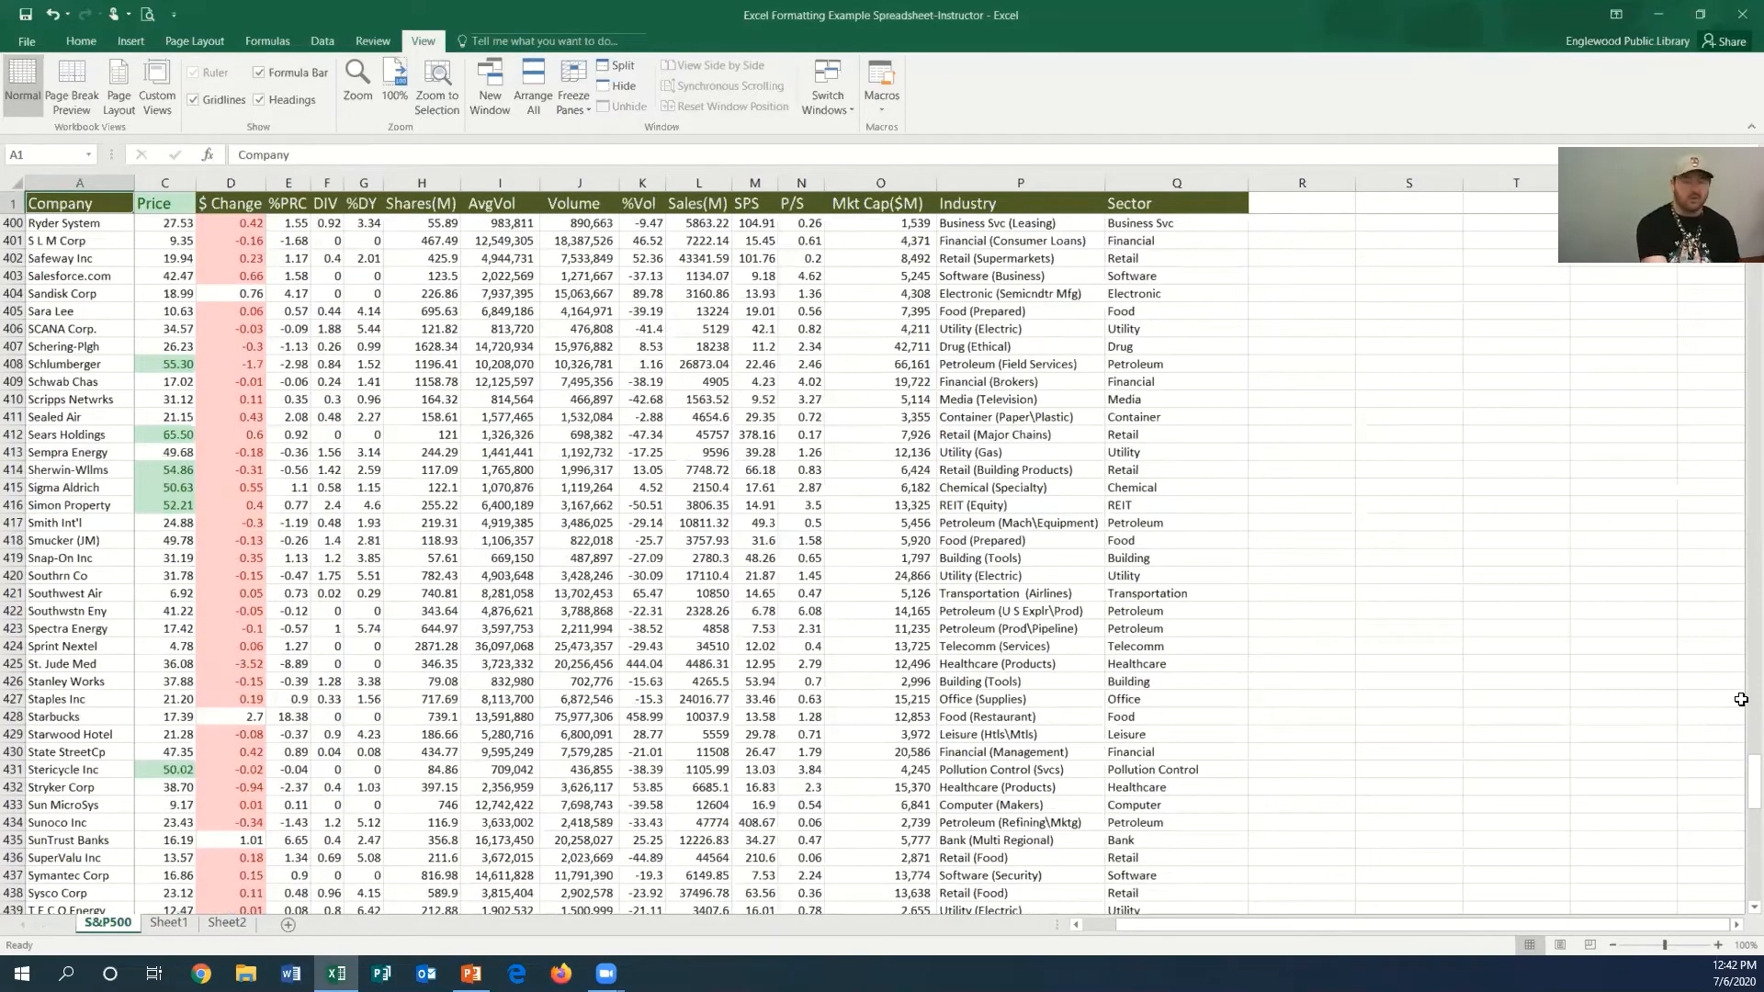
key(ctrl+Home)
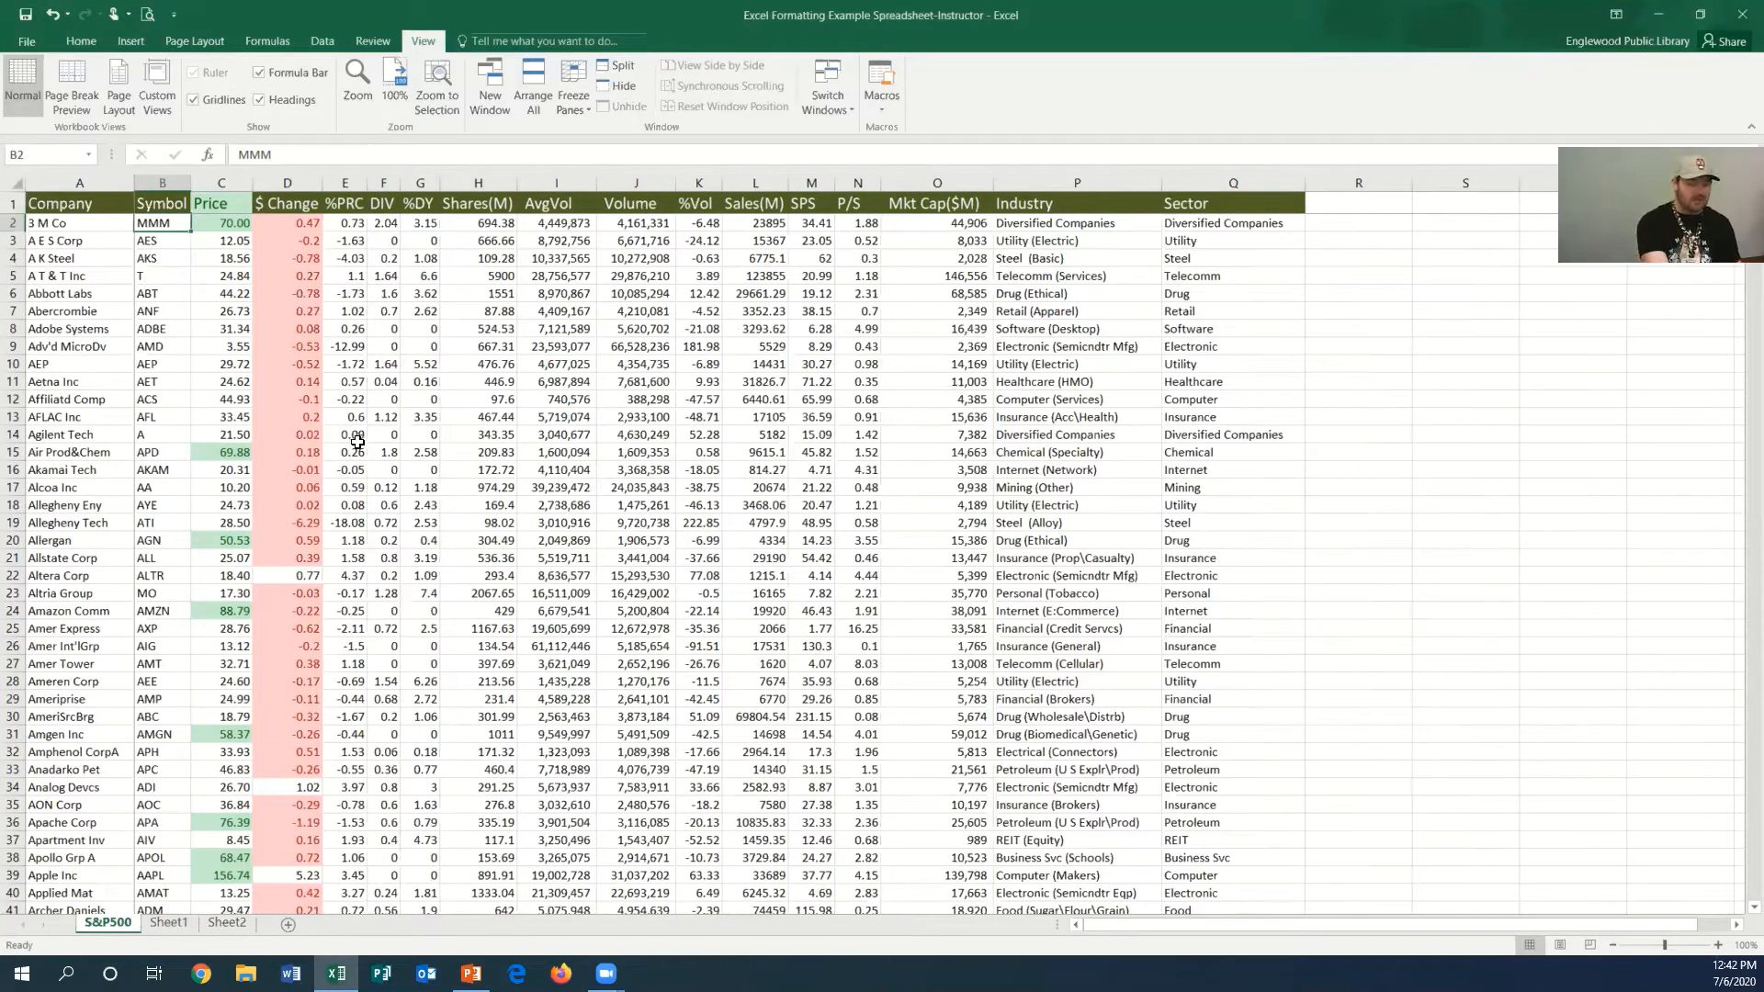
key(ctrl+End)
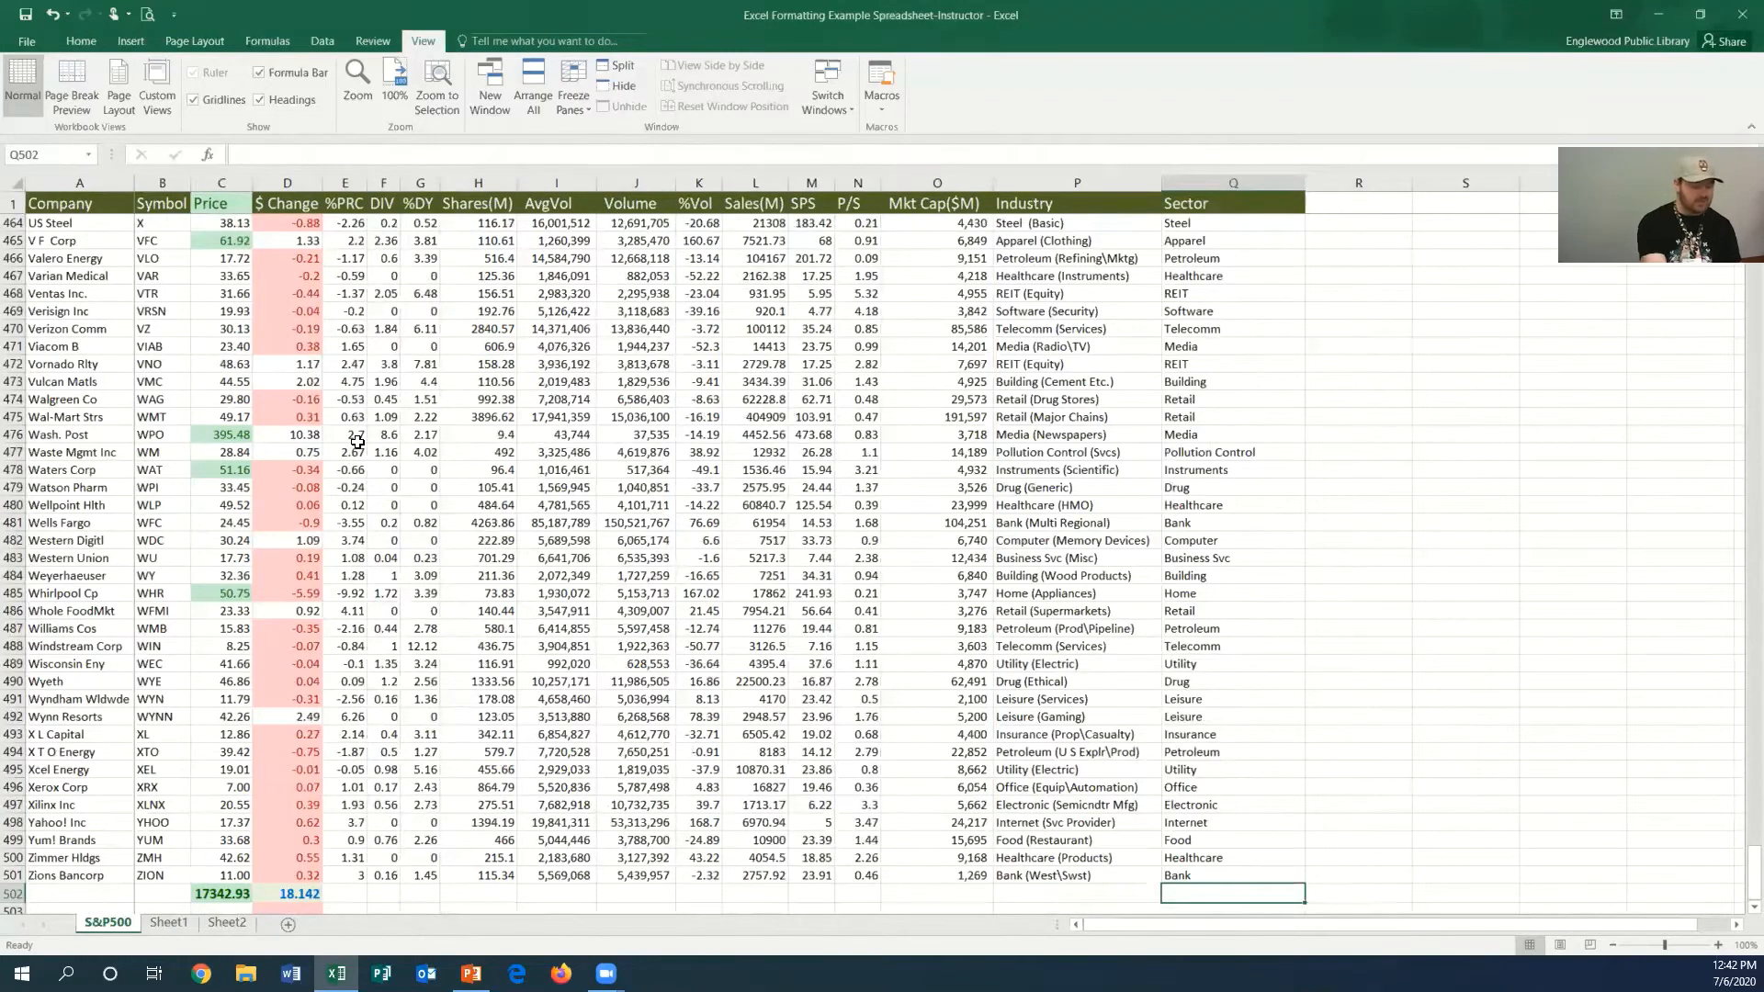
key(ctrl+Home)
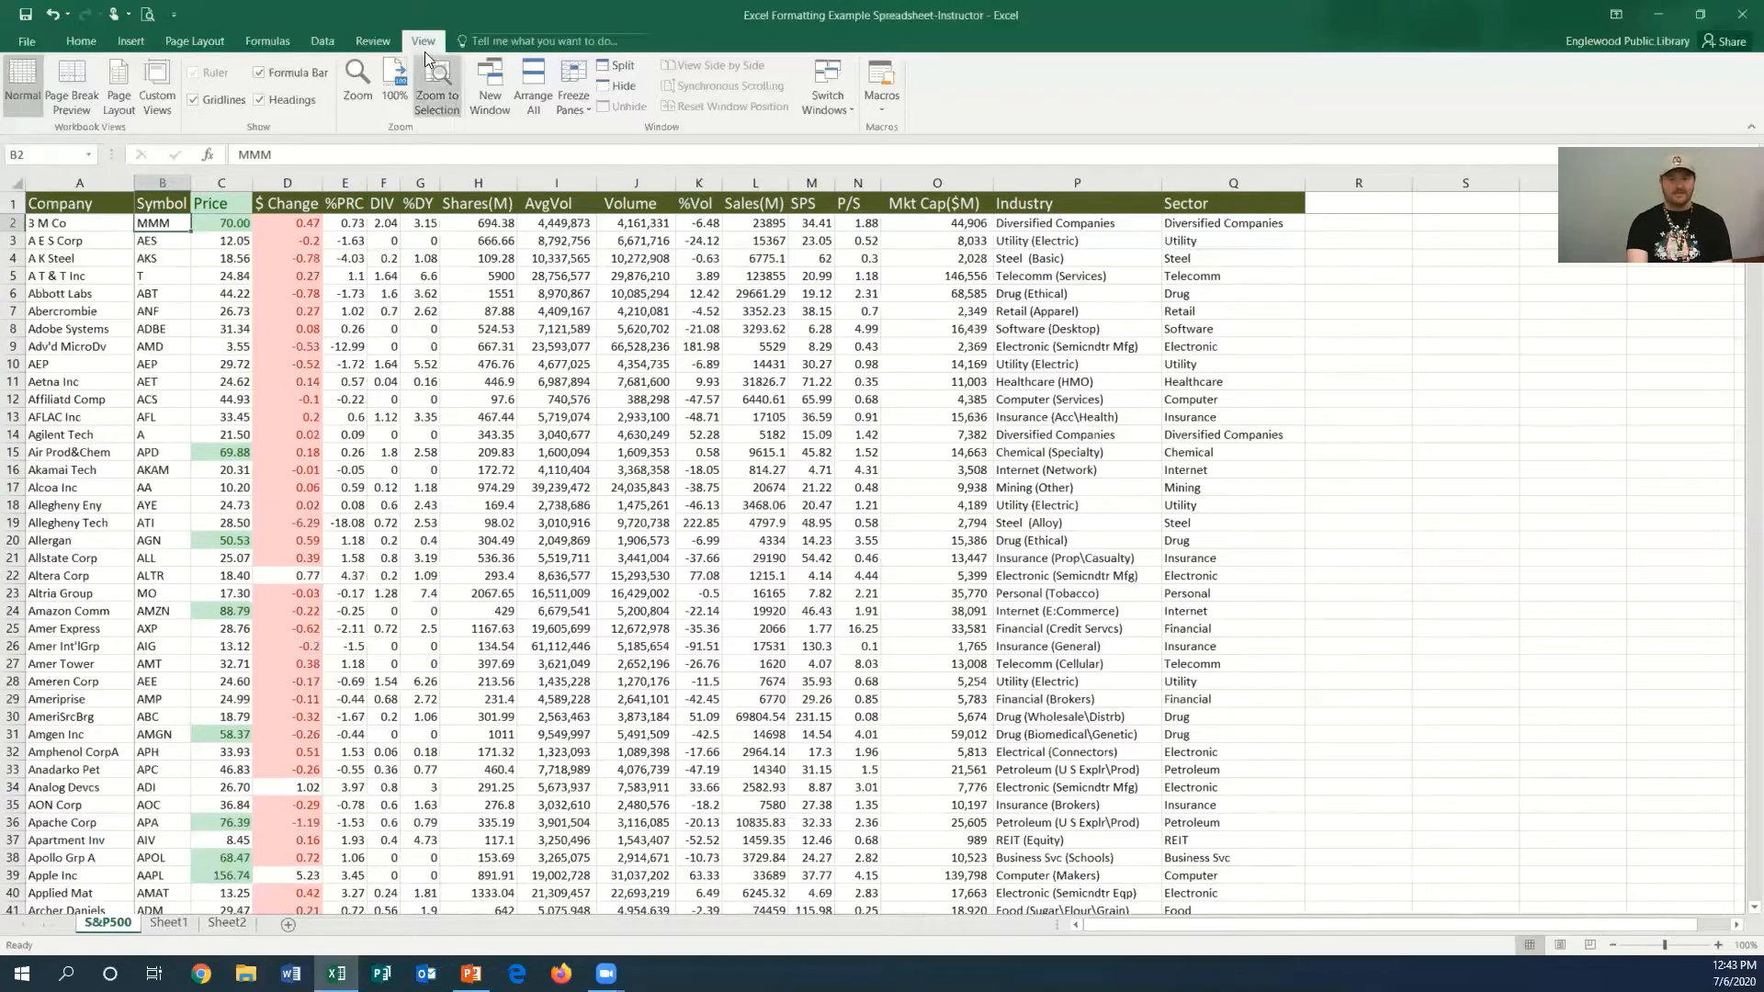
- Format the range $A$1:$Q$501 as a table with headers, using a green Medium style with banded rows
click(77, 43)
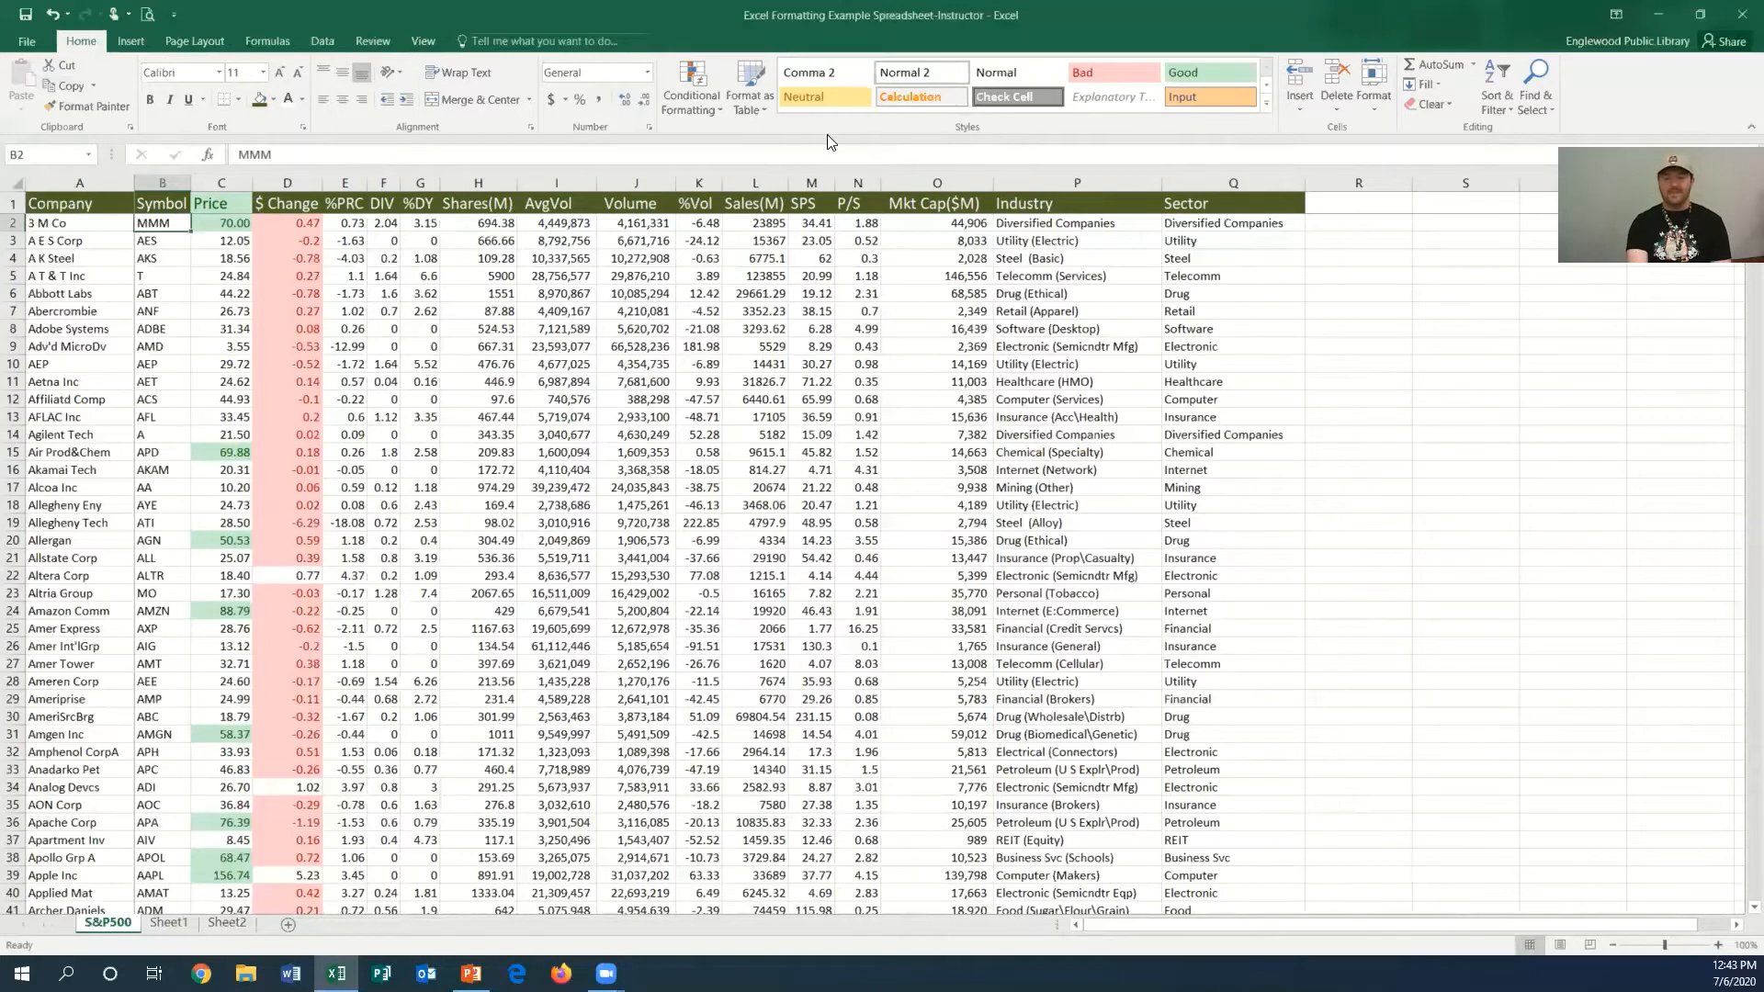
click(751, 85)
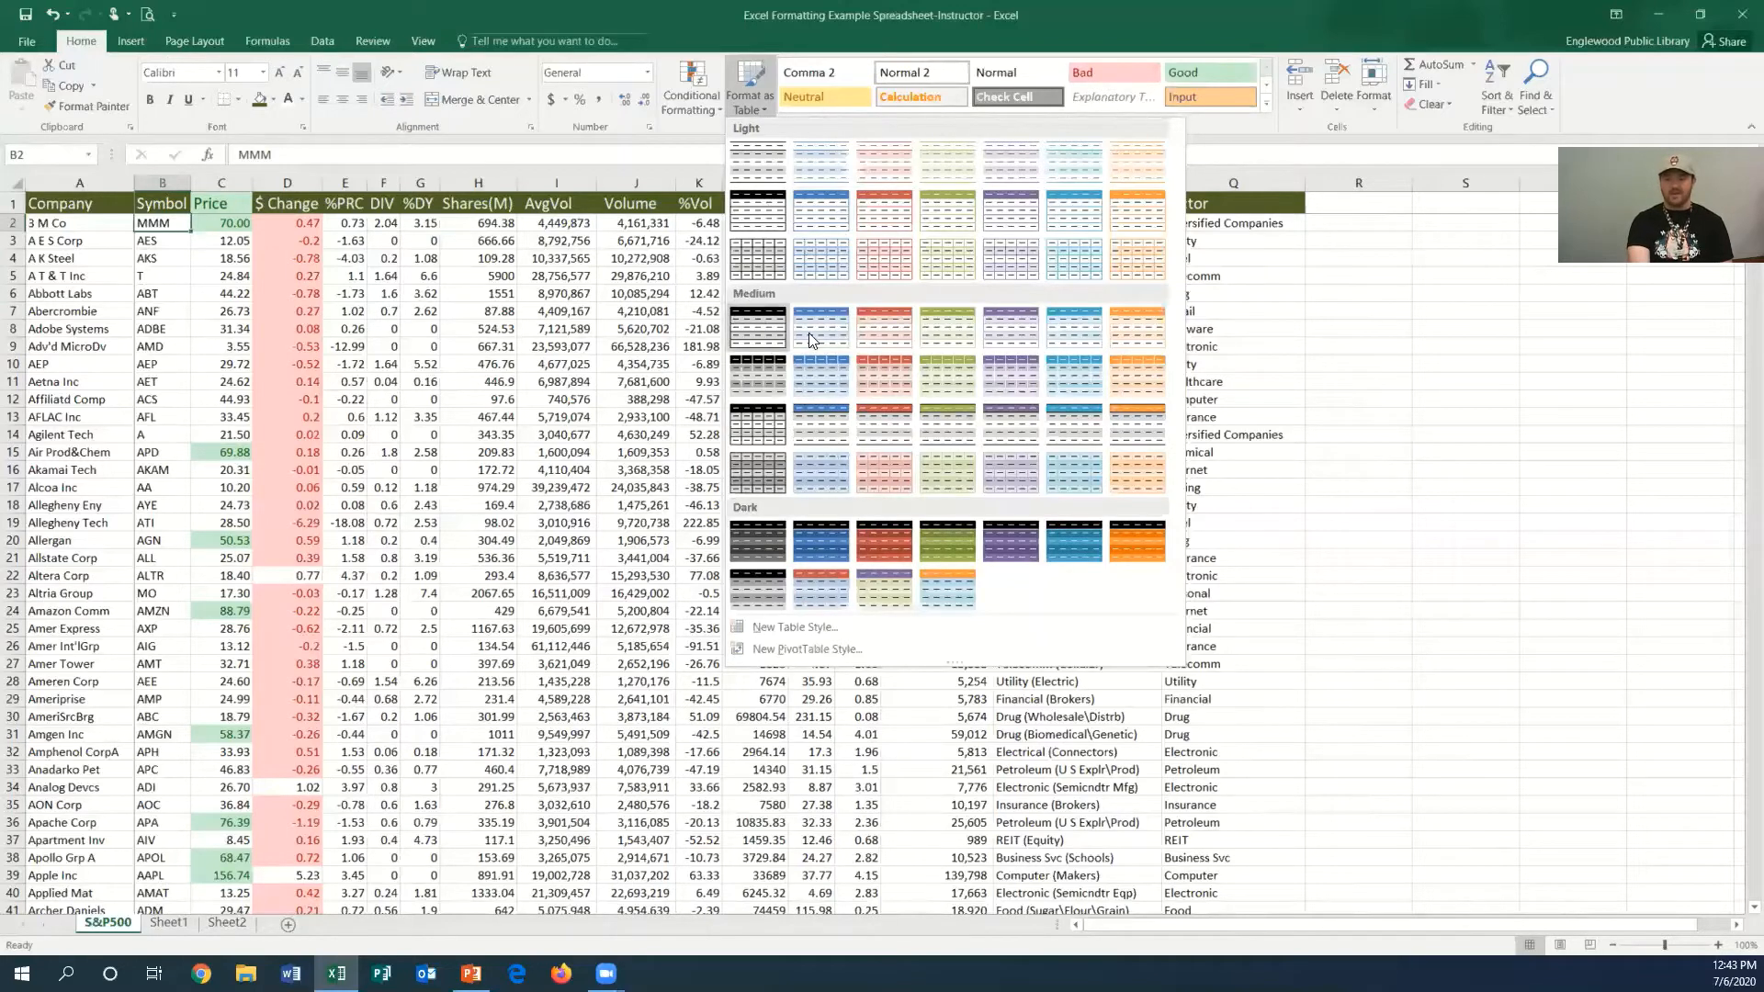
click(944, 344)
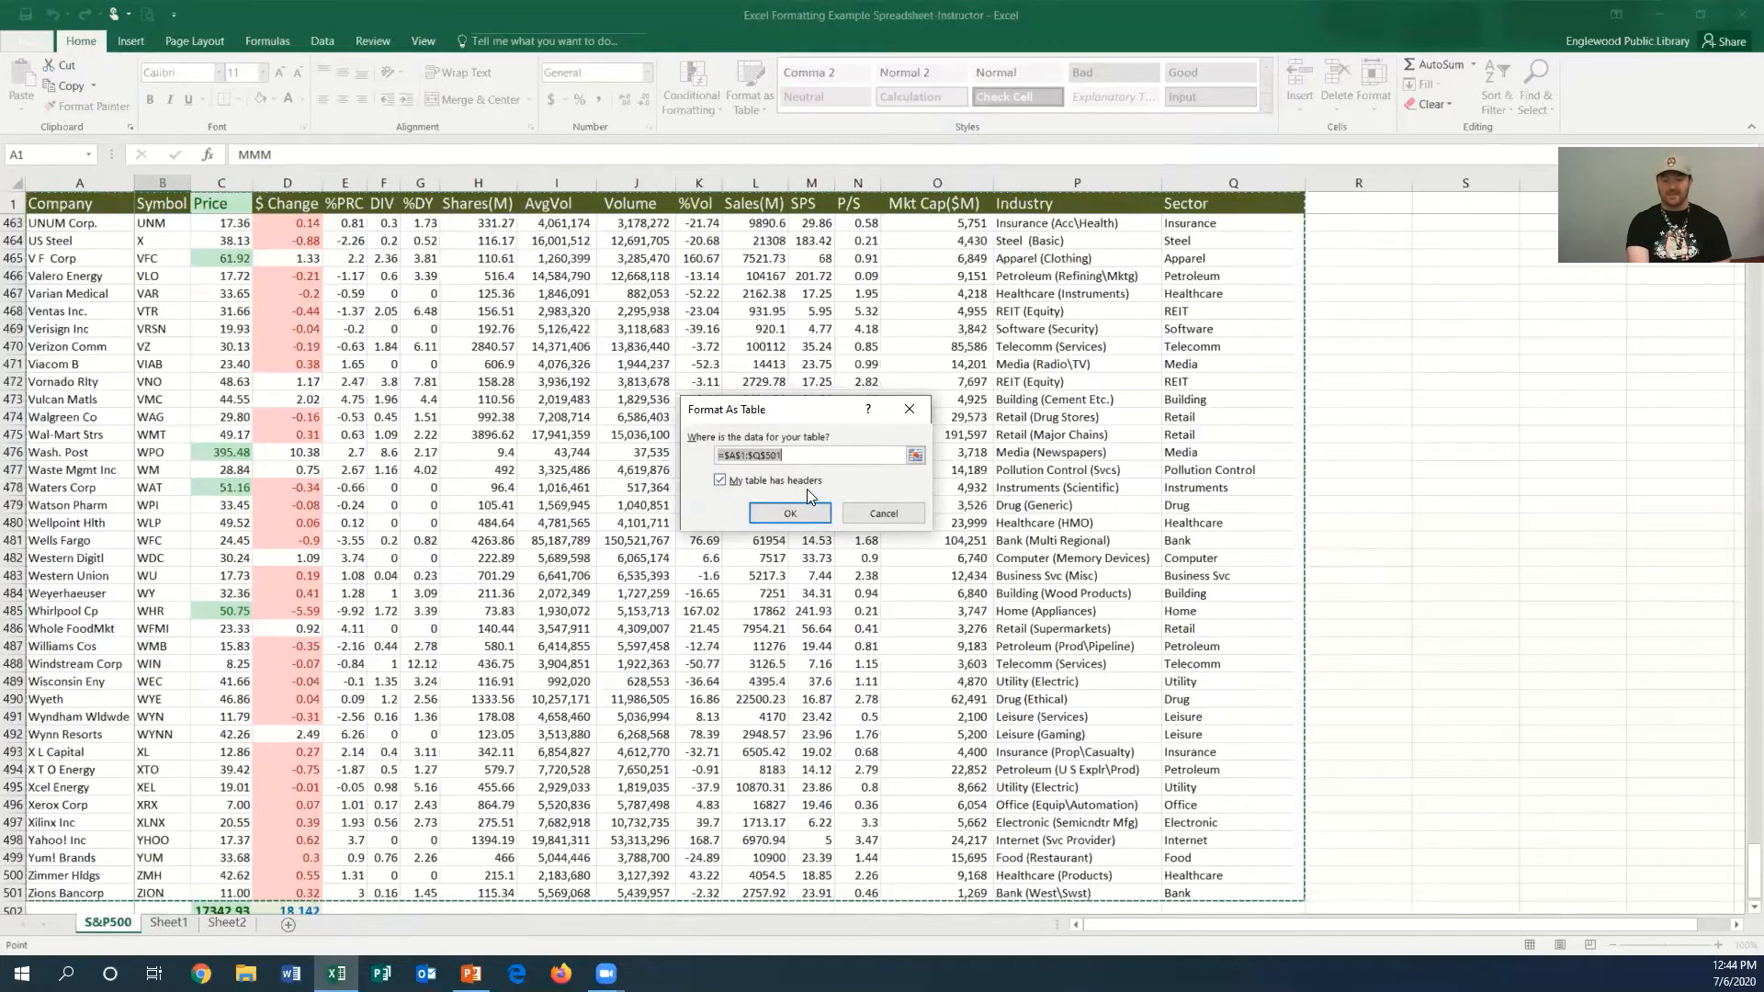
click(805, 514)
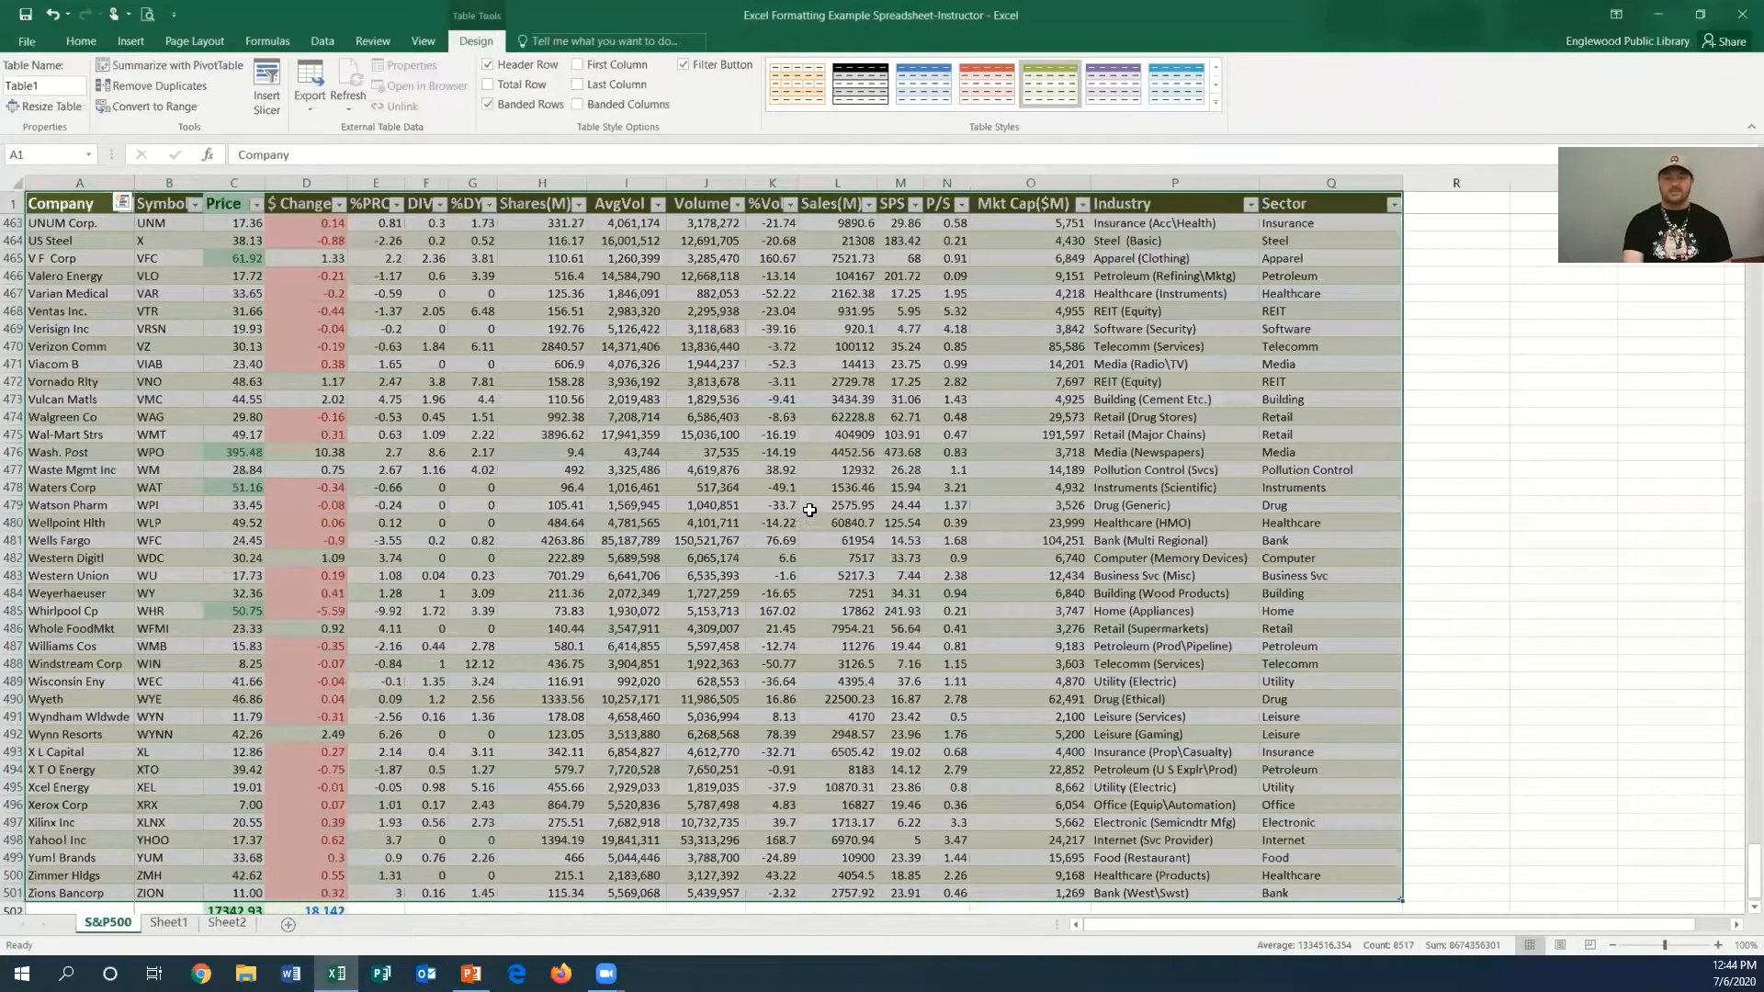
click(722, 504)
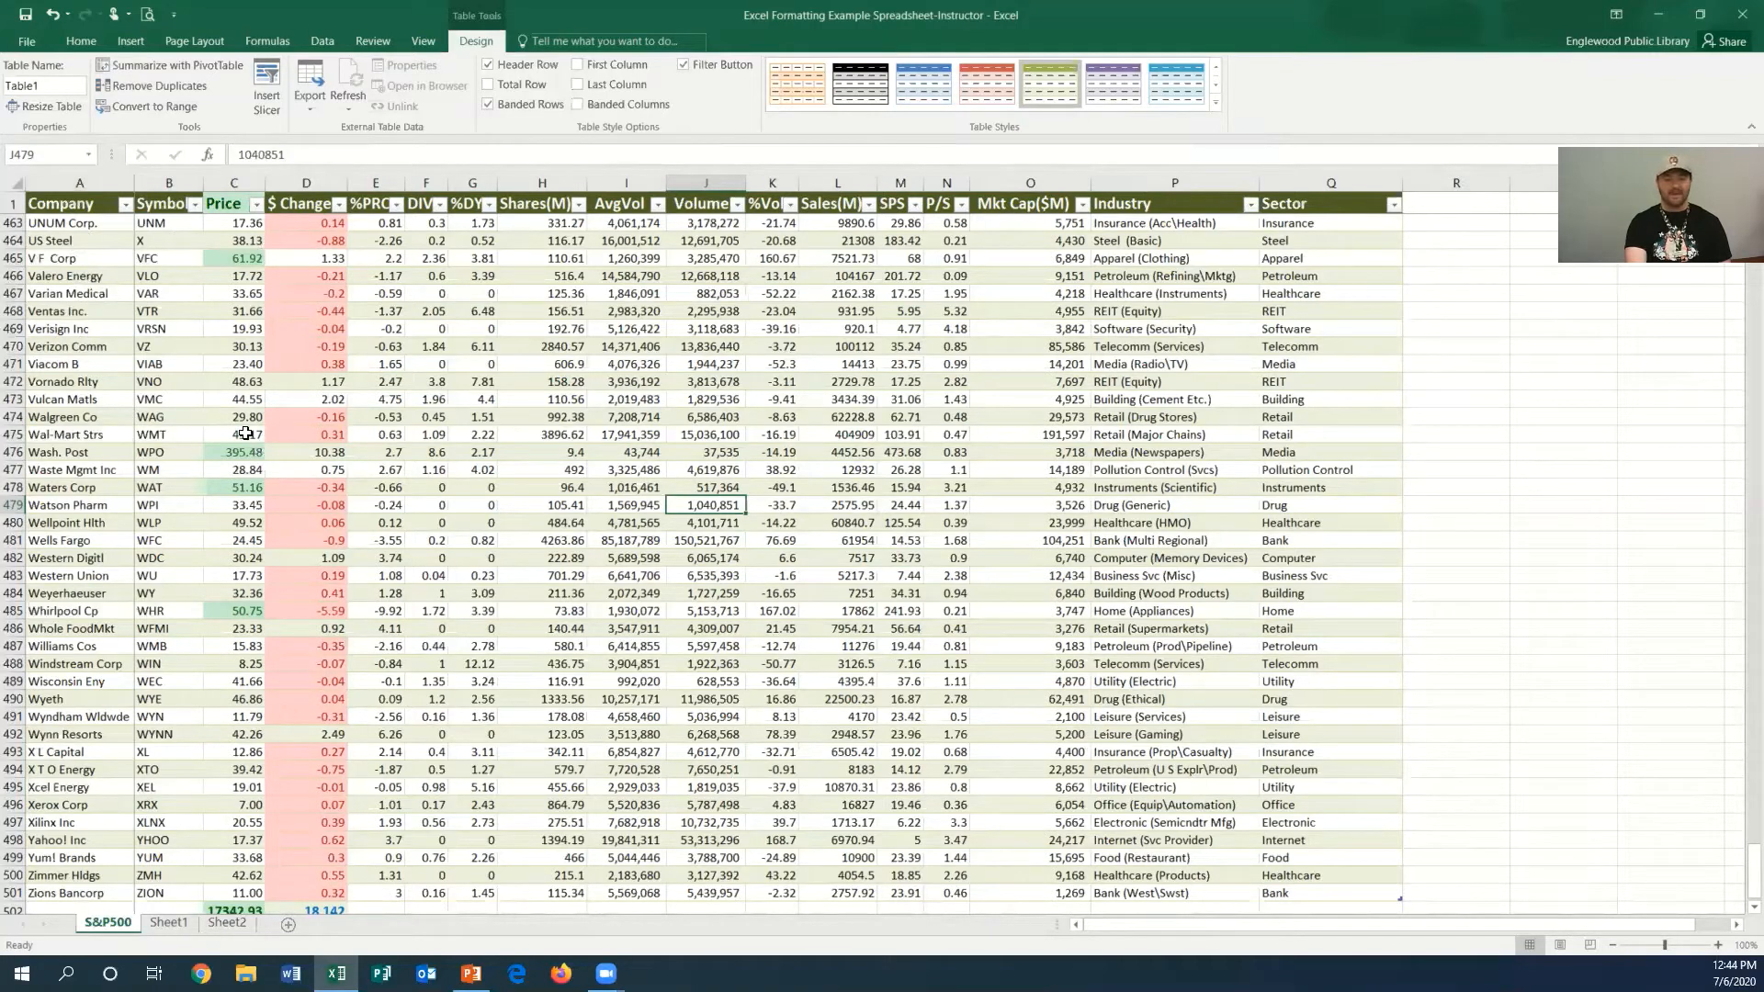
- Sort the table by the Company column from A to Z
click(126, 204)
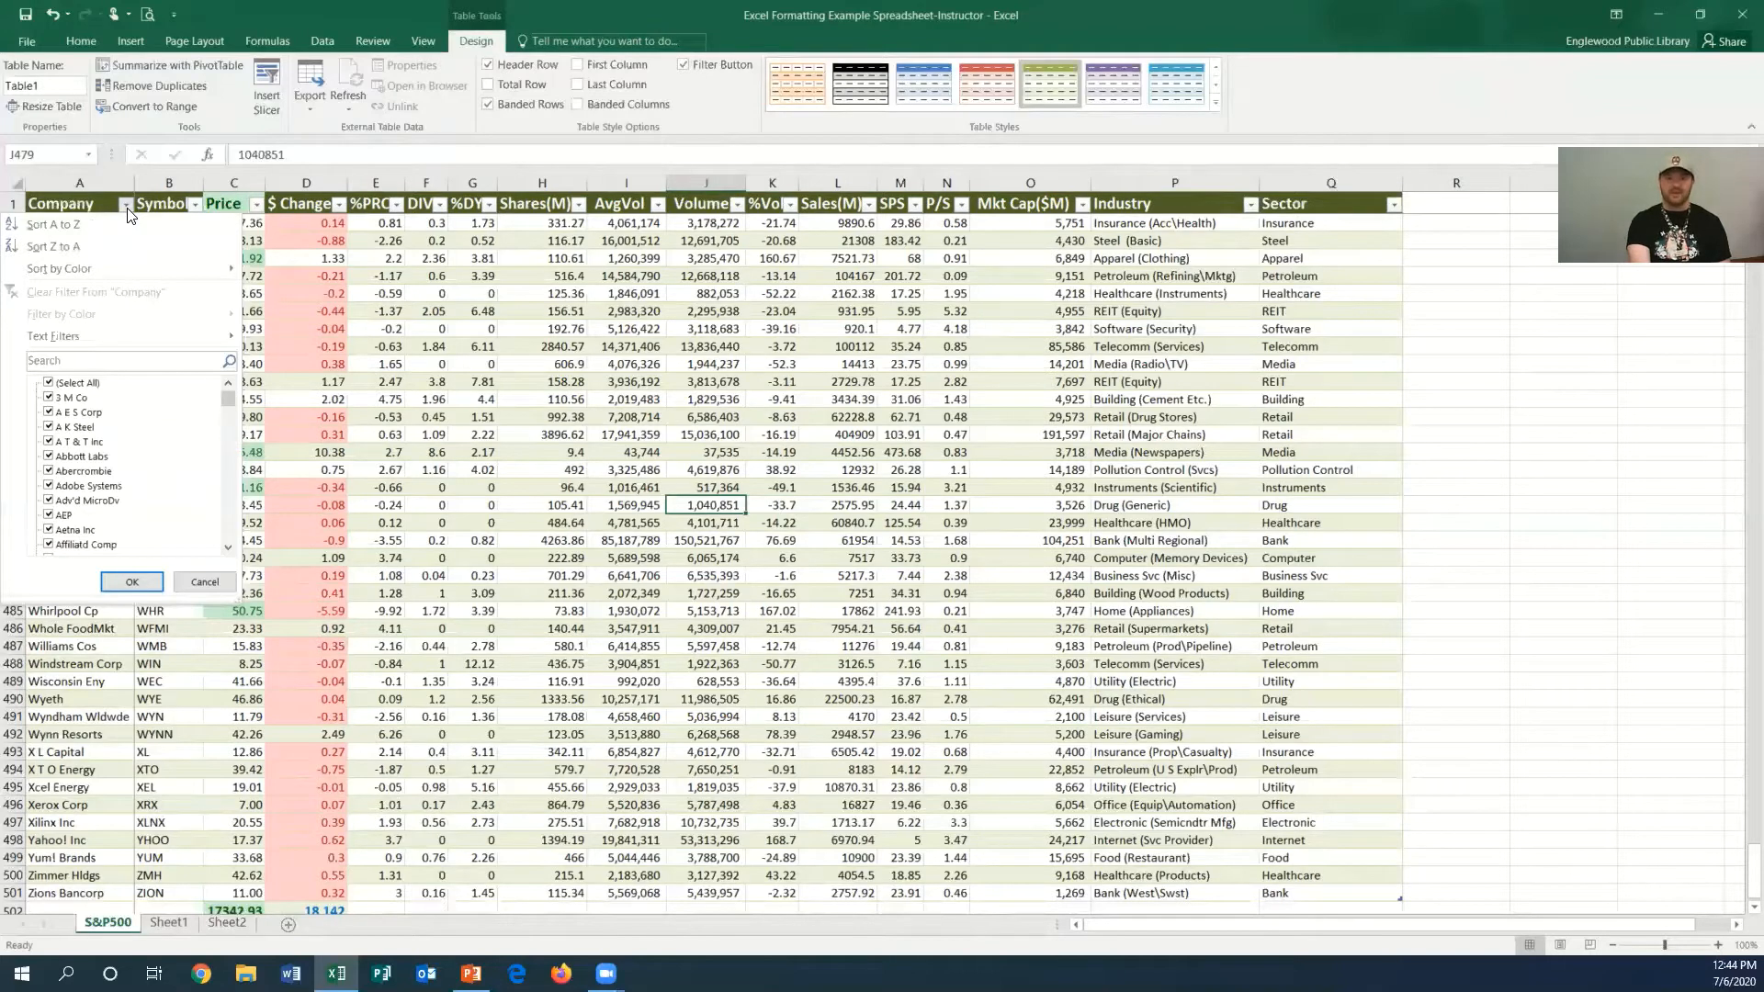
click(47, 225)
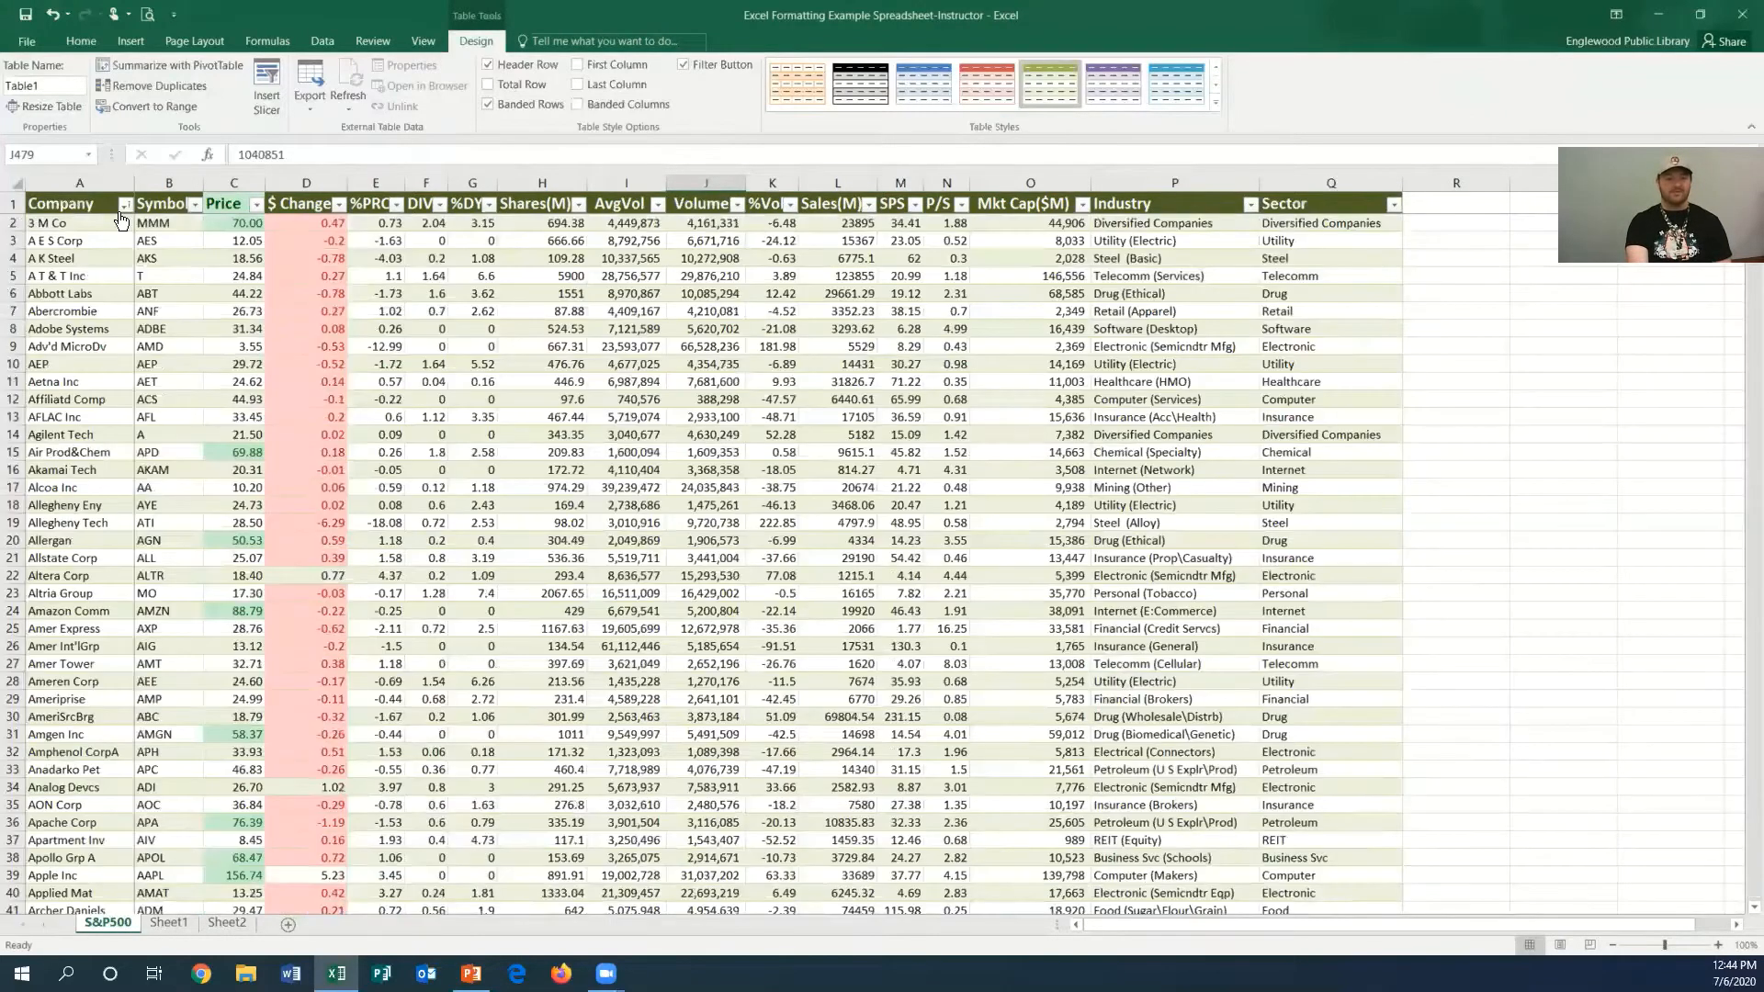
click(110, 279)
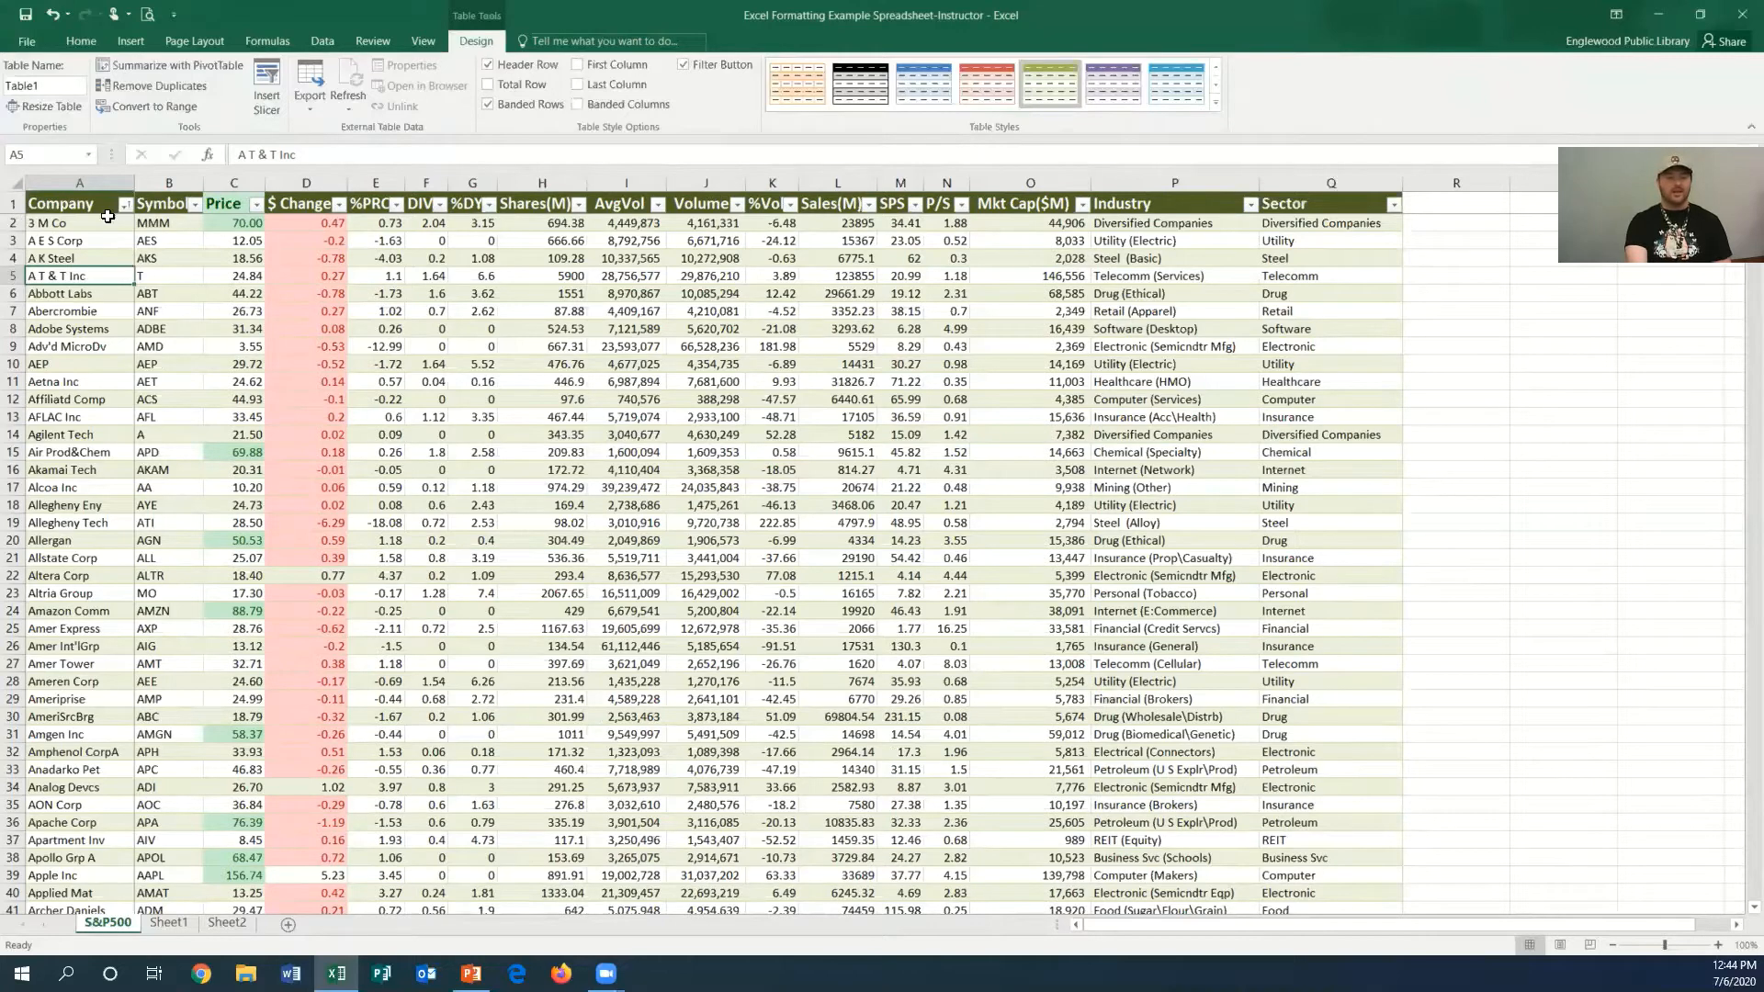
- Filter the Company column to show only A K Steel
click(124, 203)
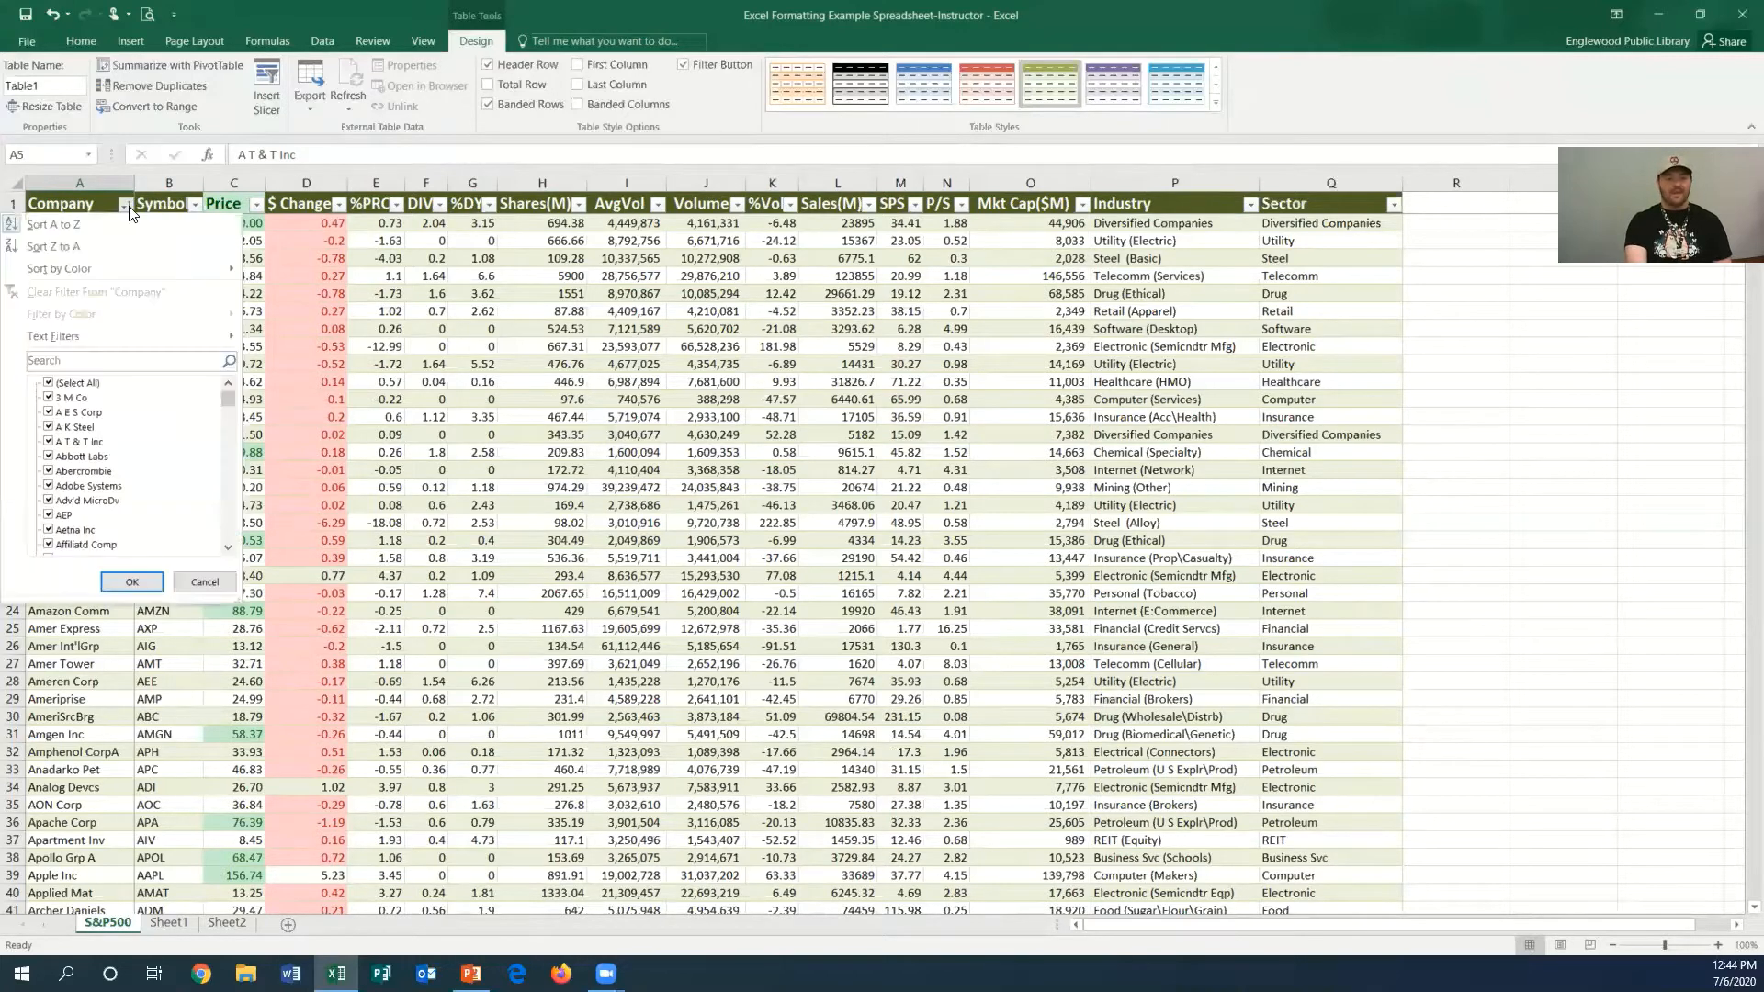
click(48, 383)
click(50, 427)
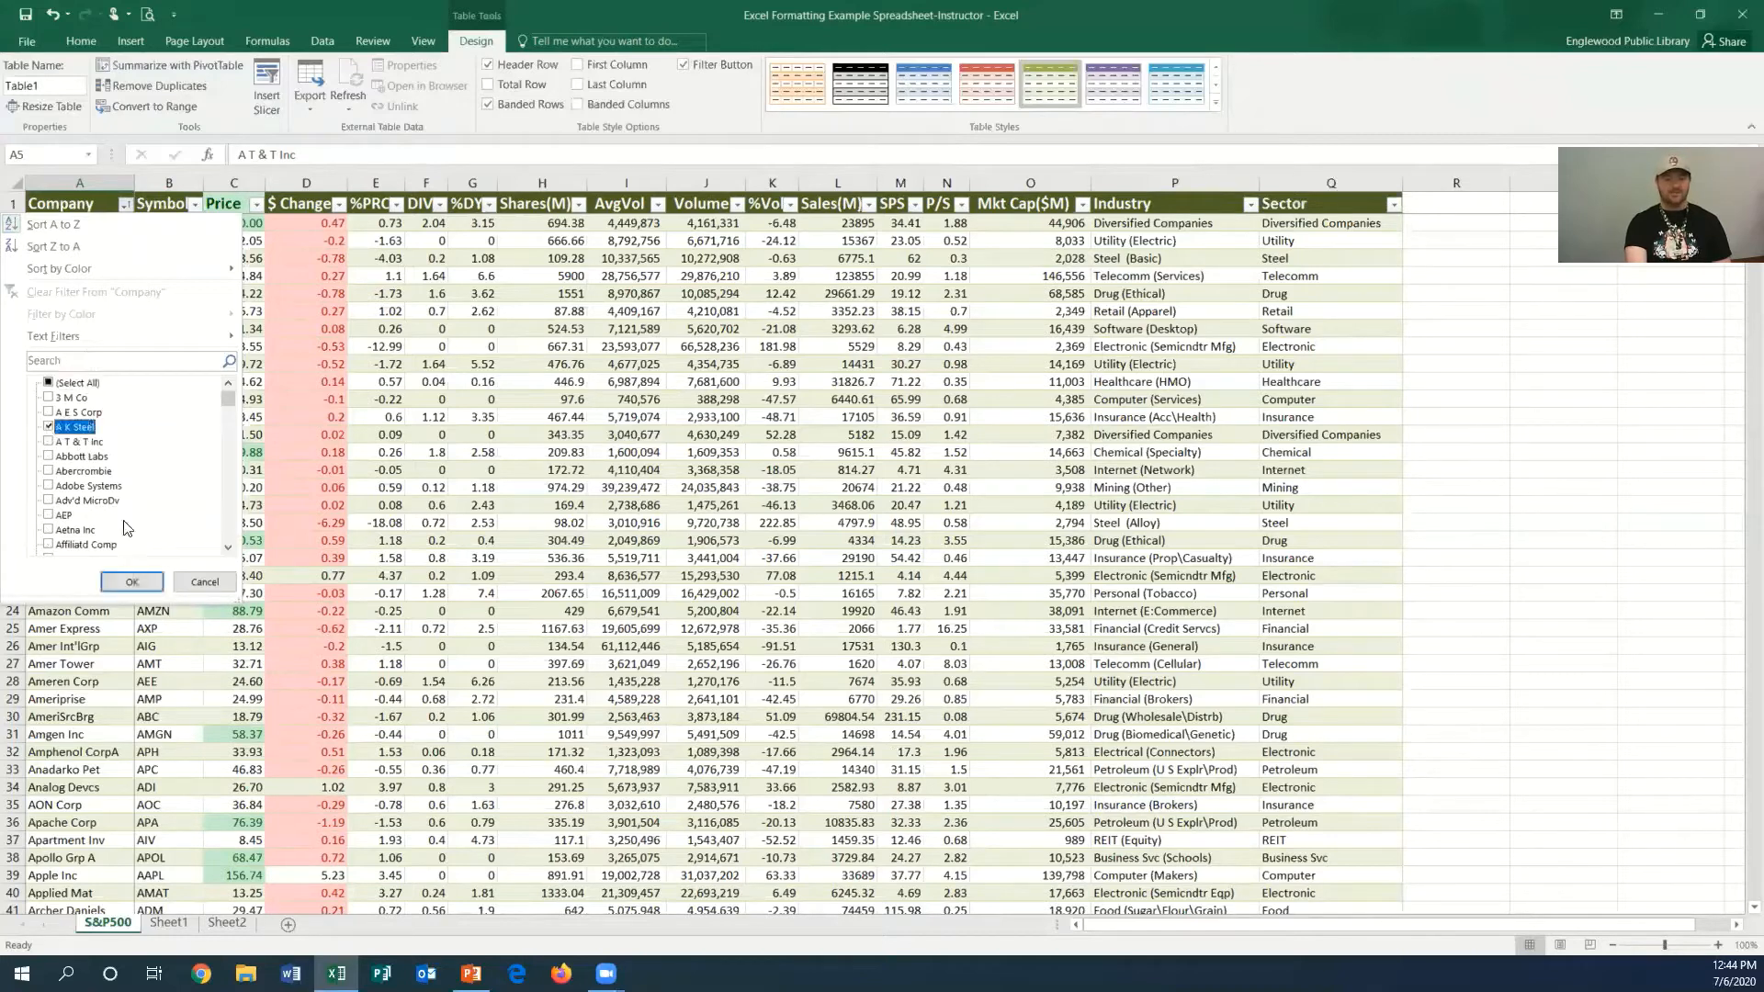
click(133, 582)
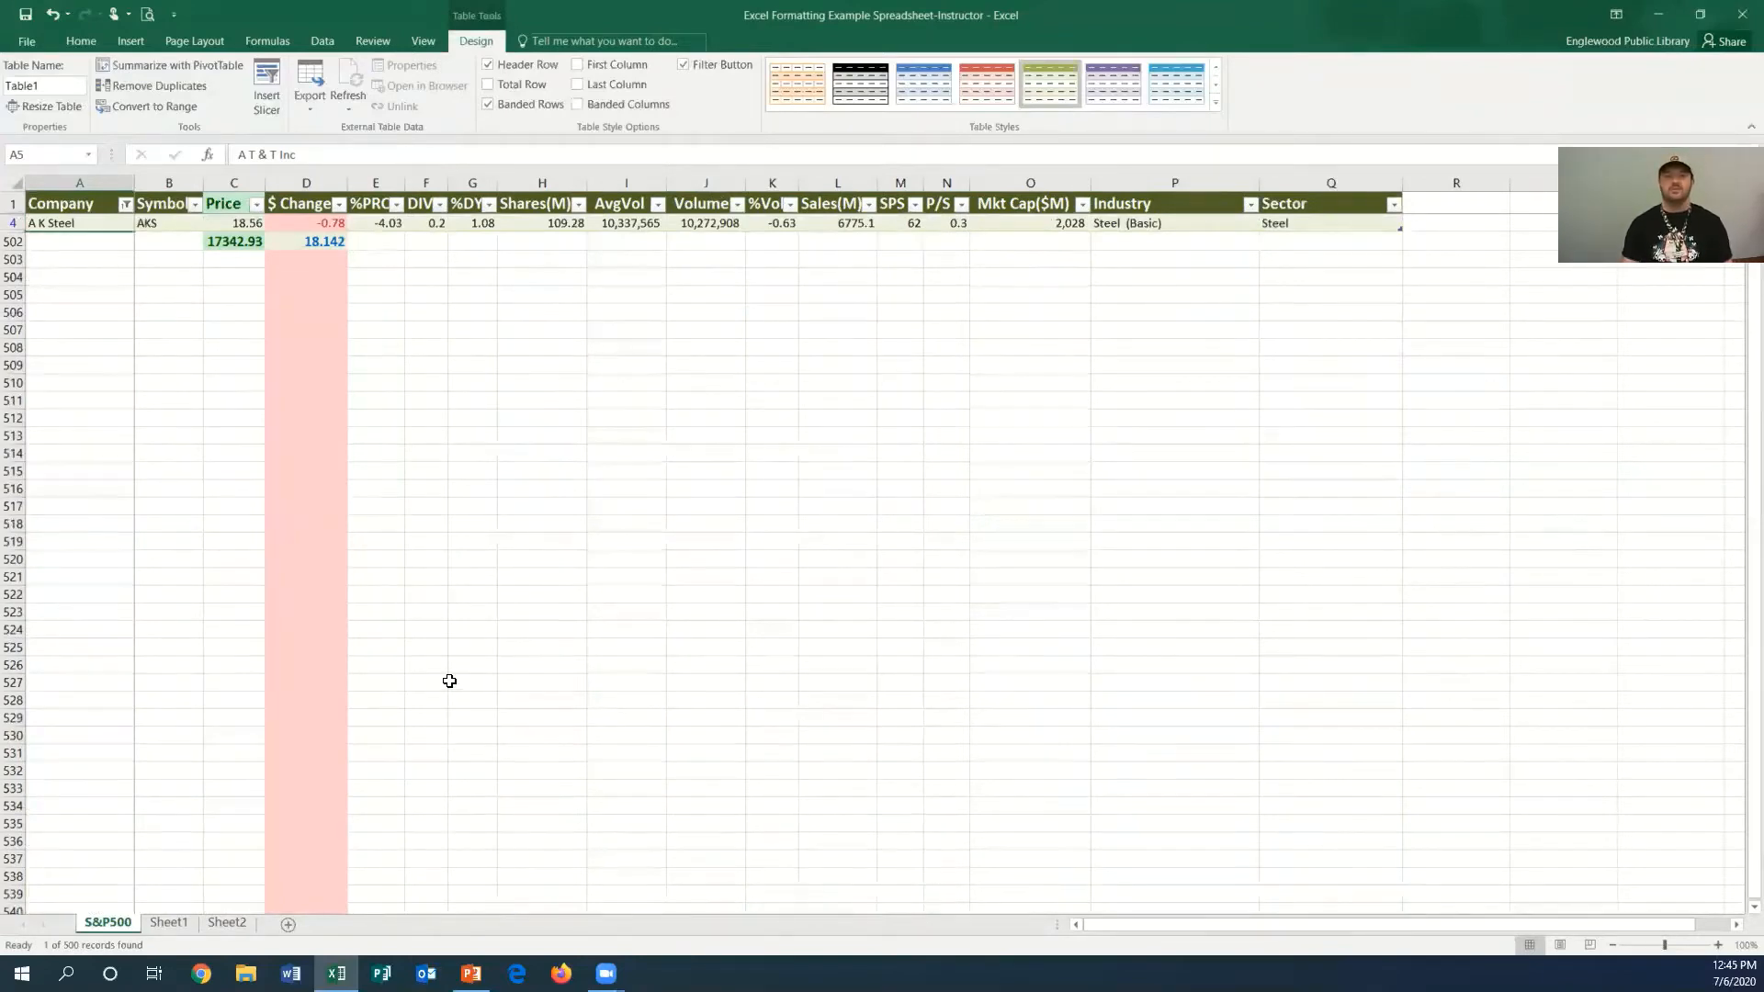
- Restore all companies in the Company column filter
click(126, 204)
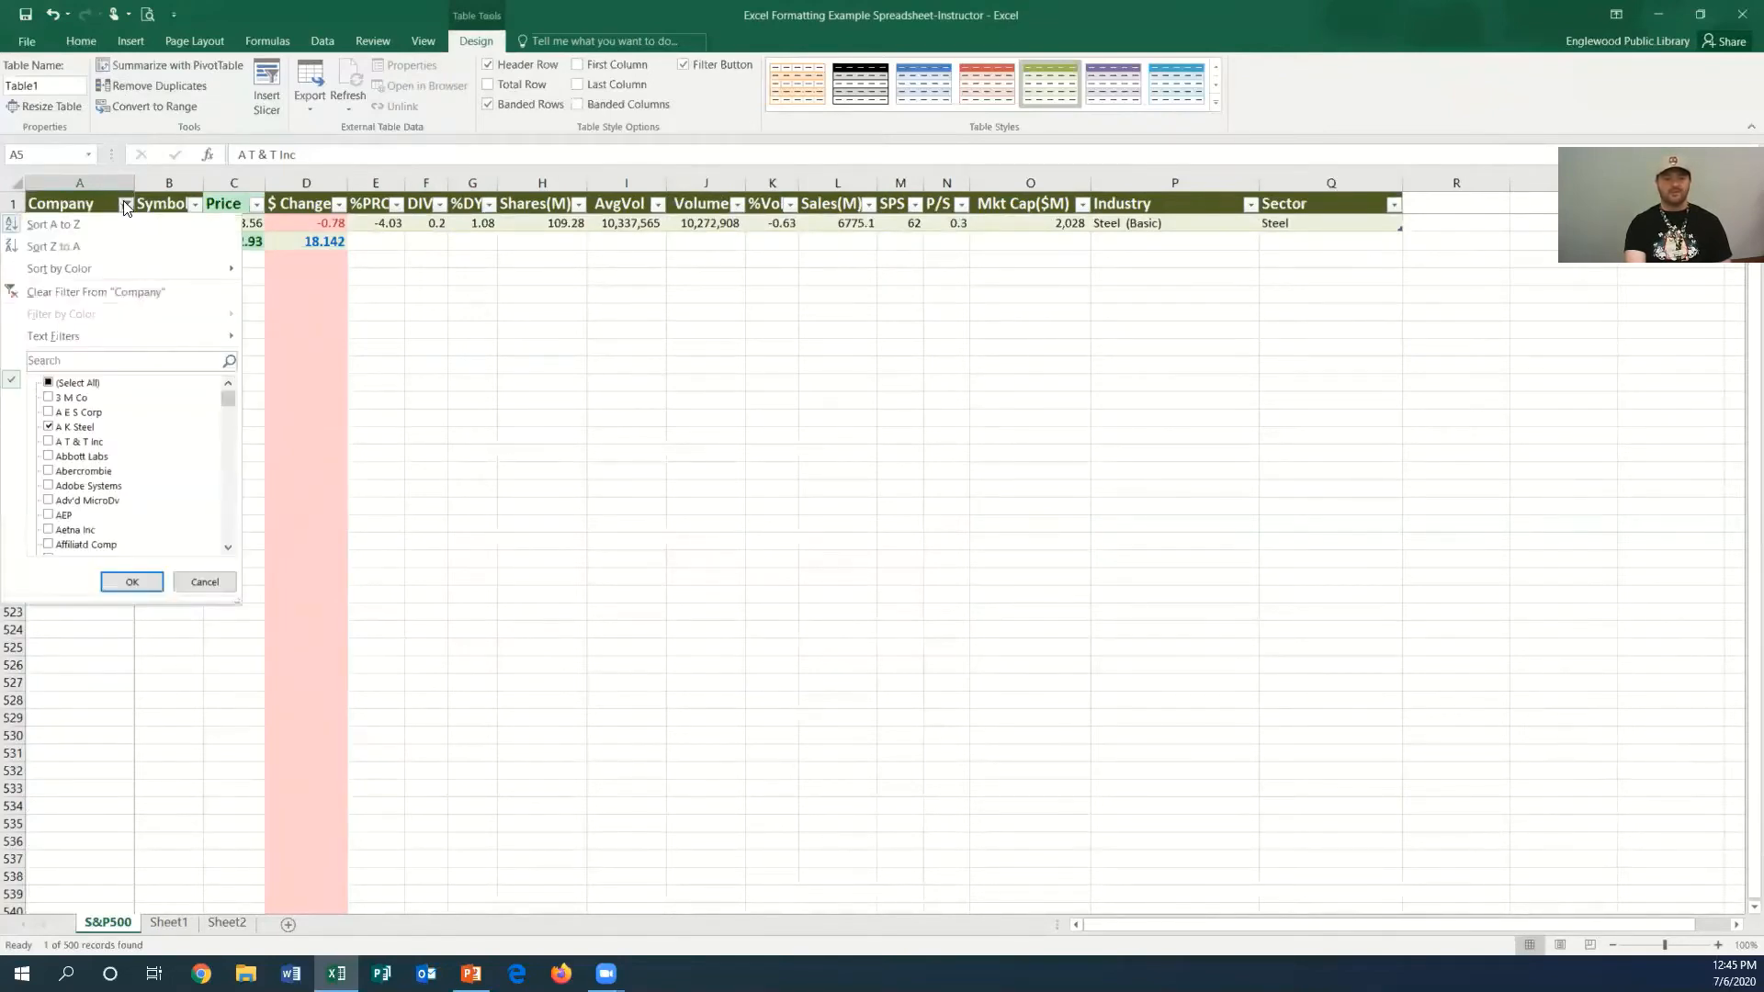
click(49, 382)
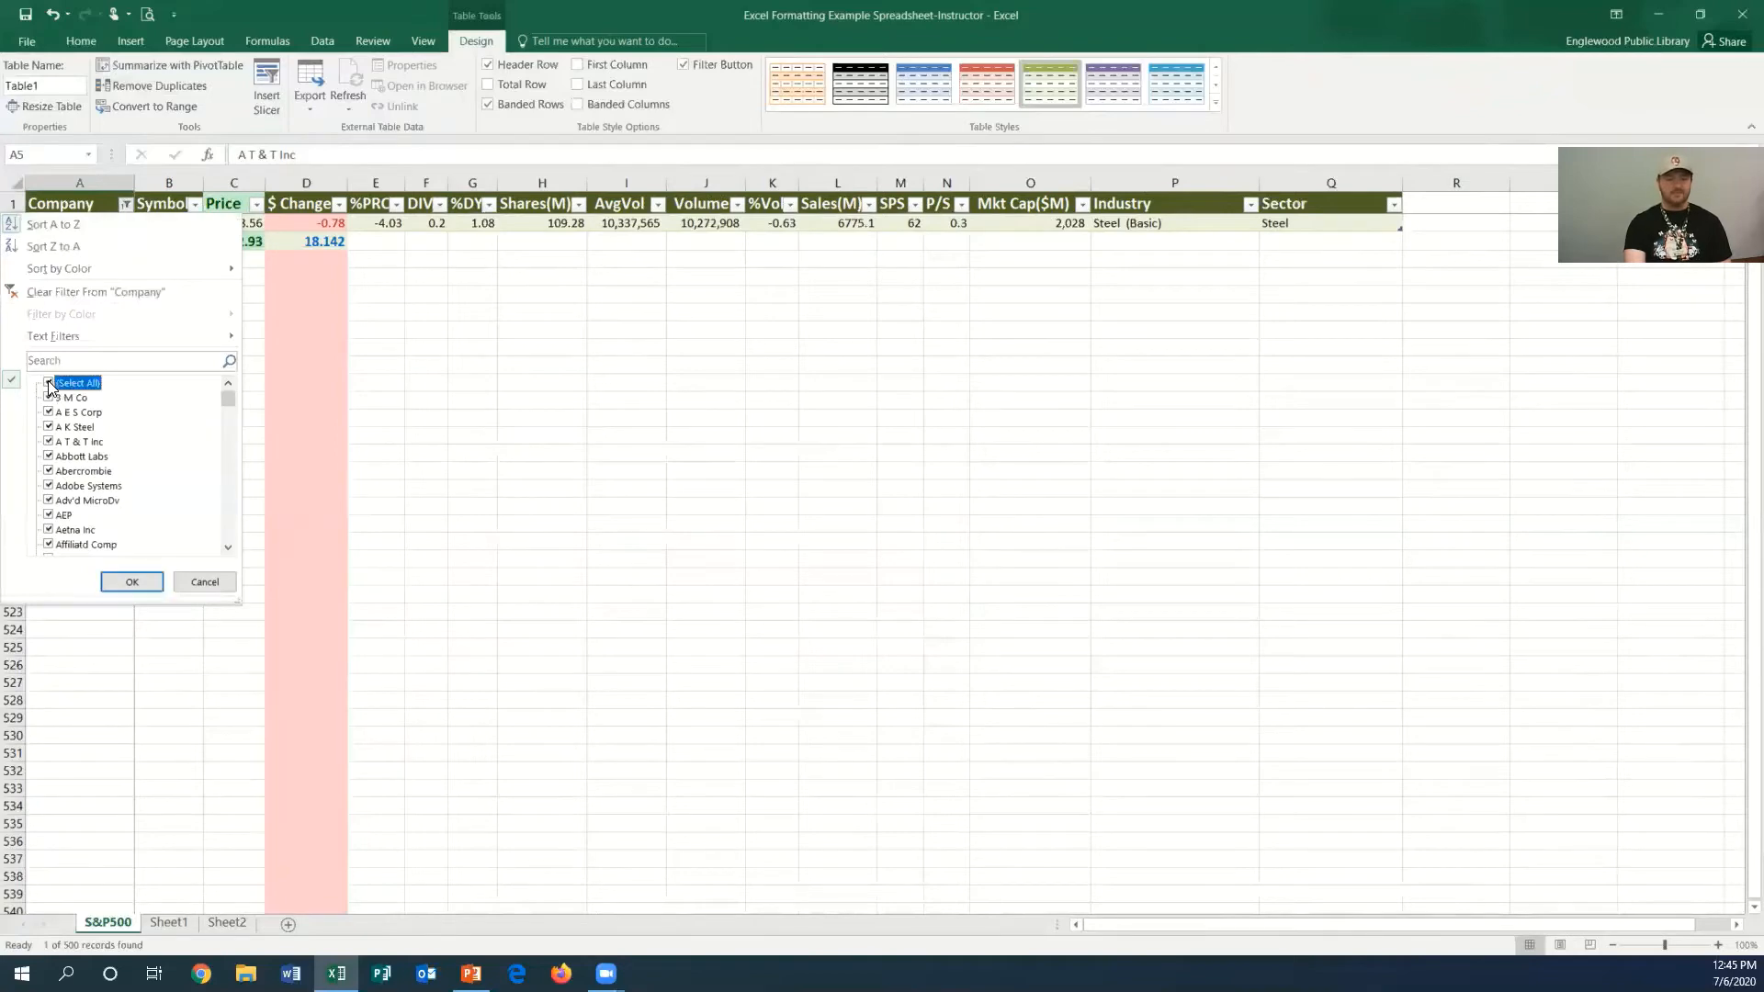
click(148, 584)
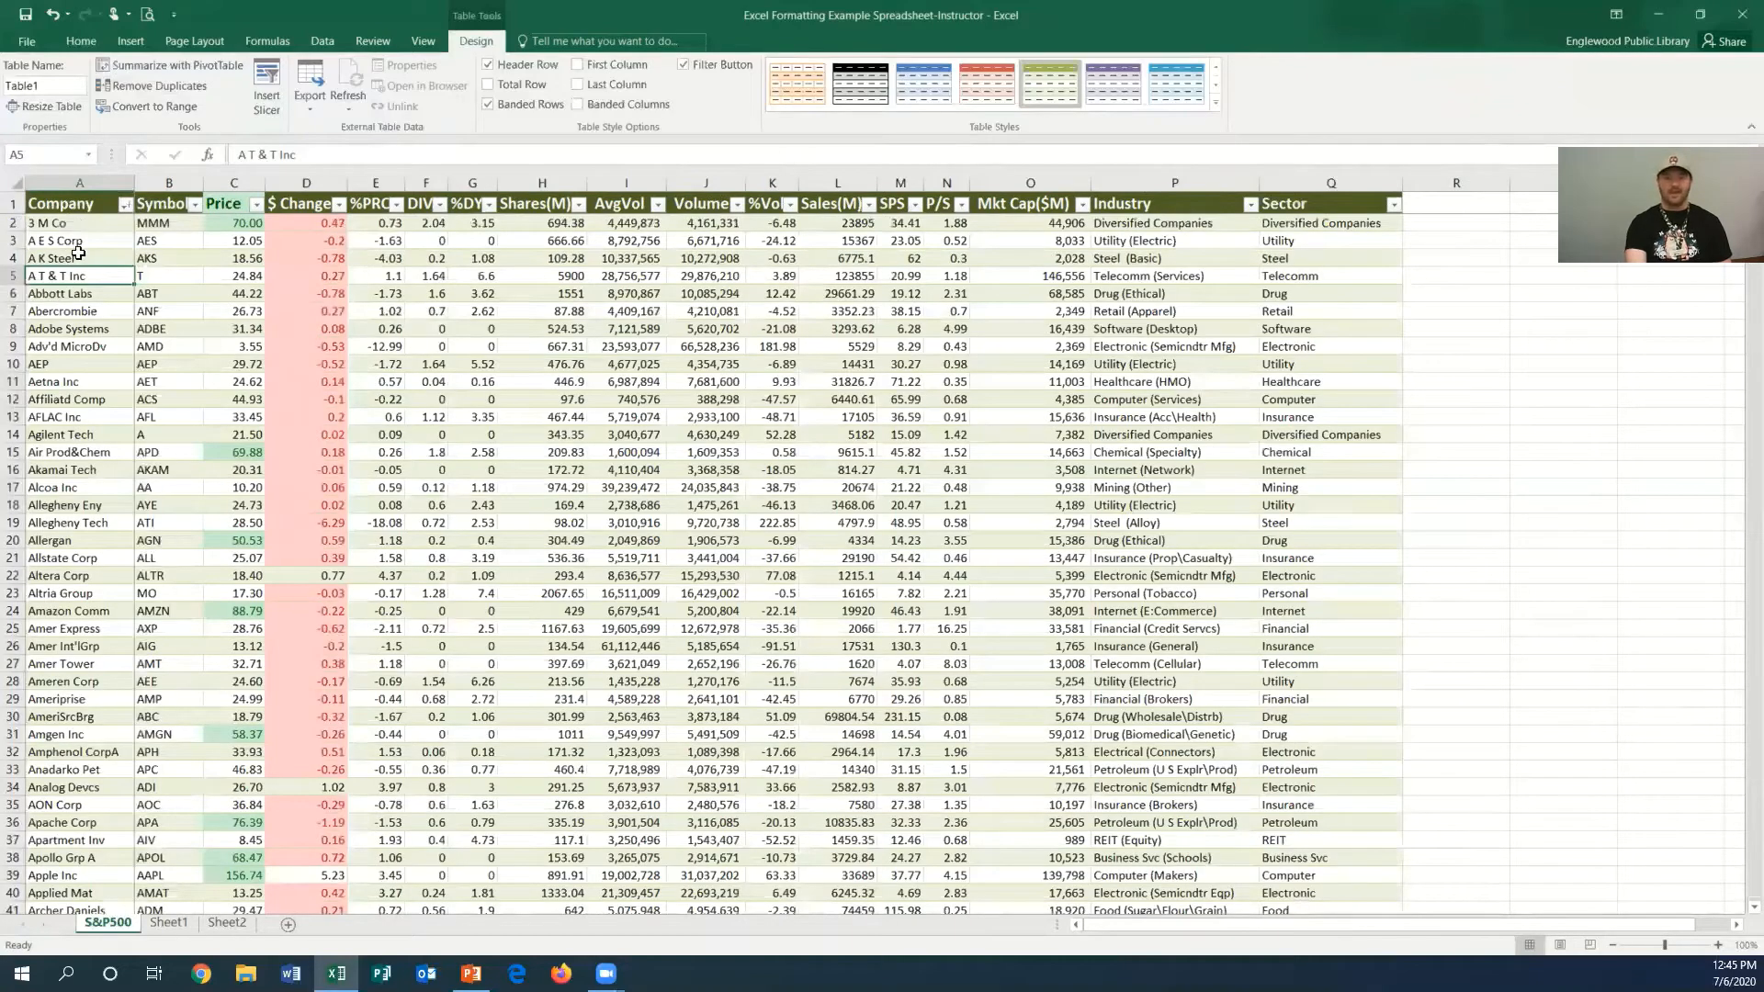
click(125, 204)
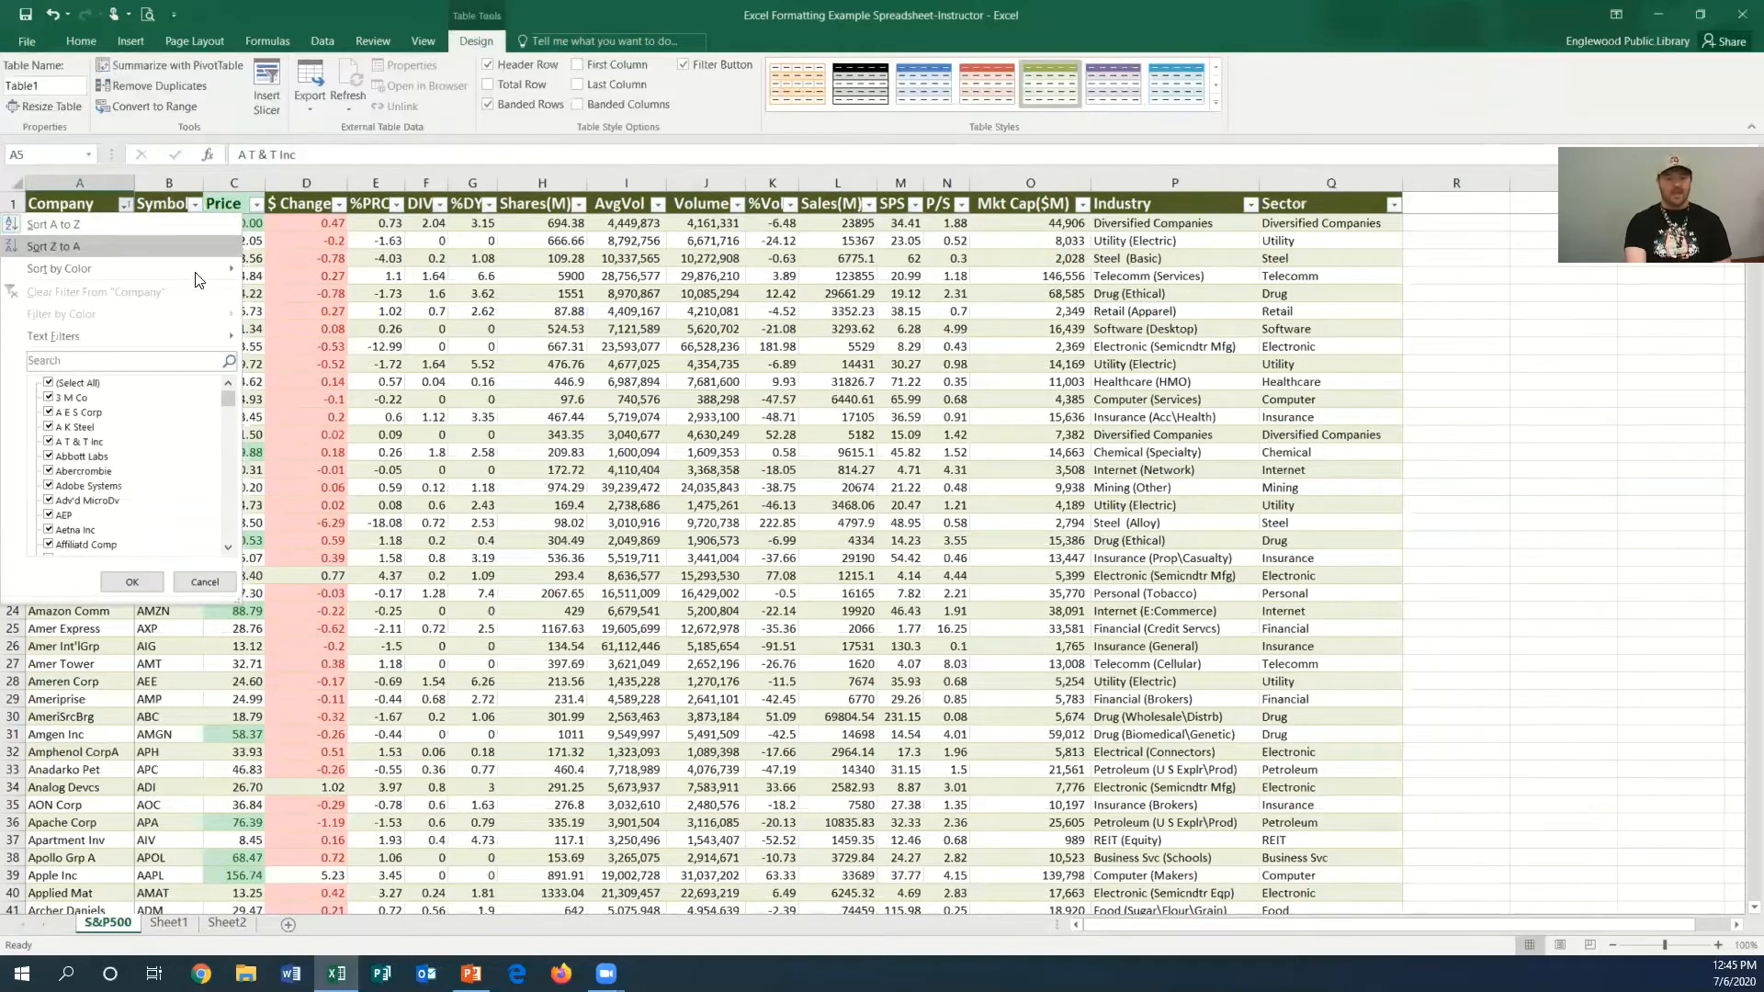
mouse_move(198, 276)
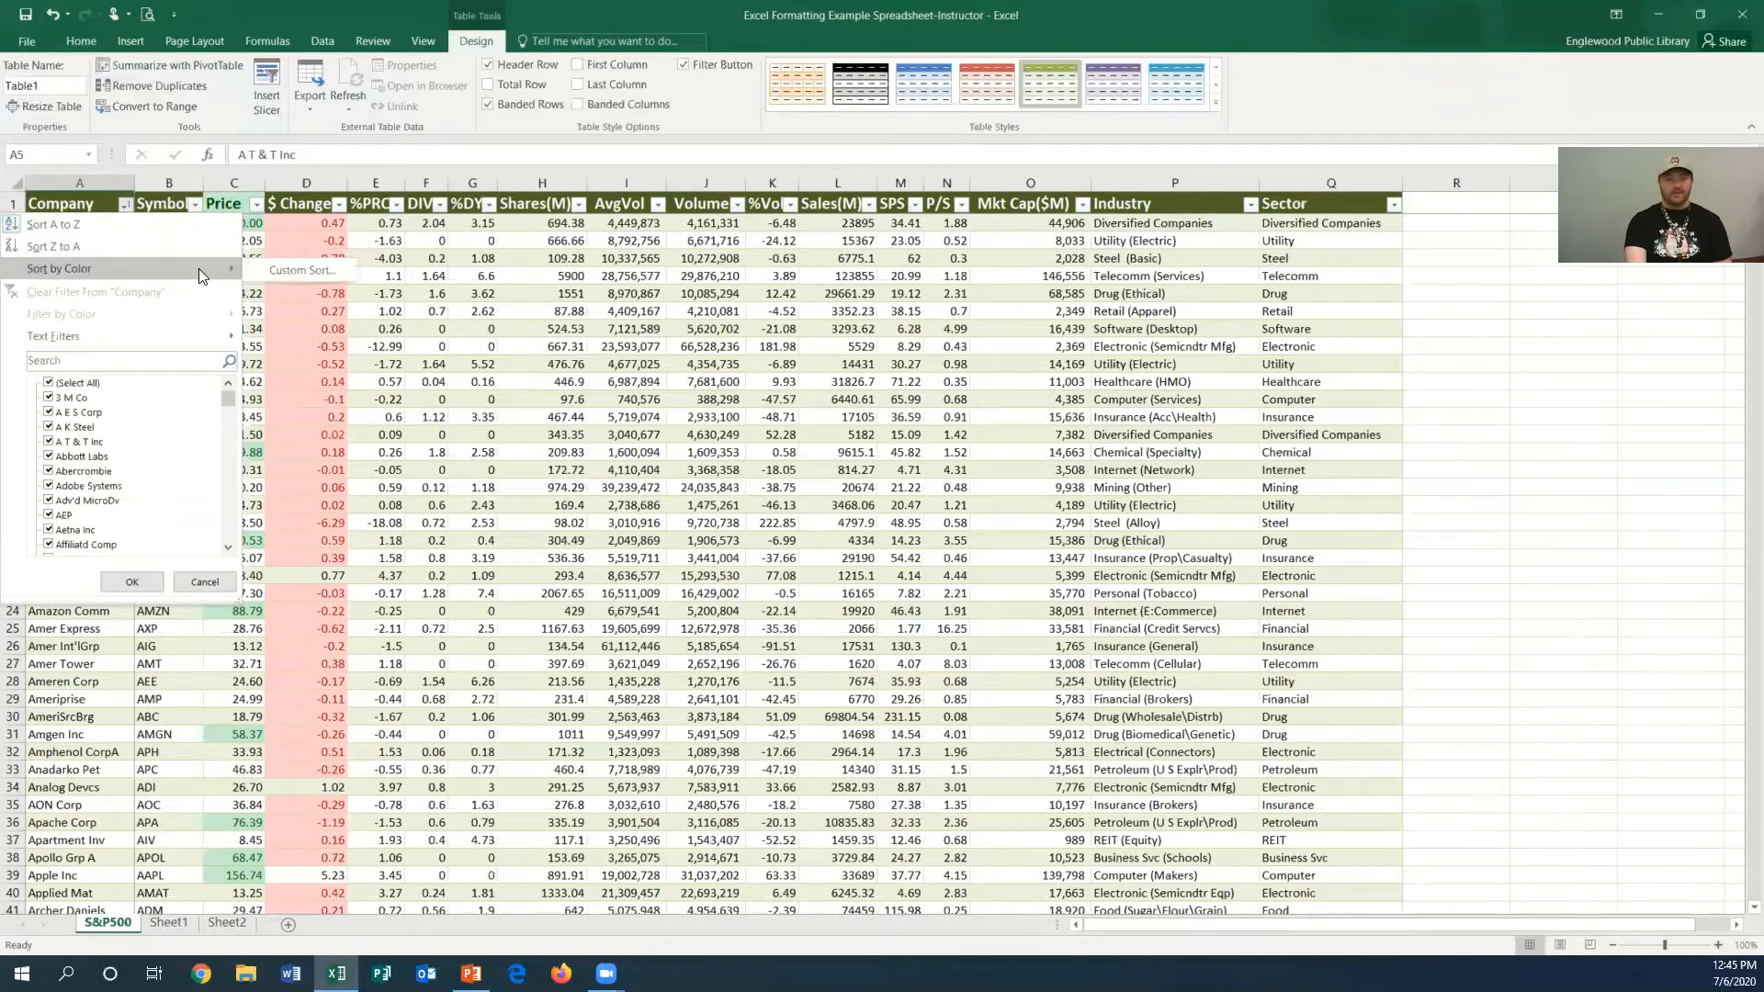
click(276, 366)
- Sort the Price column by its light green cell color and look through the highlighted prices
click(256, 204)
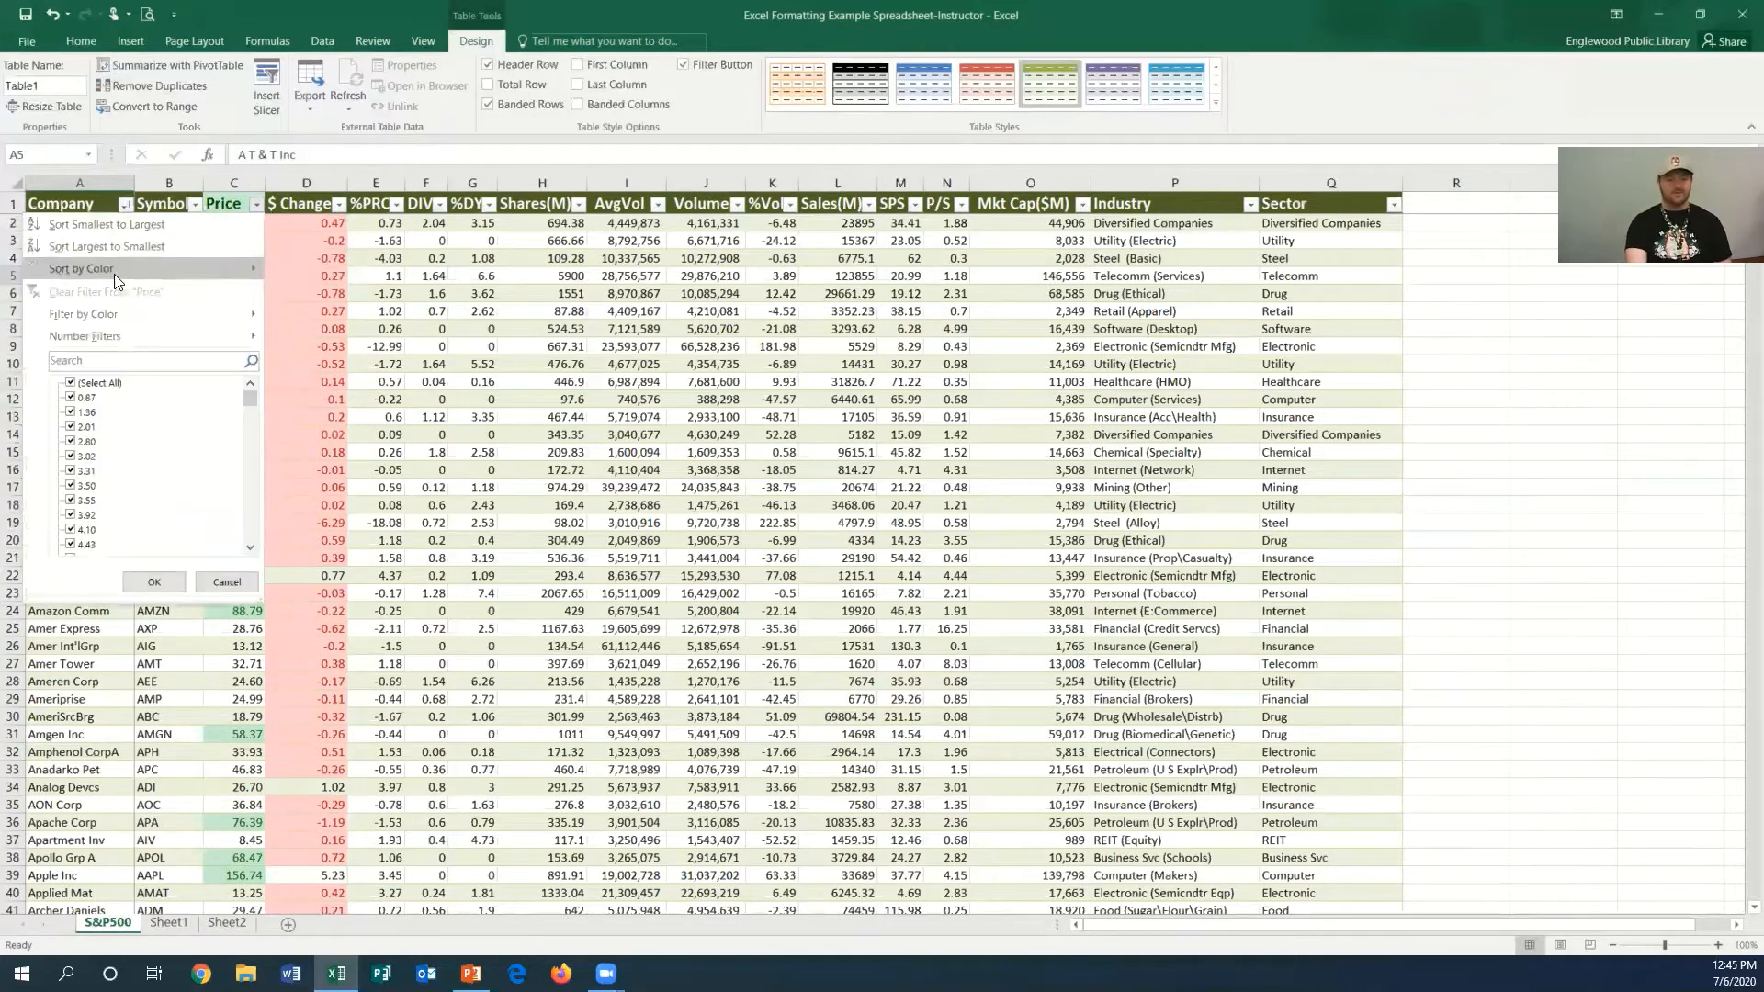
mouse_move(144, 270)
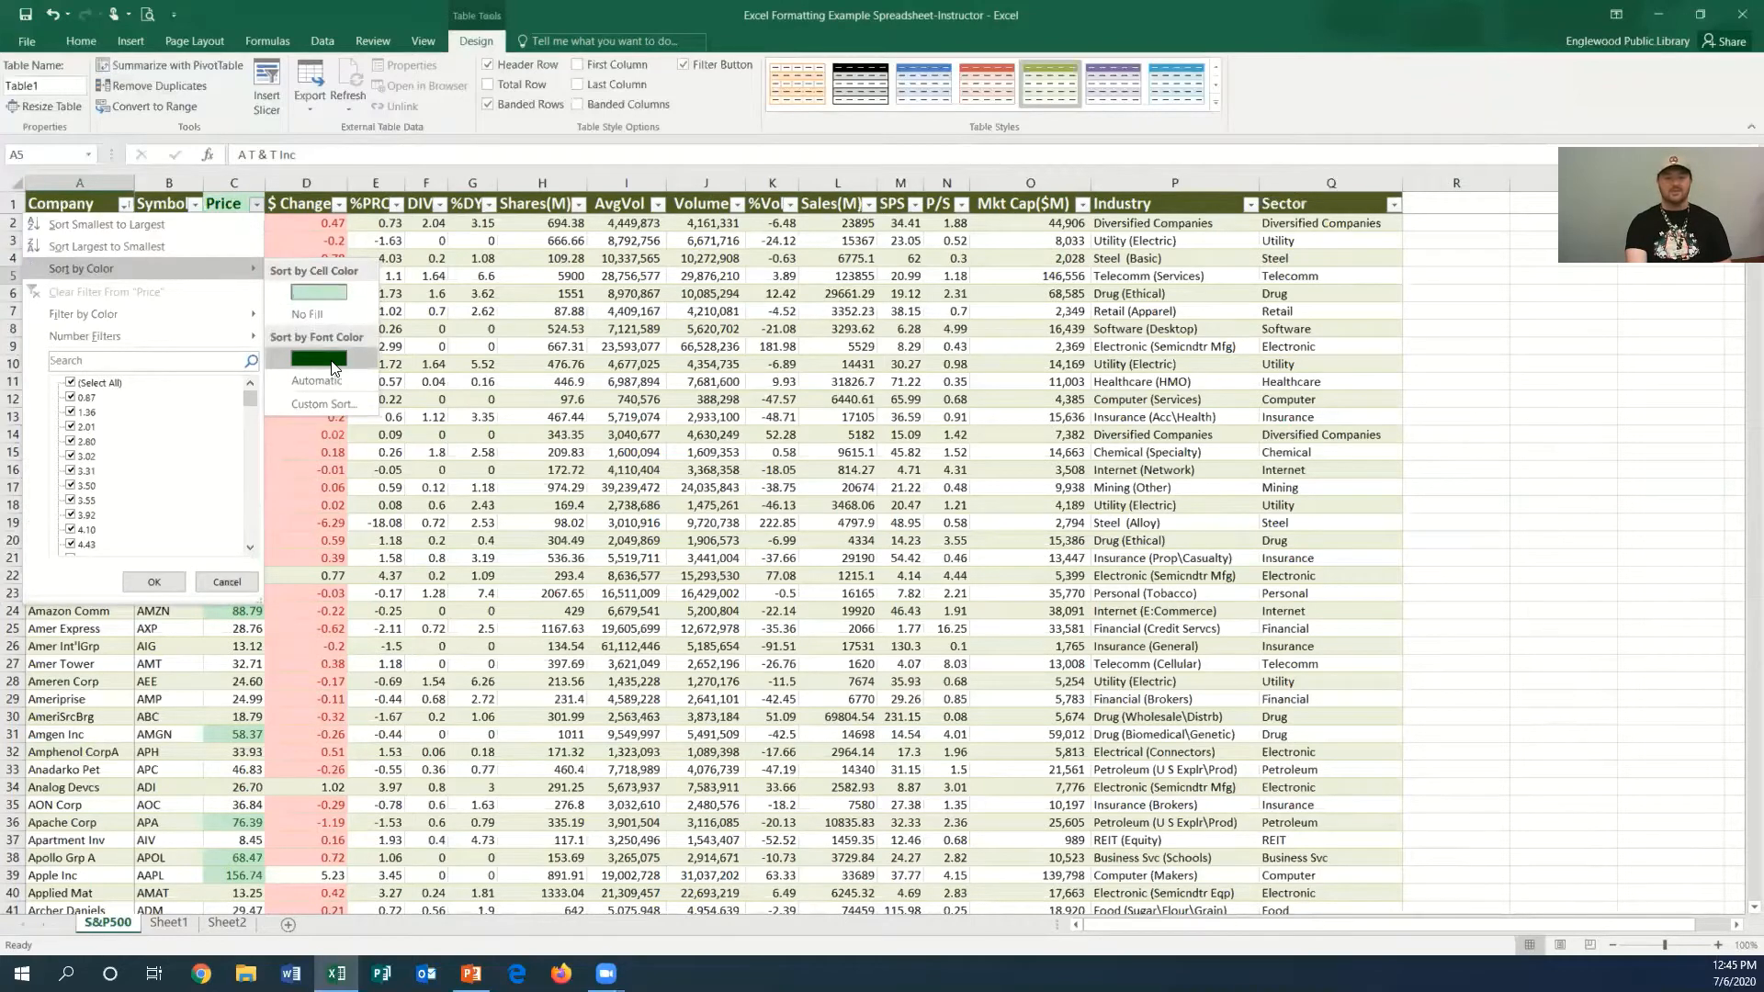
click(323, 290)
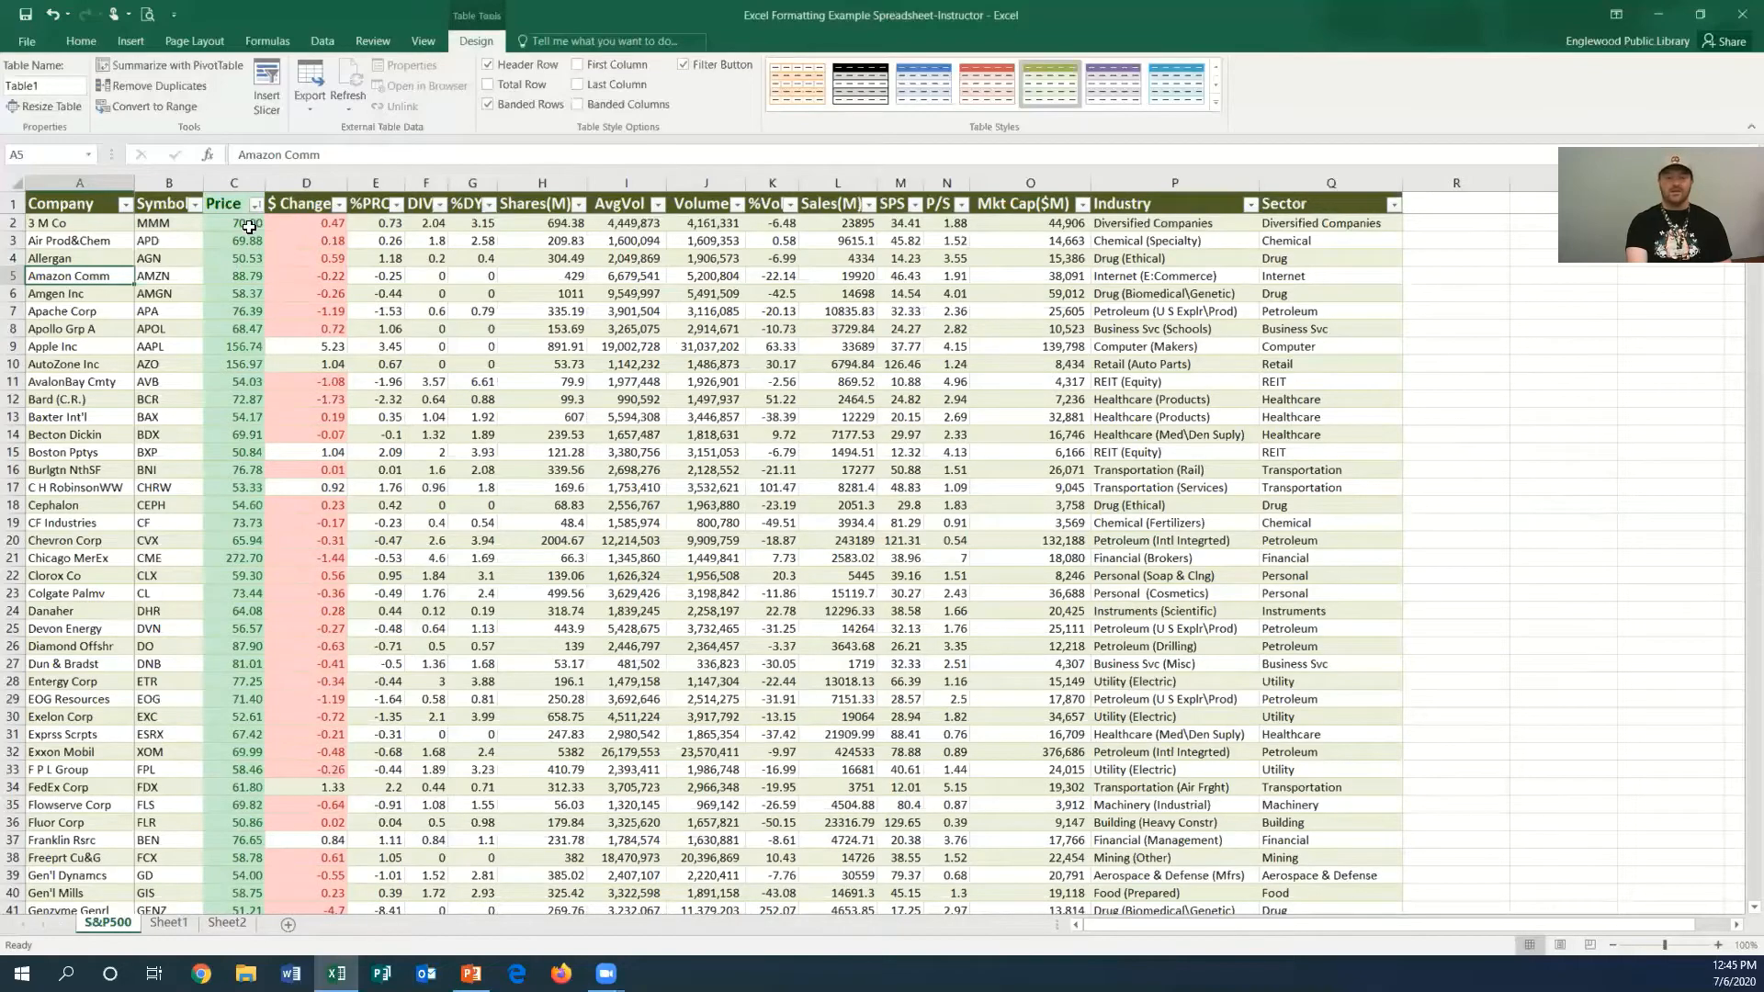
scroll(250, 503, down, 5)
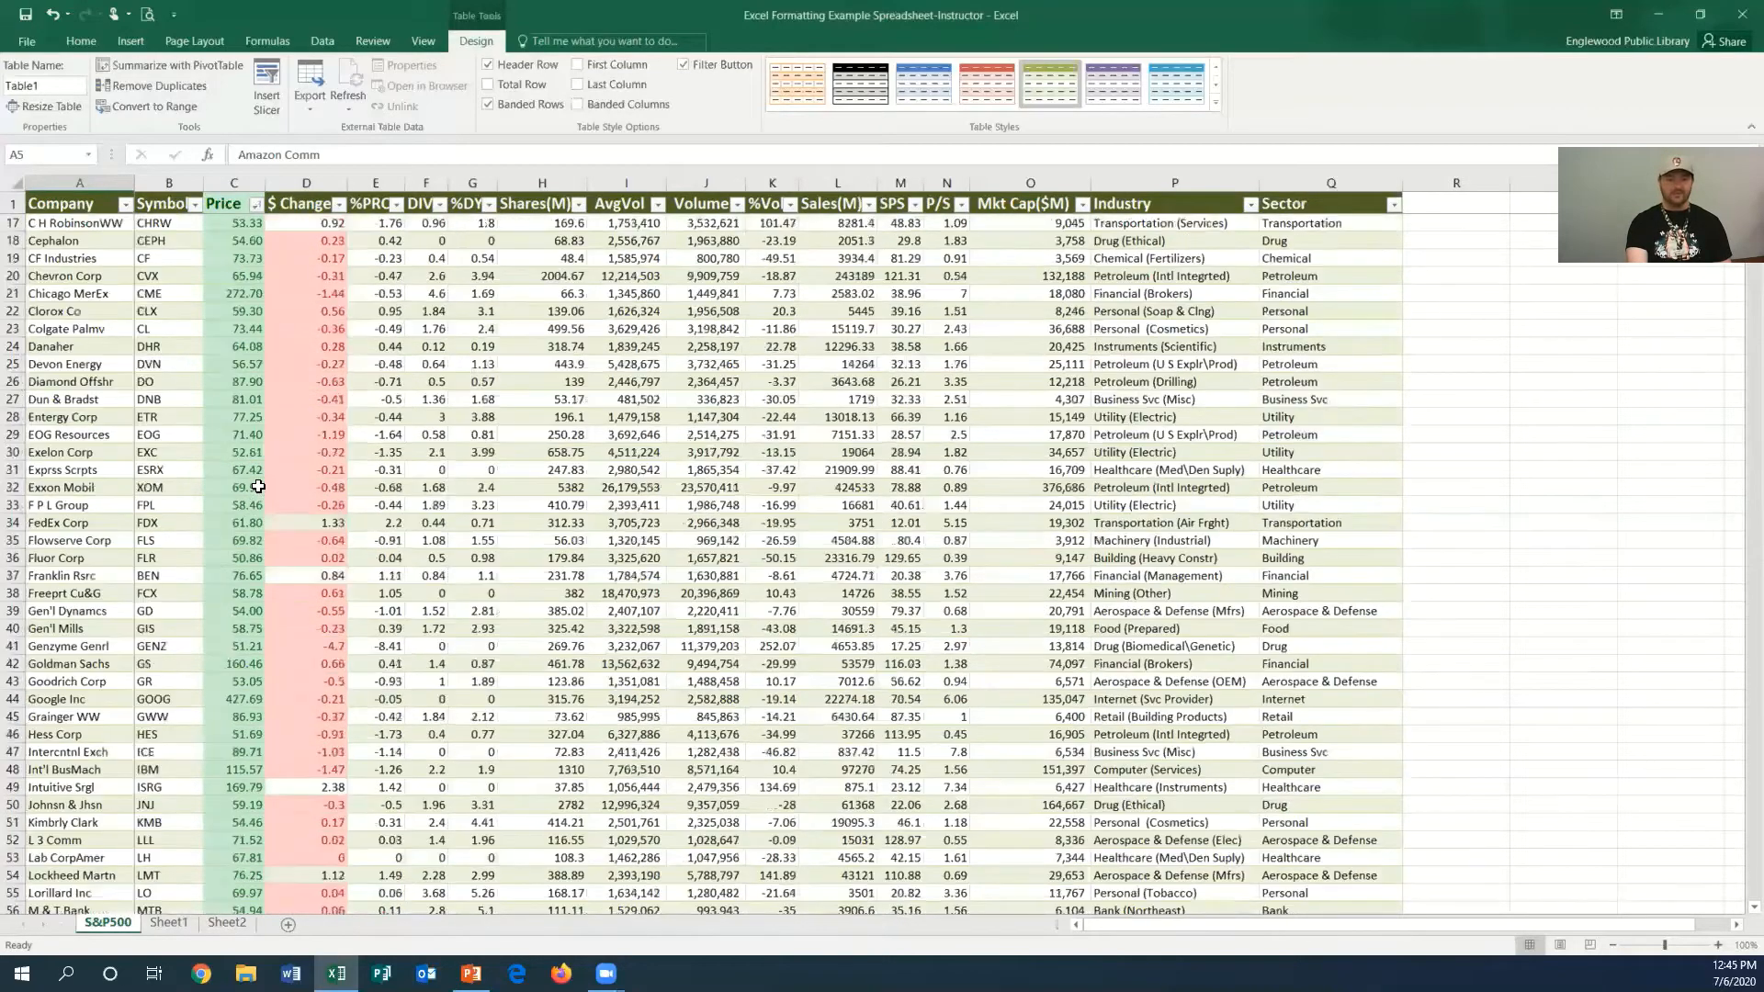
- Sort the Price column by cell color with the No Fill cells first
scroll(259, 488, up, 5)
click(256, 204)
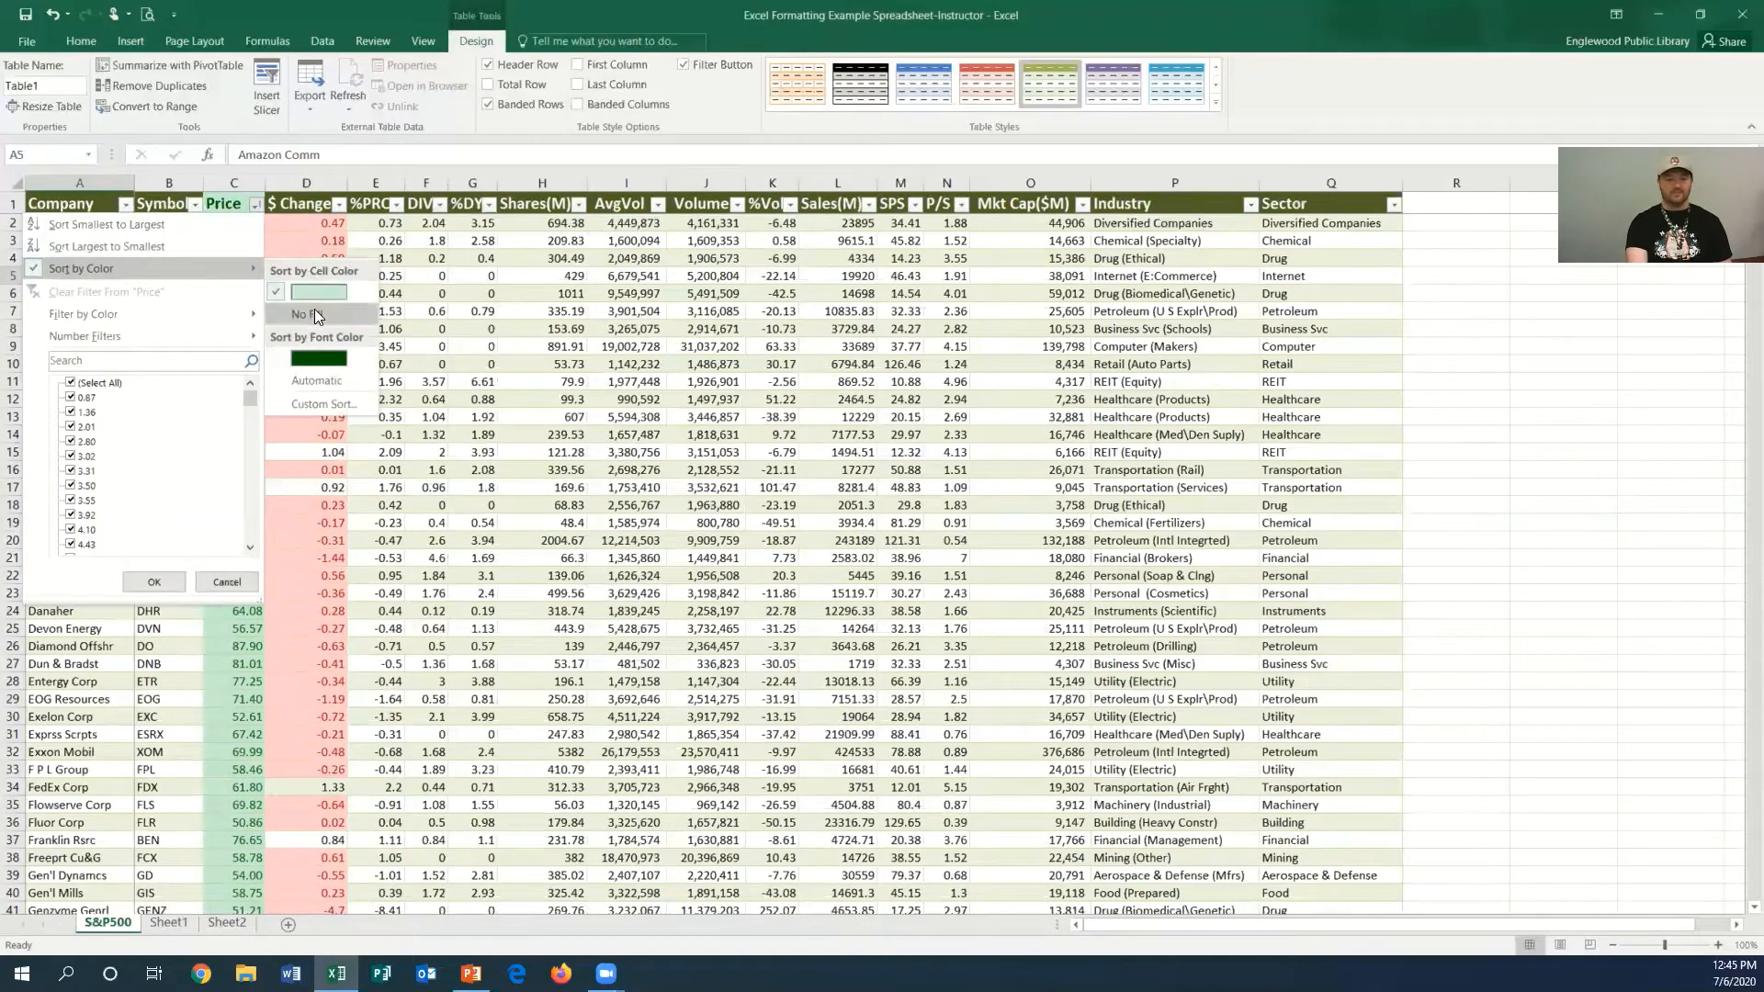
click(314, 313)
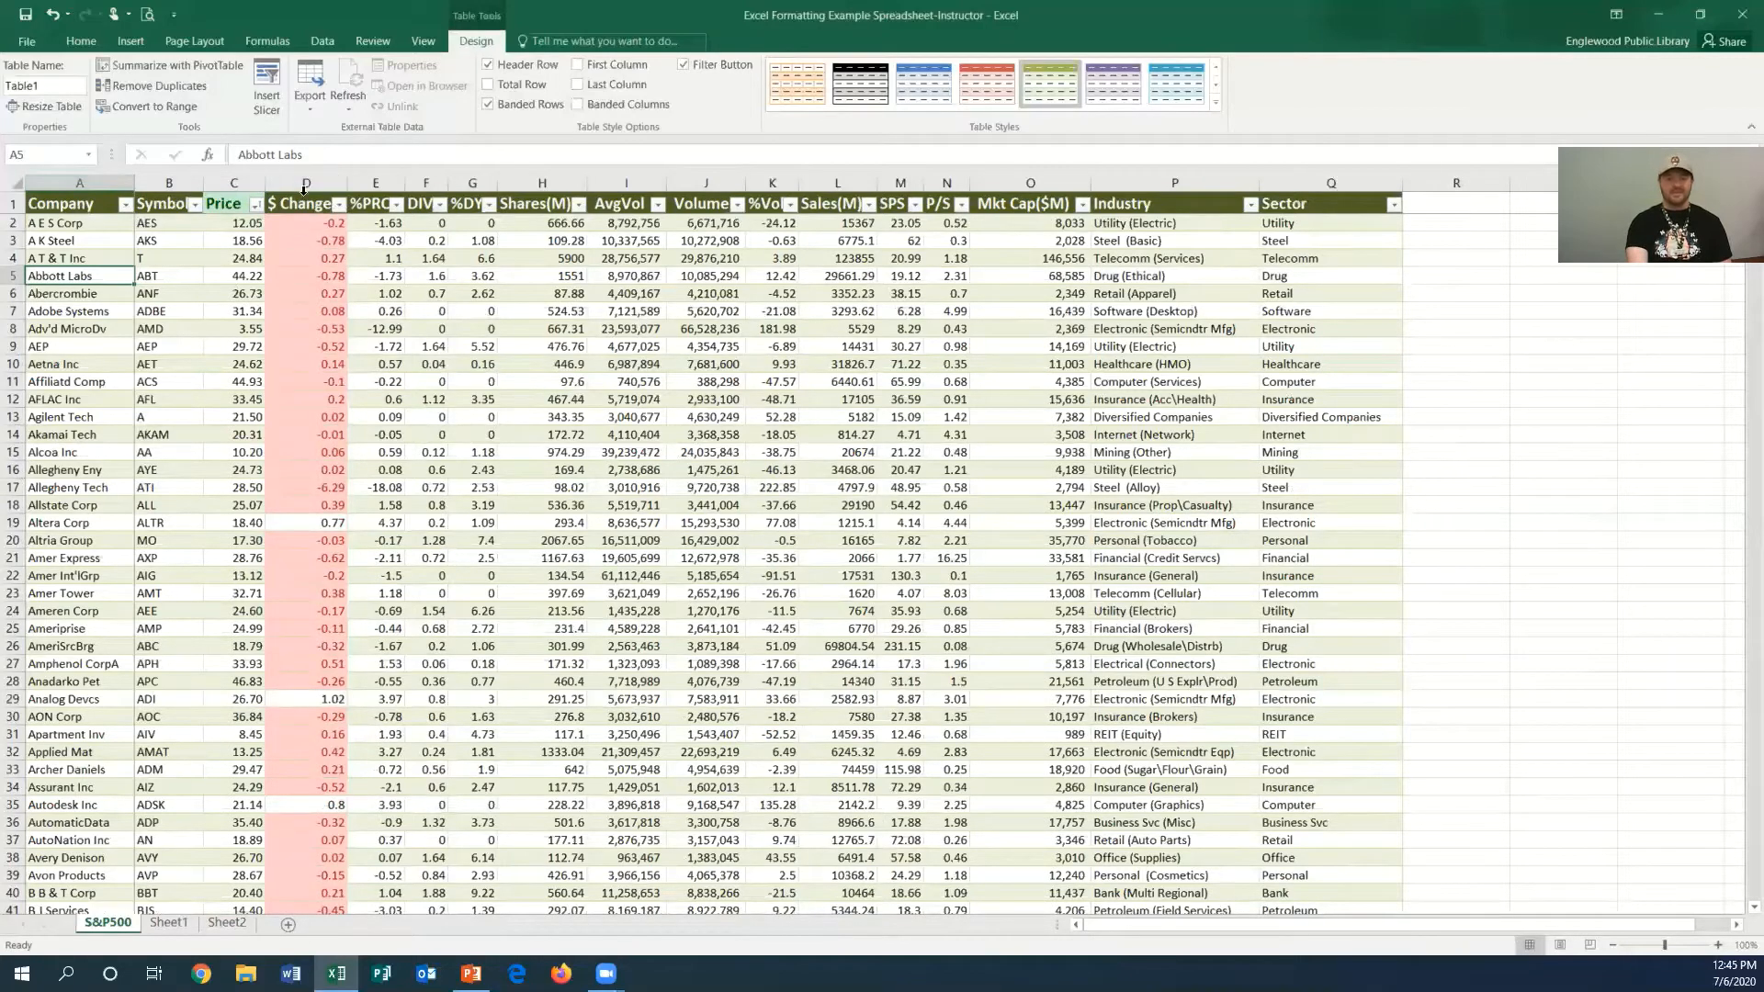
- Sort the $ Change column by its light red cell color and select a single cell in that column
click(339, 204)
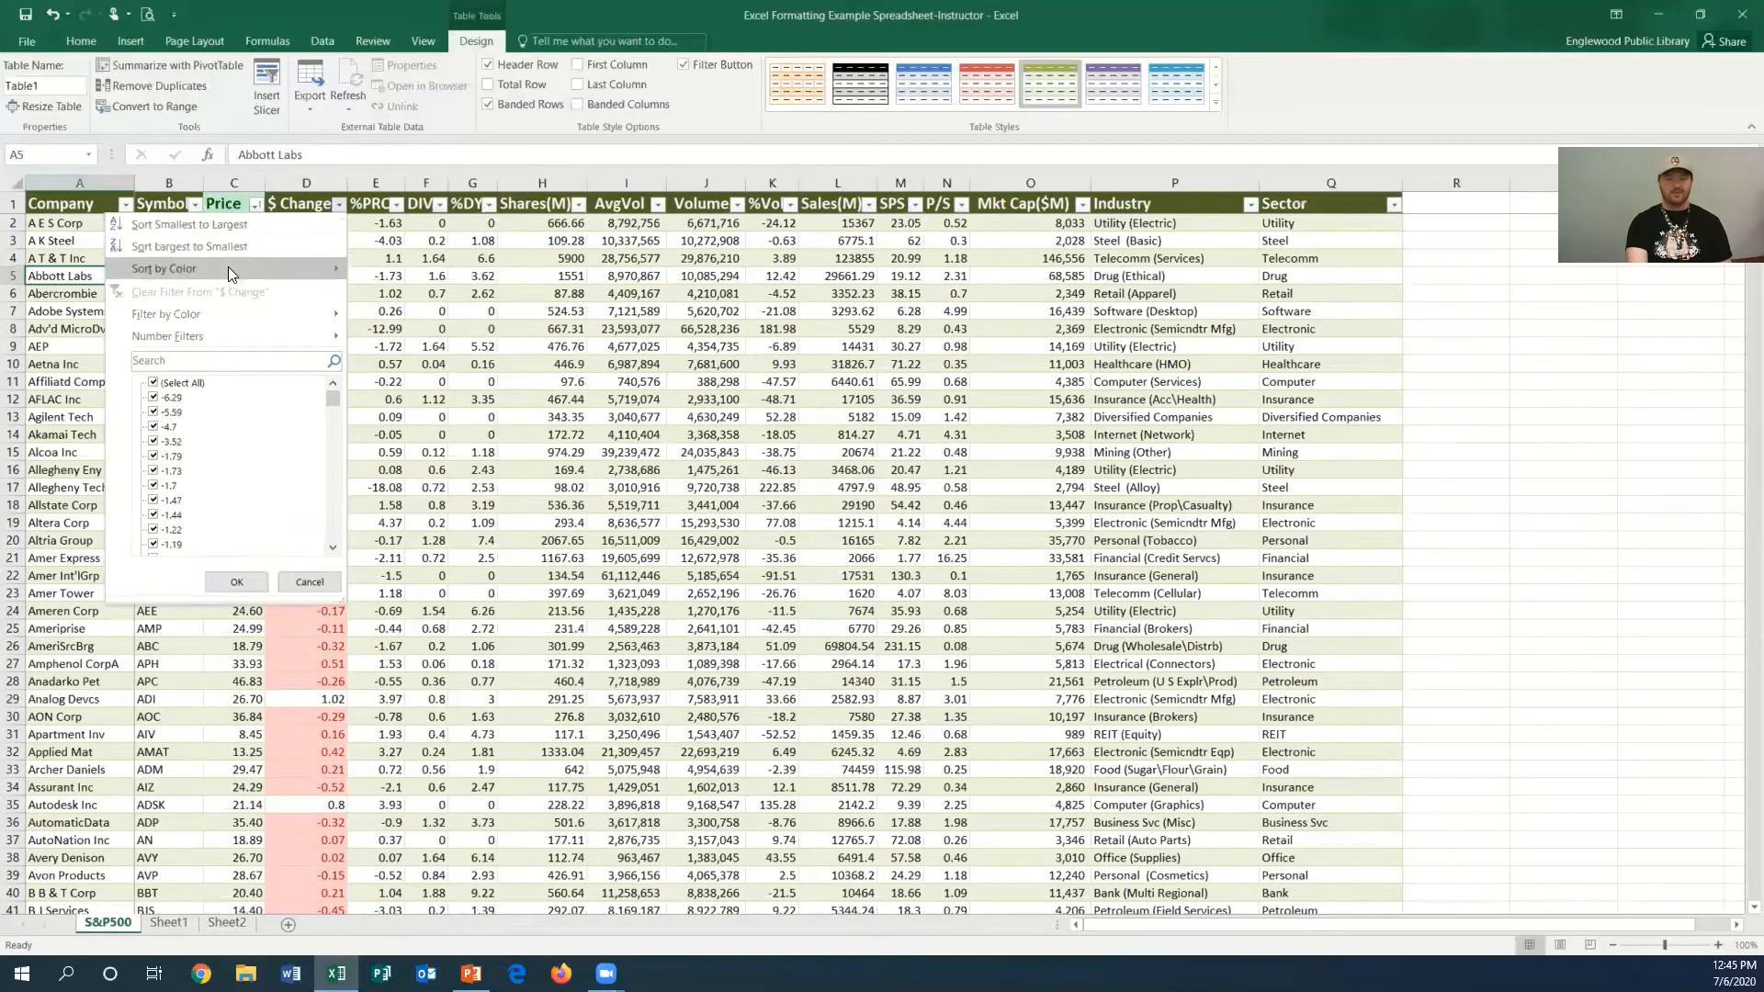
mouse_move(228, 267)
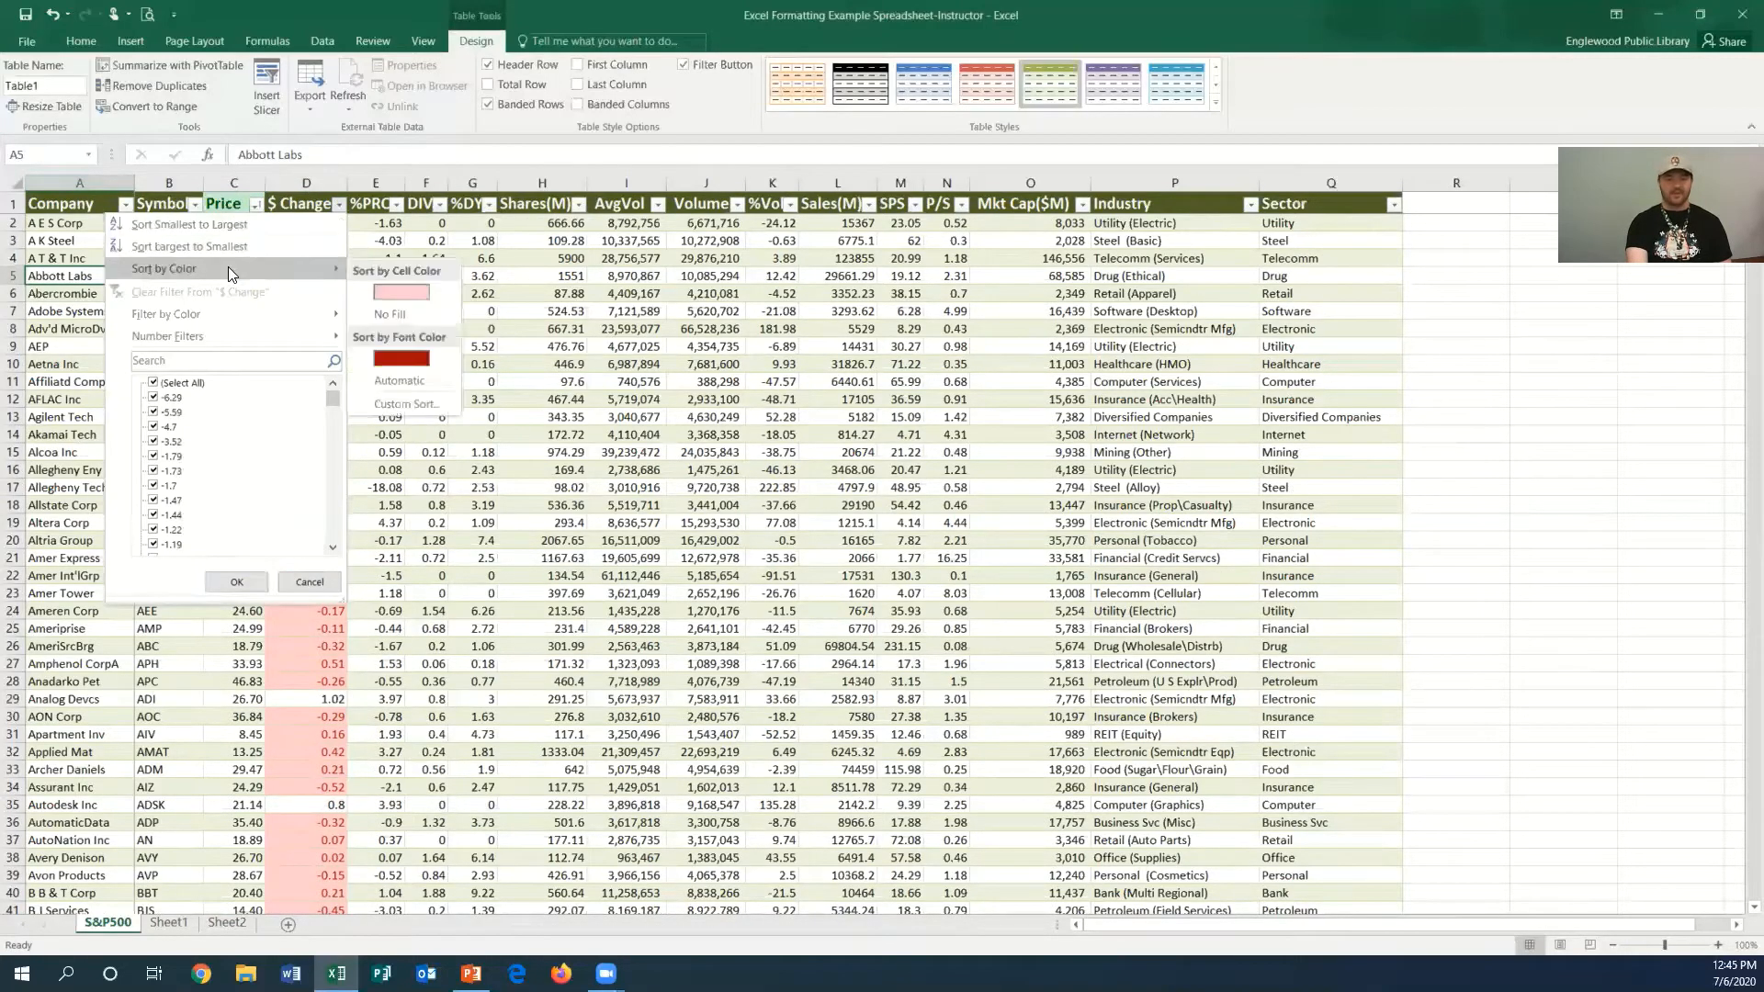
click(411, 299)
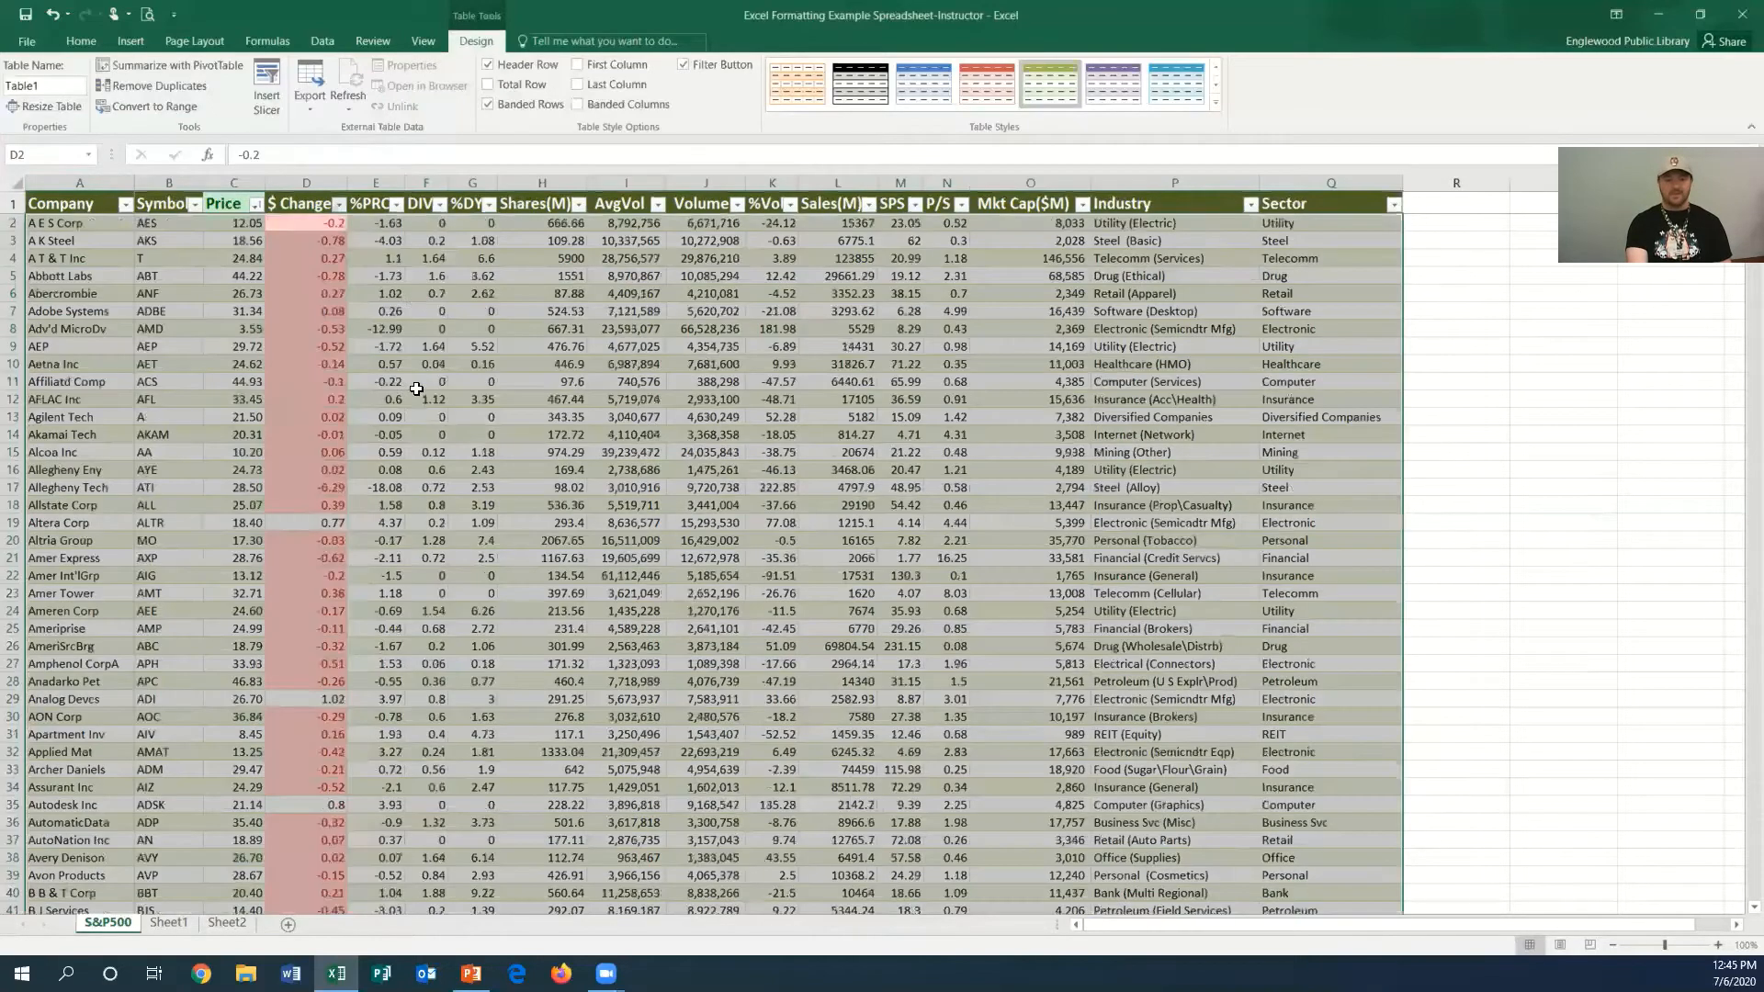
click(341, 272)
- Examine the color-sorted $ Change column down to its last row and return to cell B2
scroll(341, 272, down, 11)
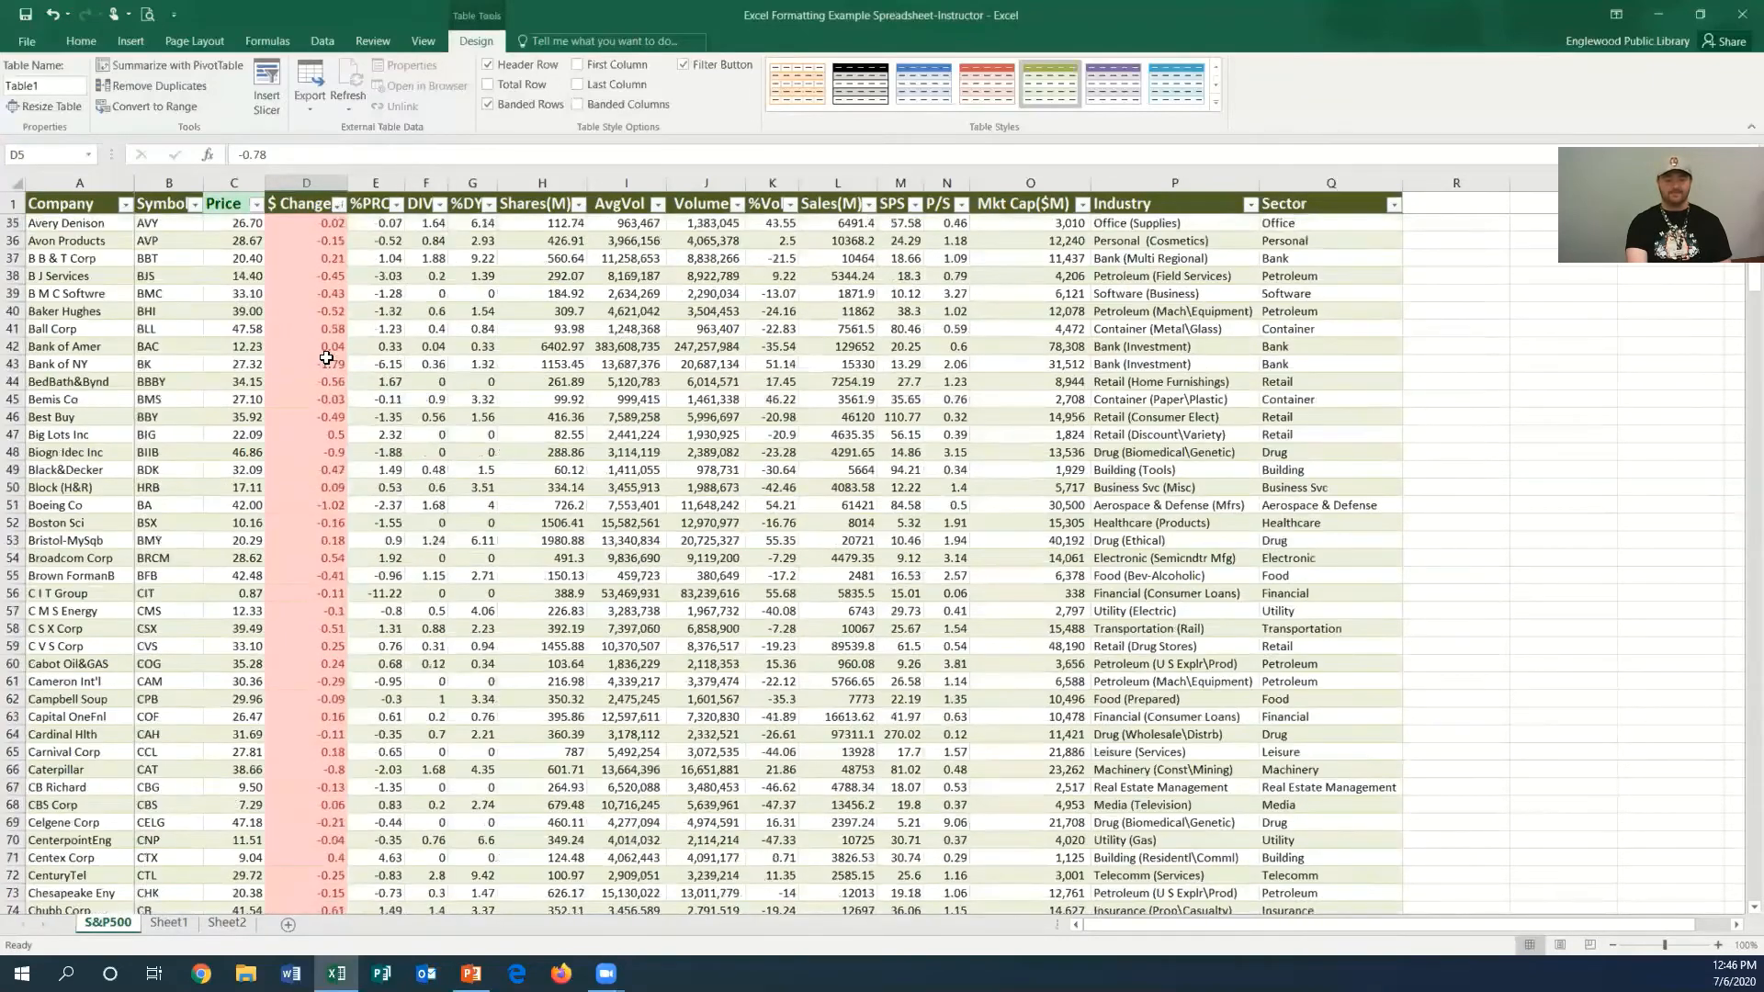
scroll(325, 352, down, 20)
scroll(301, 571, down, 20)
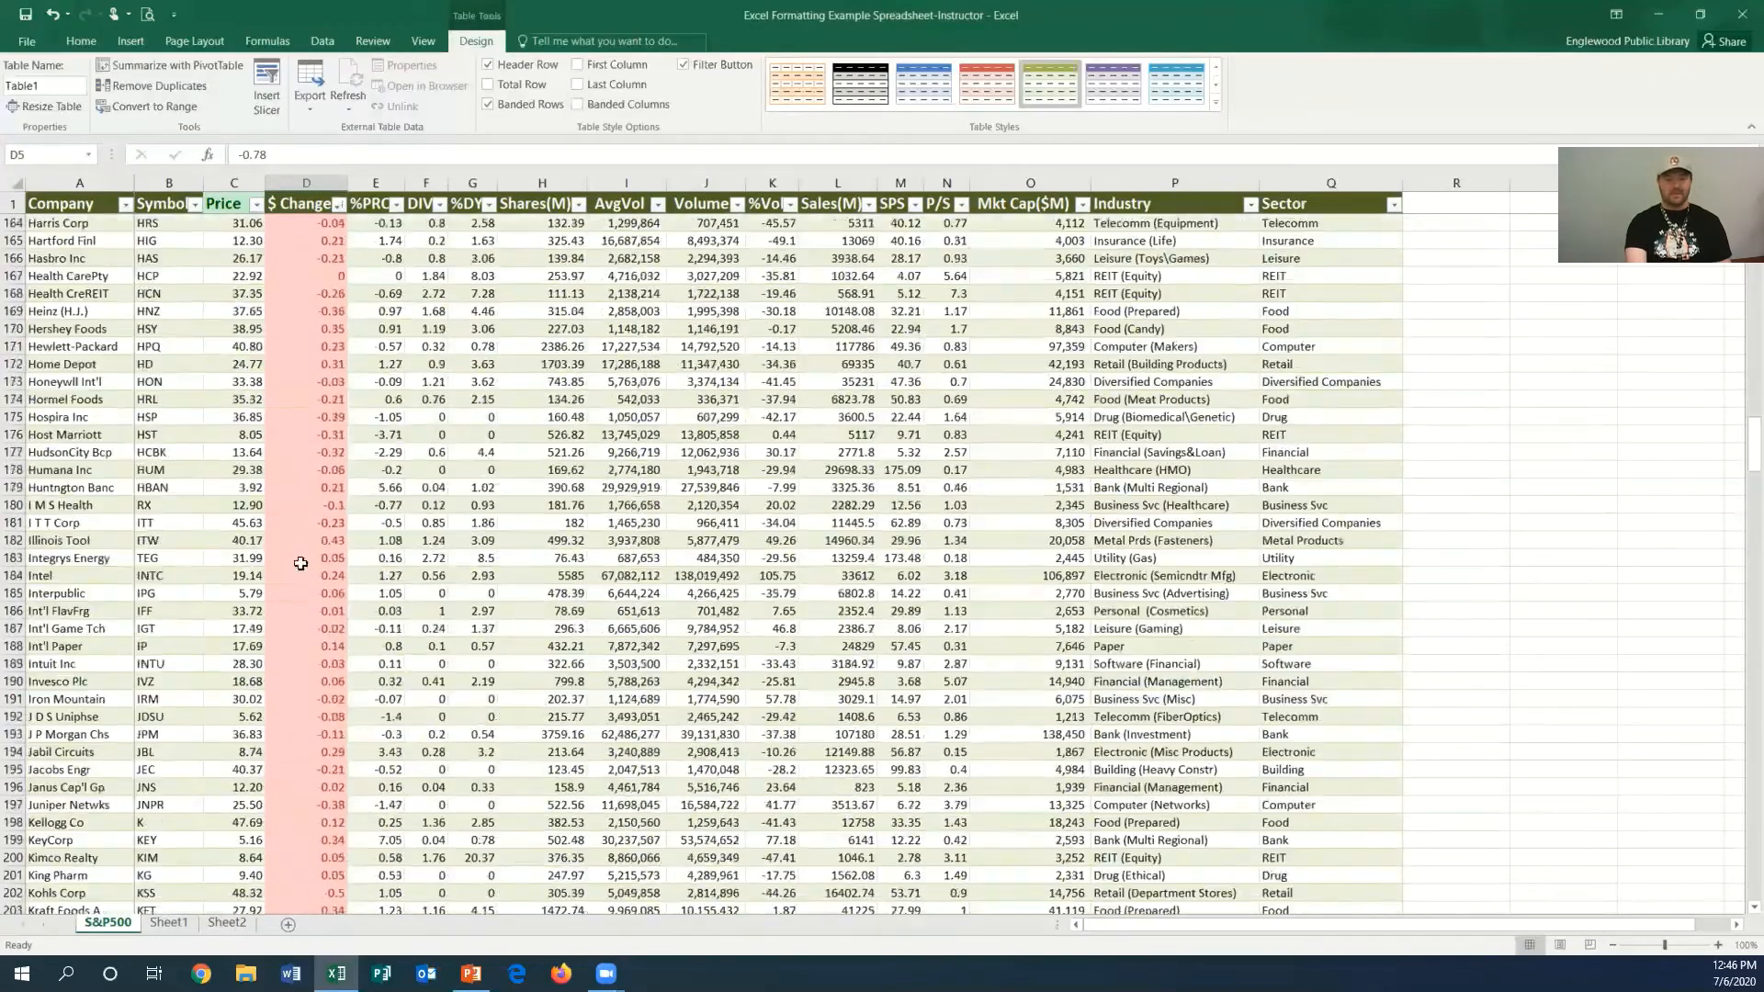
scroll(300, 570, down, 4)
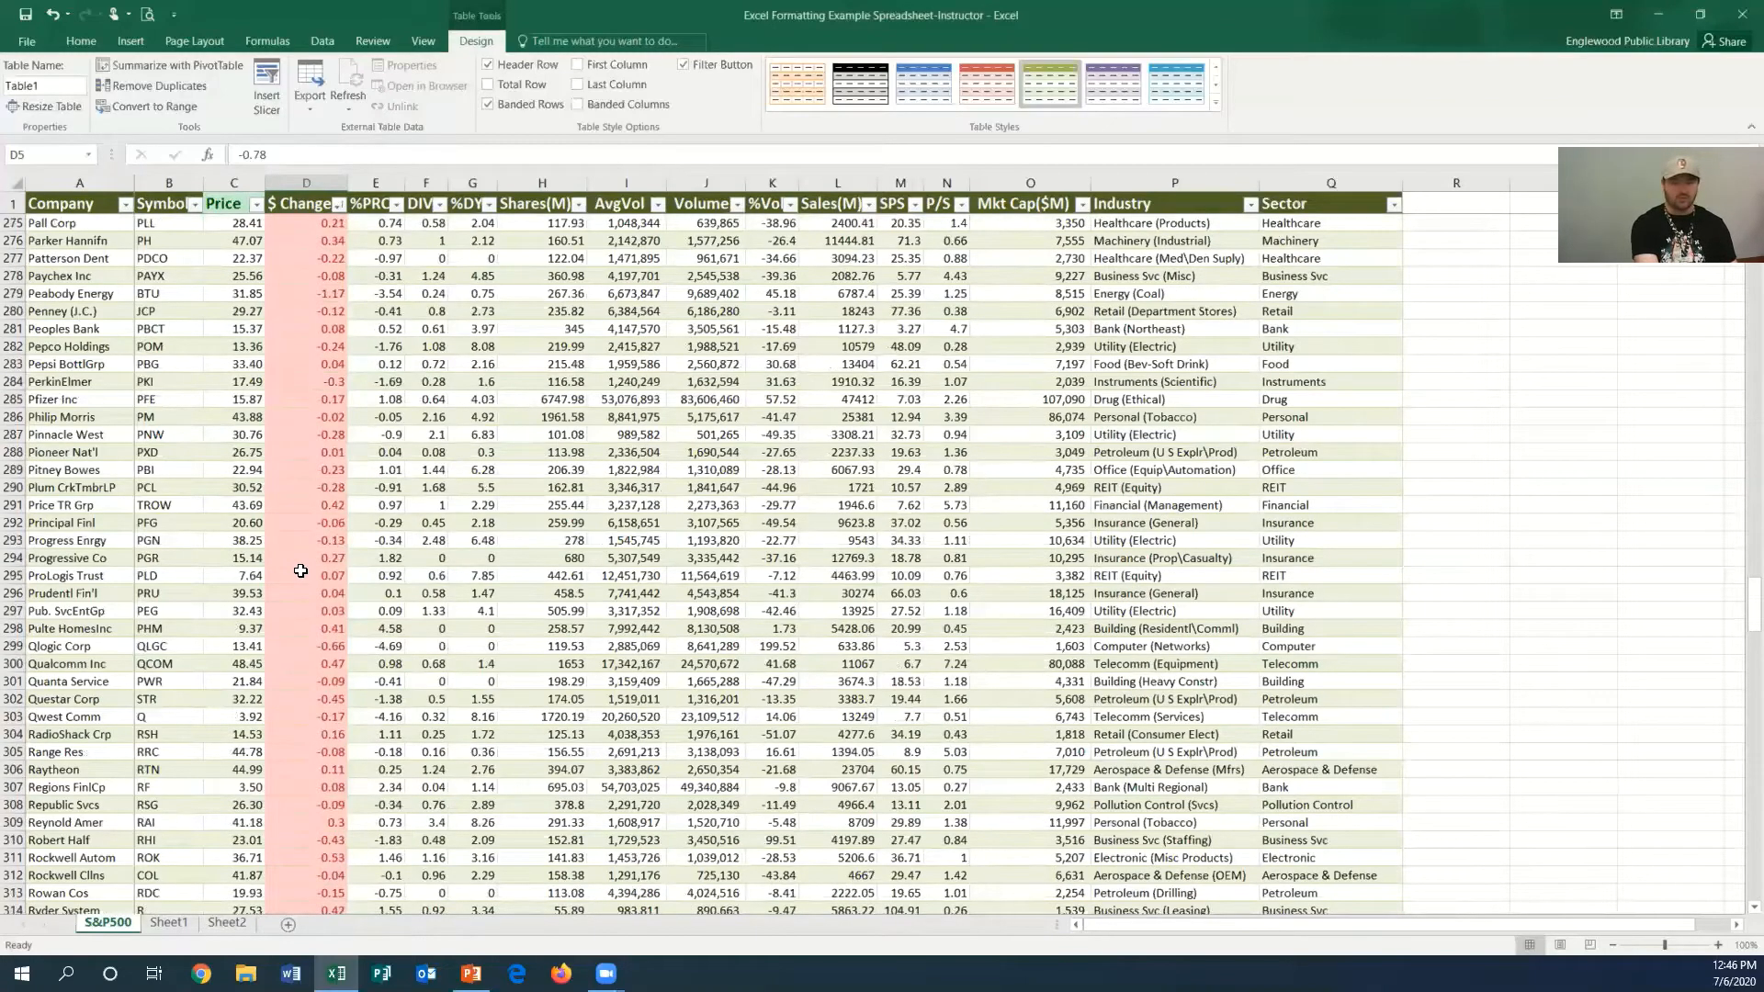
key(ctrl+Down)
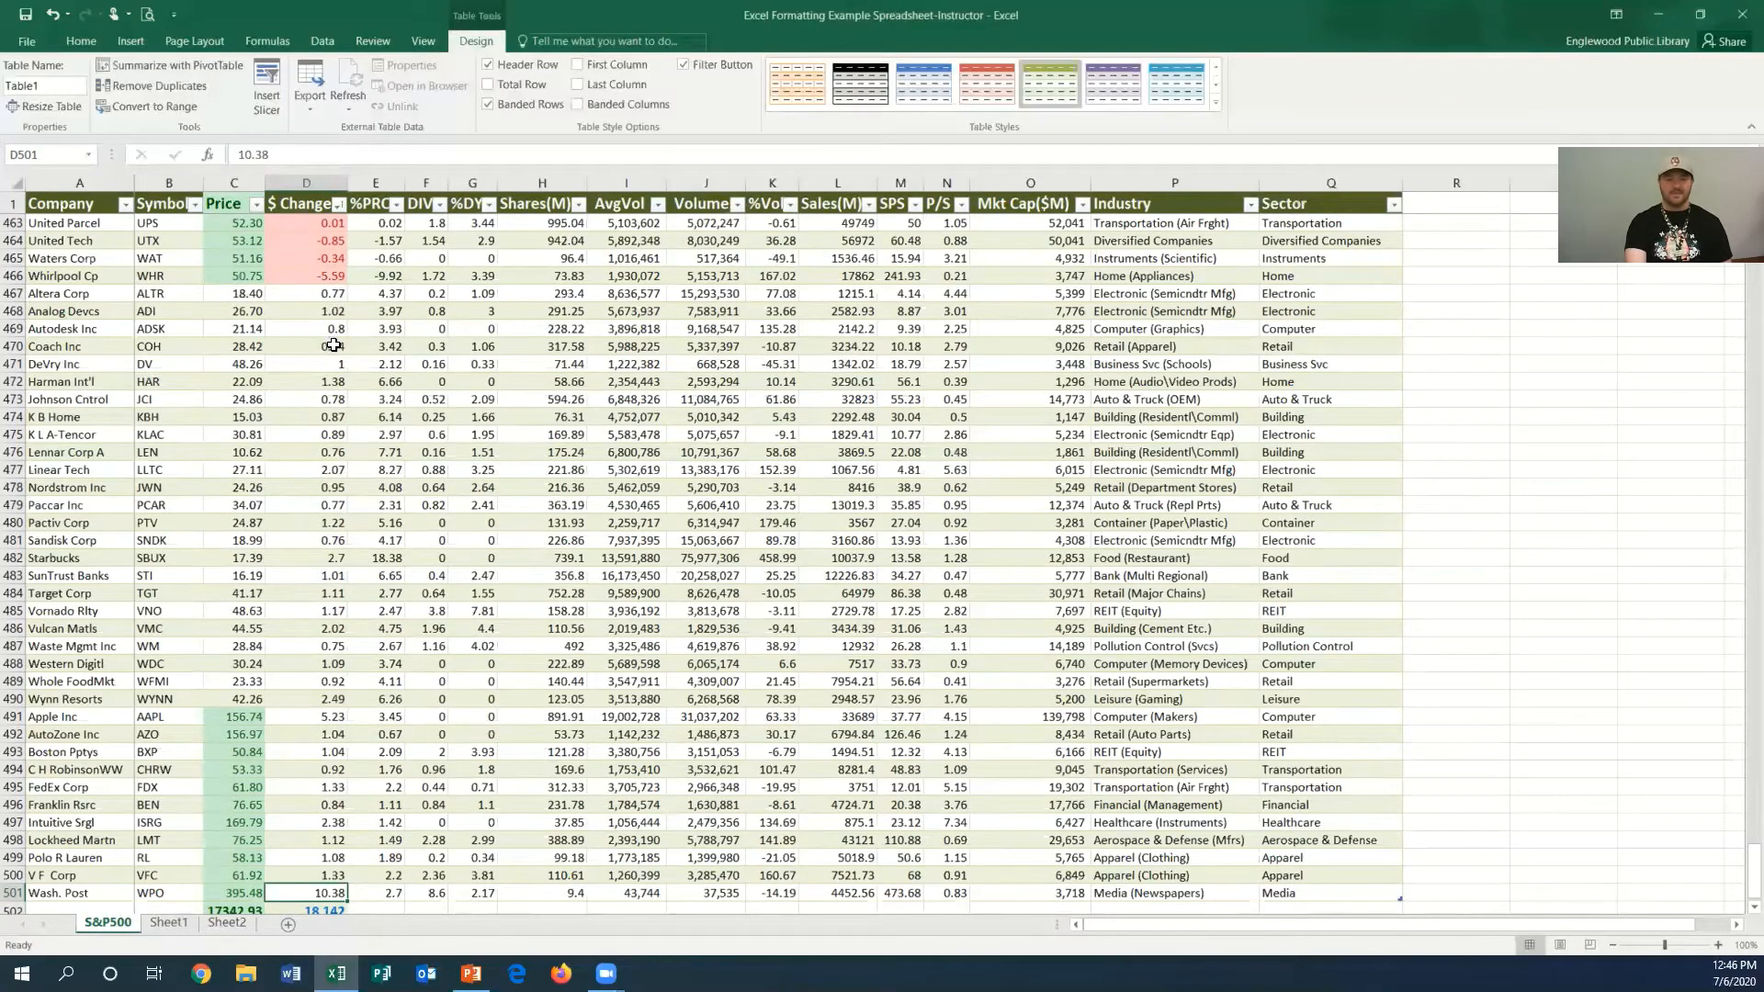
scroll(330, 343, down, 5)
scroll(335, 342, up, 8)
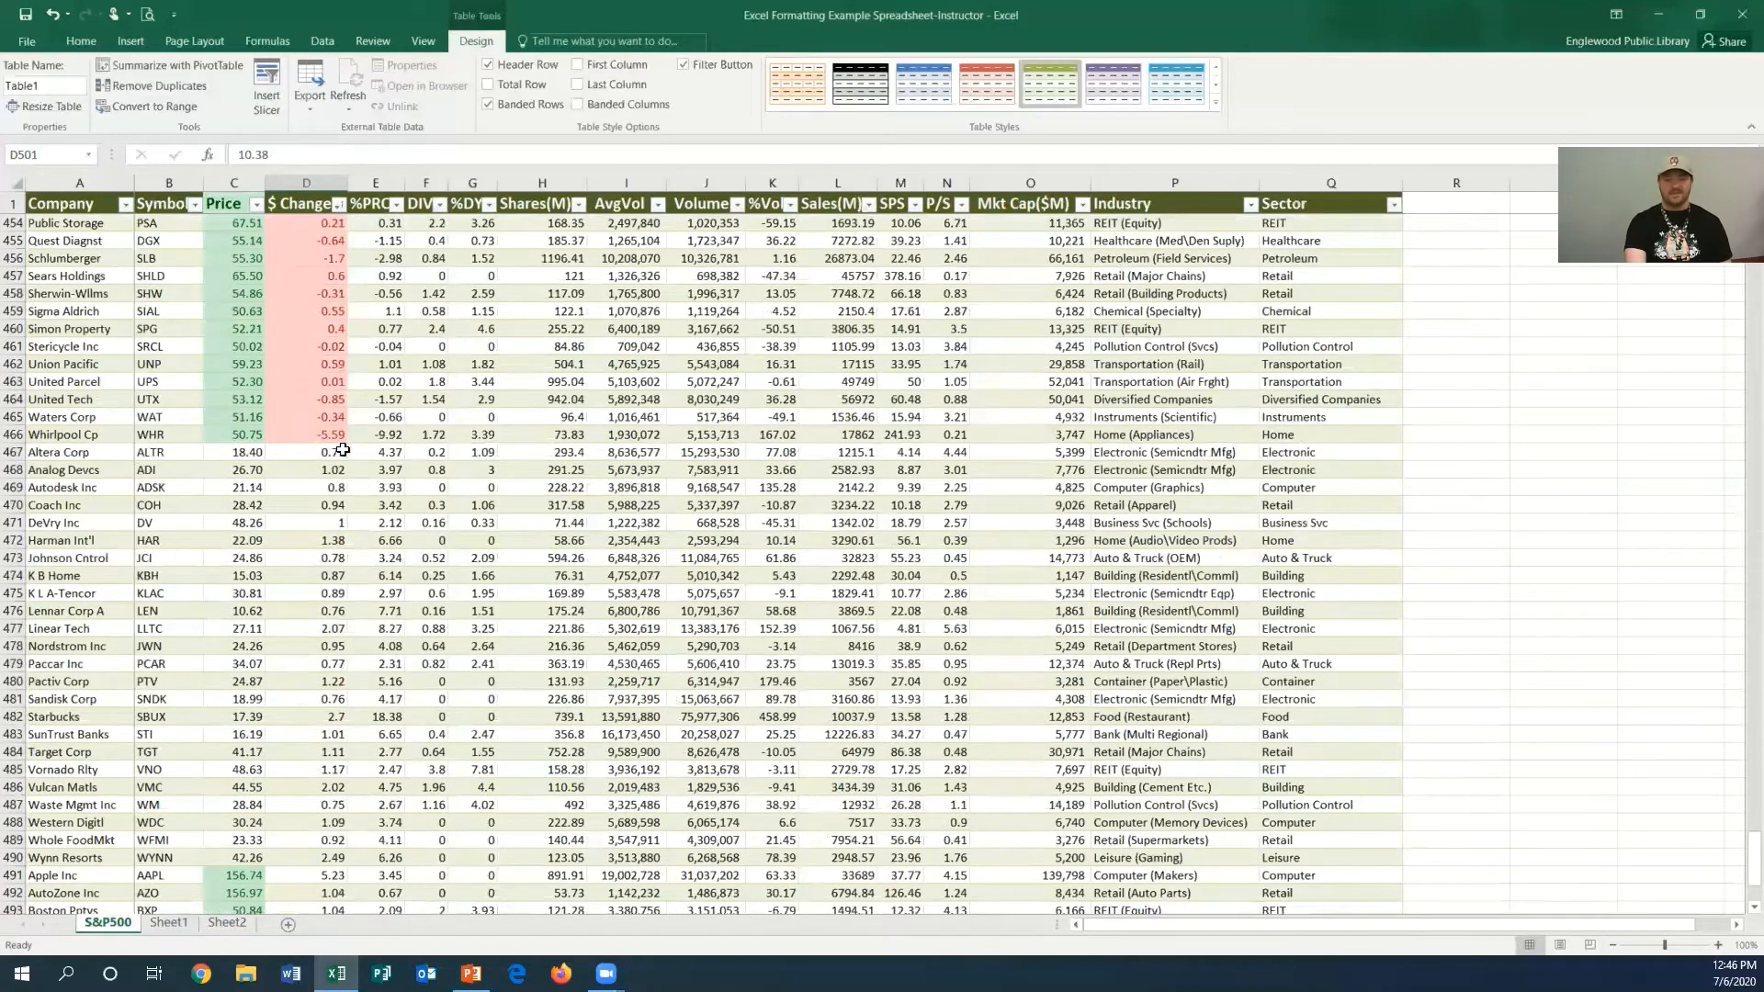
scroll(338, 433, up, 12)
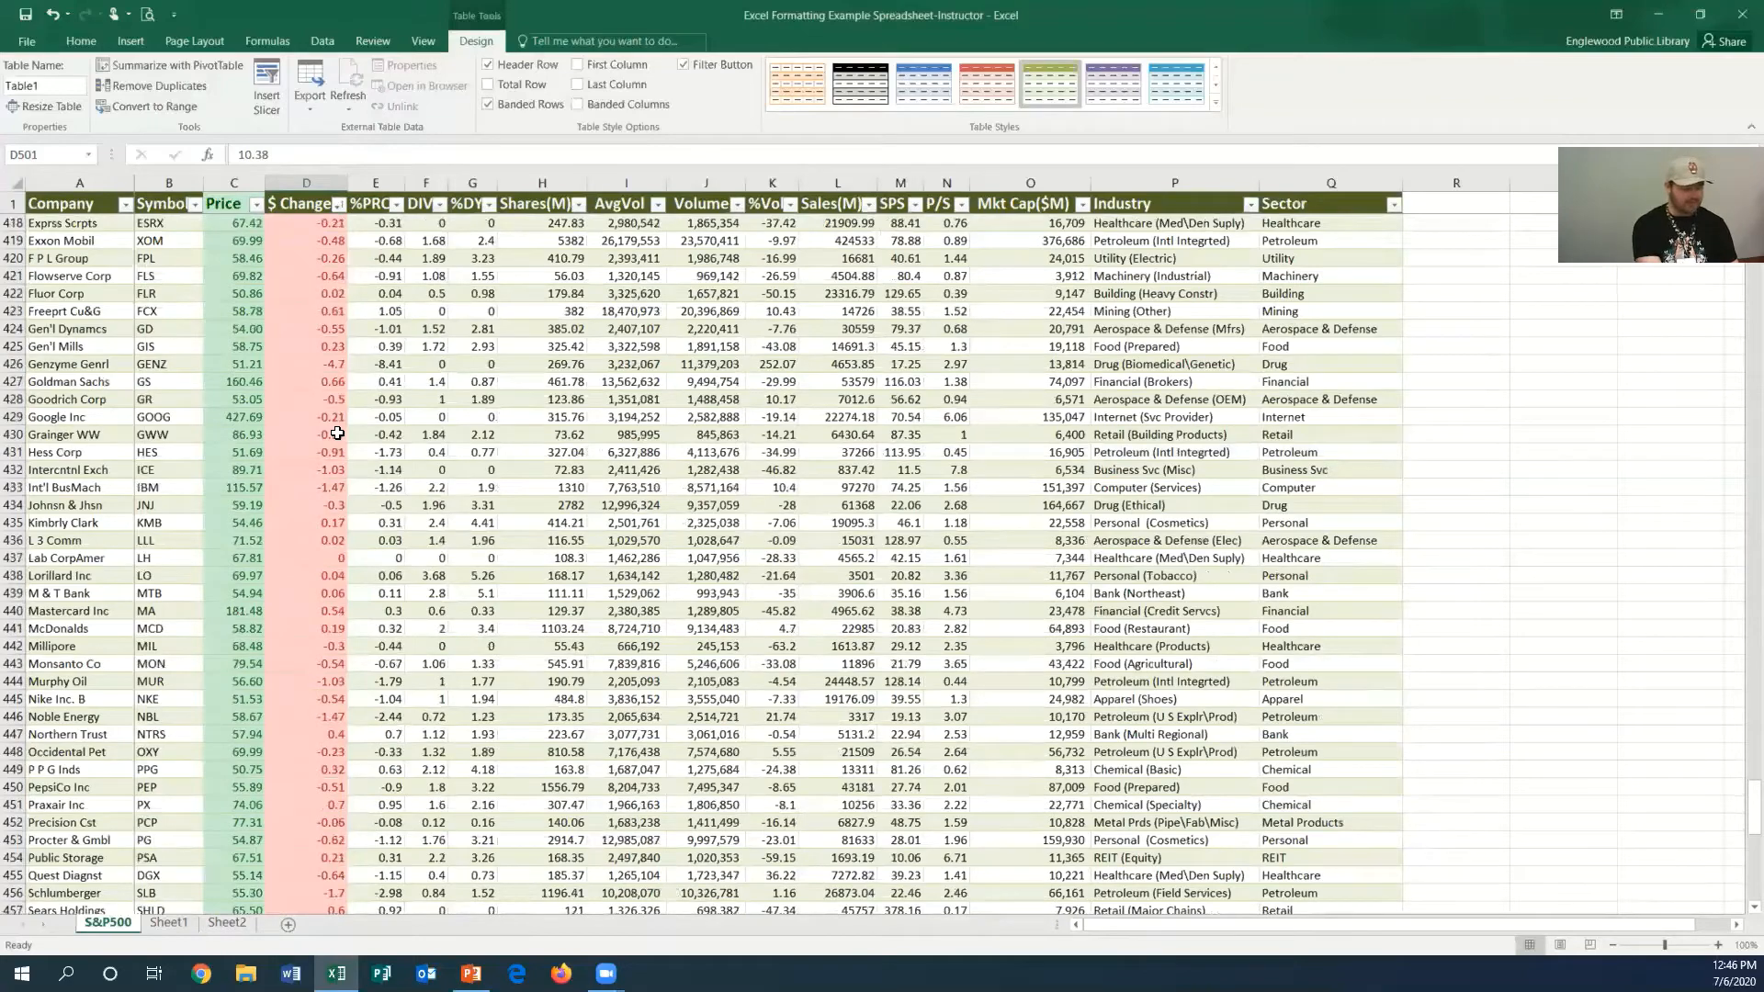
key(ctrl+Home)
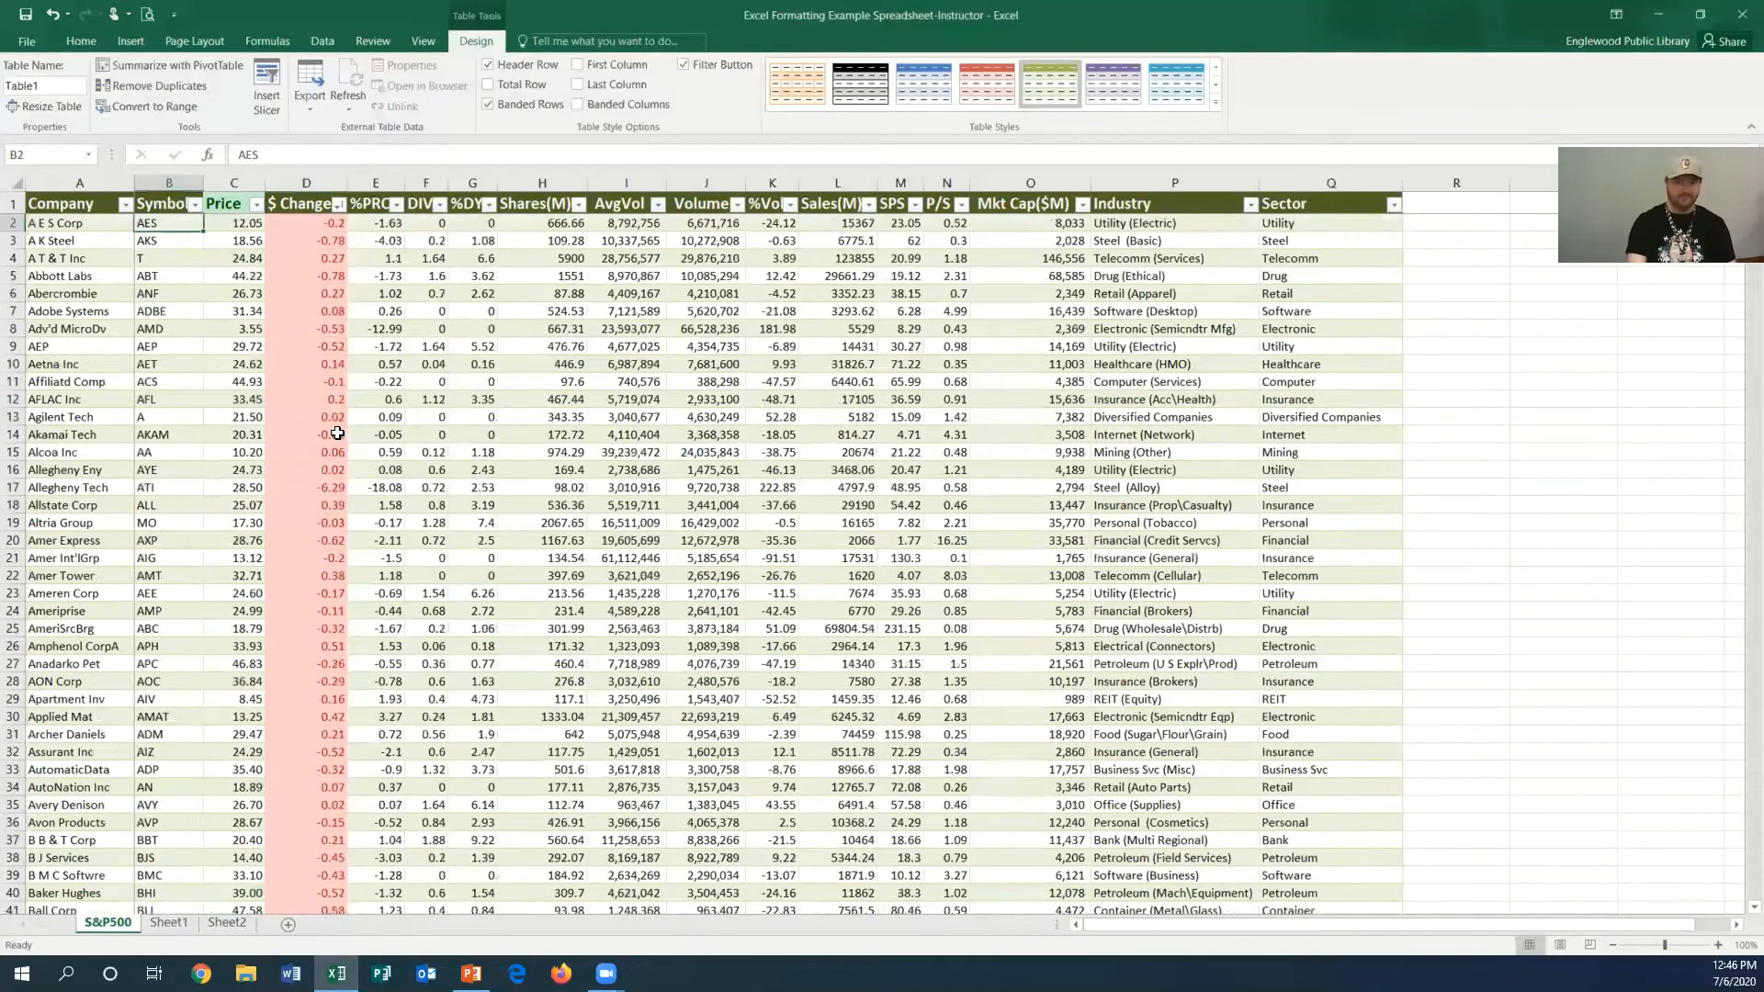
- Convert the stock data table to a normal range, starting from a cell in the Symbol column
click(144, 232)
click(165, 268)
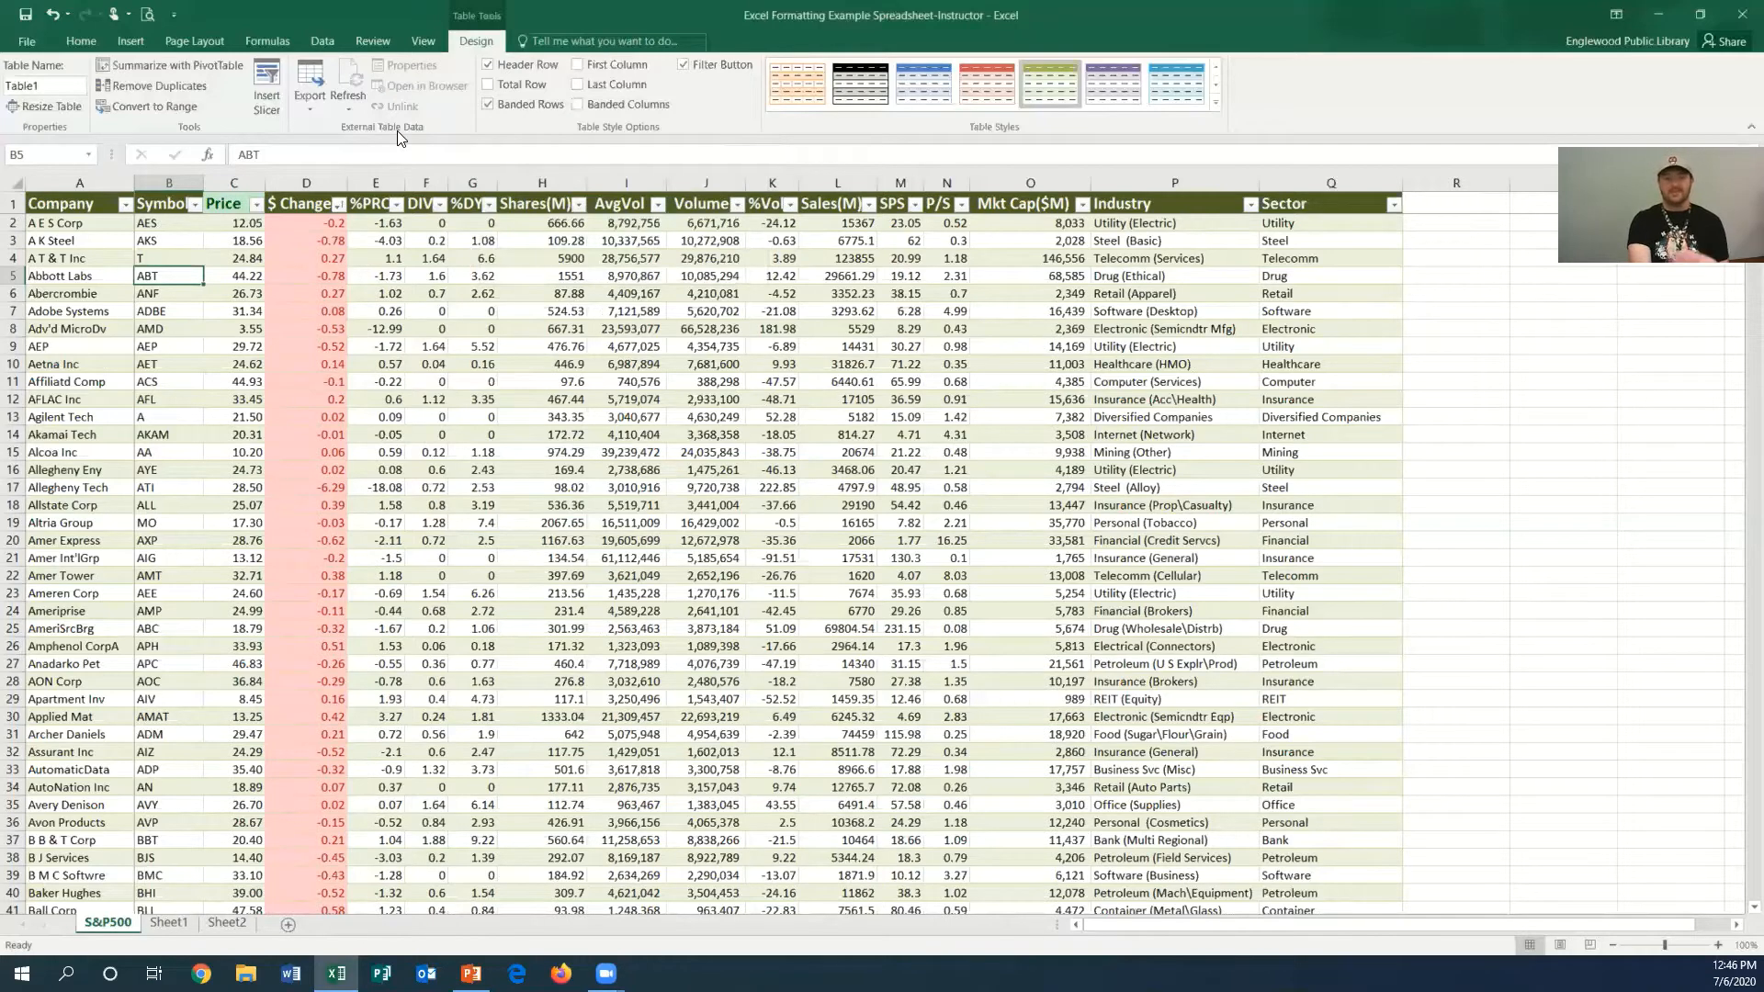
click(431, 41)
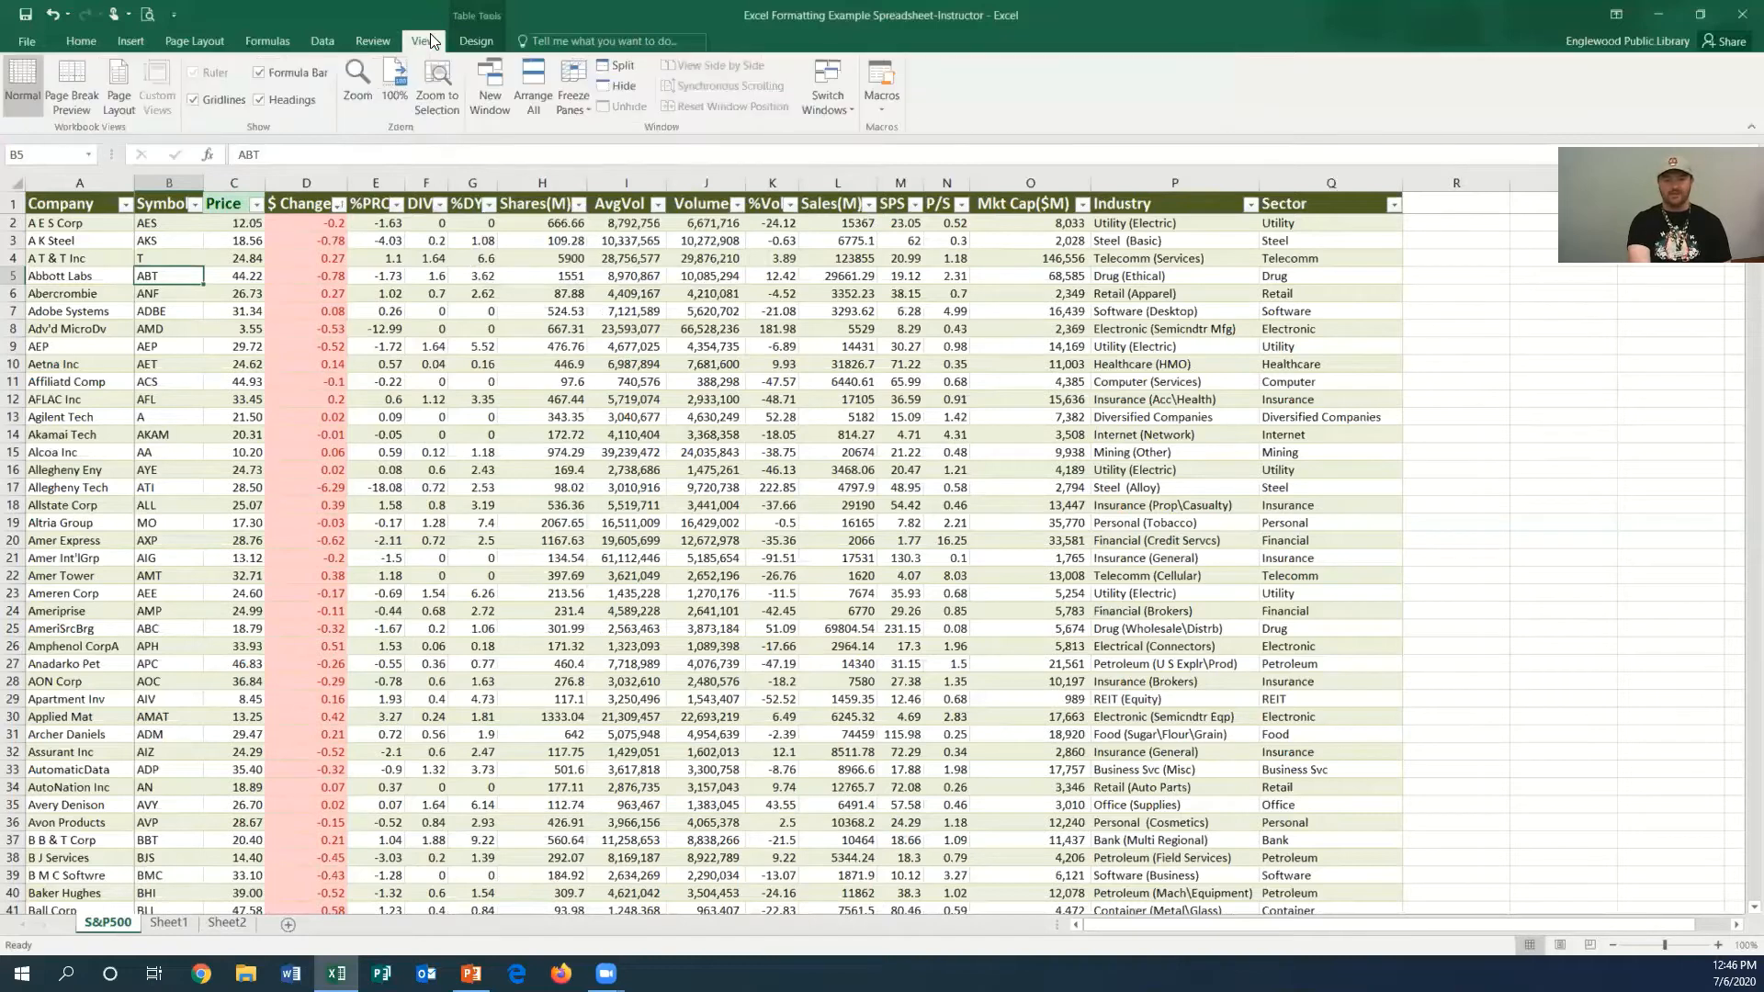
click(477, 39)
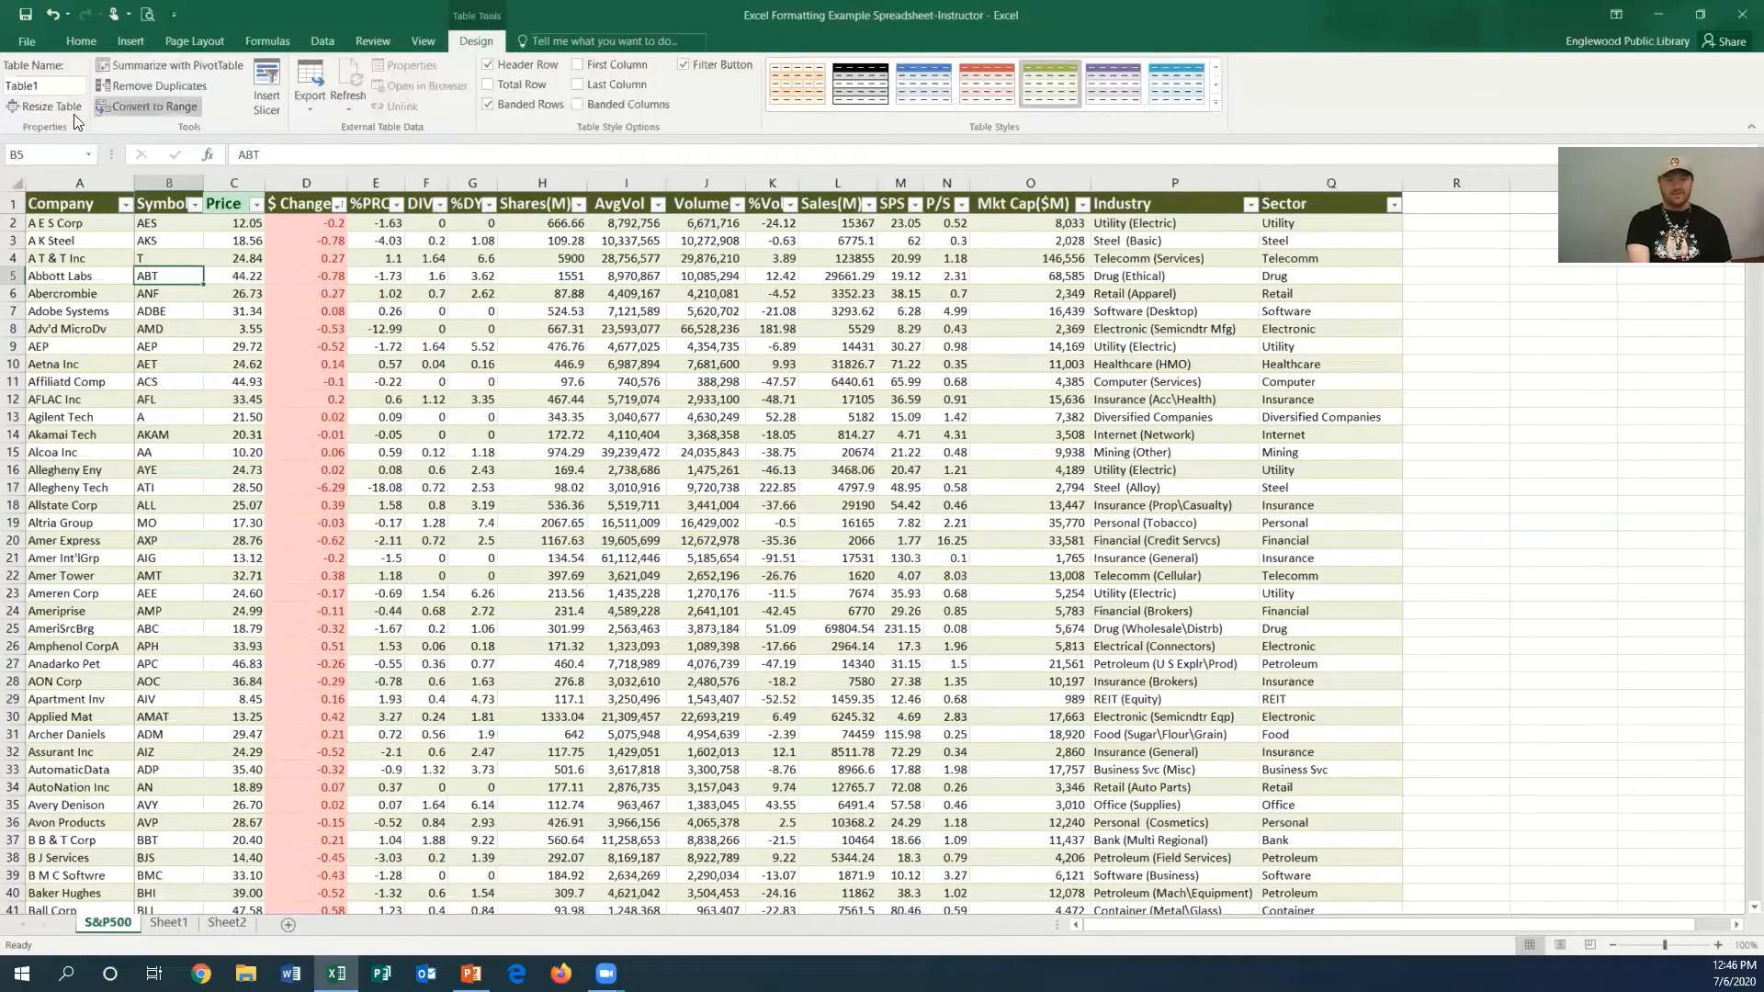
click(136, 105)
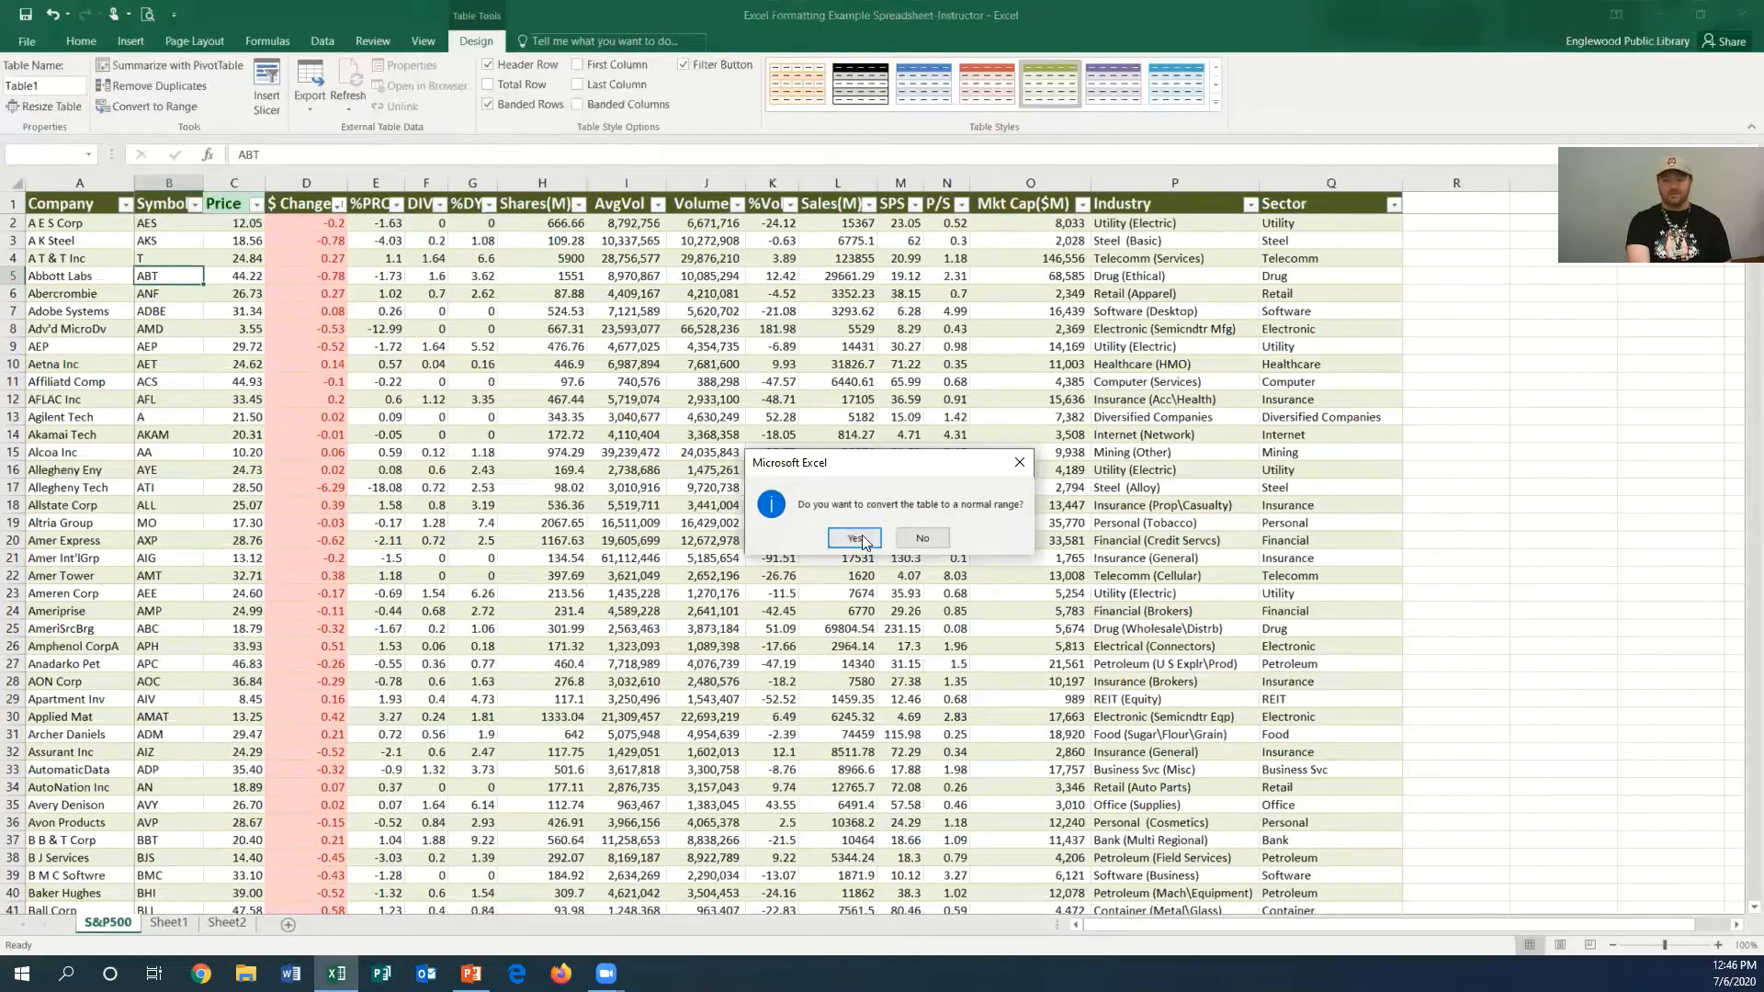
click(860, 538)
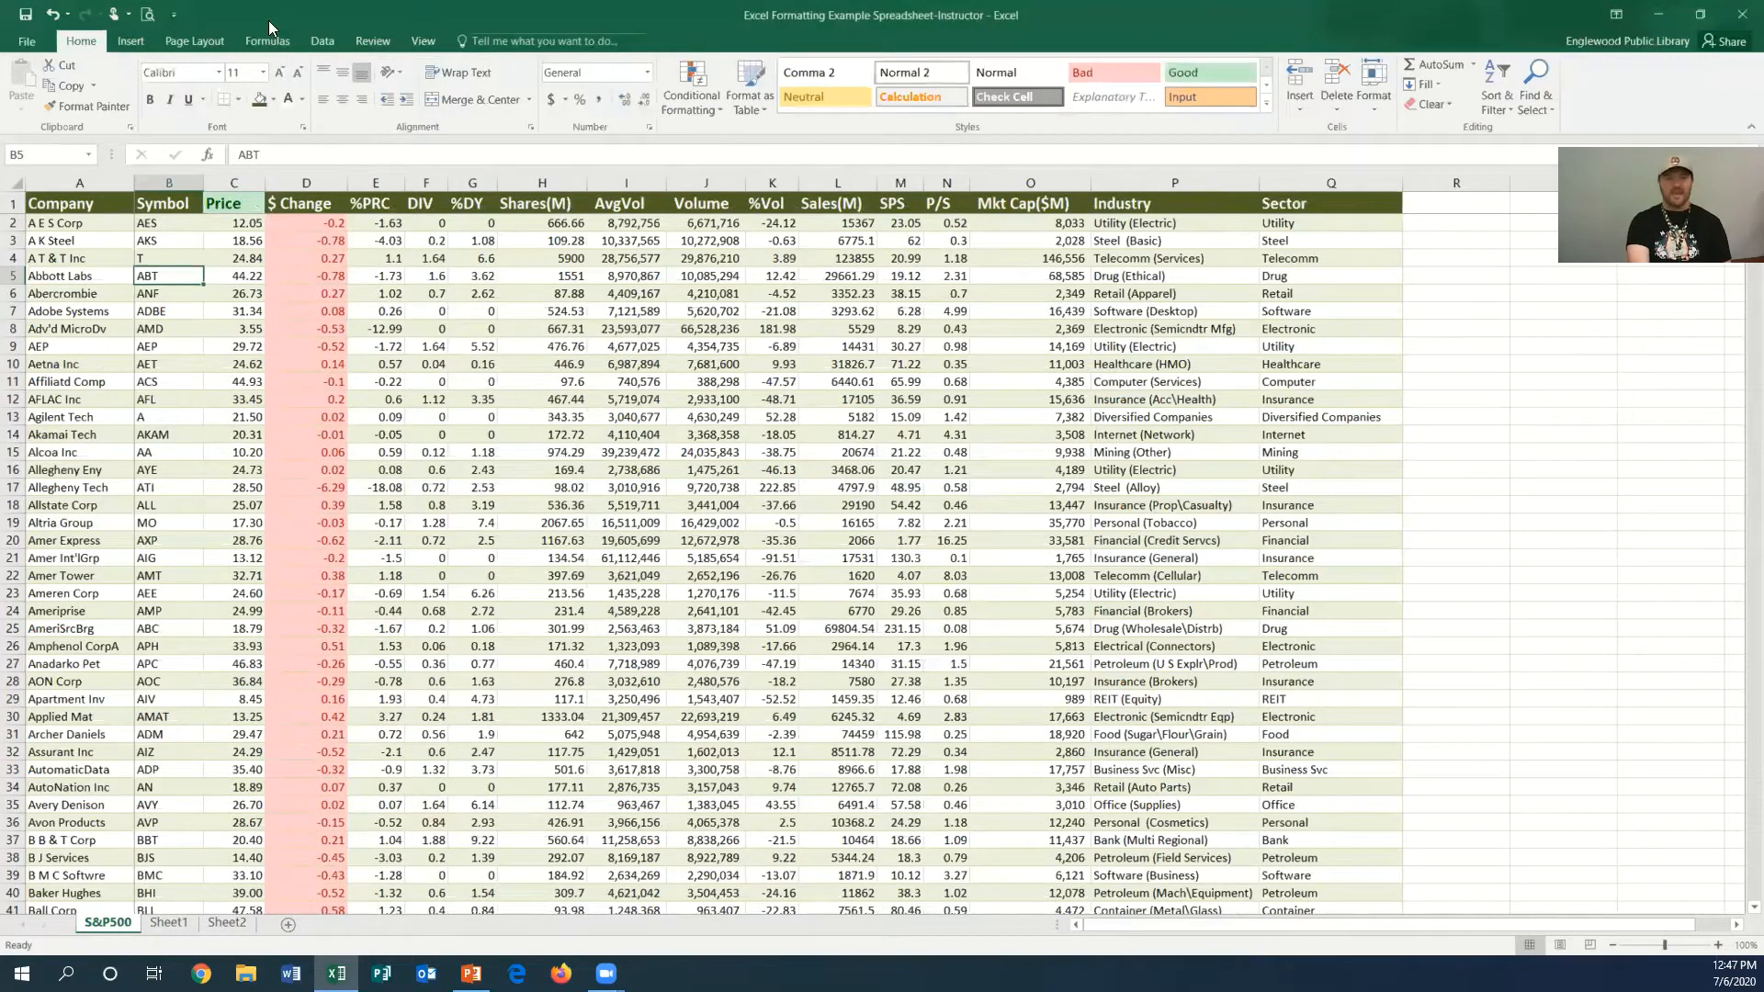
- Turn off the Filter Button and Banded Rows options for the stock data table
click(416, 38)
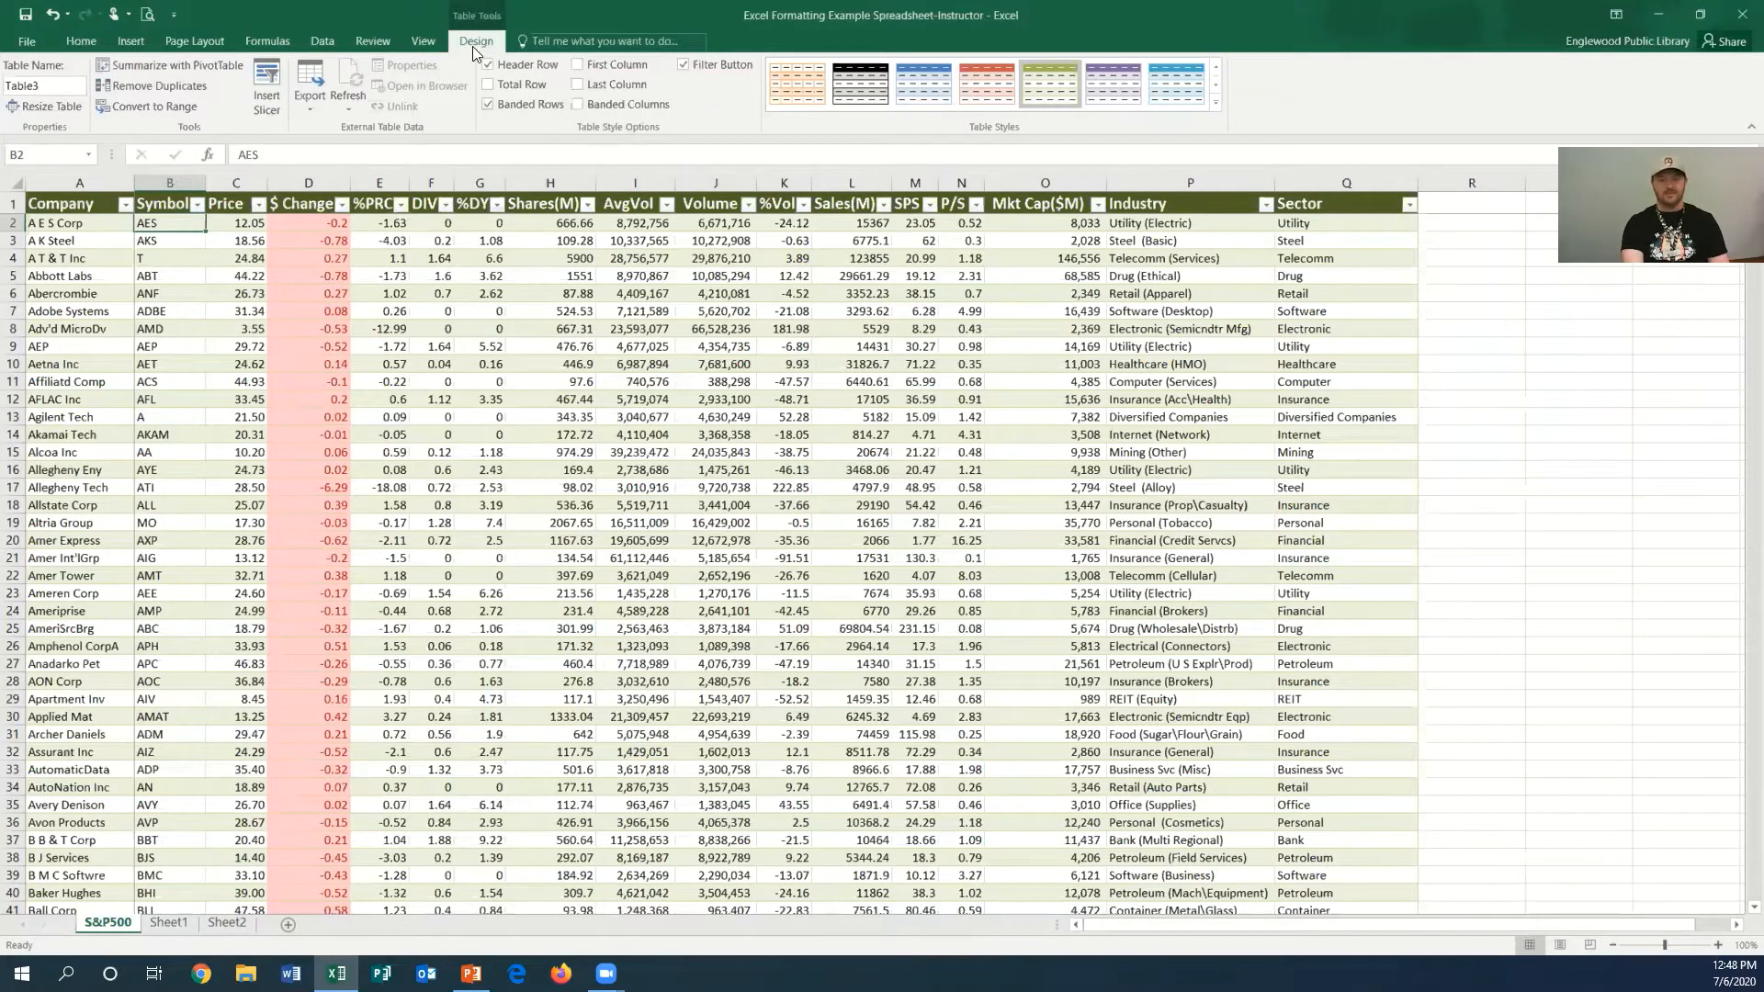
click(682, 65)
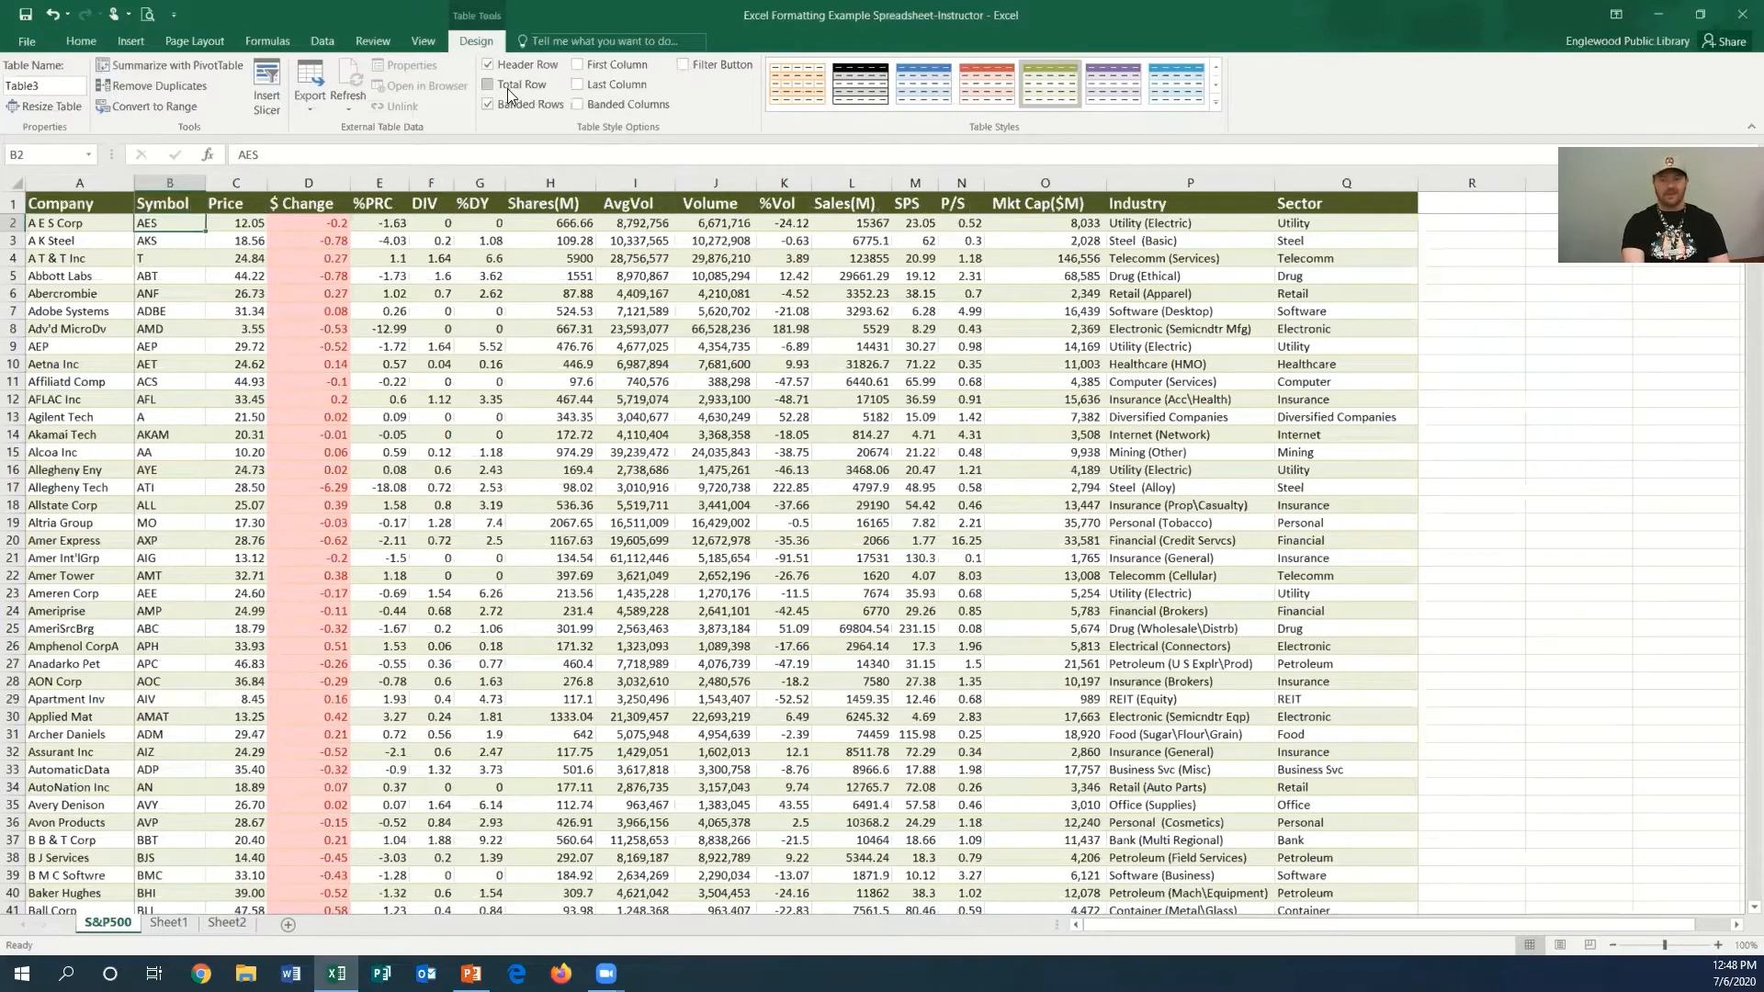
click(490, 106)
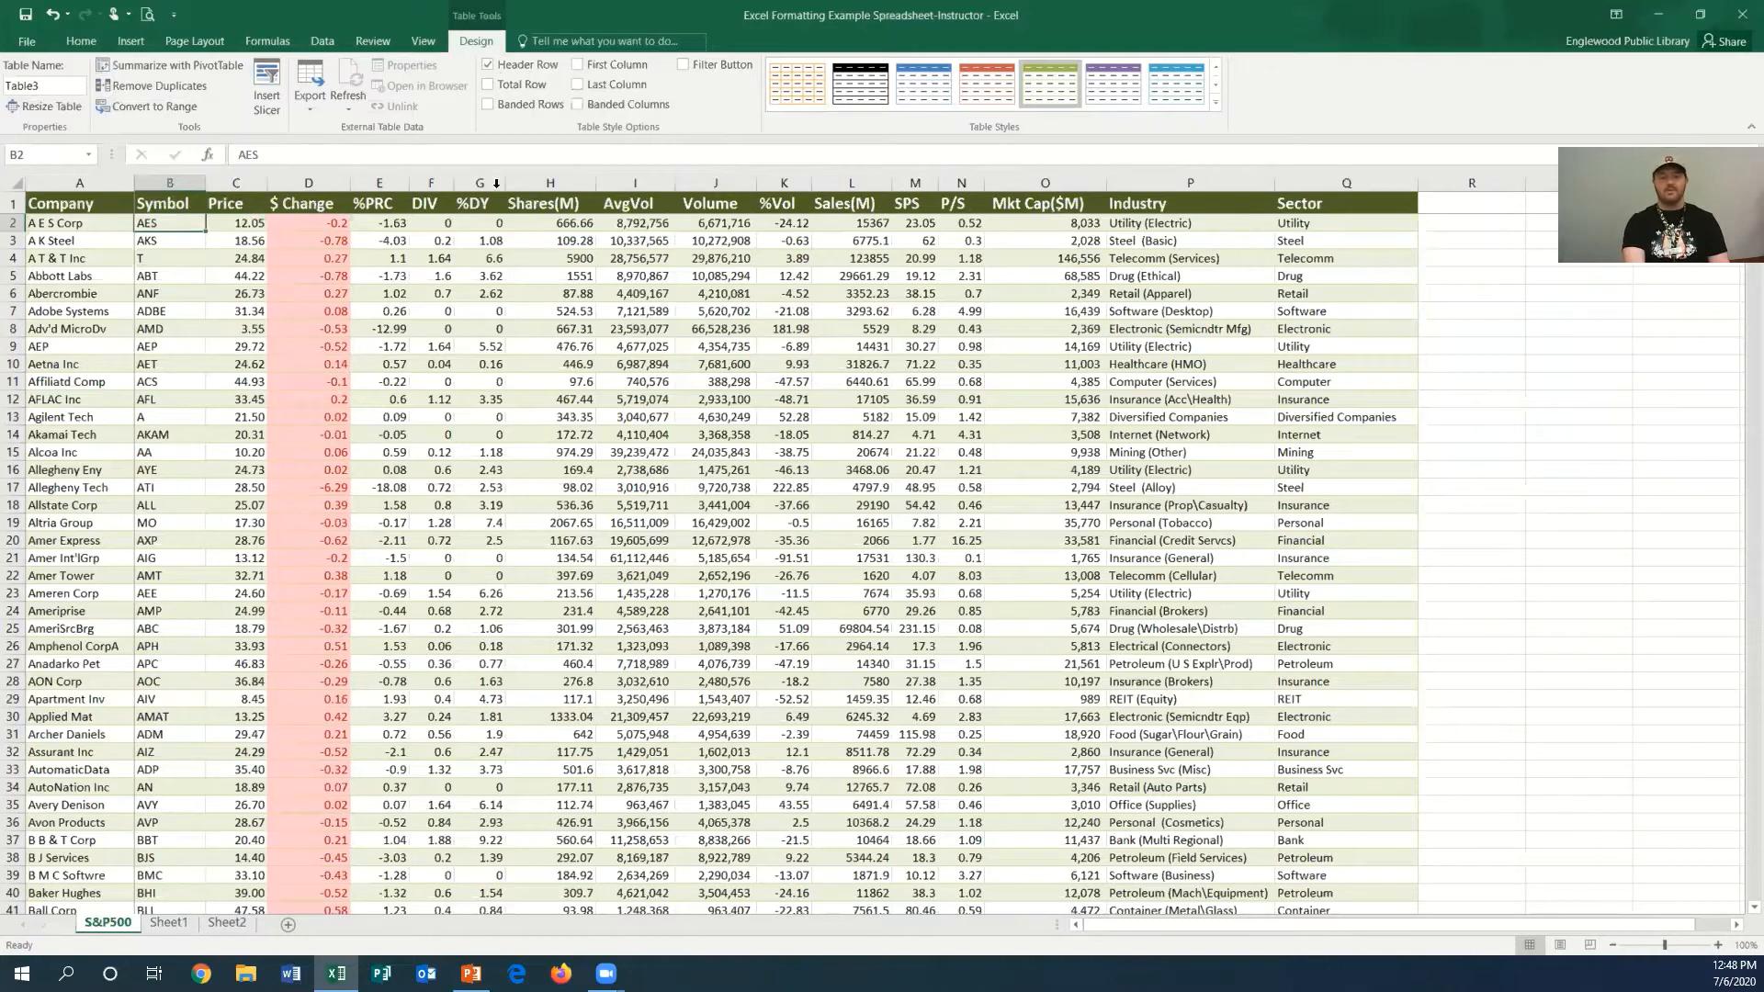
- Convert the stock data table to a normal range and check the worksheet rows
click(154, 107)
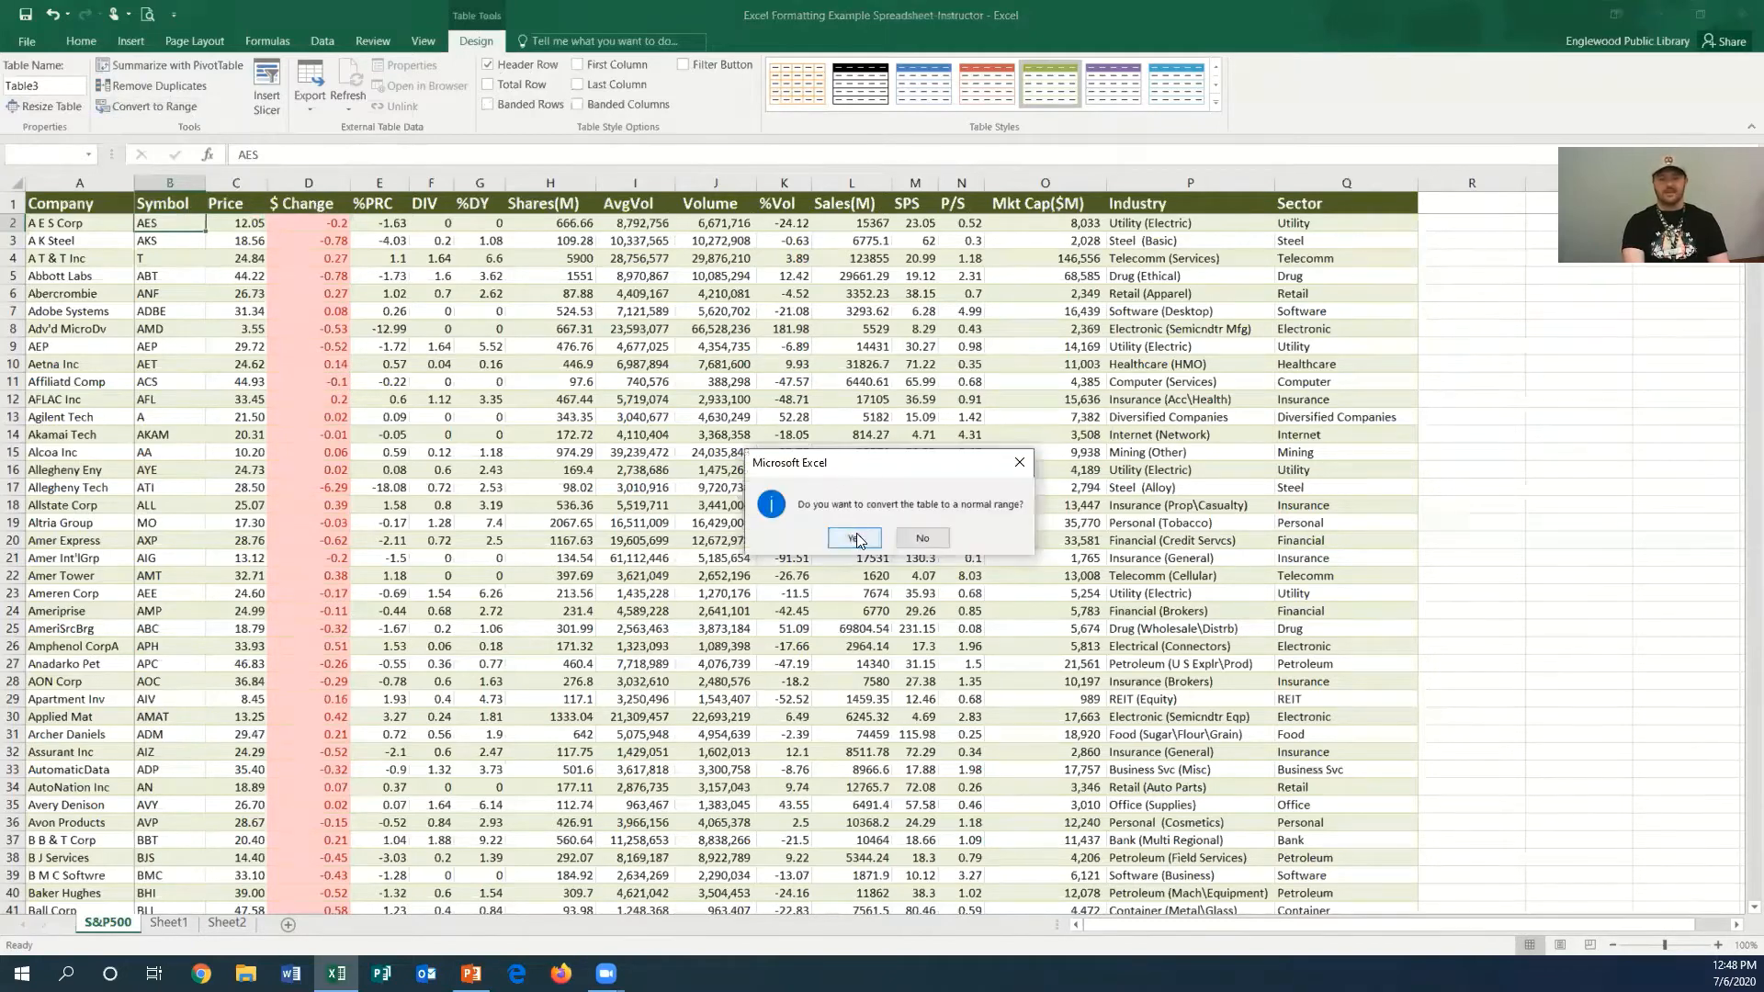
click(856, 539)
scroll(521, 341, down, 2)
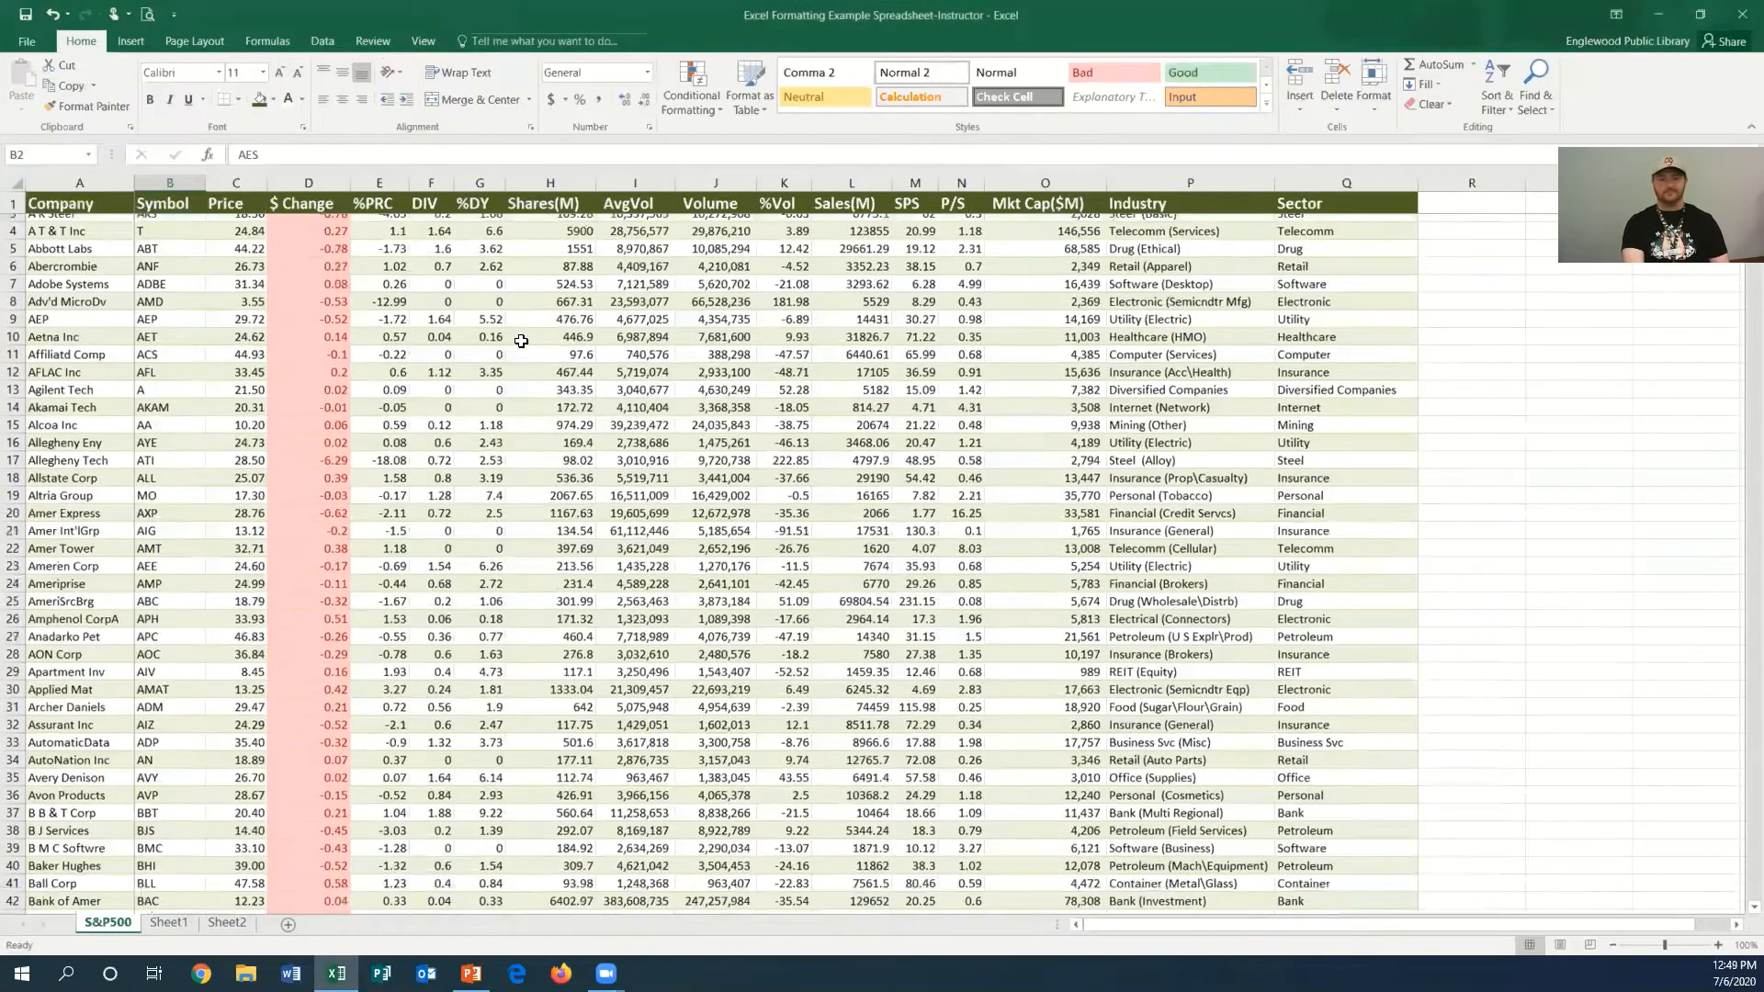
scroll(521, 341, down, 1)
scroll(522, 343, up, 2)
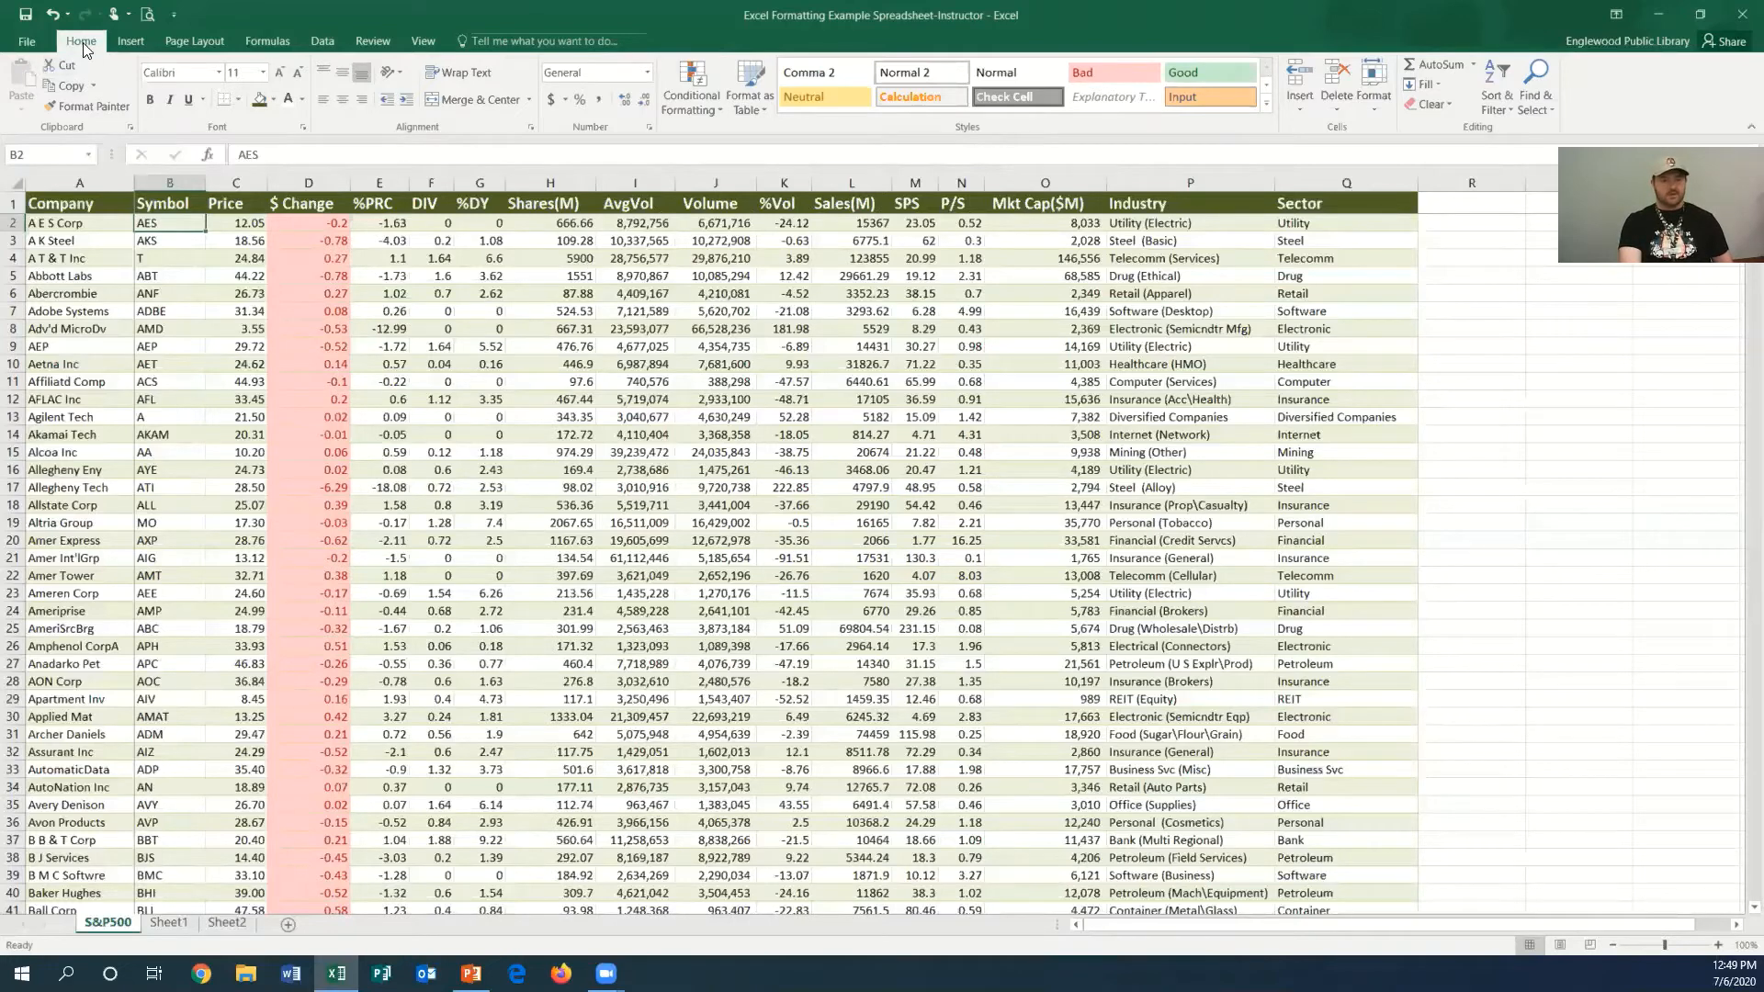
- Examine the worksheet's print preview for column headings on the following pages, and return to the sheet
click(27, 45)
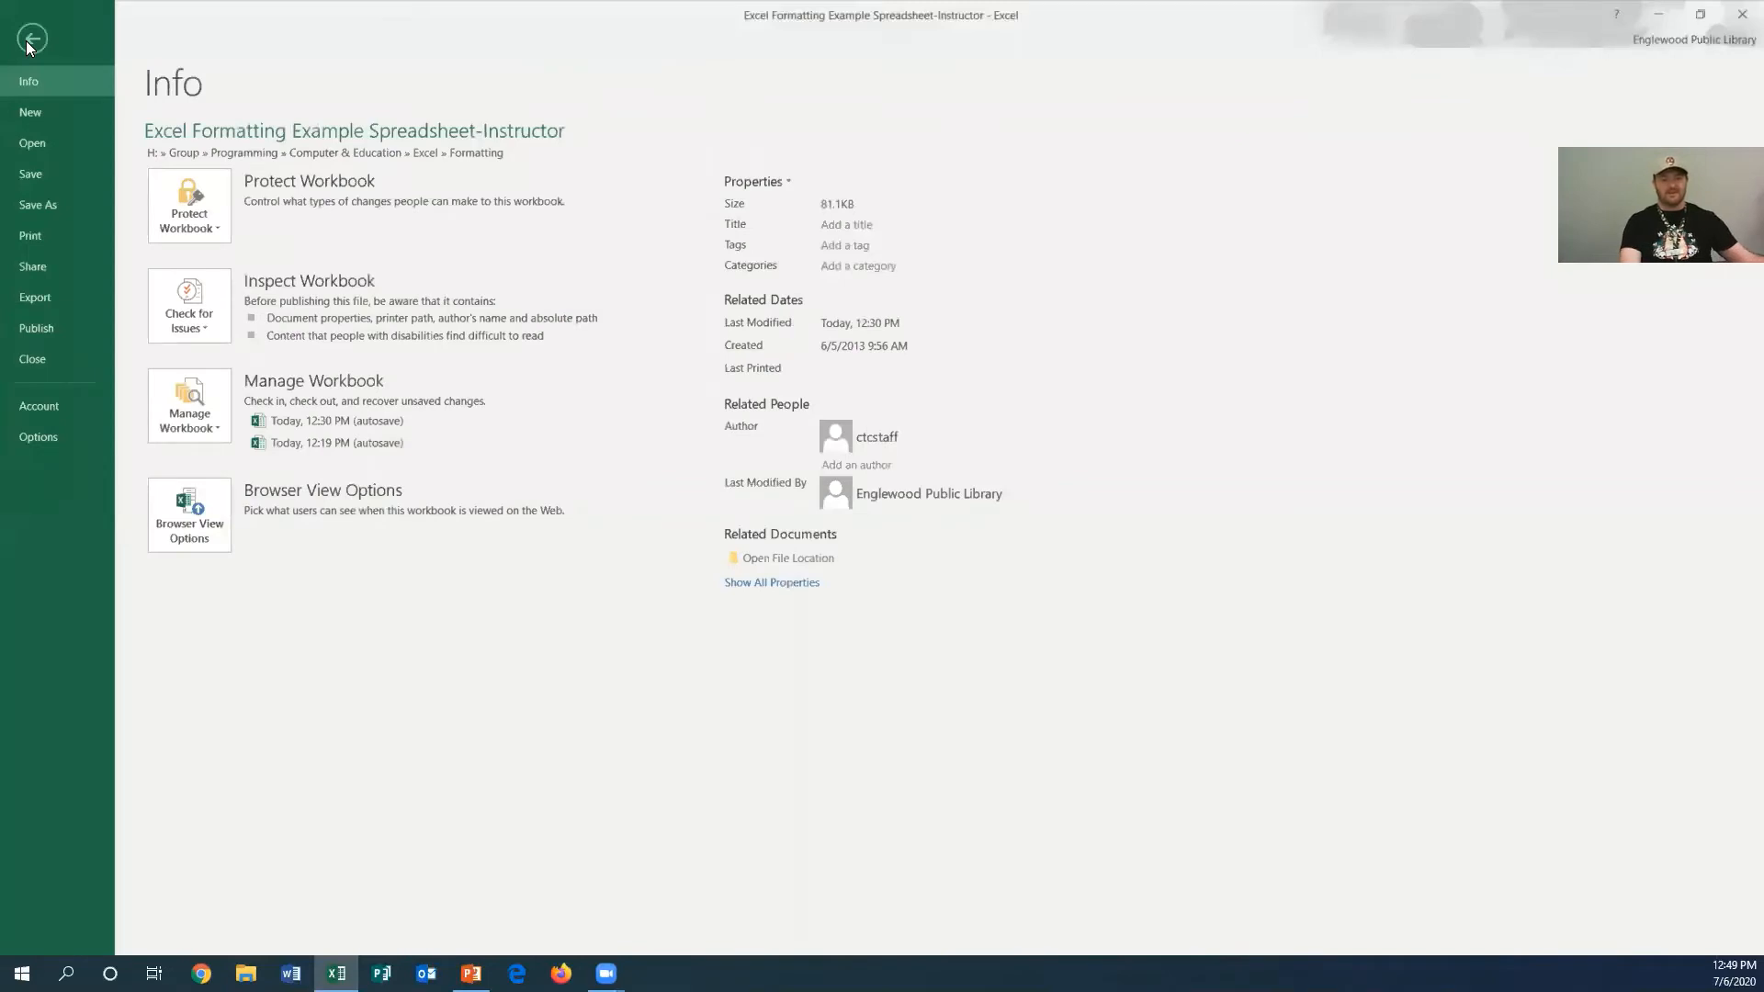
click(30, 236)
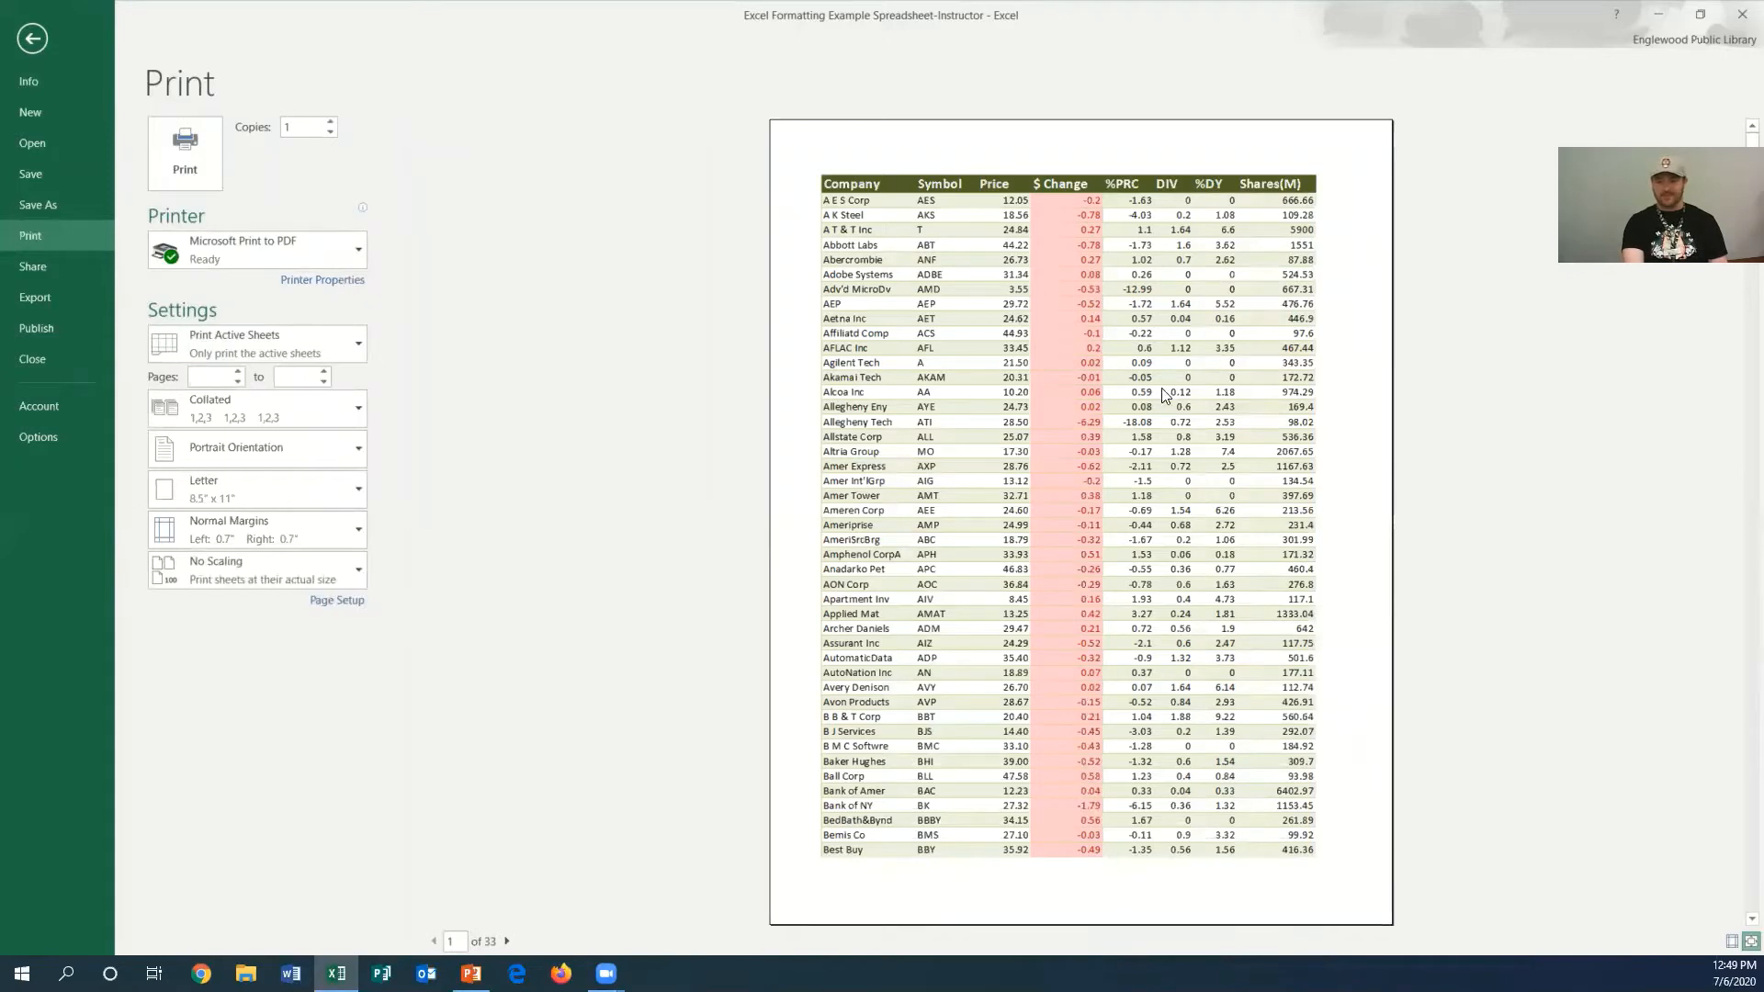
scroll(1160, 395, down, 1)
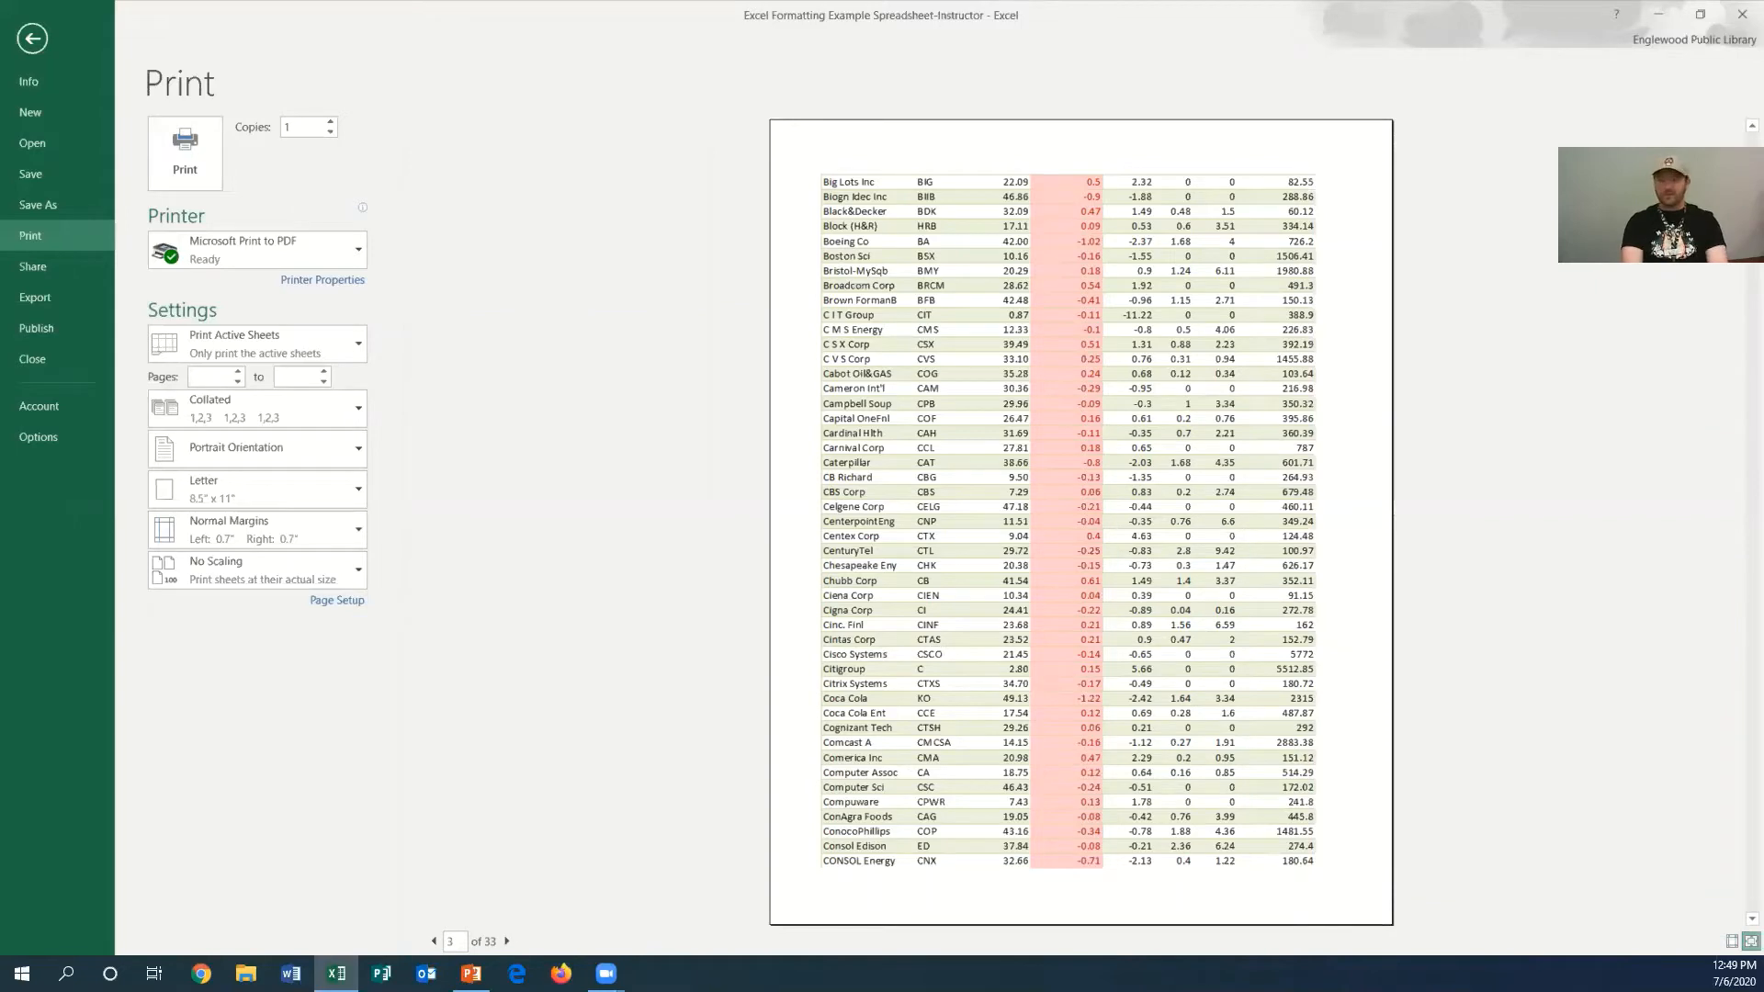
scroll(1235, 393, down, 2)
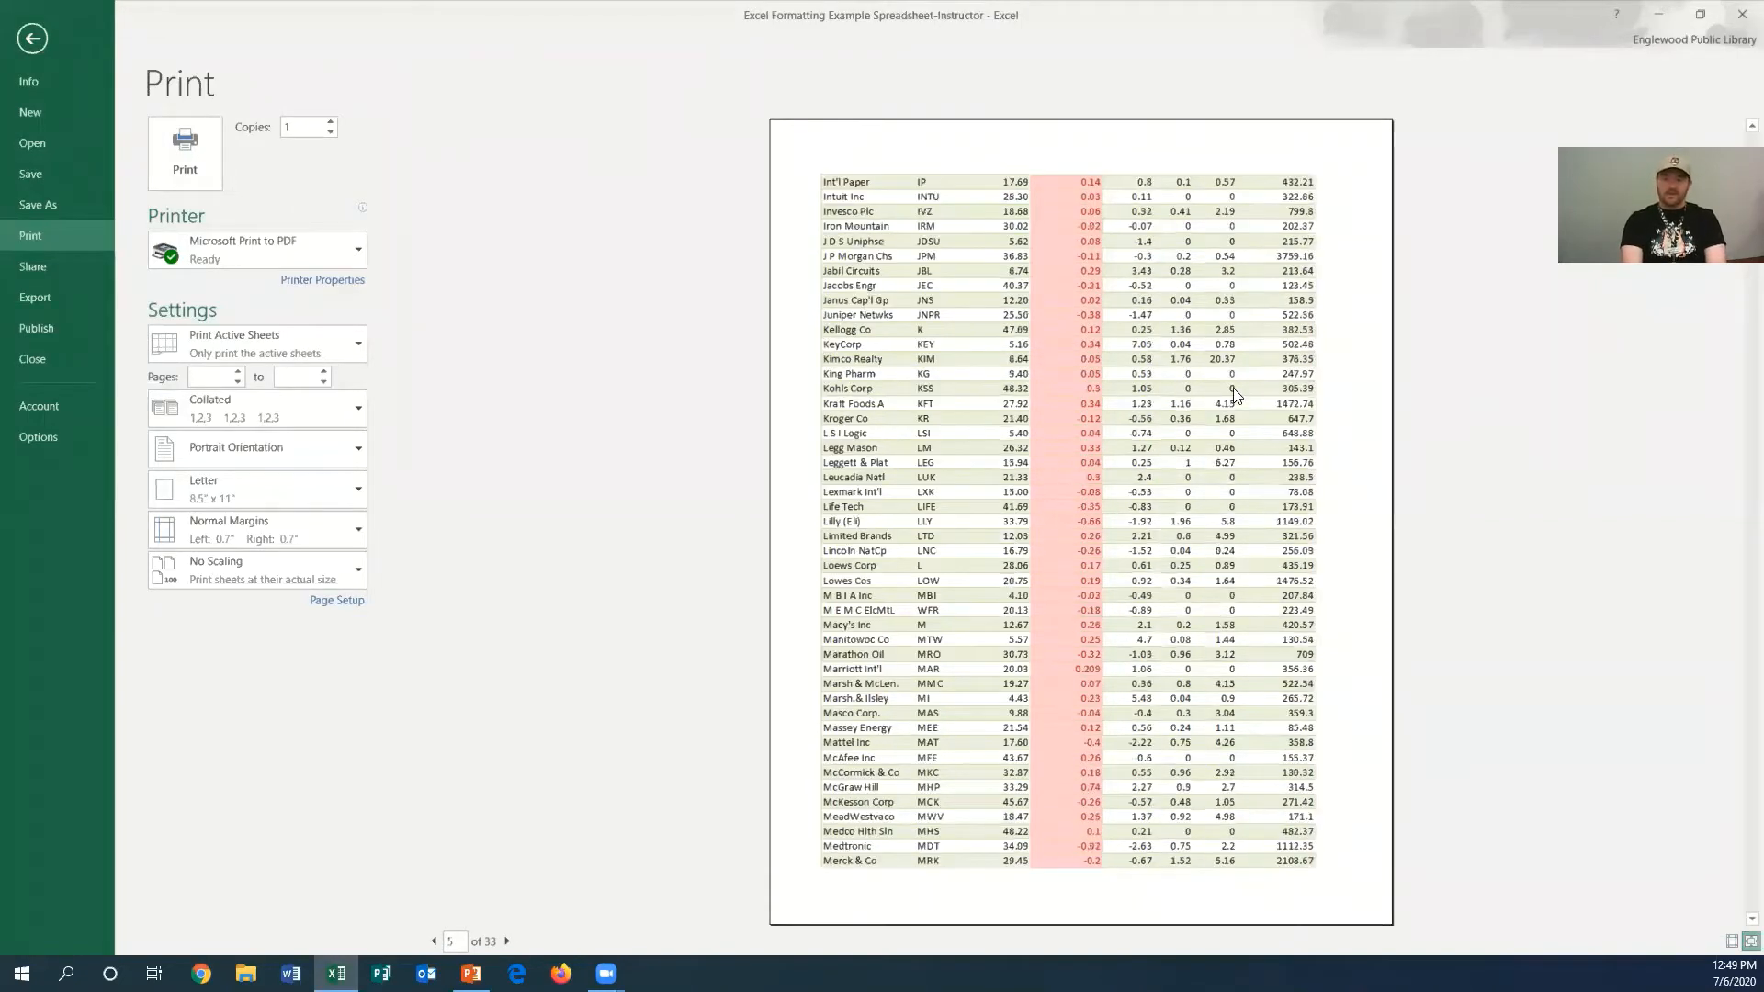
scroll(1235, 392, down, 3)
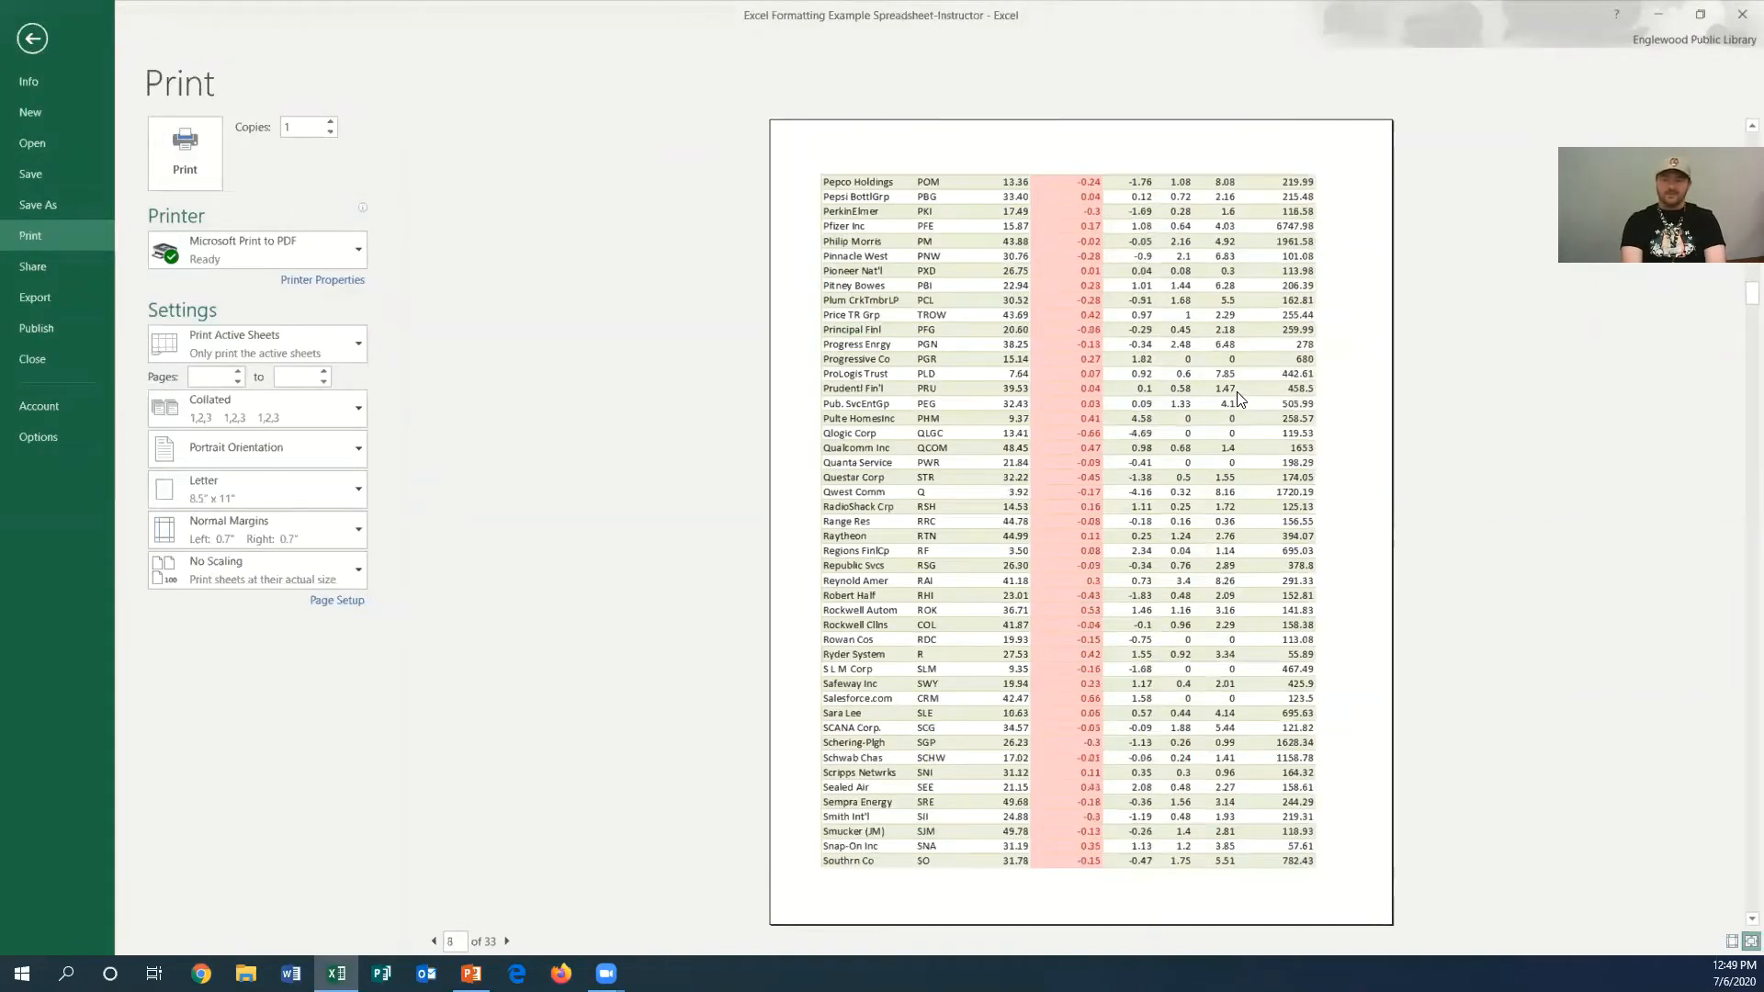
scroll(1238, 398, down, 1)
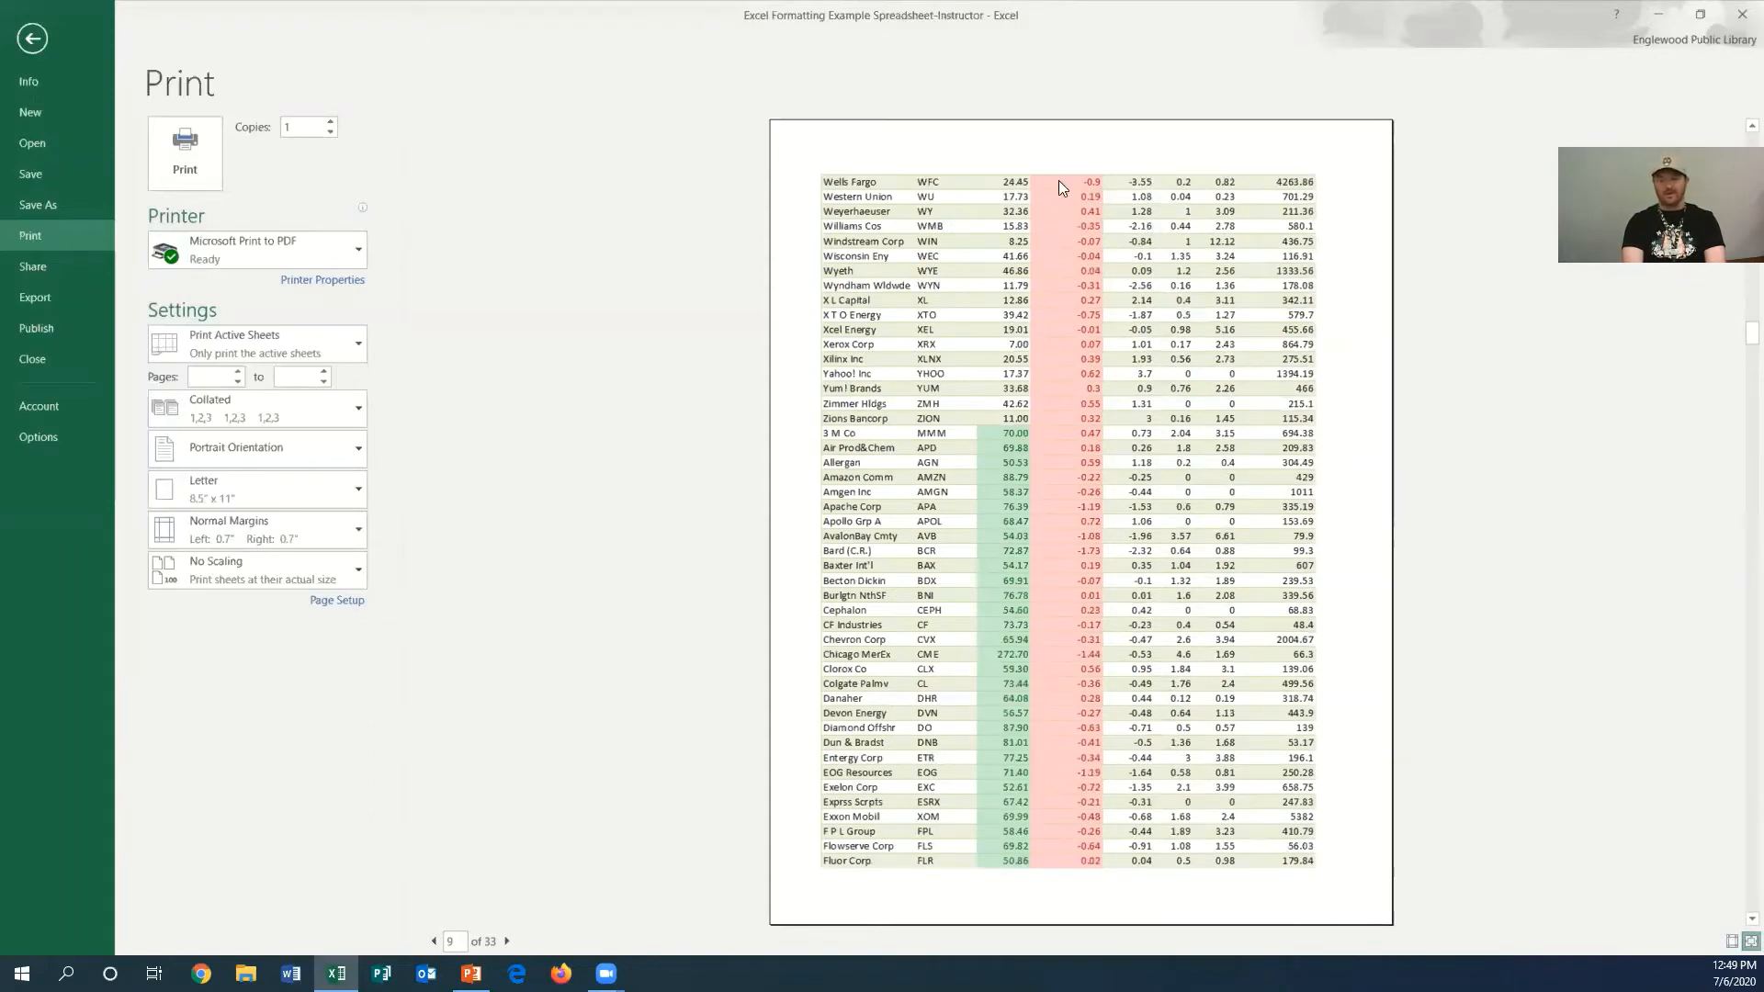
scroll(977, 290, up, 5)
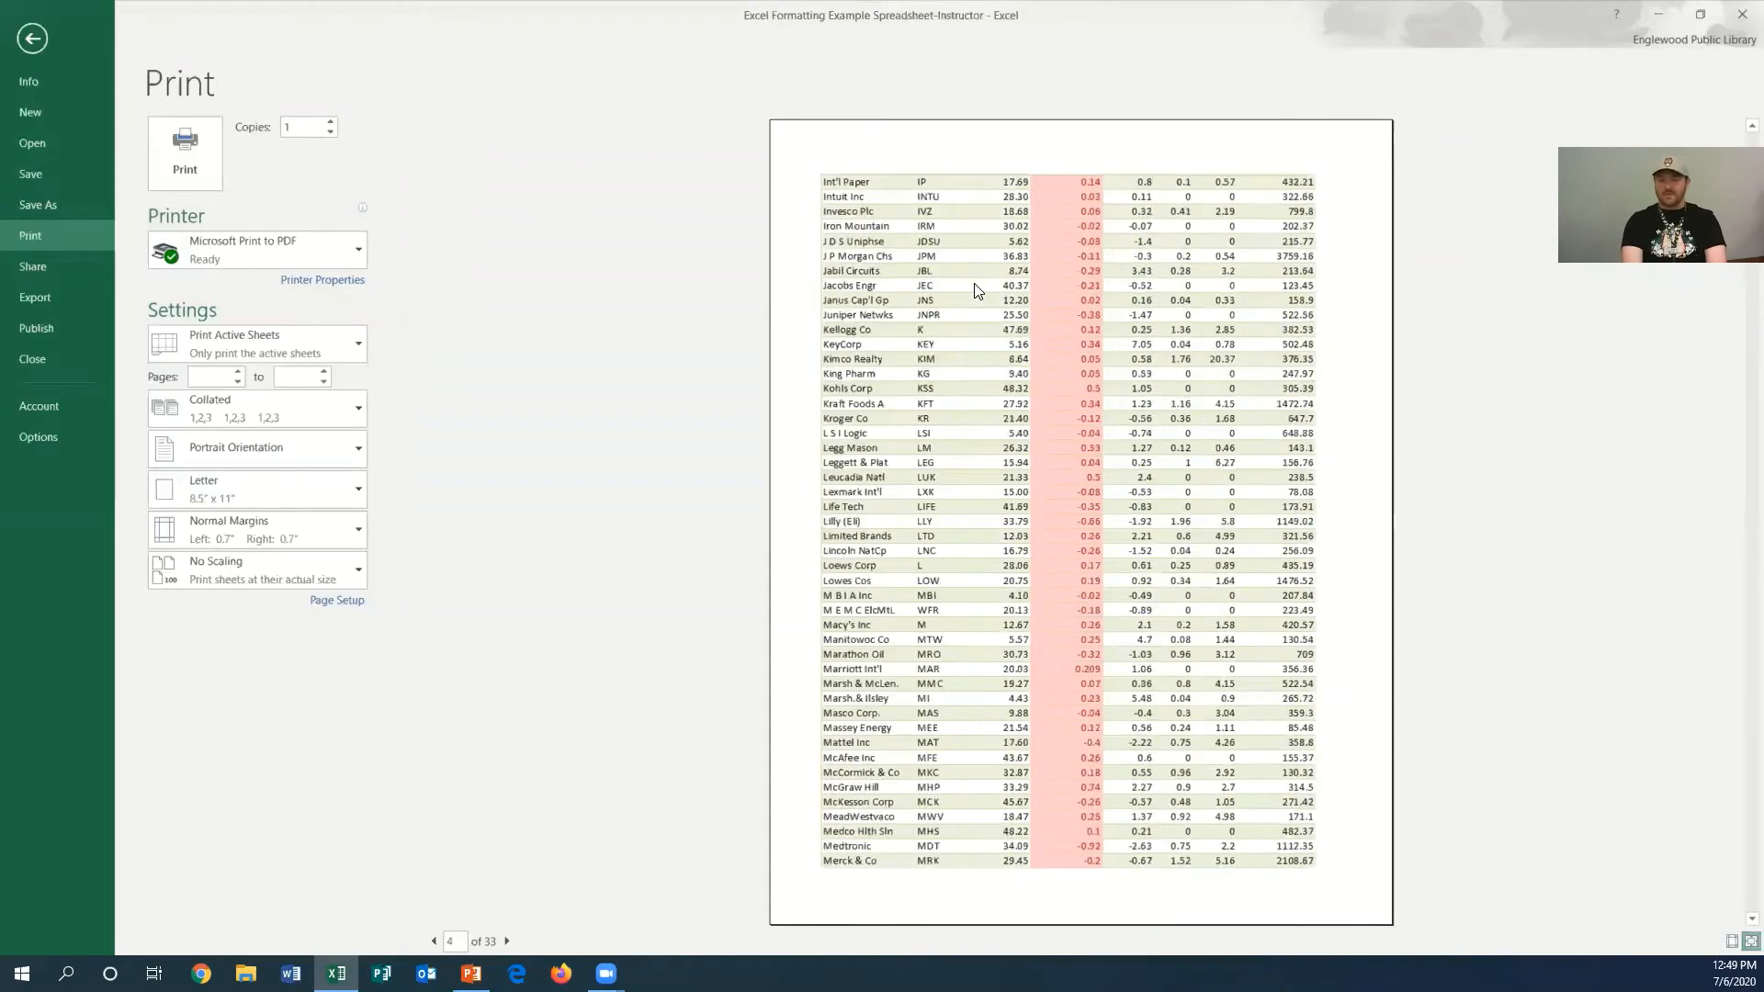
scroll(976, 291, up, 3)
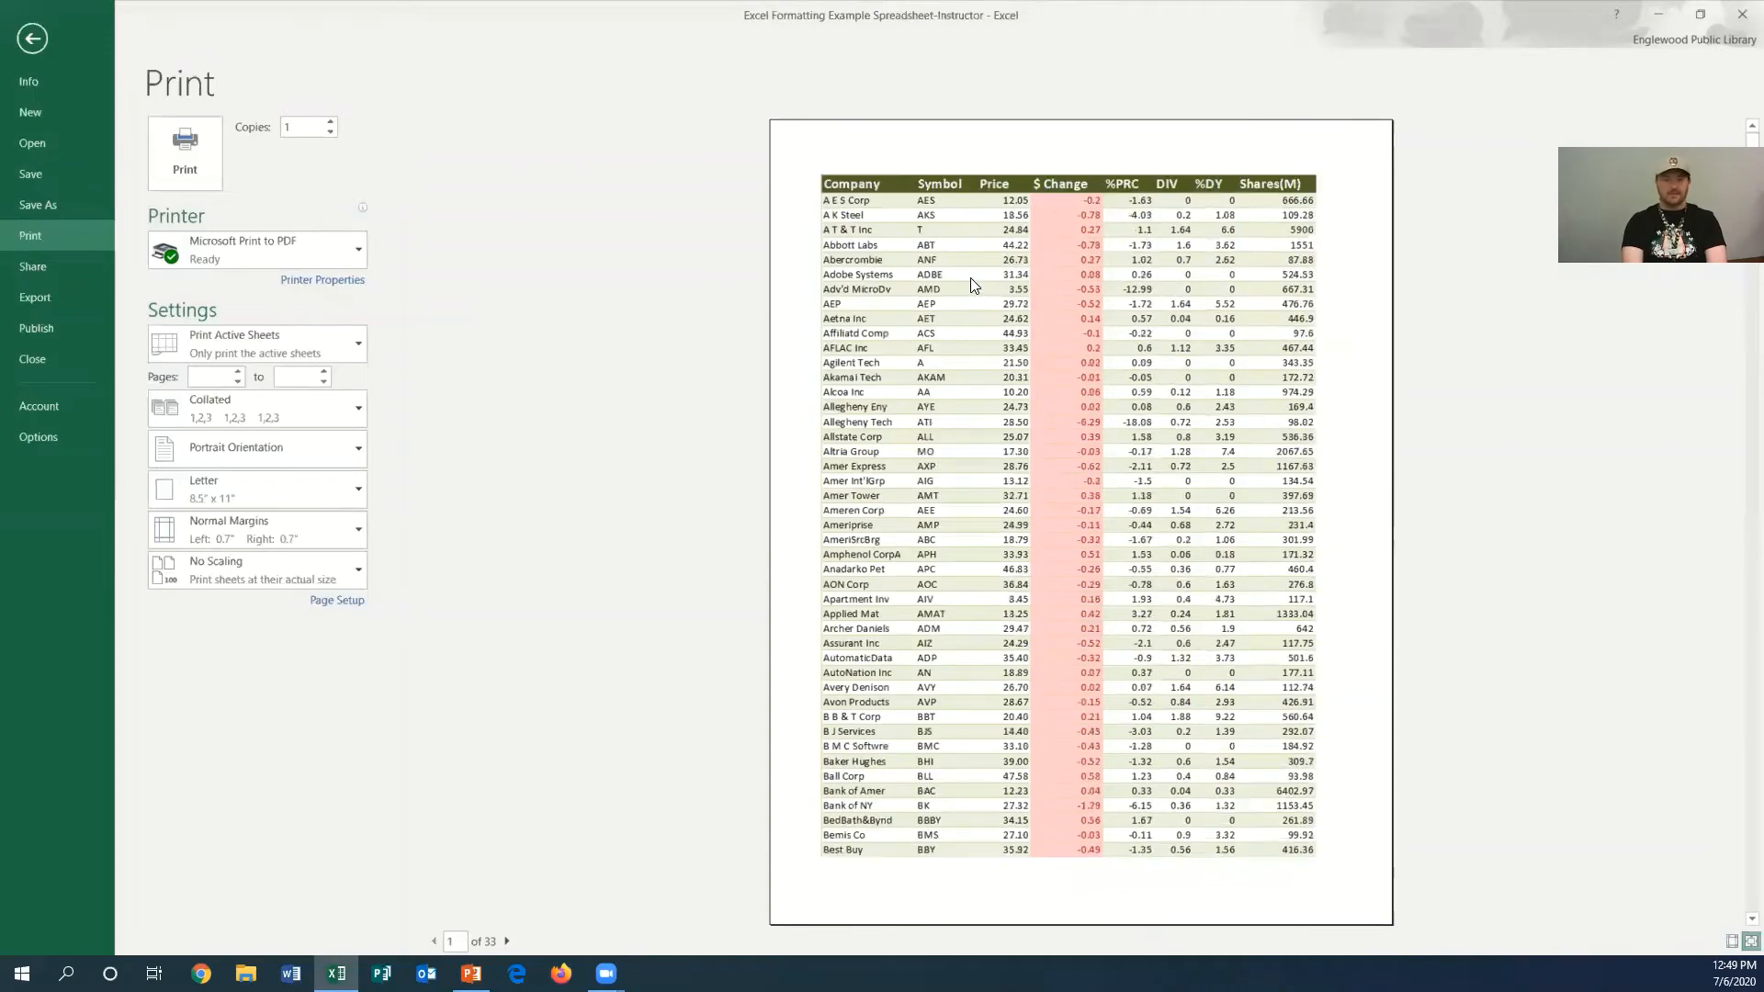
click(34, 39)
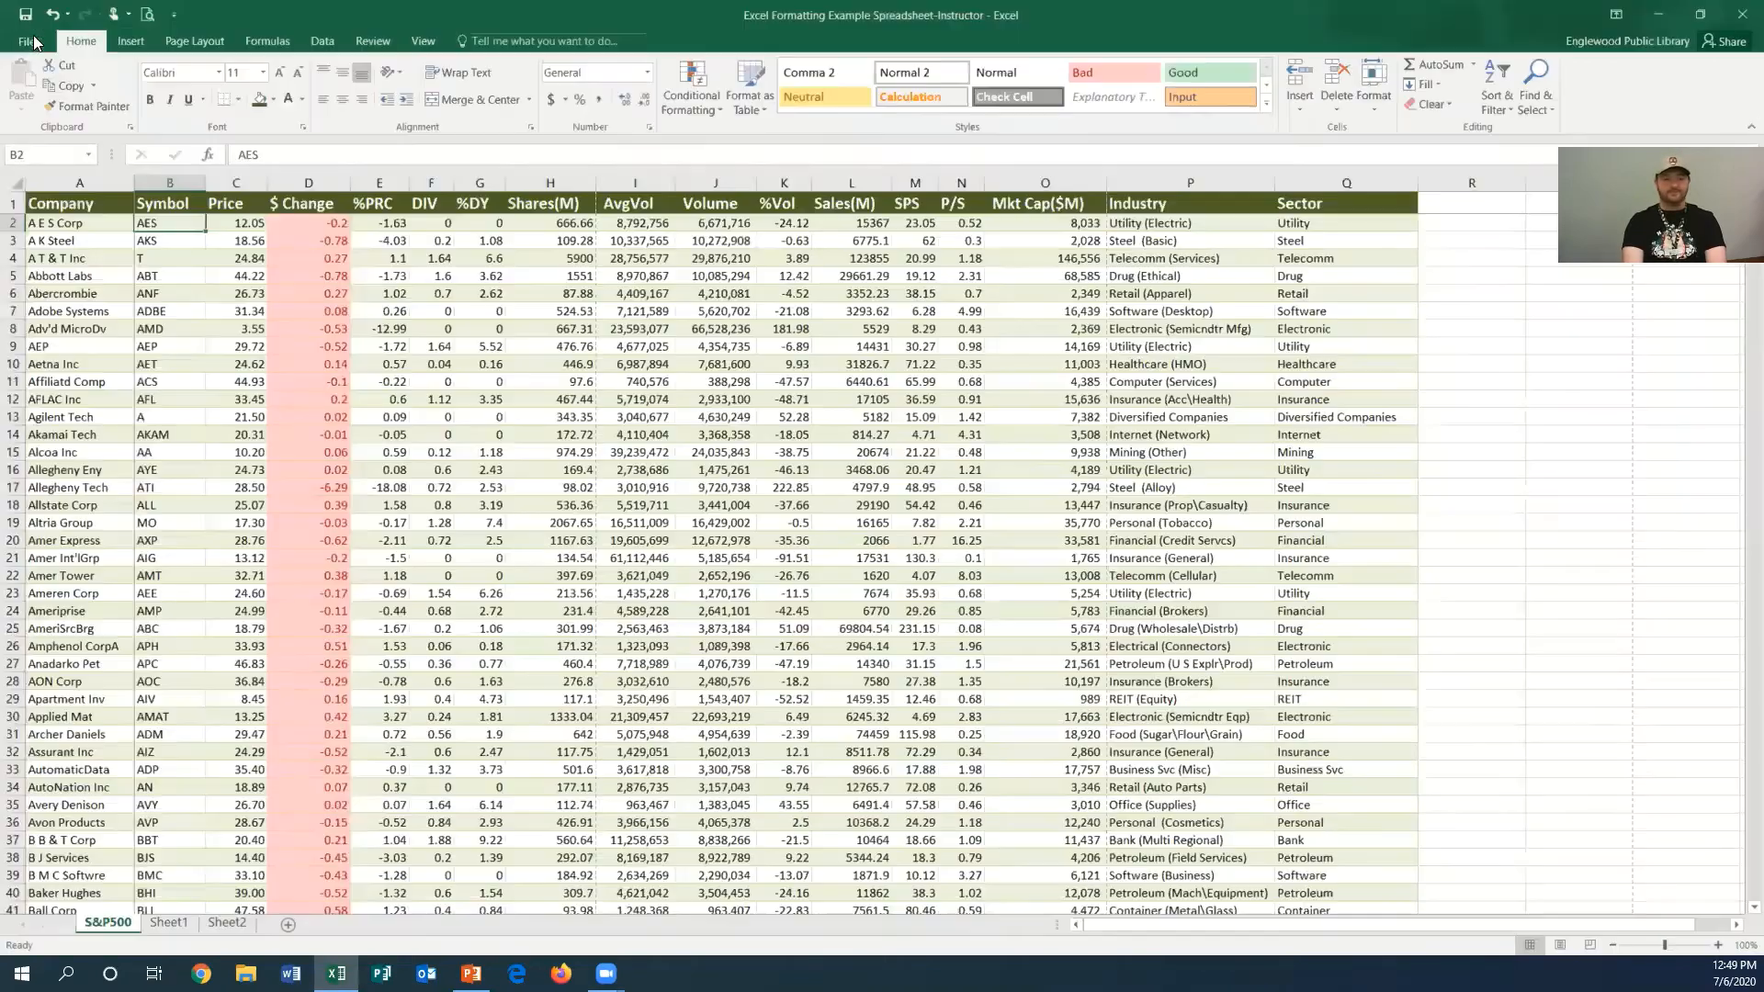
- Set header row 1 ($1:$1) as the print title row to repeat at the top of every page
click(197, 41)
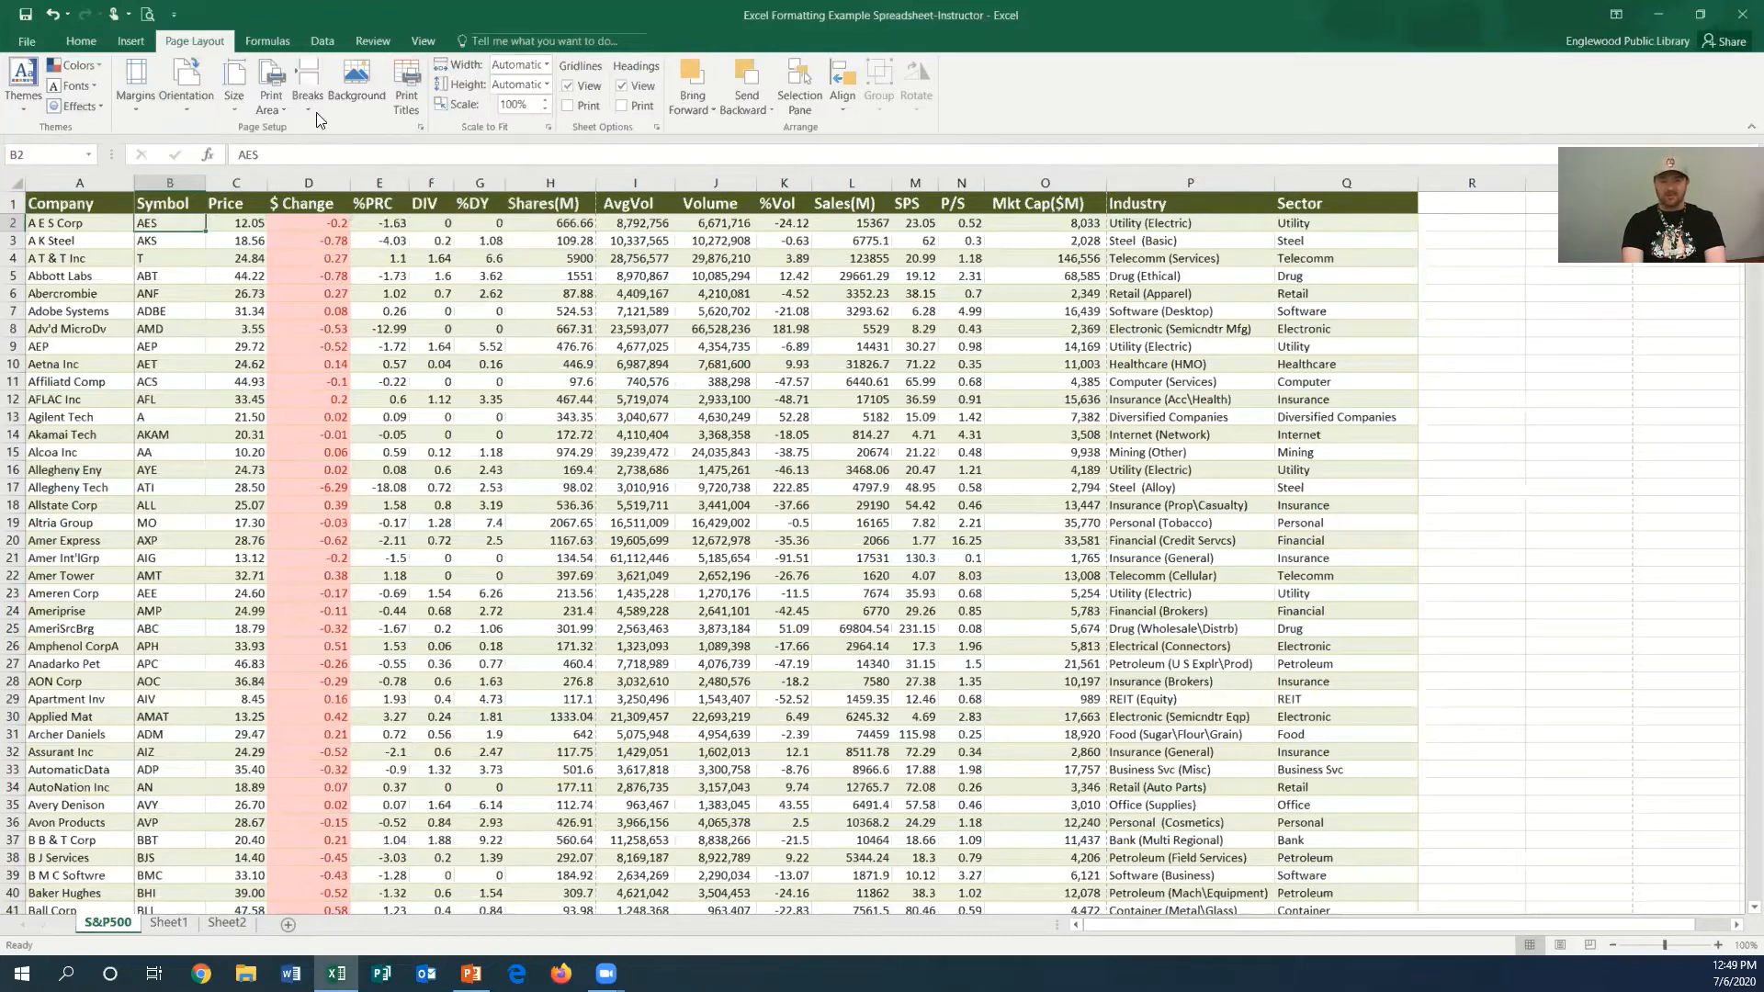
click(407, 92)
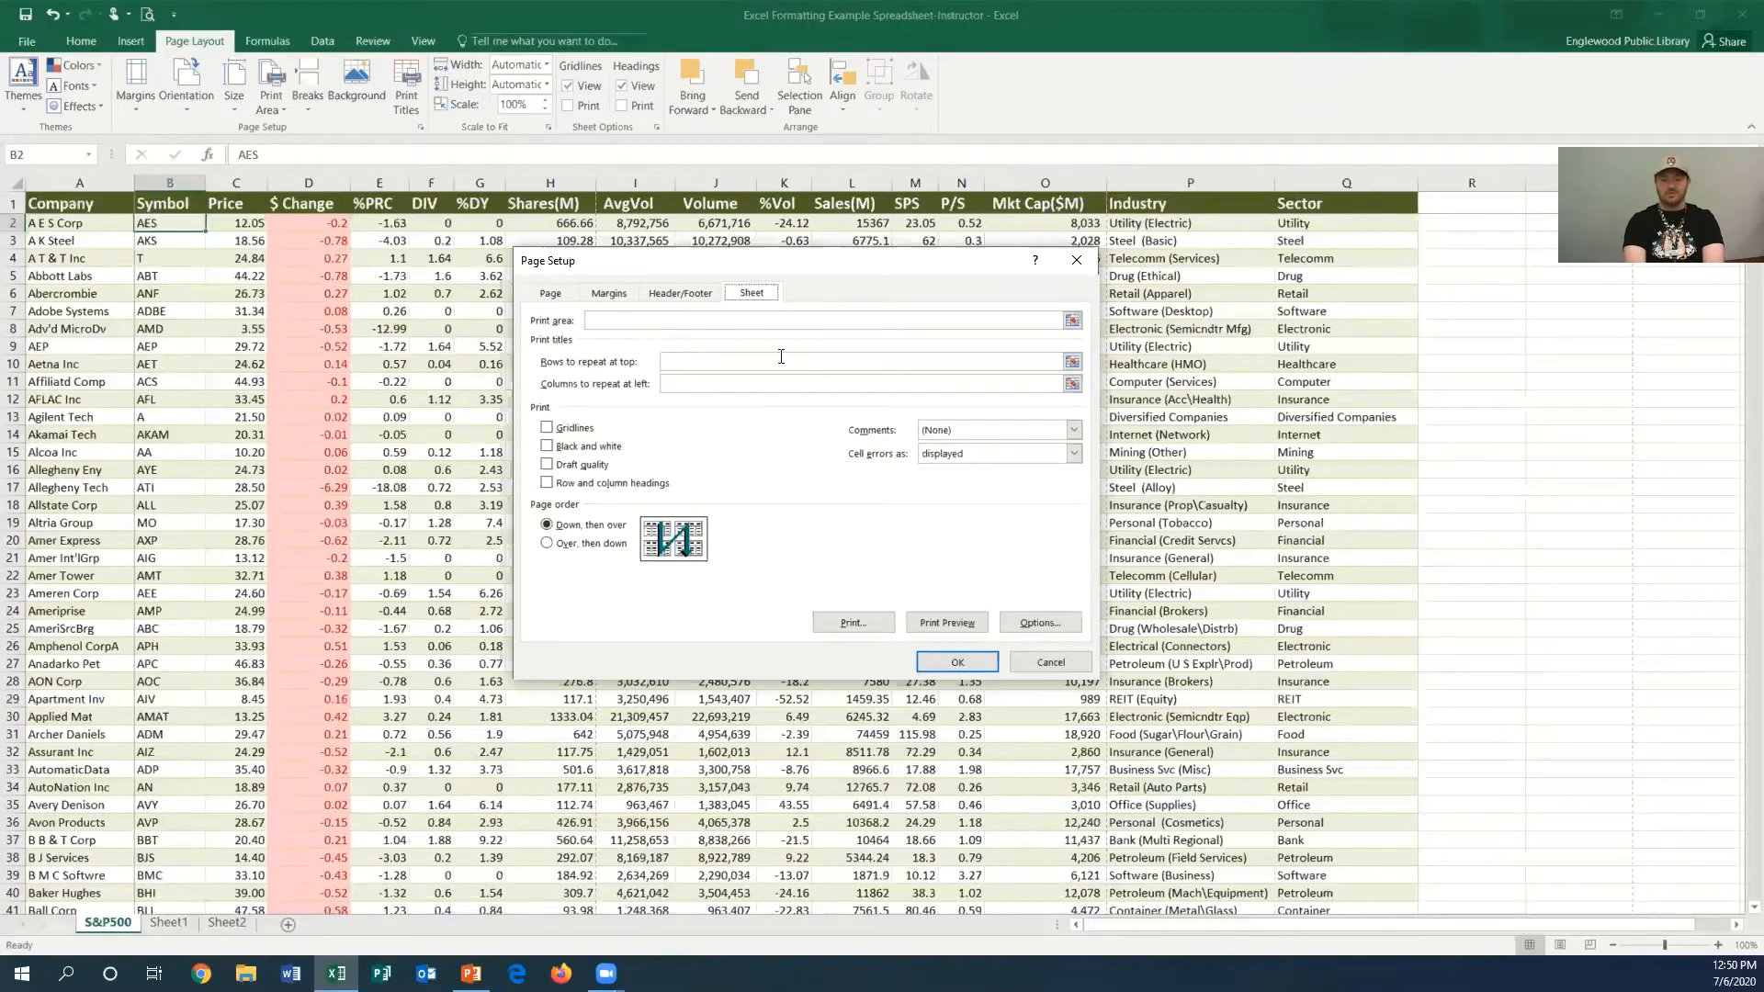
click(1072, 361)
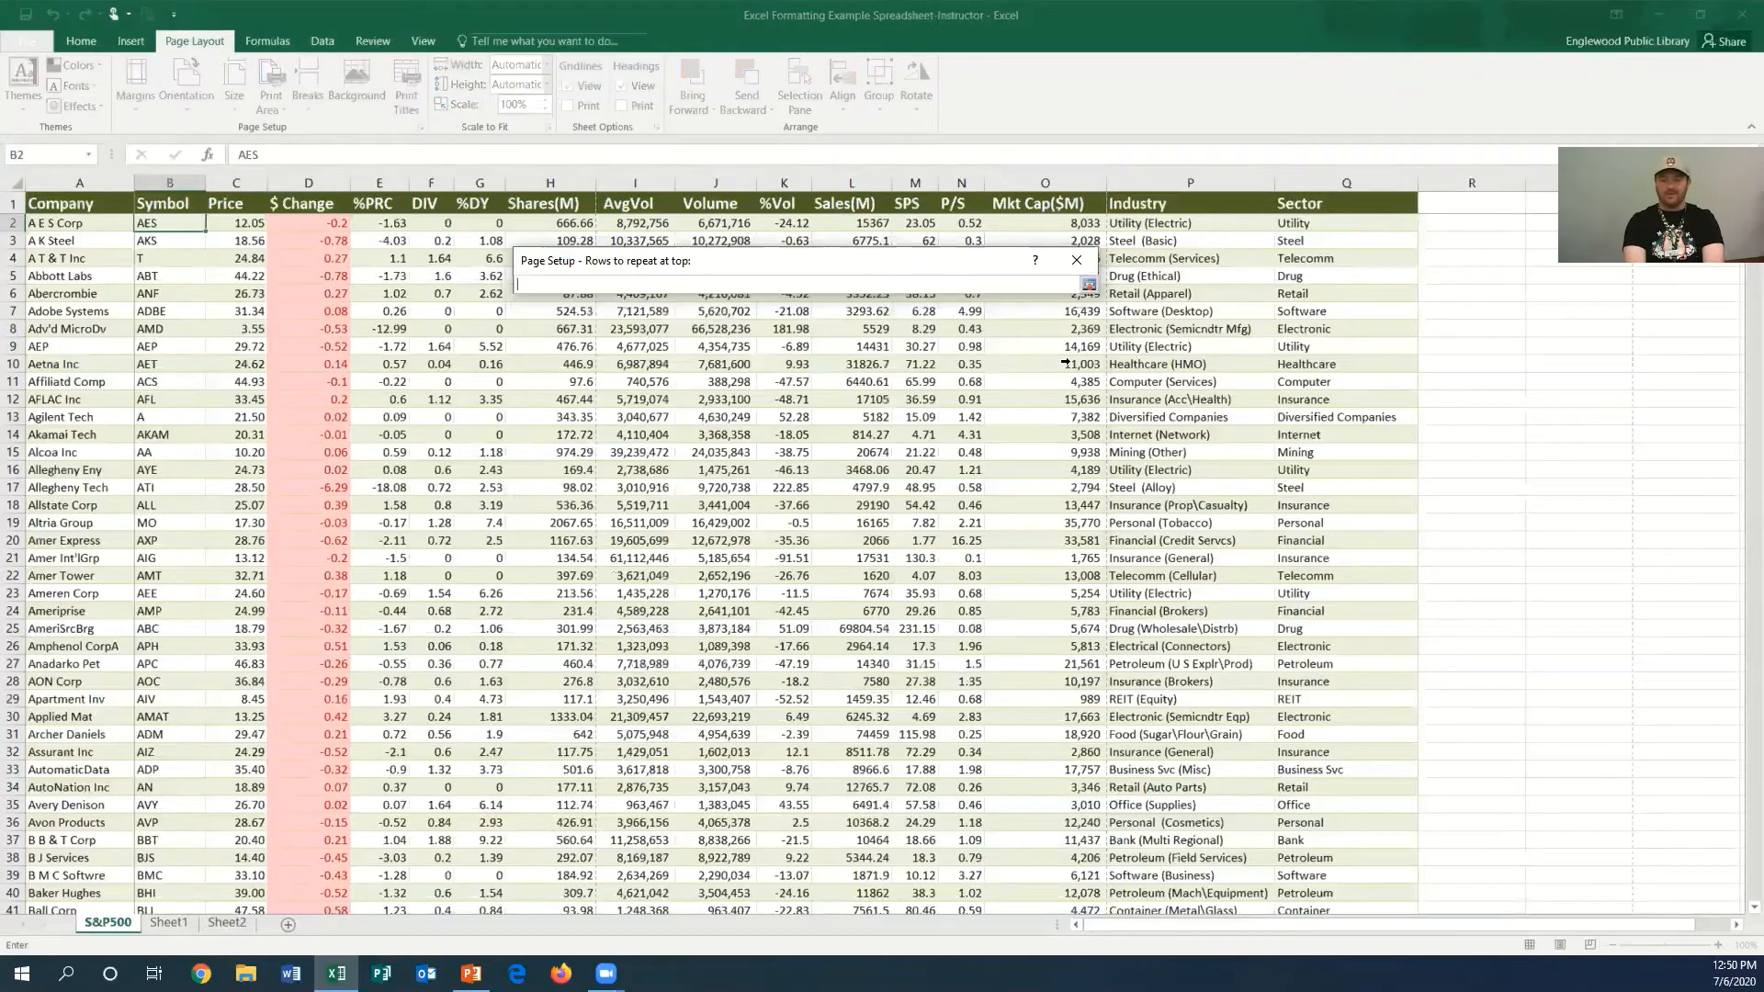
click(57, 206)
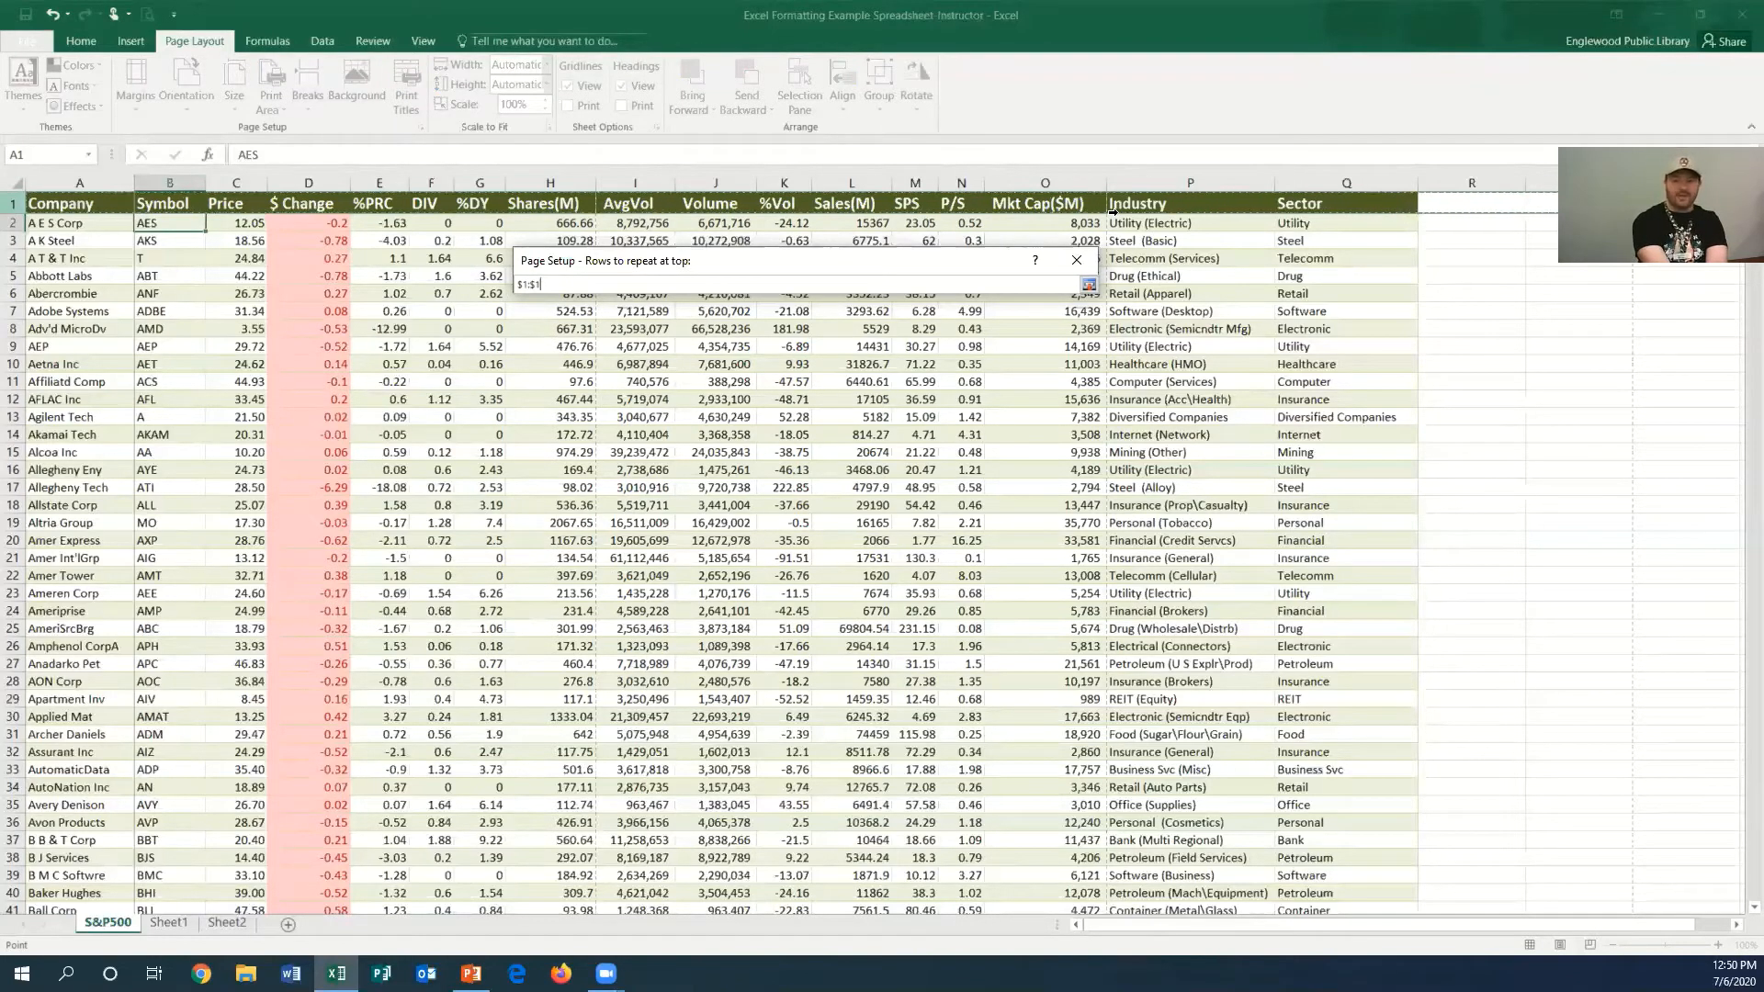
click(1089, 285)
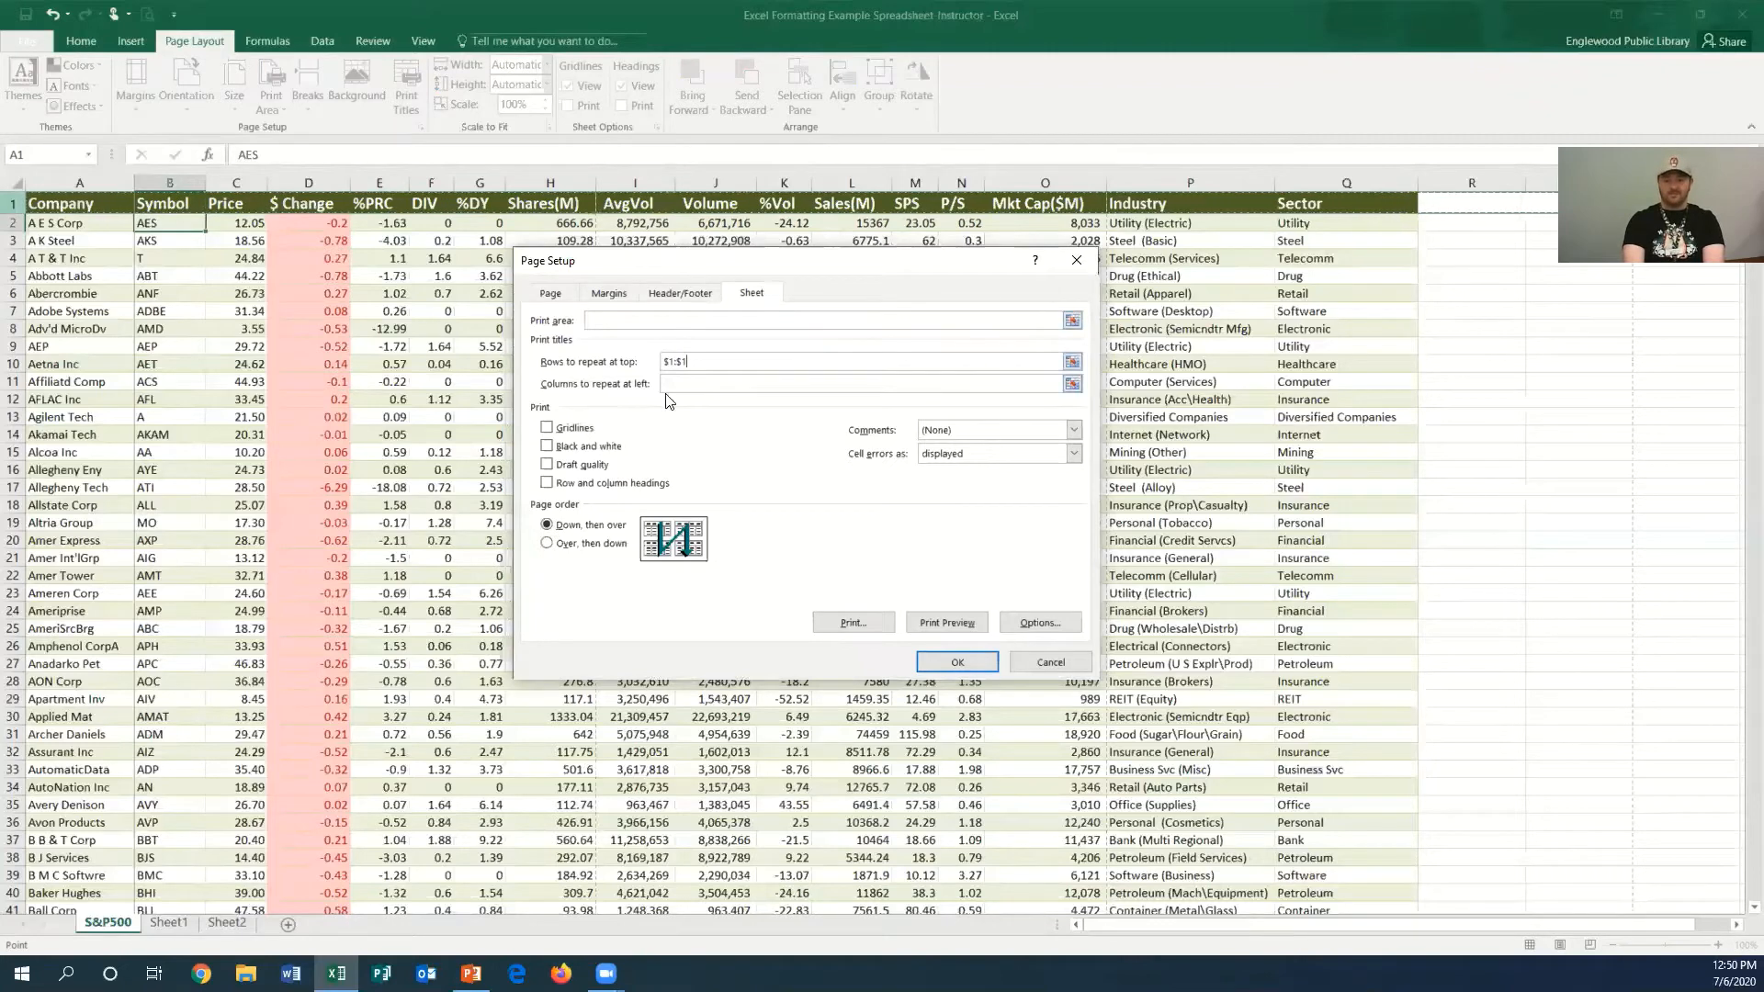
- Set the Company column ($A:$A) to repeat at the left of every printed page and open the print preview
click(1072, 385)
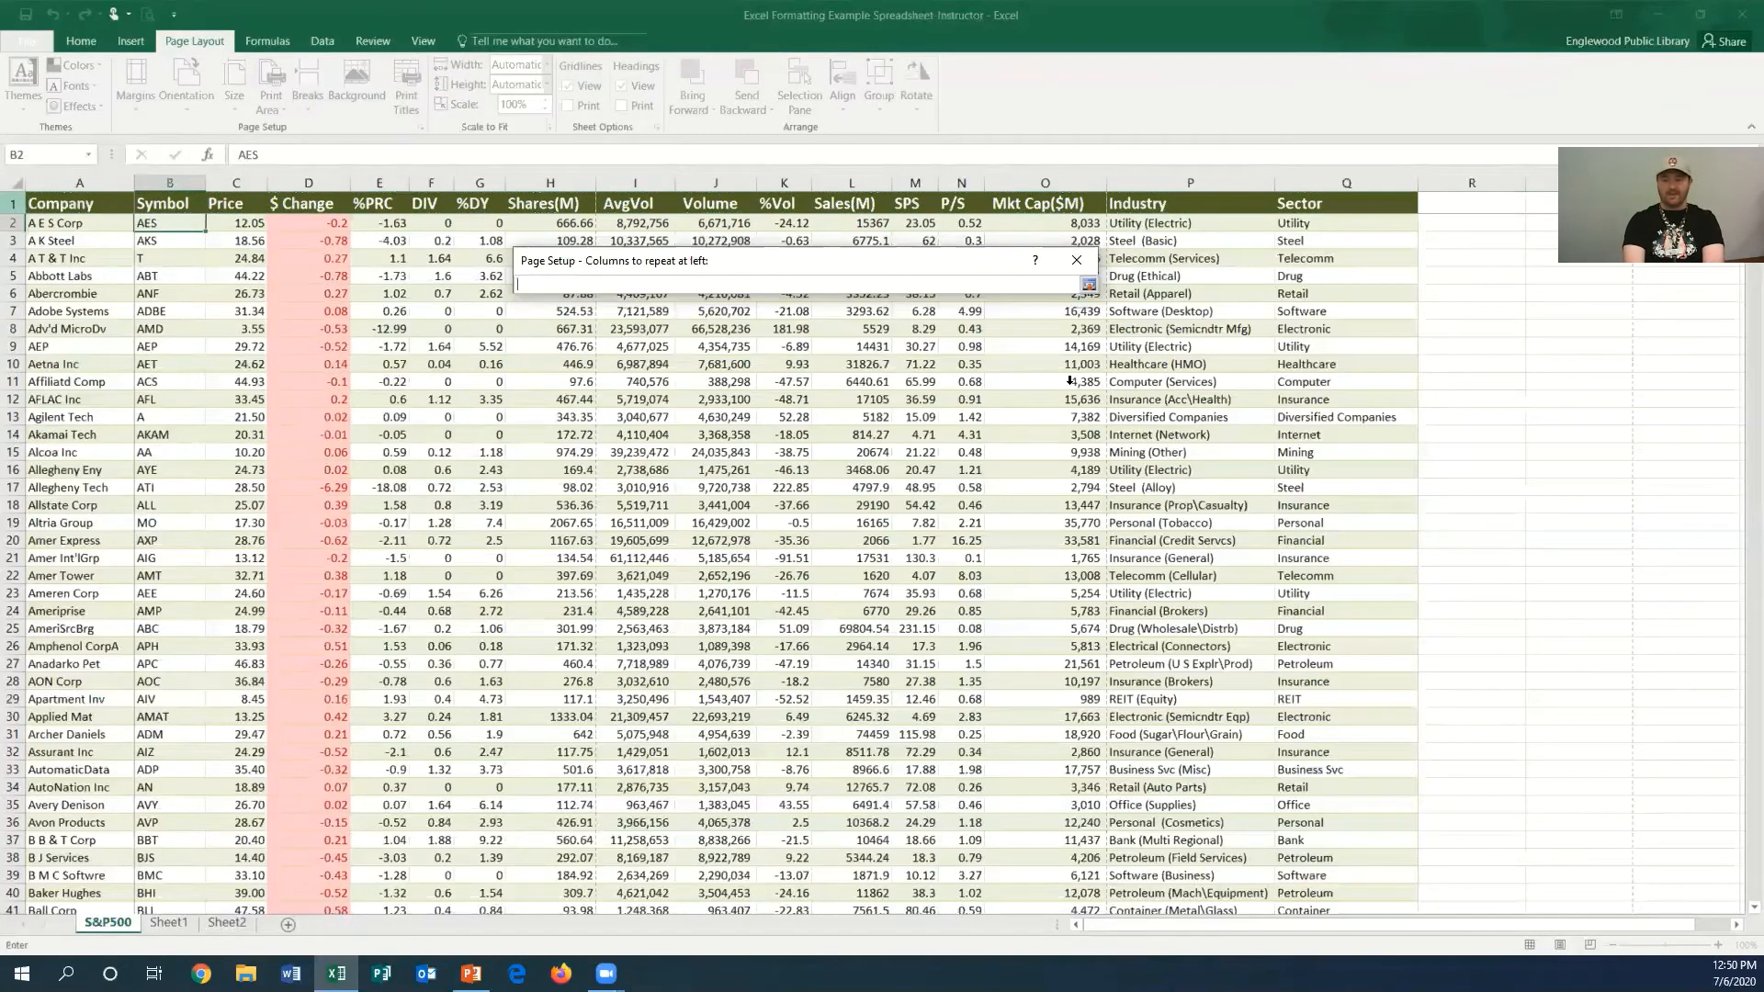
click(74, 188)
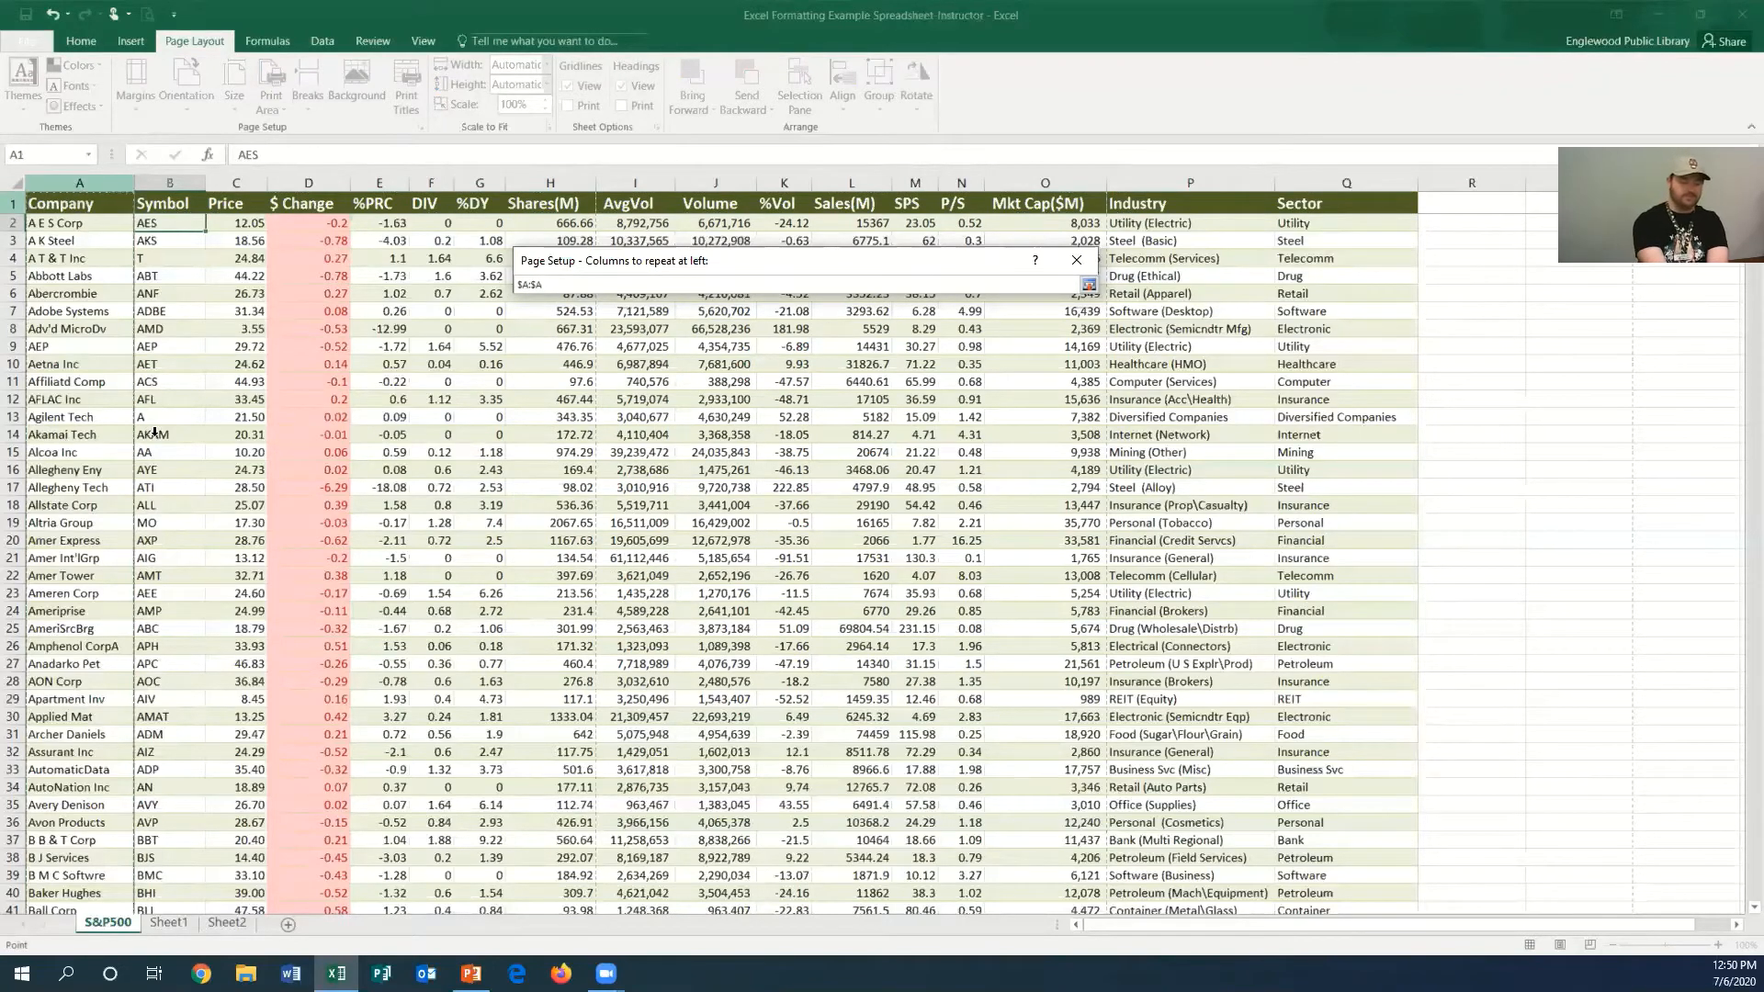
key(Return)
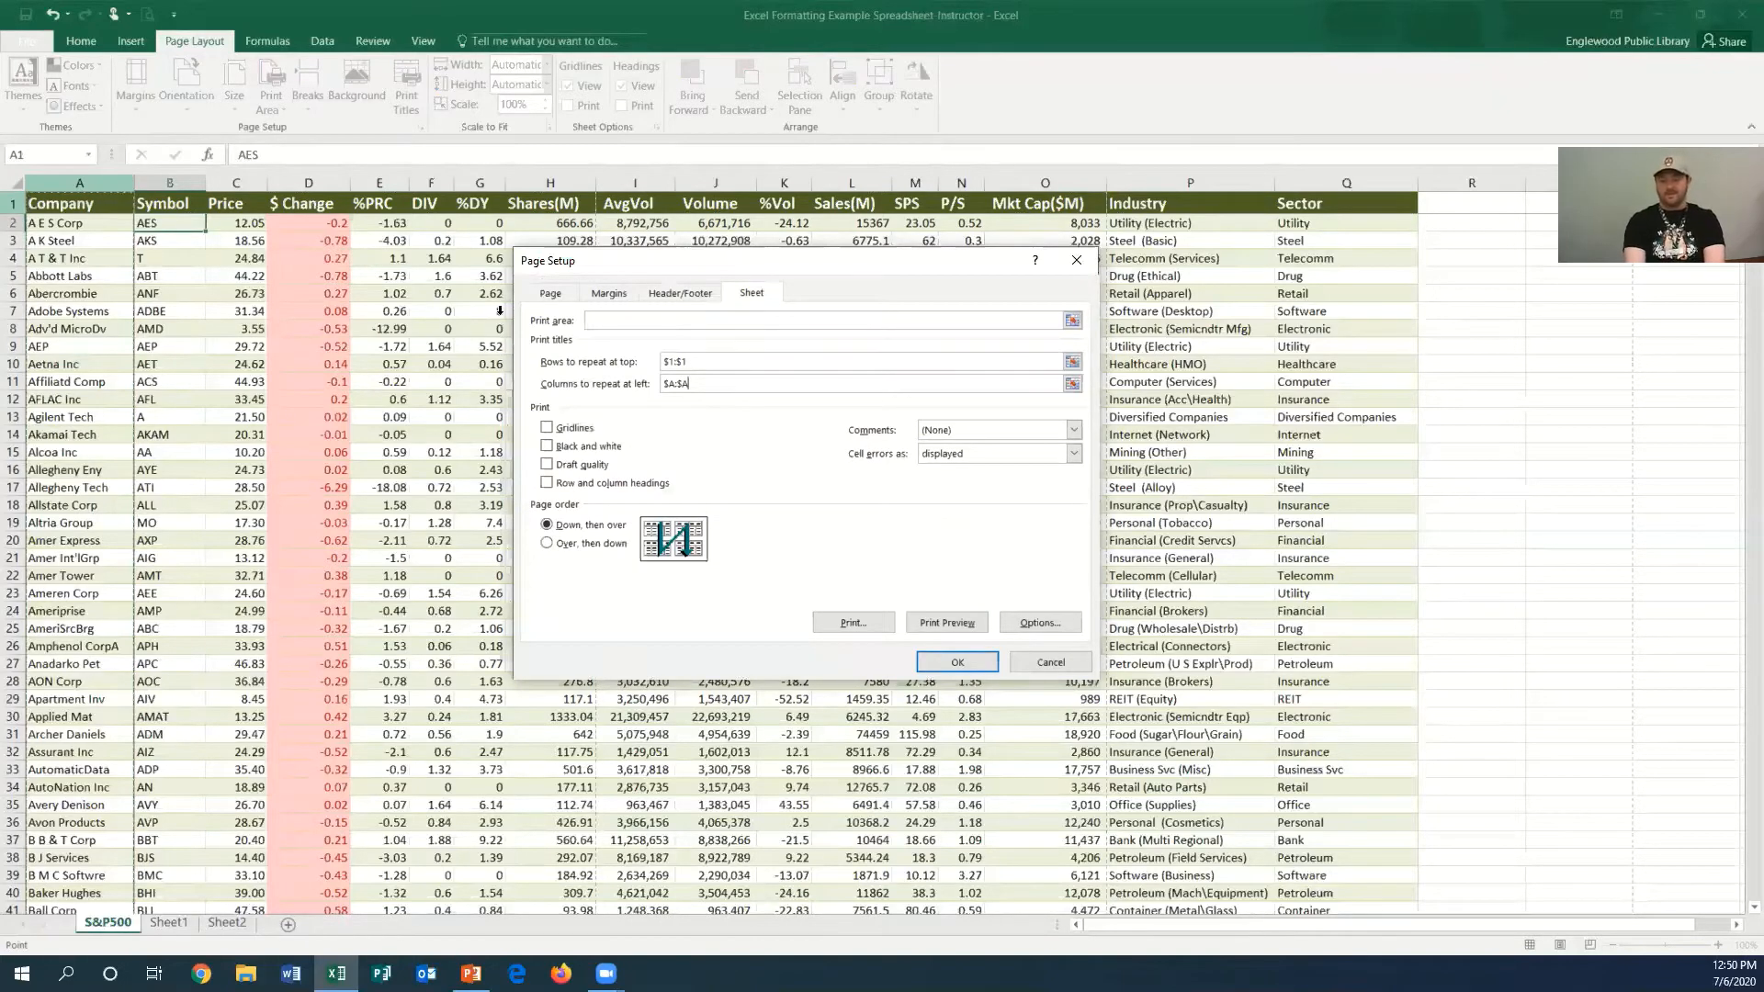
click(947, 624)
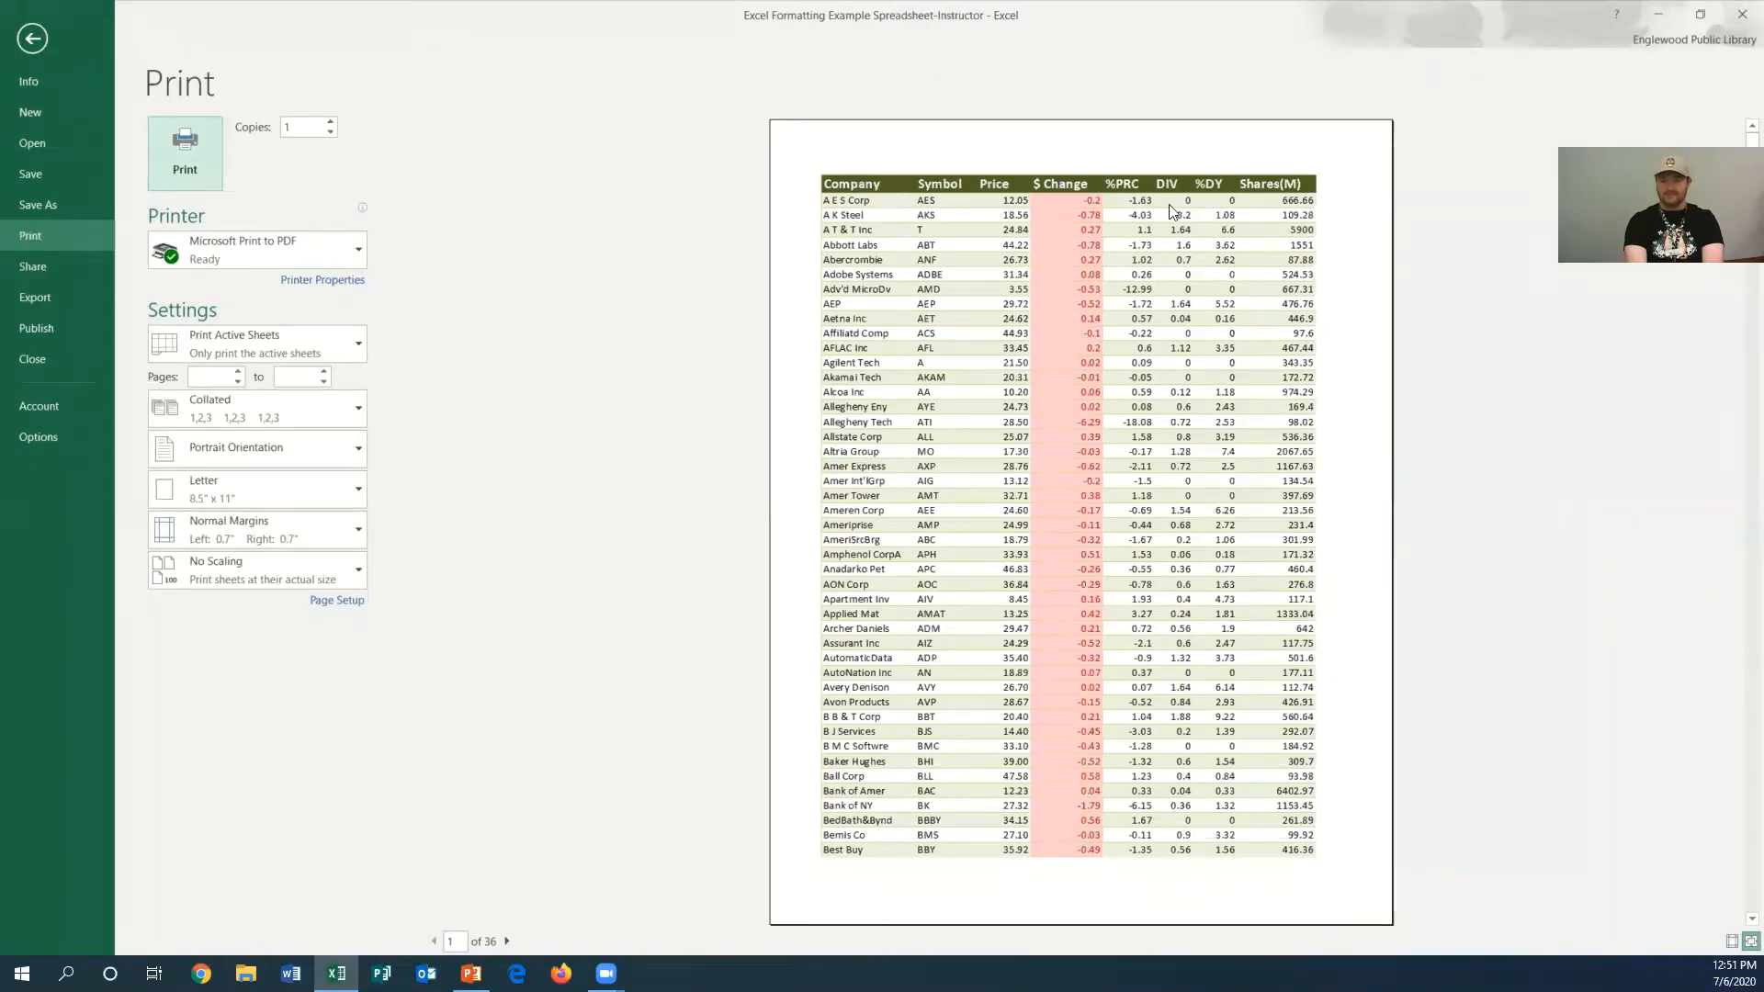
- Examine the preview pages for the repeated header row and Company column, and return to the worksheet
scroll(1101, 333, down, 1)
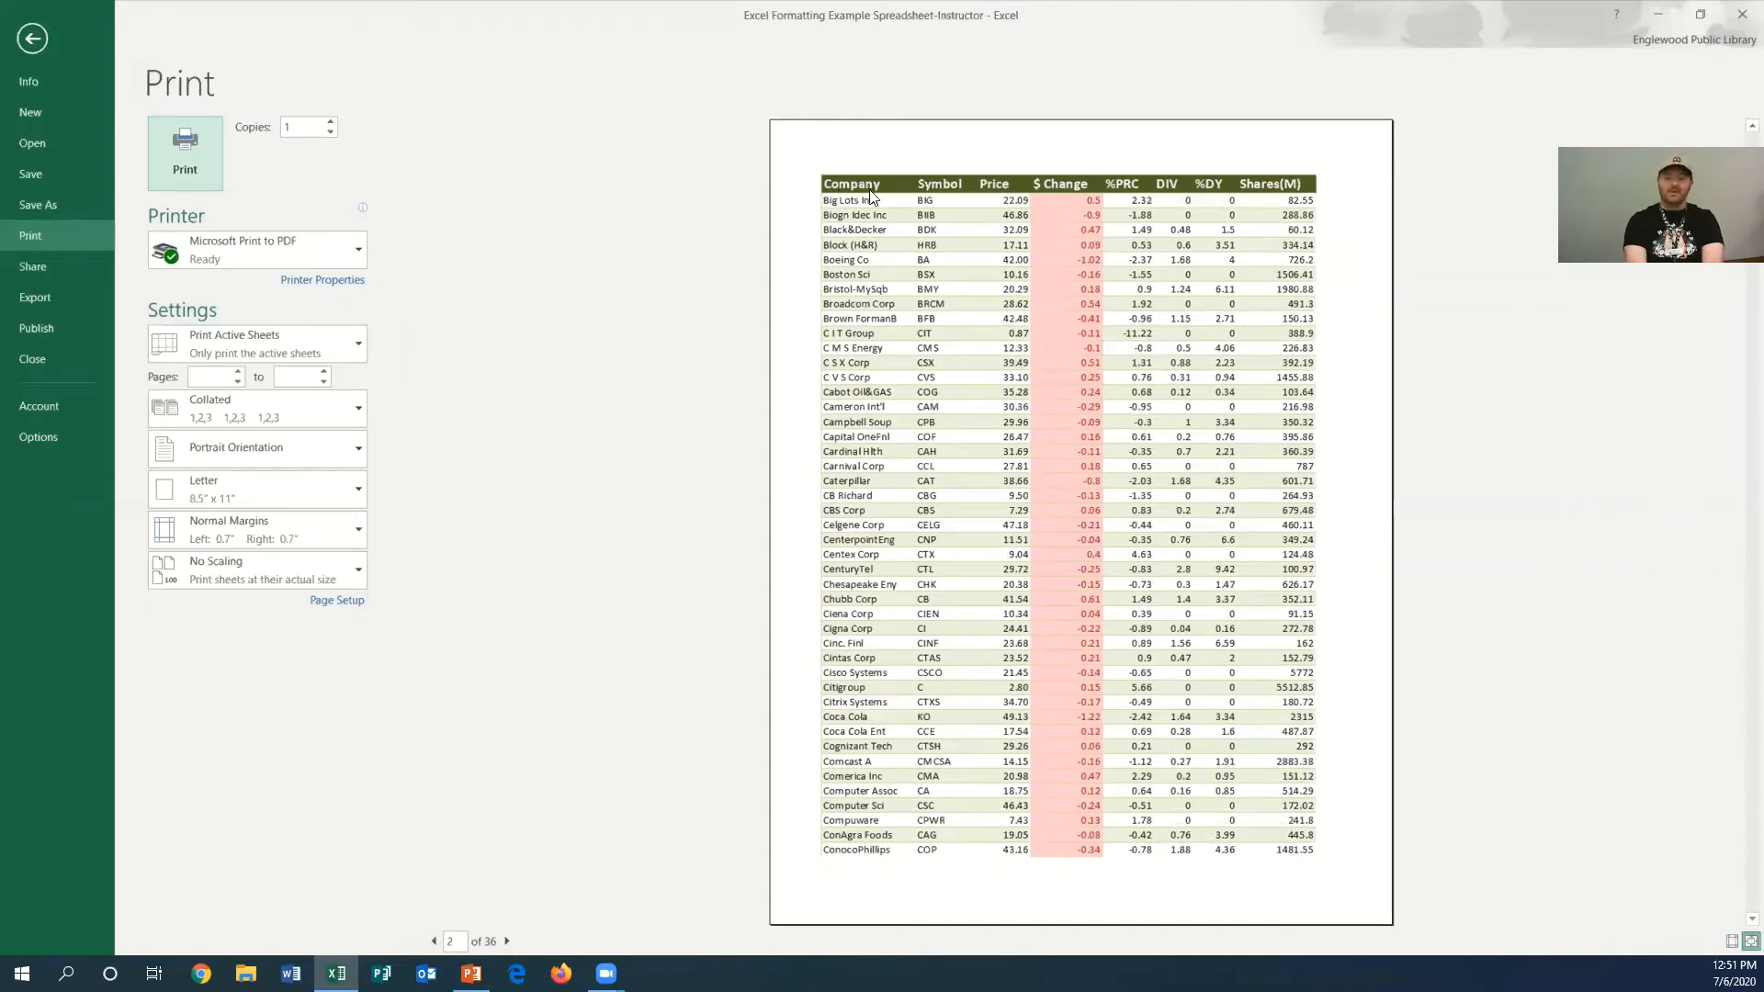
scroll(1018, 370, down, 1)
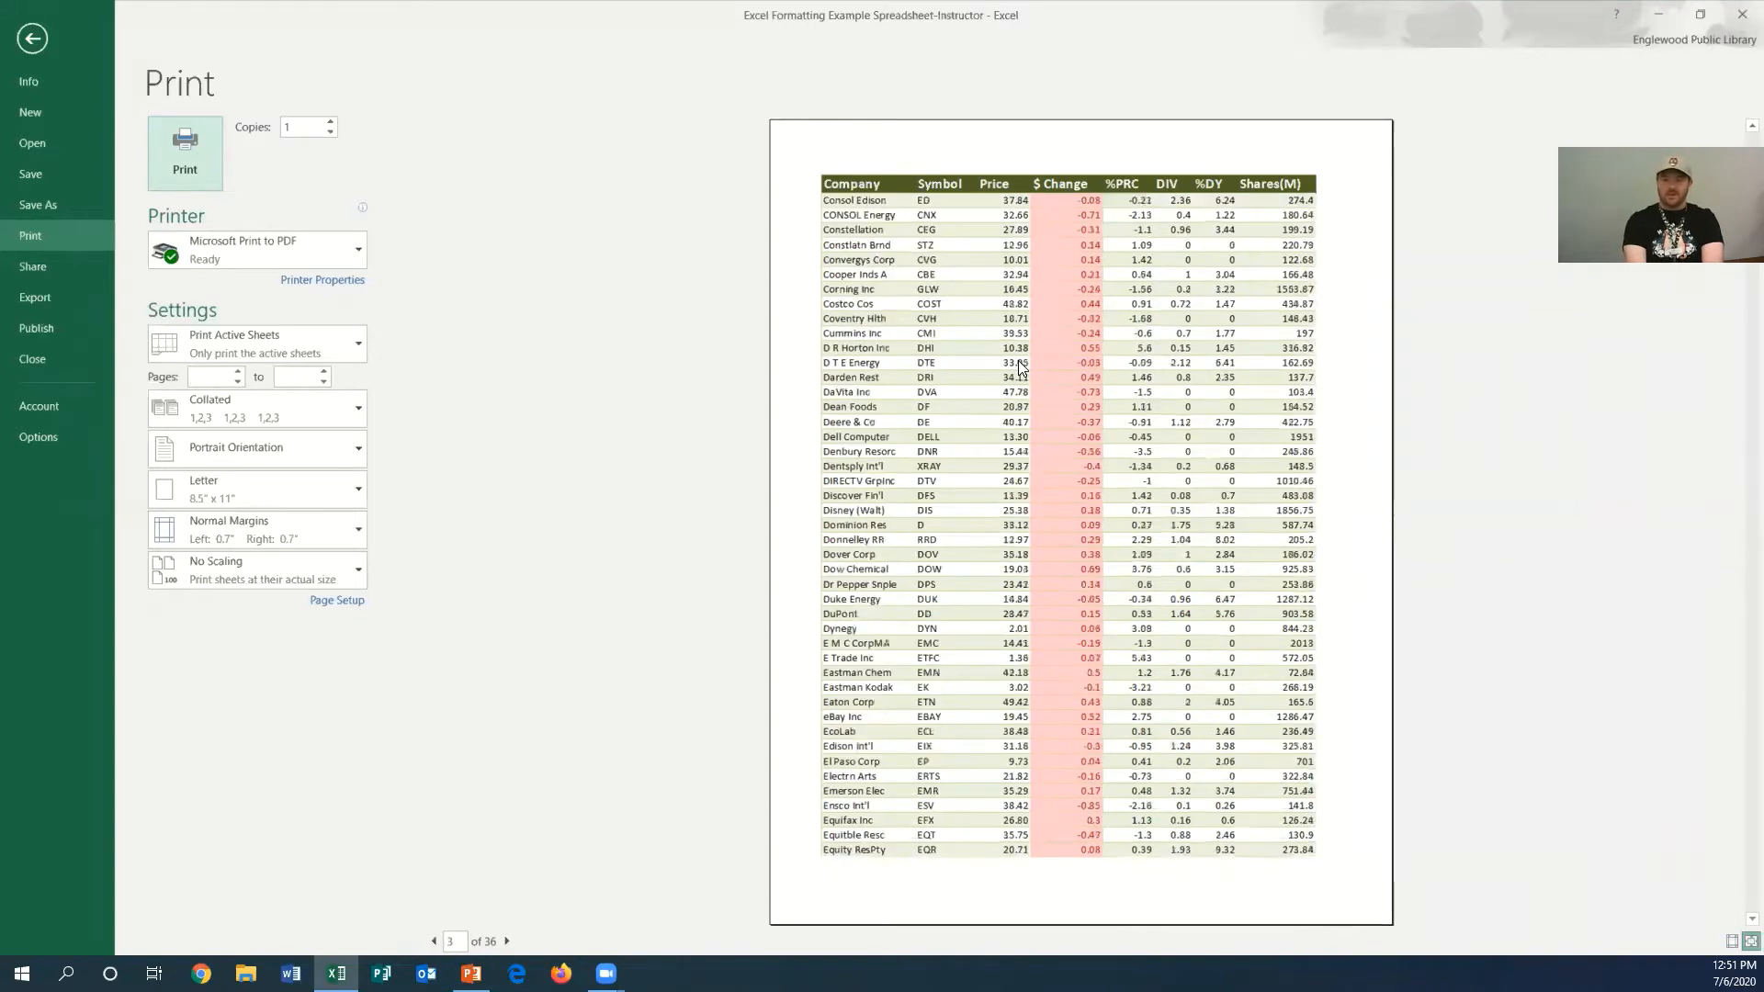
scroll(1020, 368, down, 4)
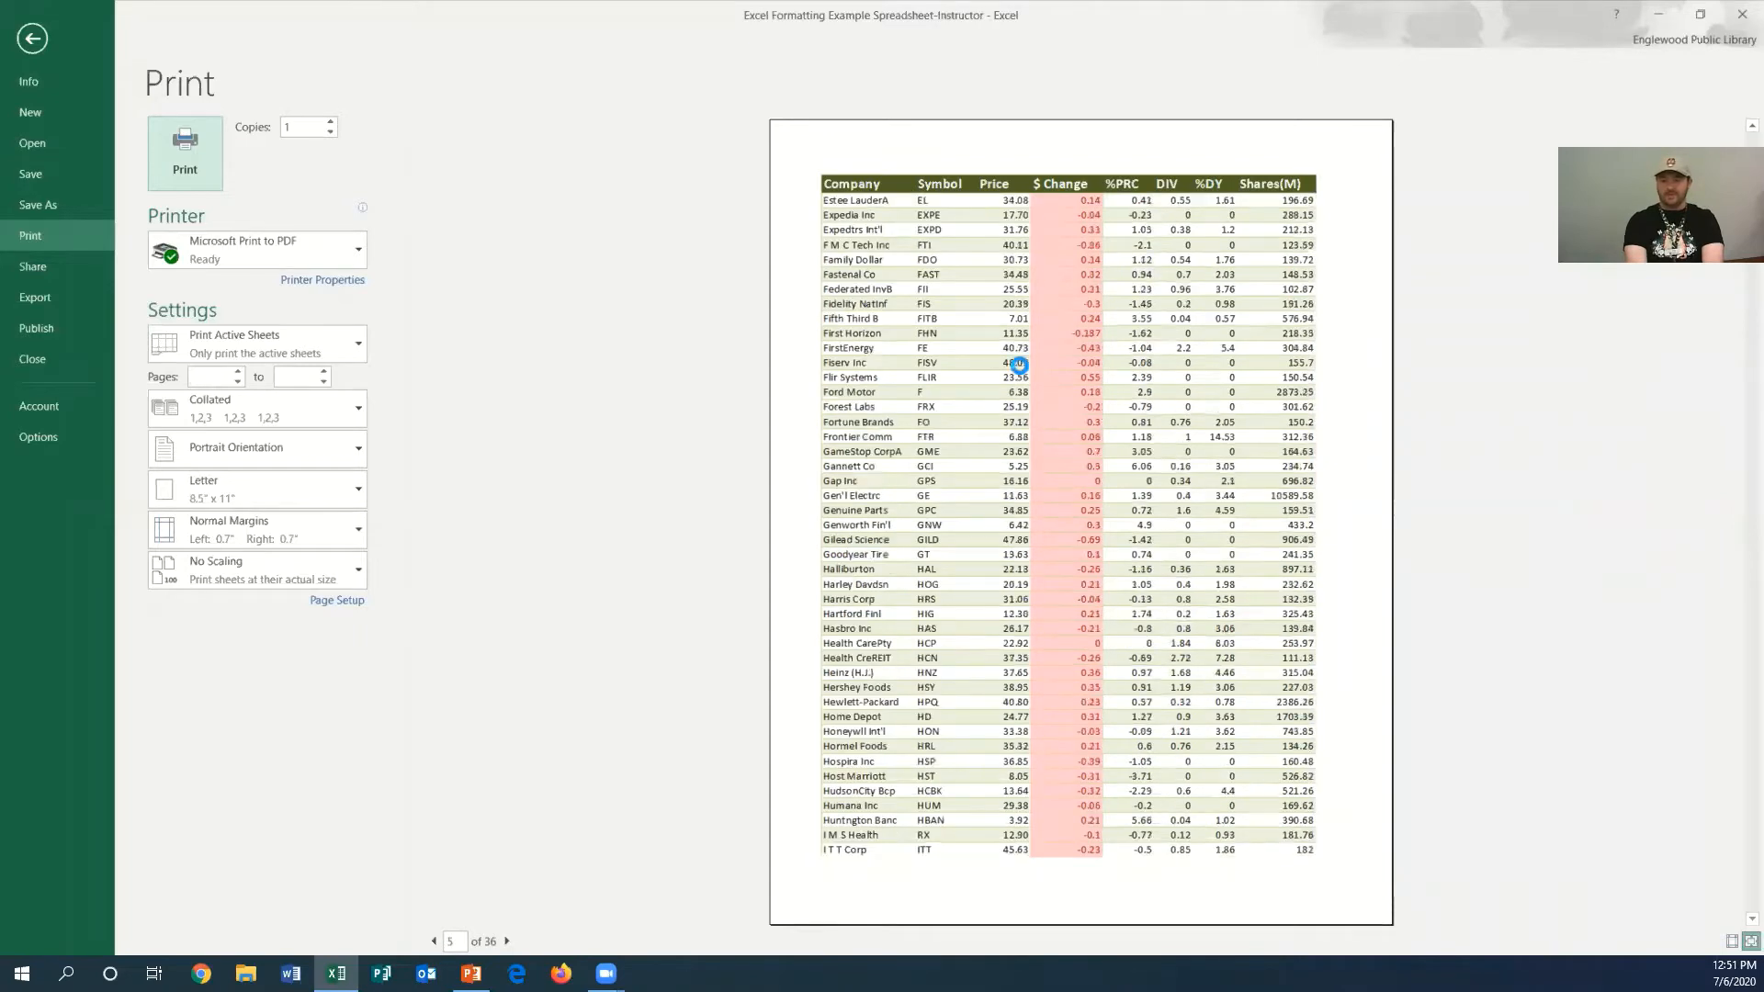
scroll(1020, 367, down, 6)
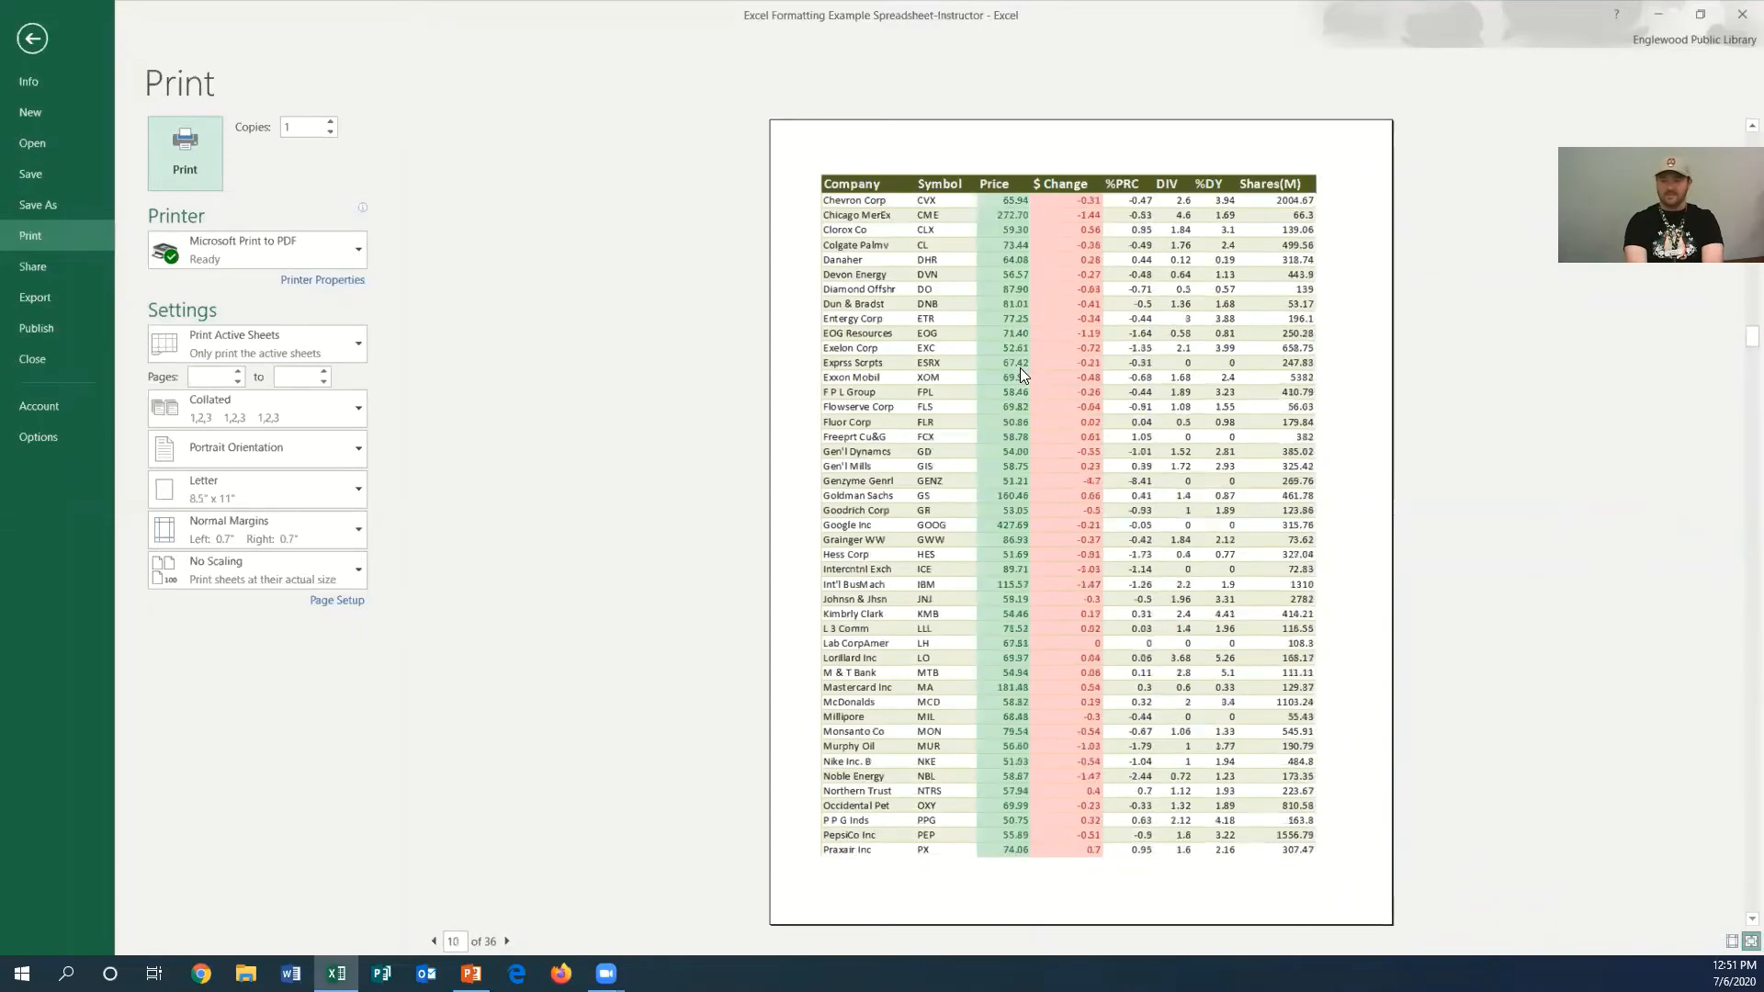
scroll(1024, 375, down, 5)
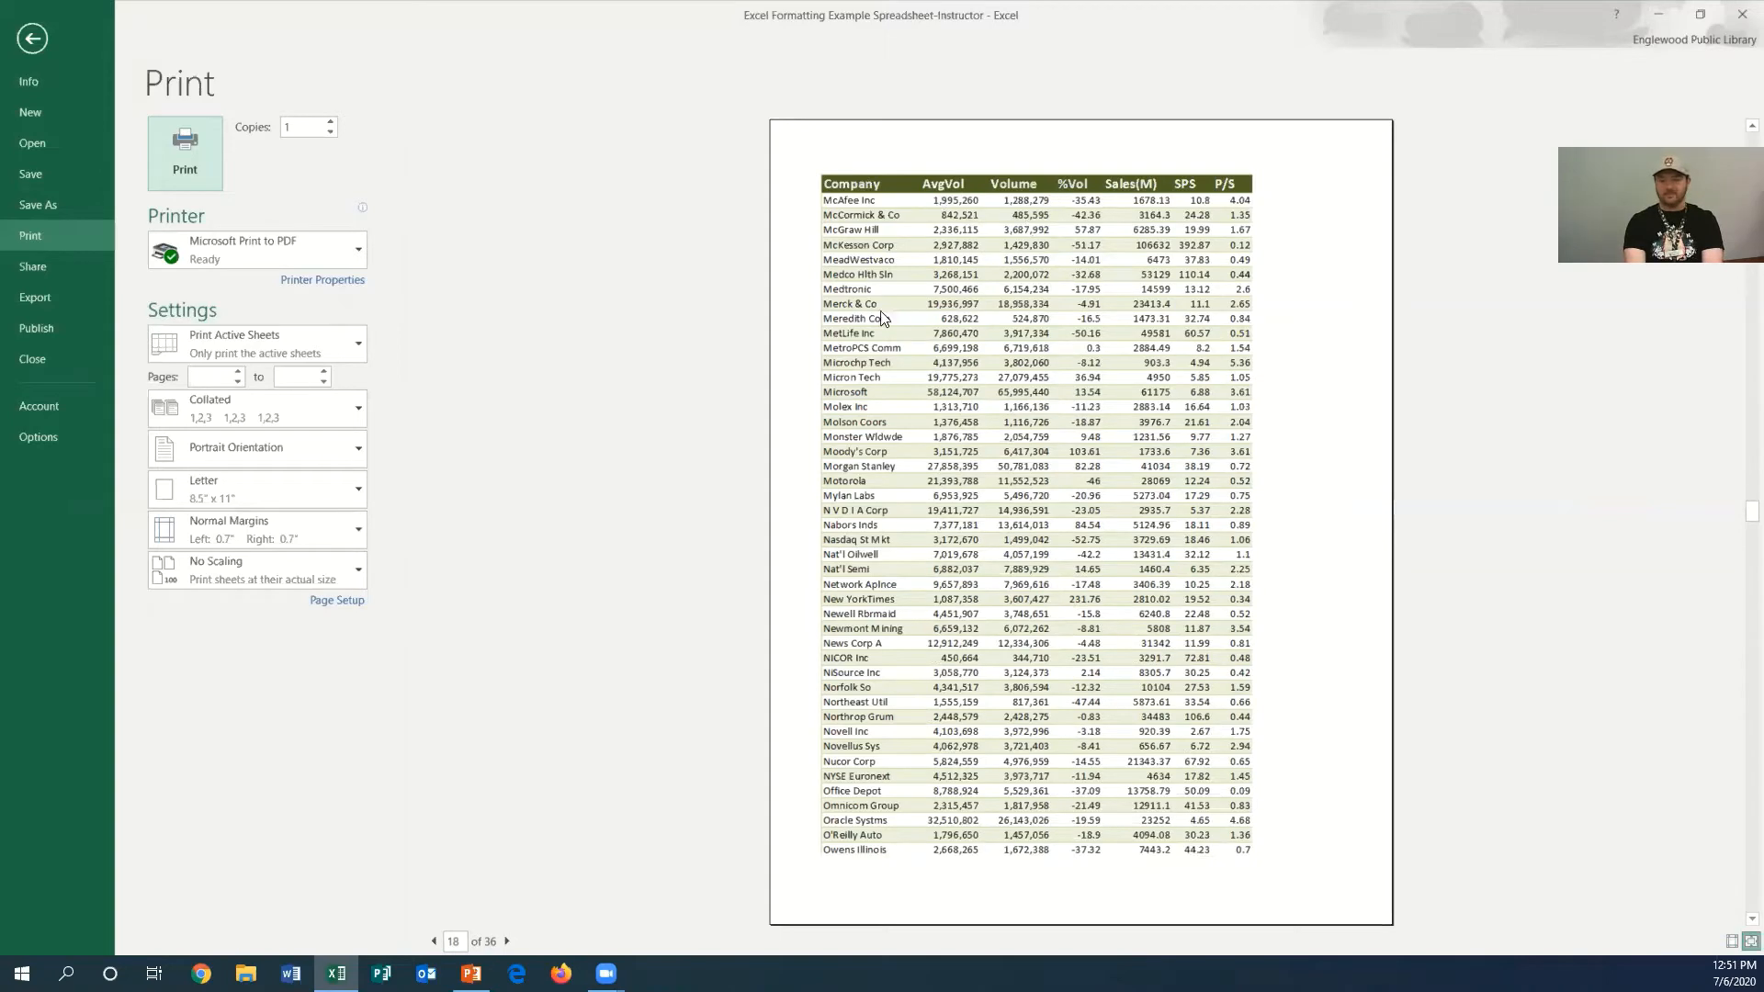
scroll(903, 321, up, 2)
scroll(900, 320, up, 5)
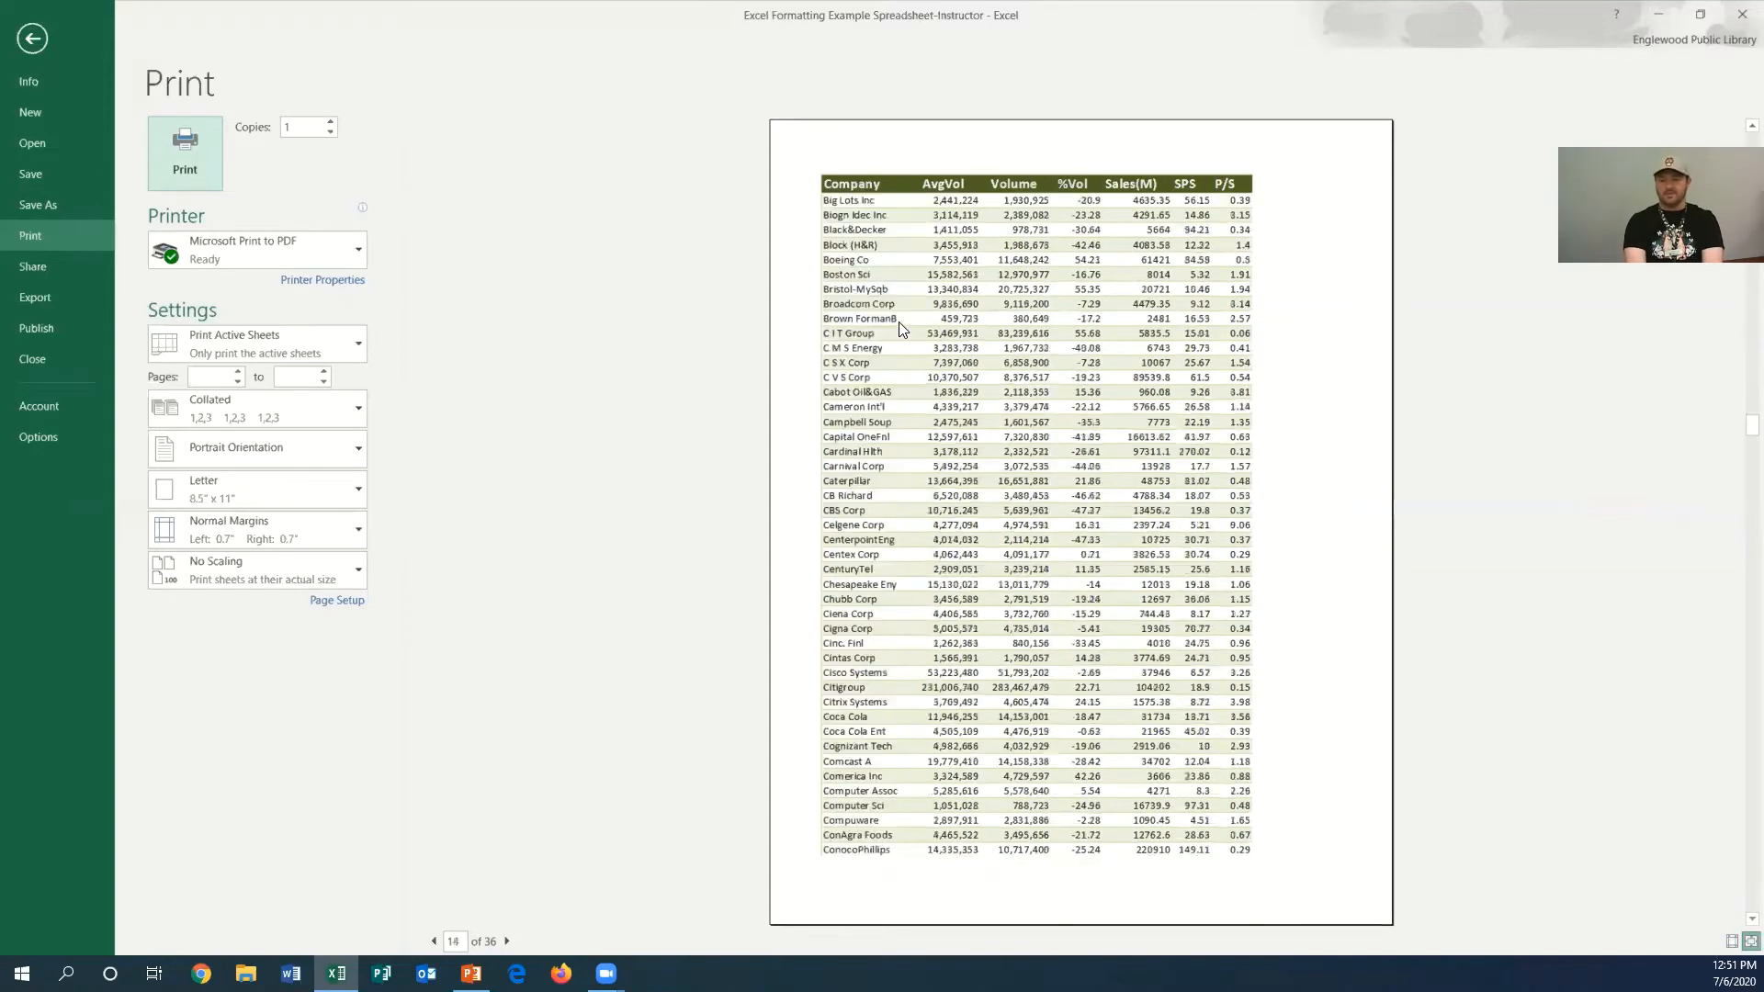
scroll(910, 342, up, 3)
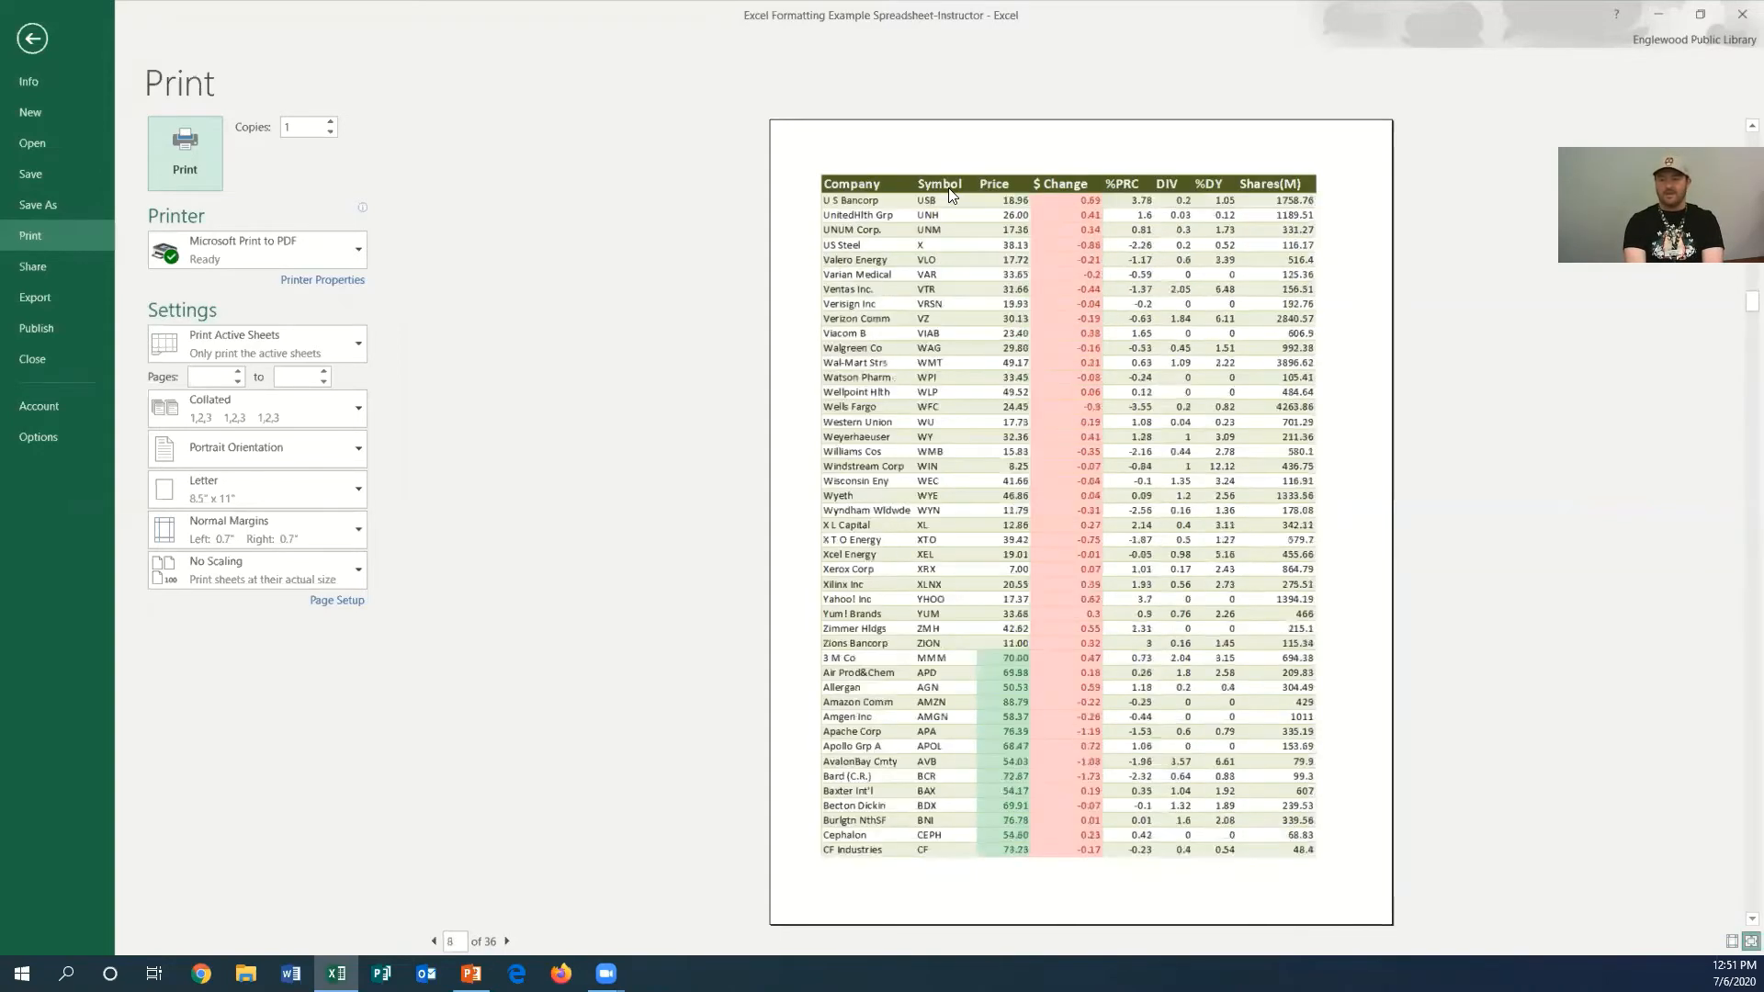
scroll(1110, 341, down, 5)
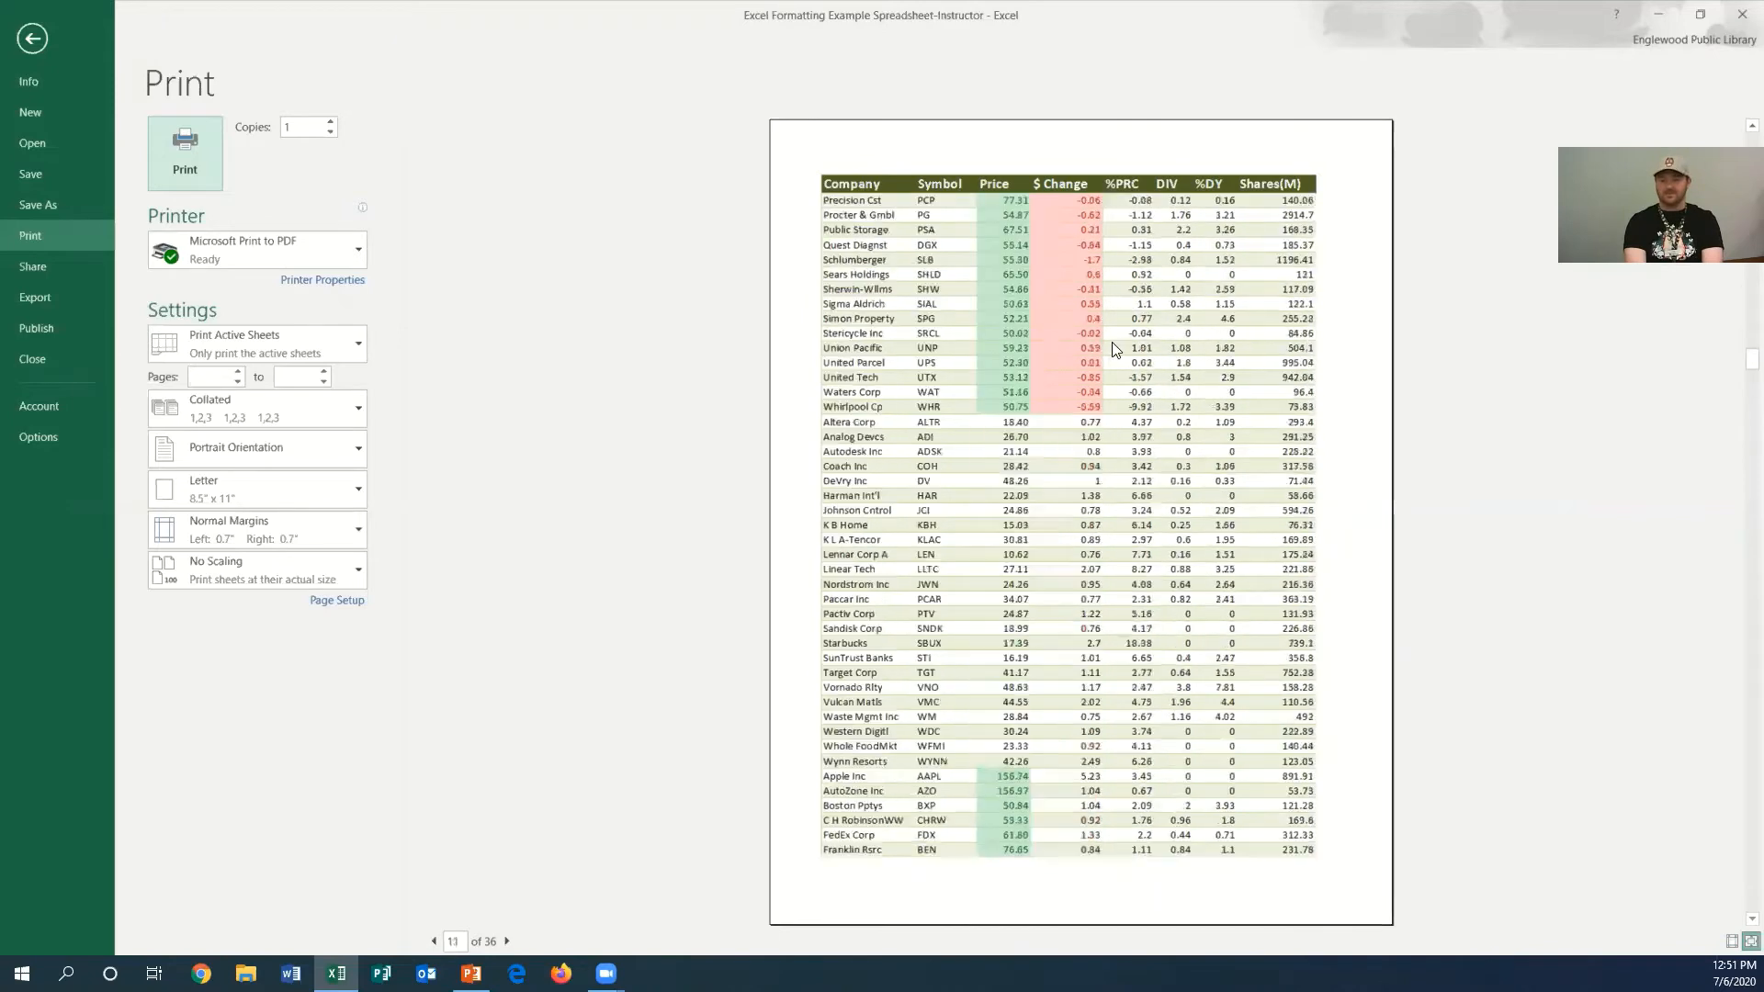
scroll(1114, 342, down, 1)
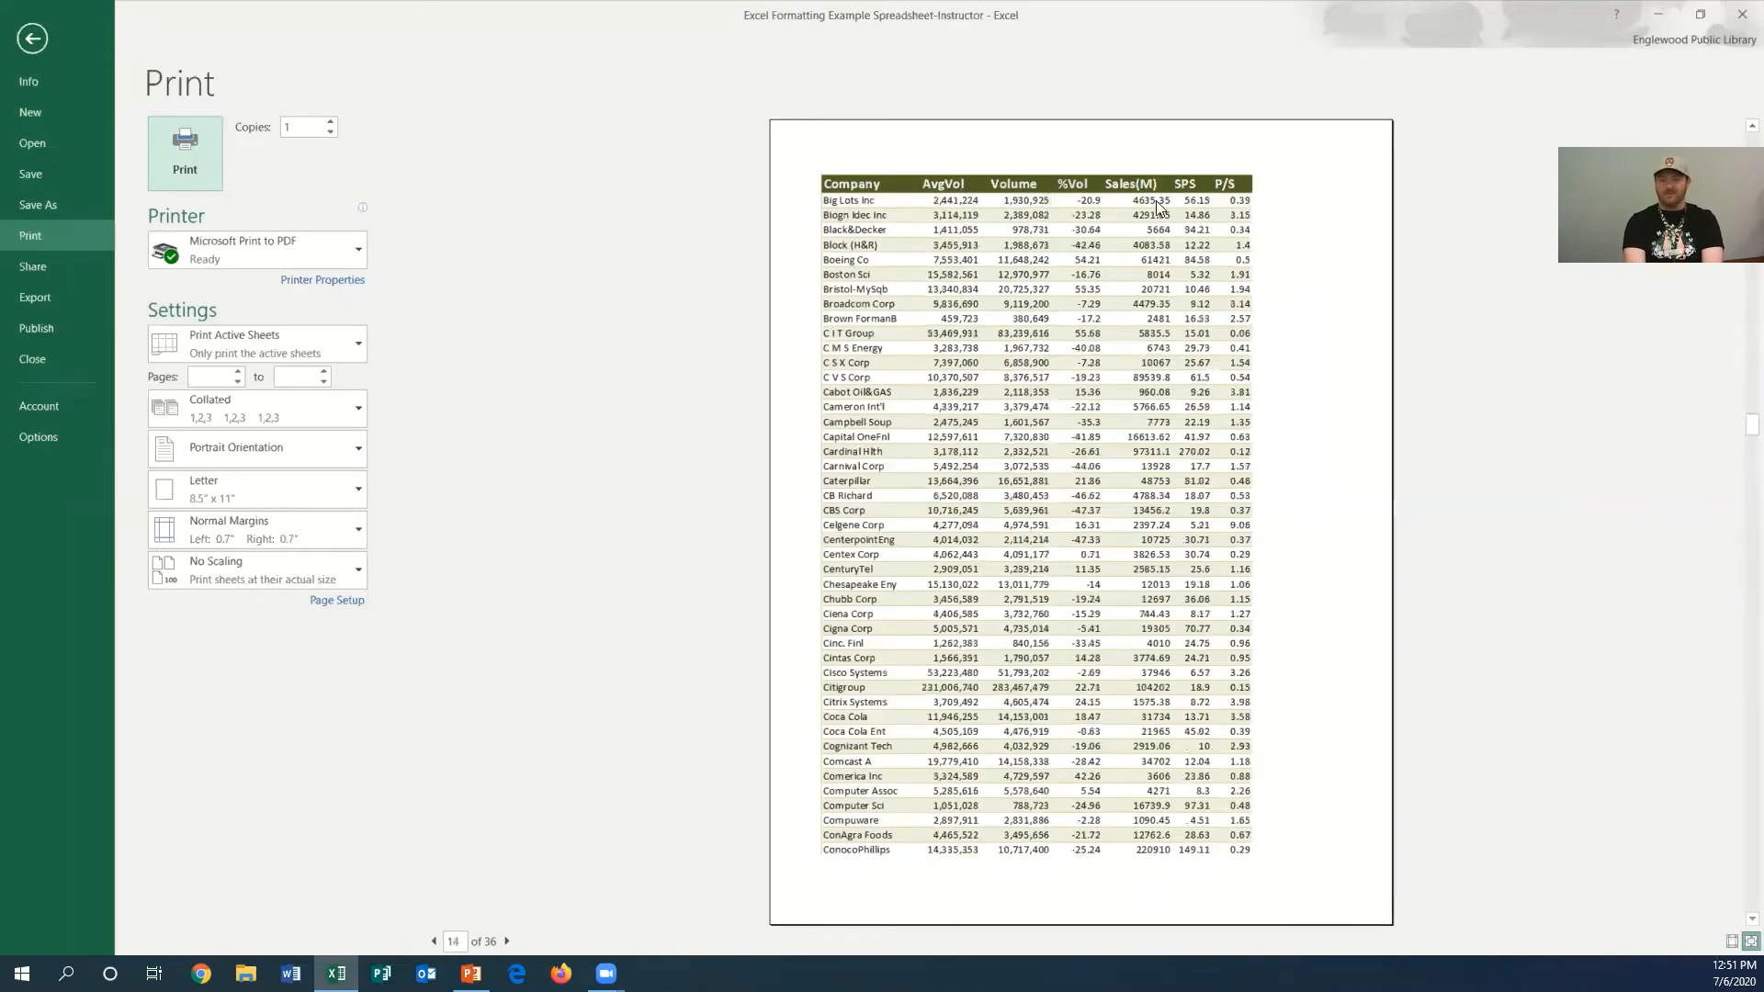
scroll(1083, 260, up, 1)
scroll(1081, 271, up, 5)
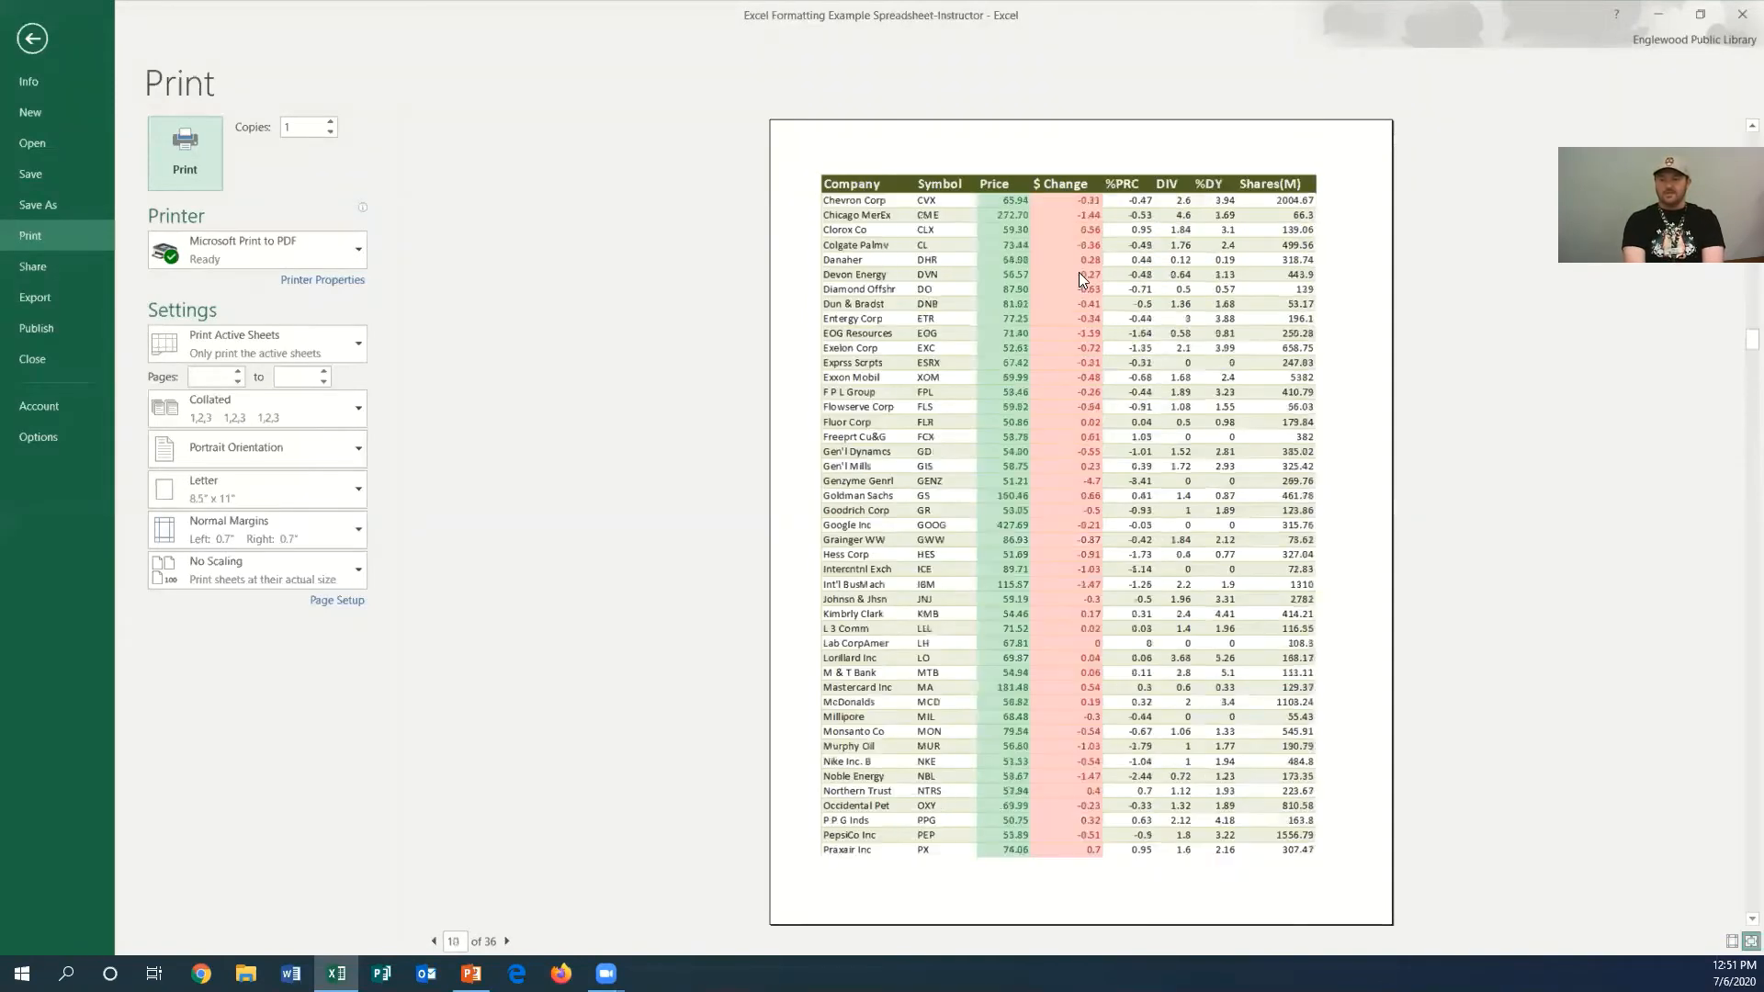
scroll(1079, 284, up, 7)
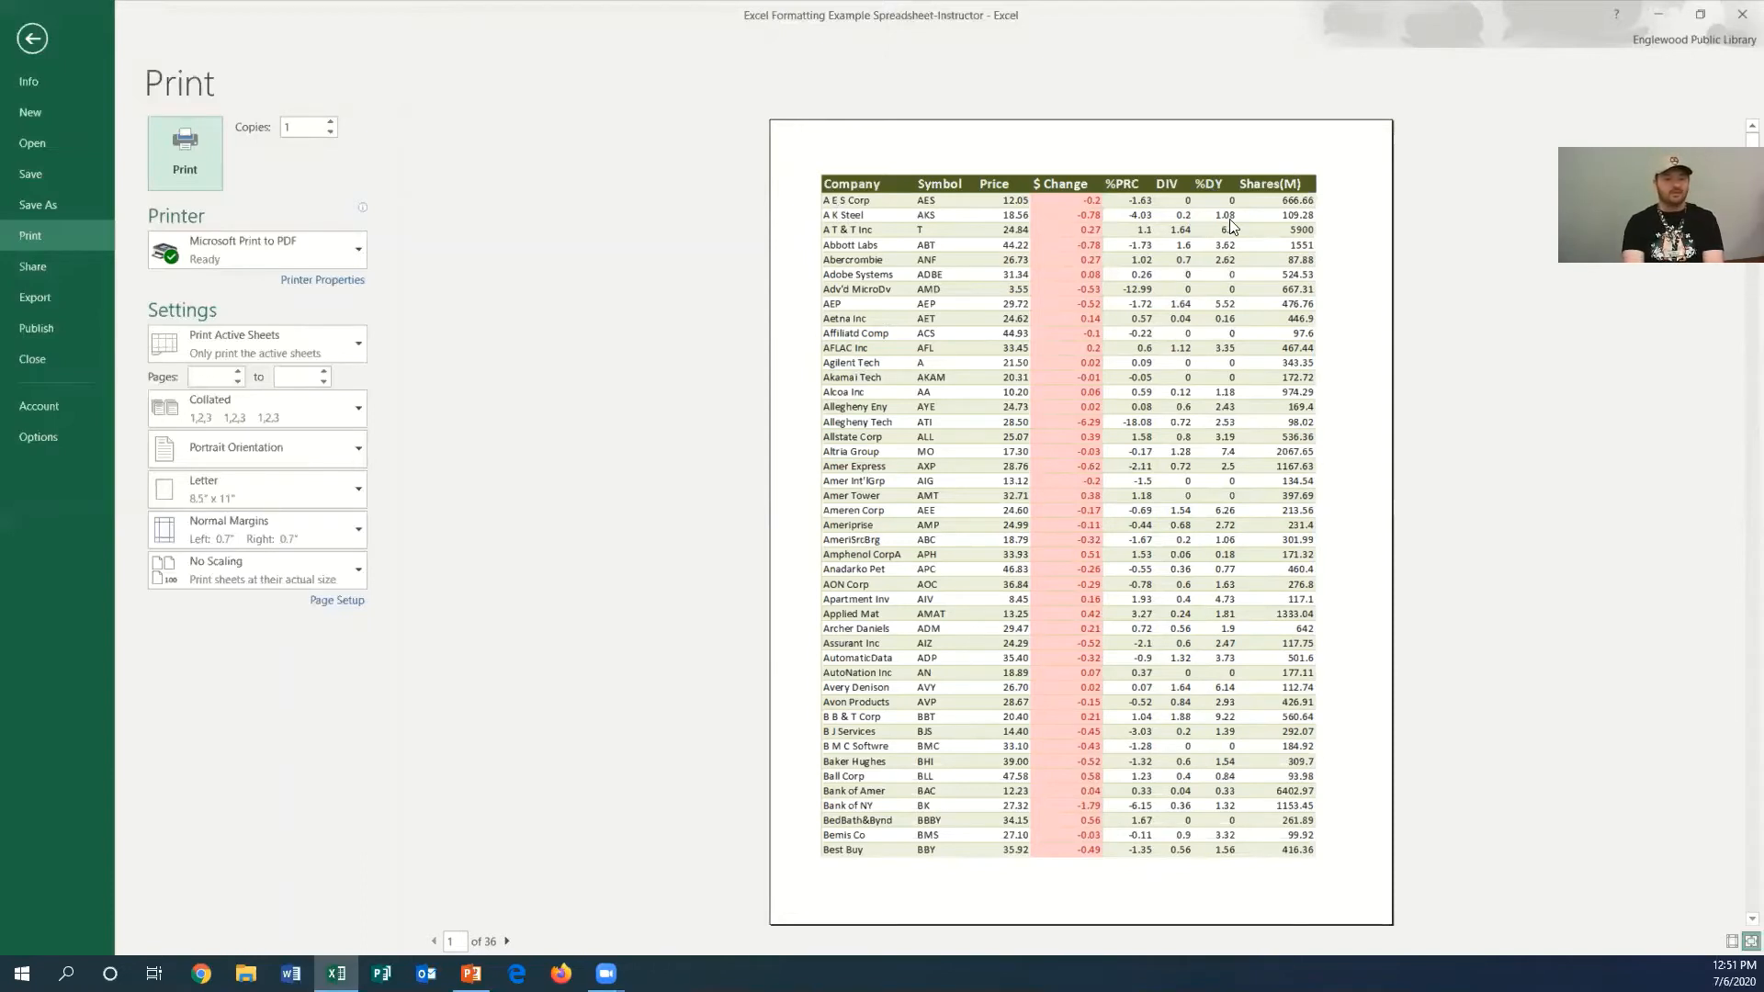
click(33, 38)
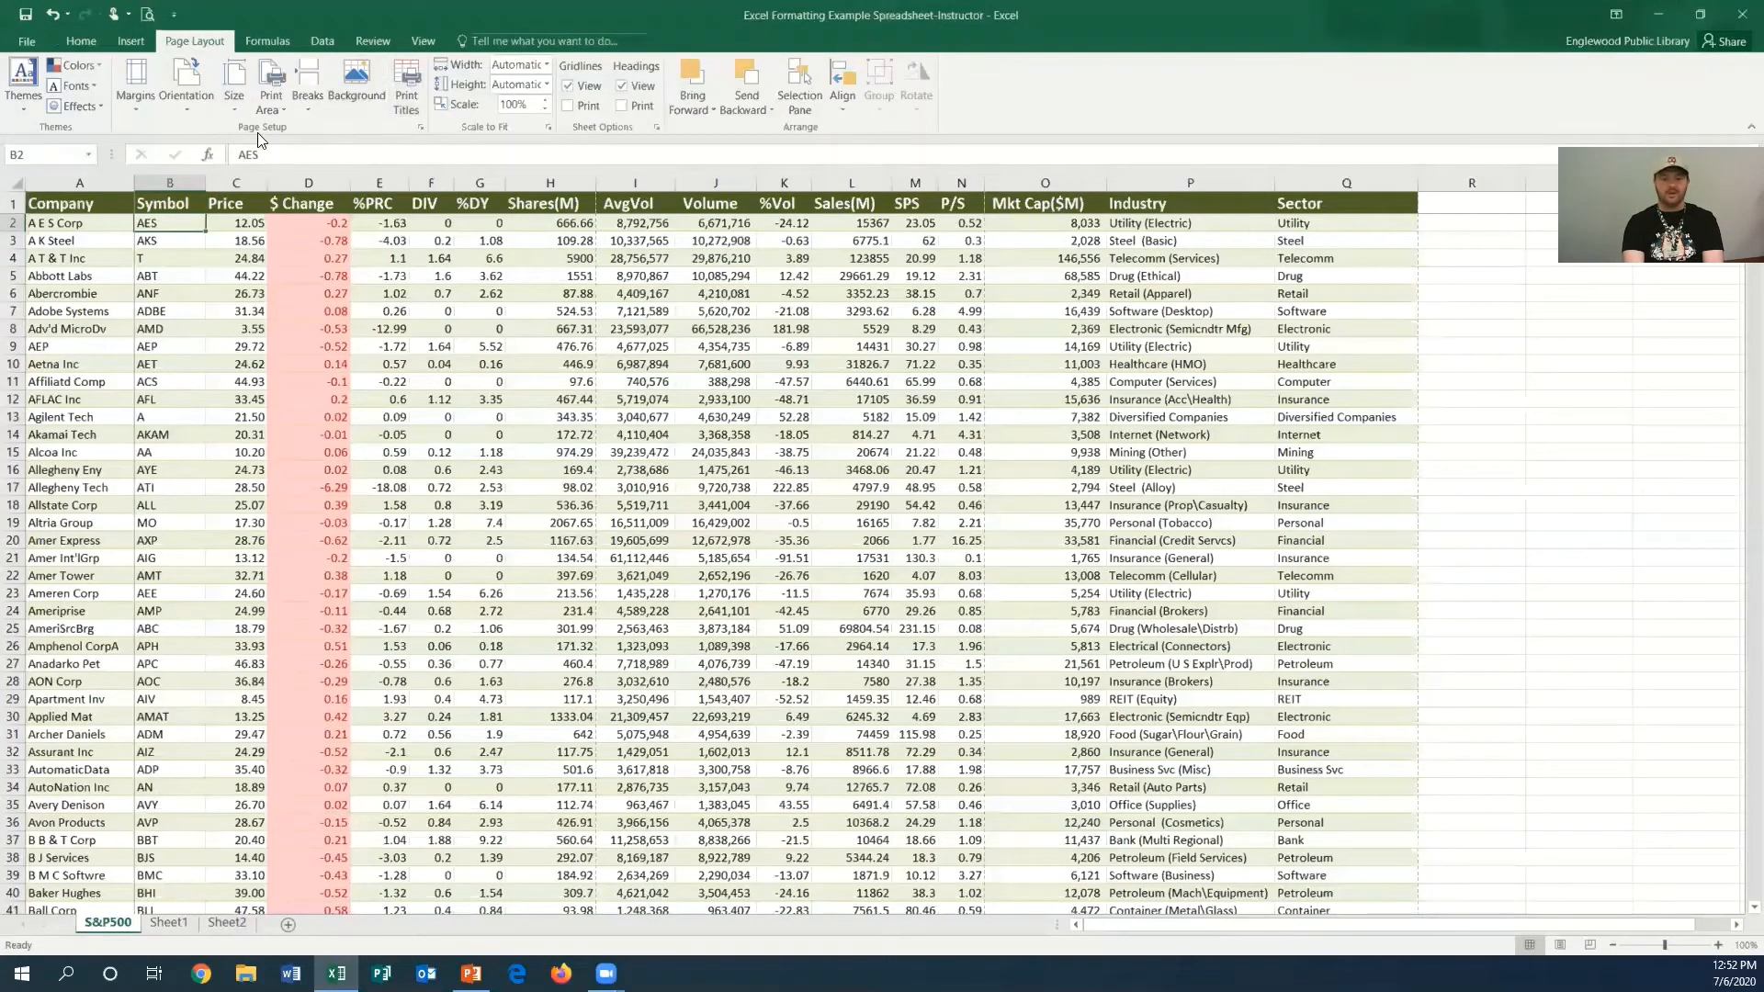
- Set the page order to Over, then down and check the page sequence in the print preview
click(405, 88)
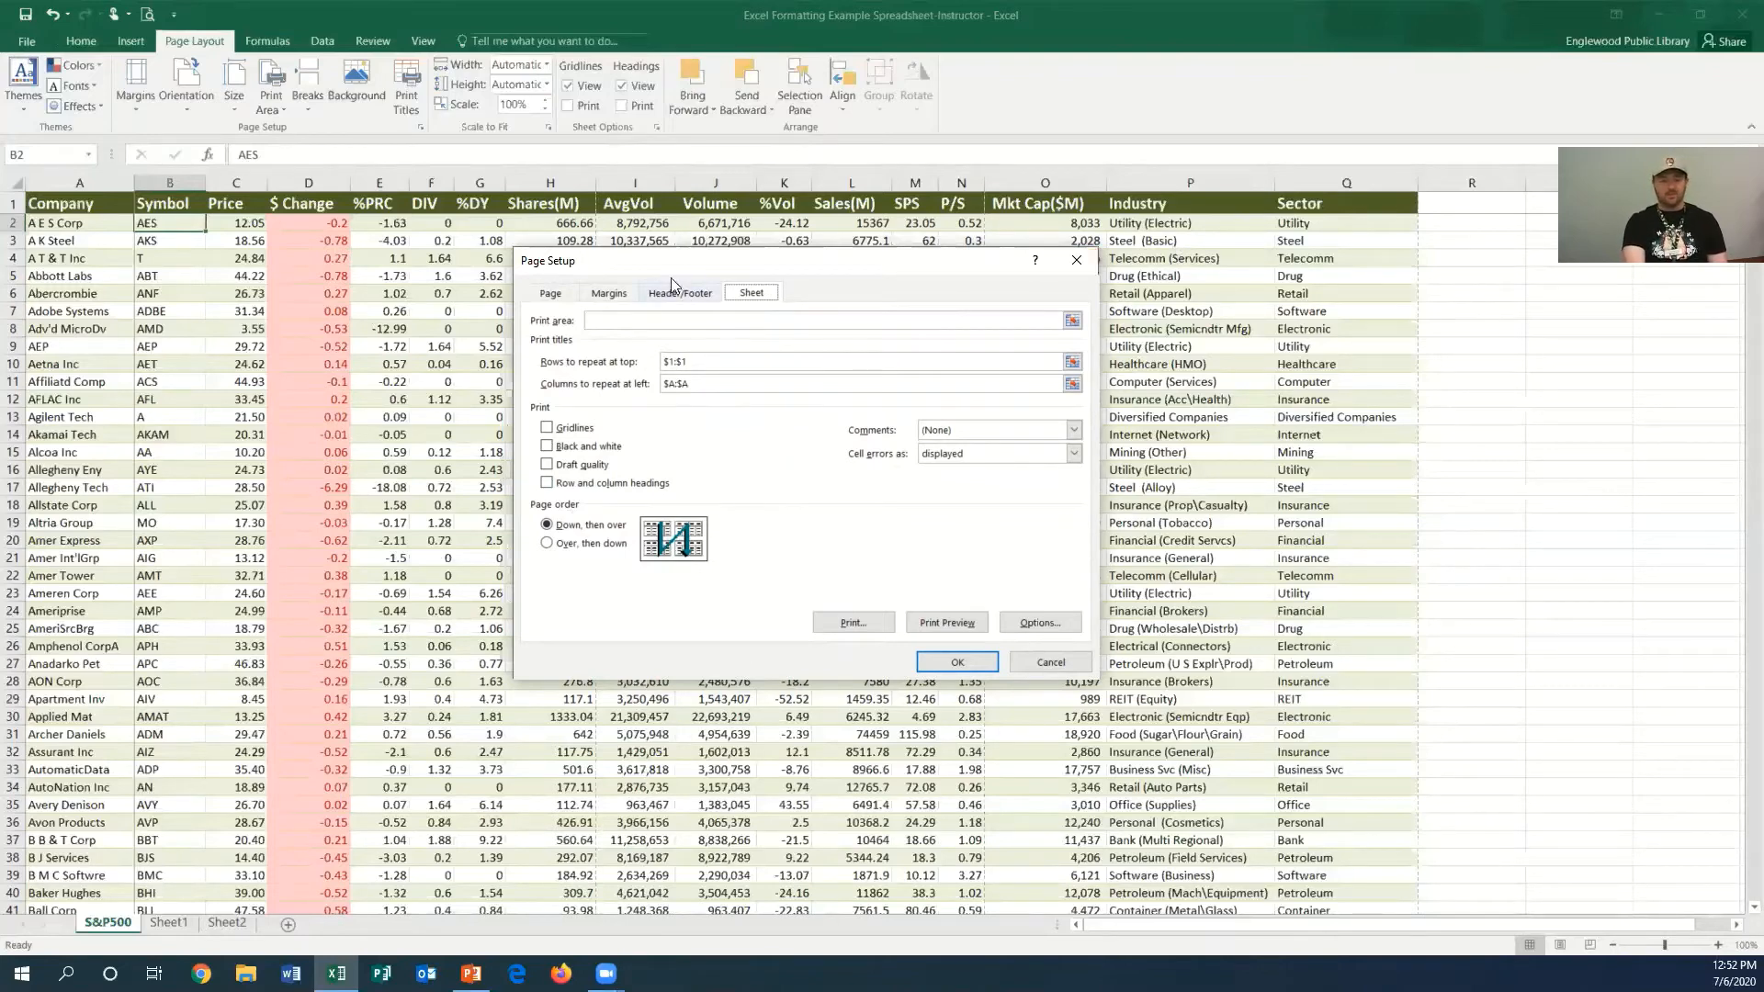
click(546, 544)
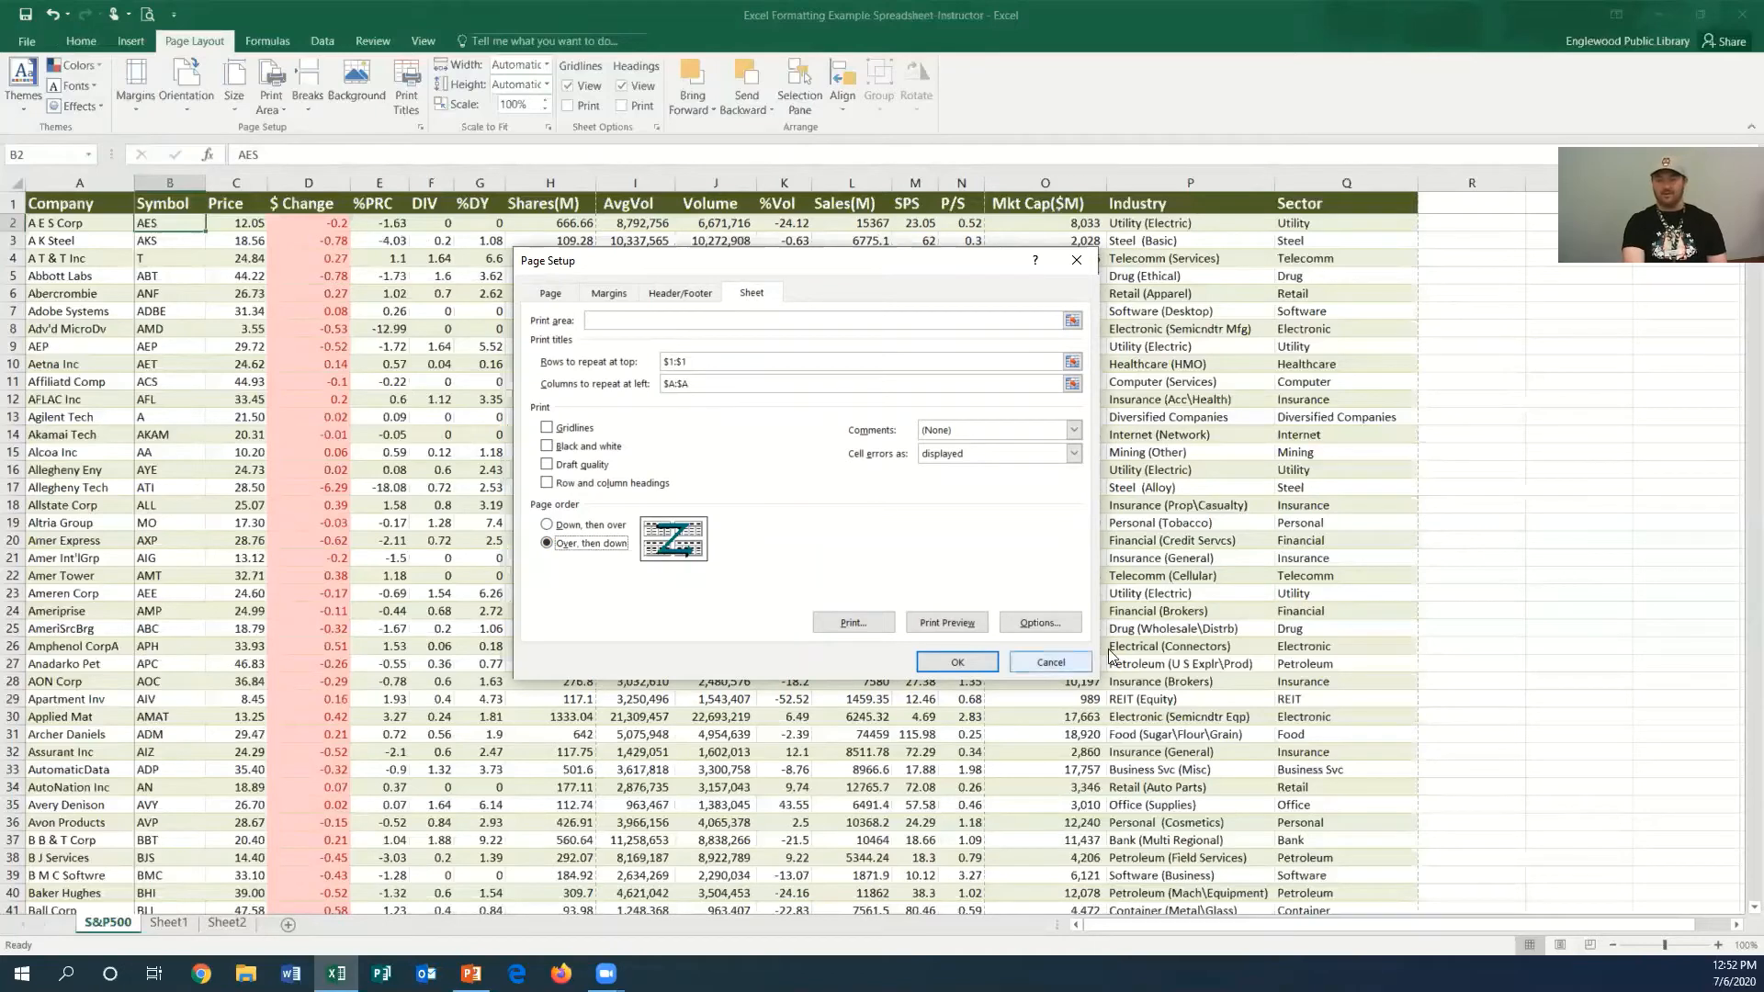
click(947, 623)
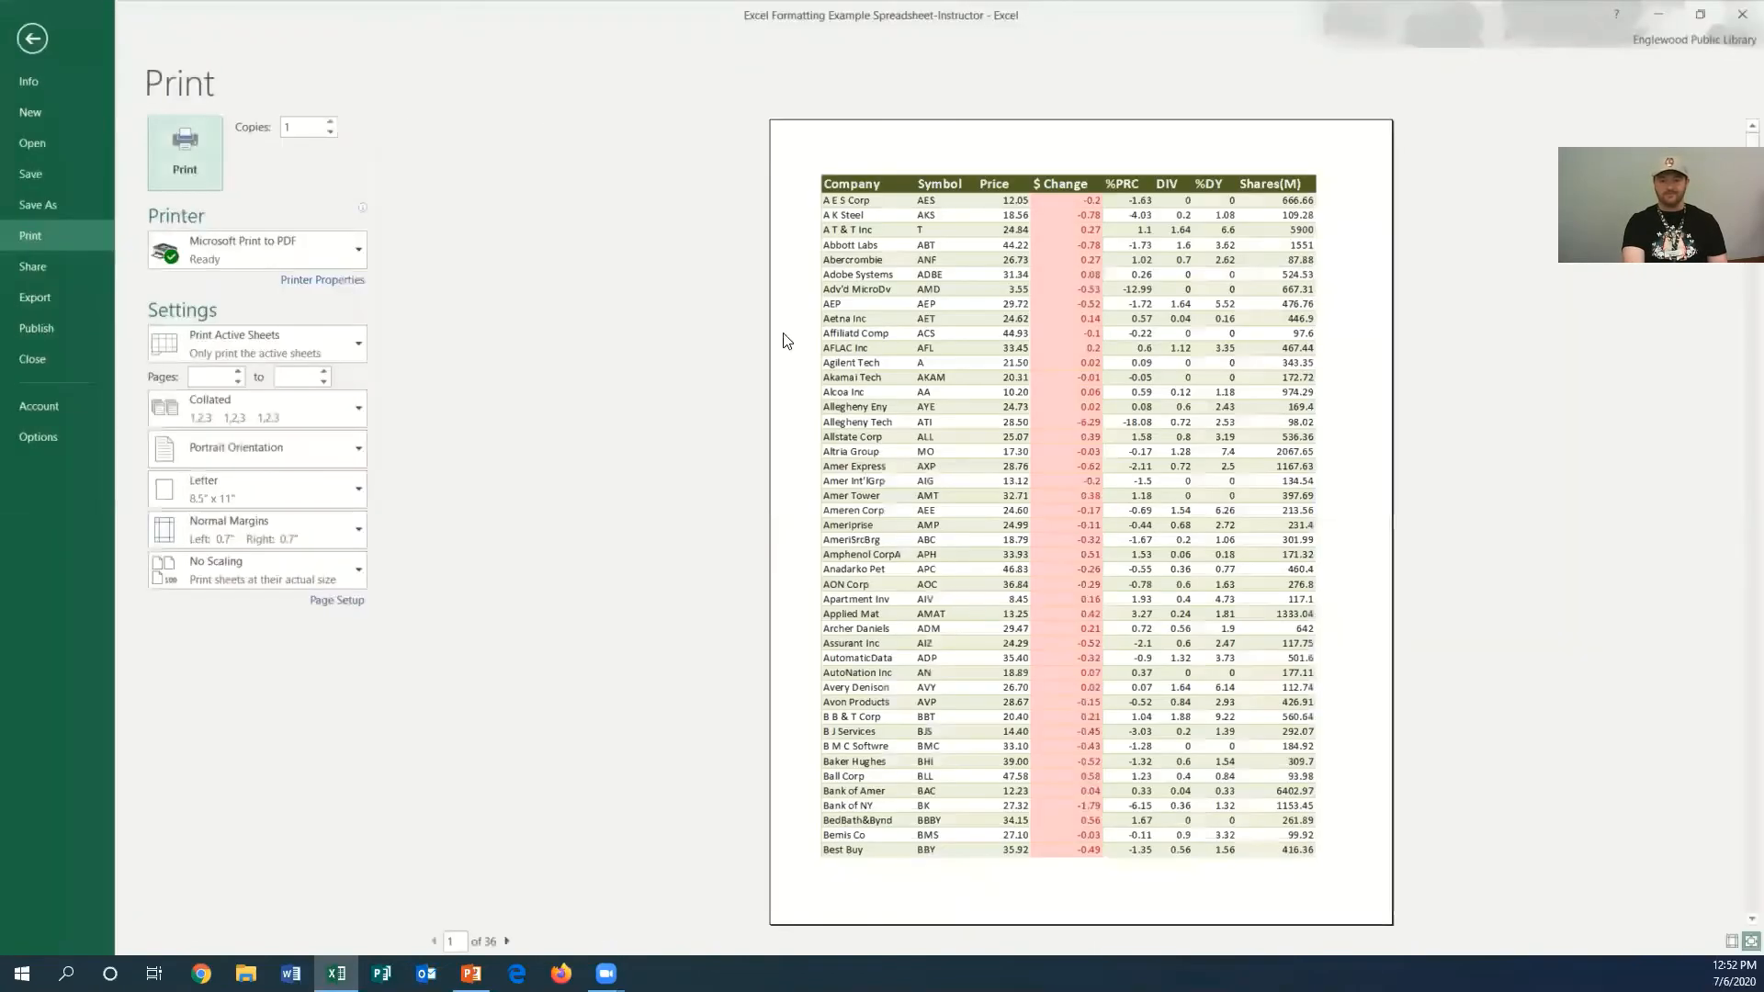
scroll(1049, 349, down, 2)
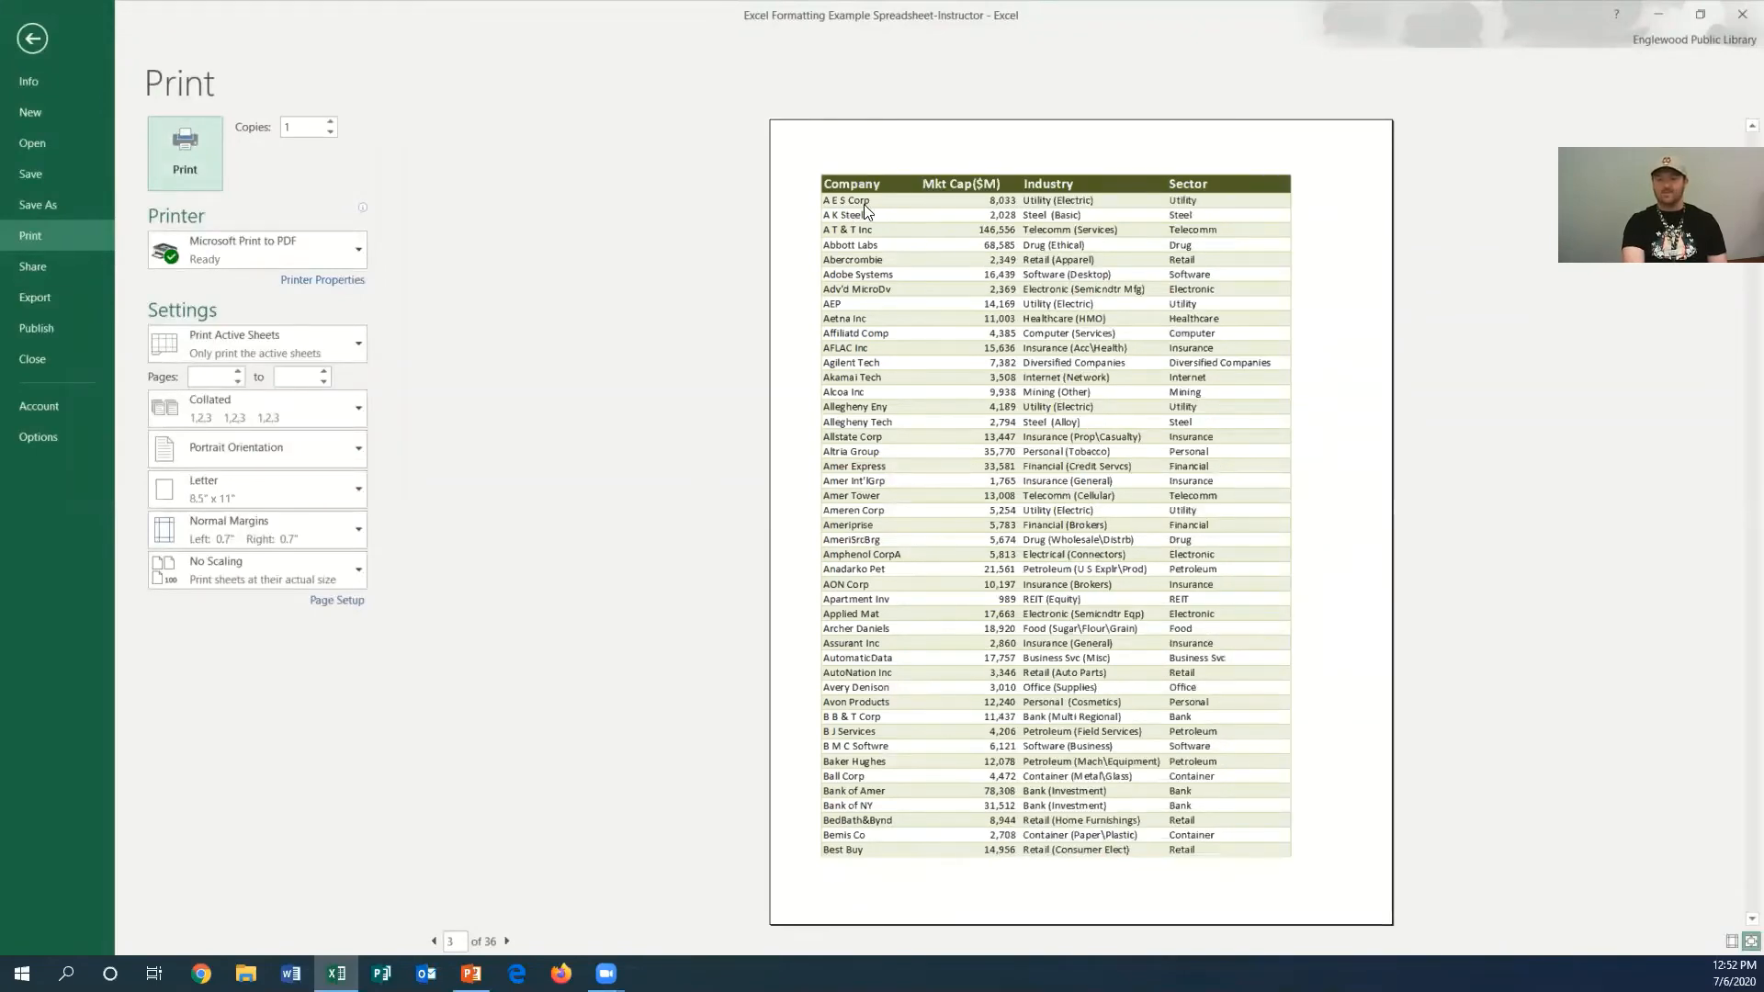
scroll(1048, 256, down, 1)
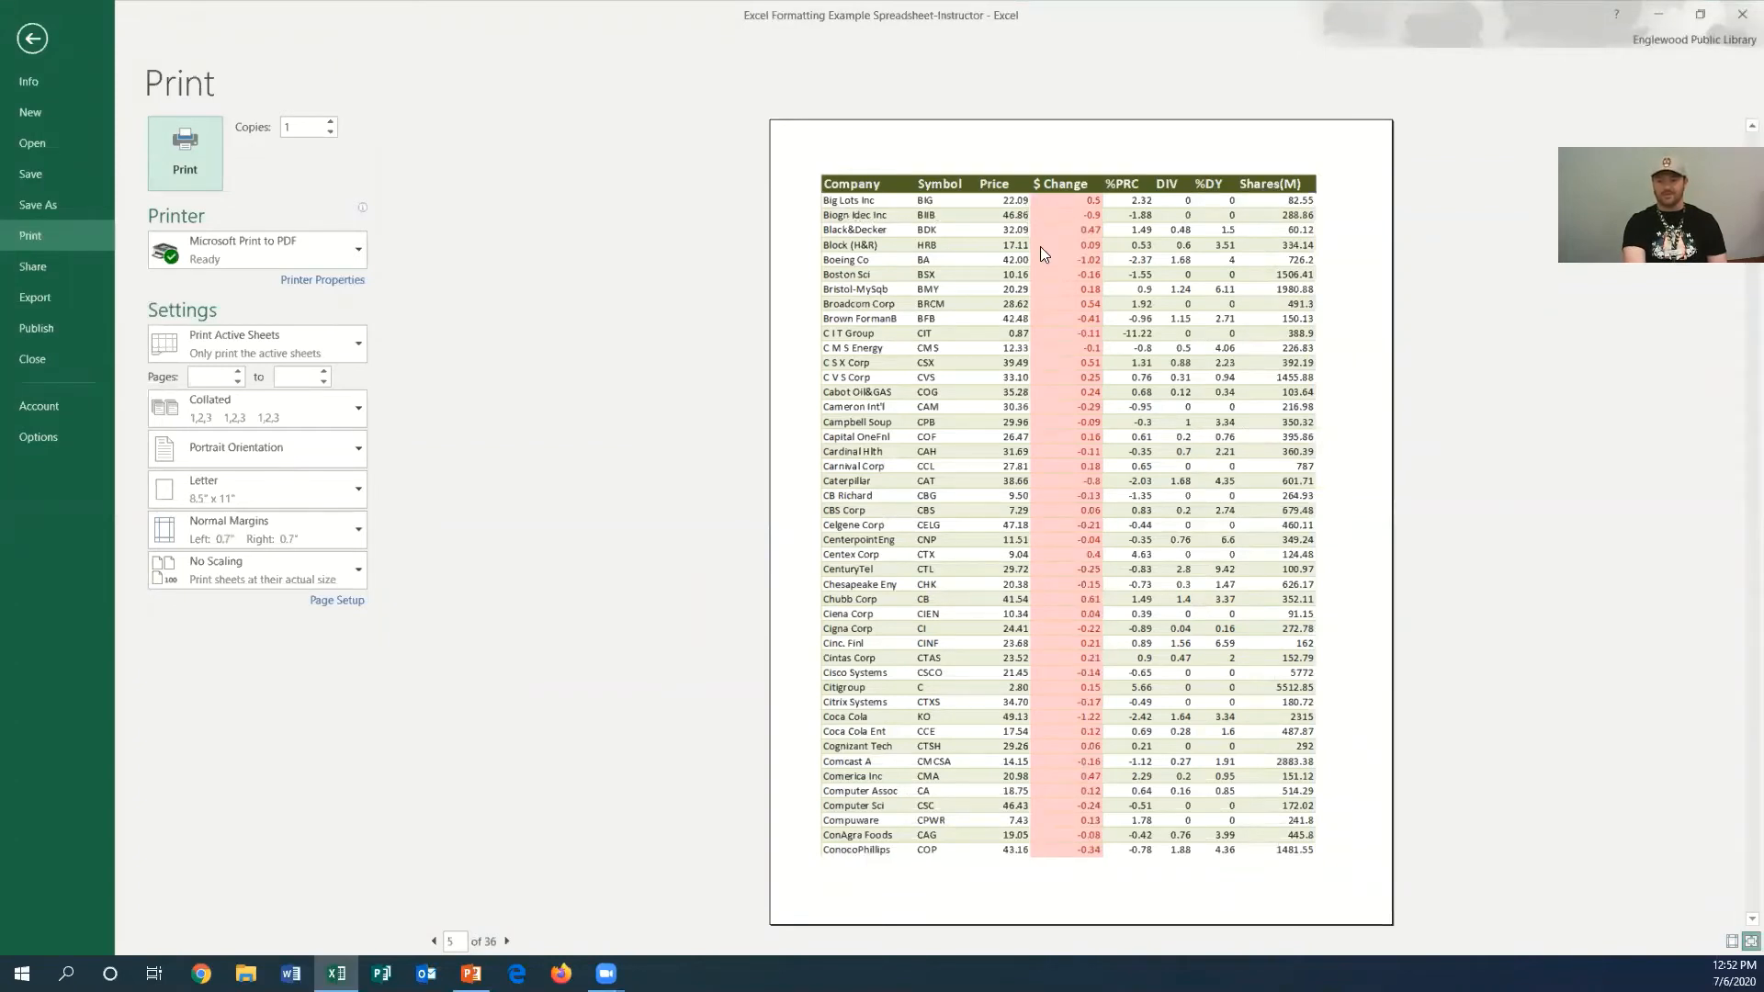
scroll(1040, 247, down, 1)
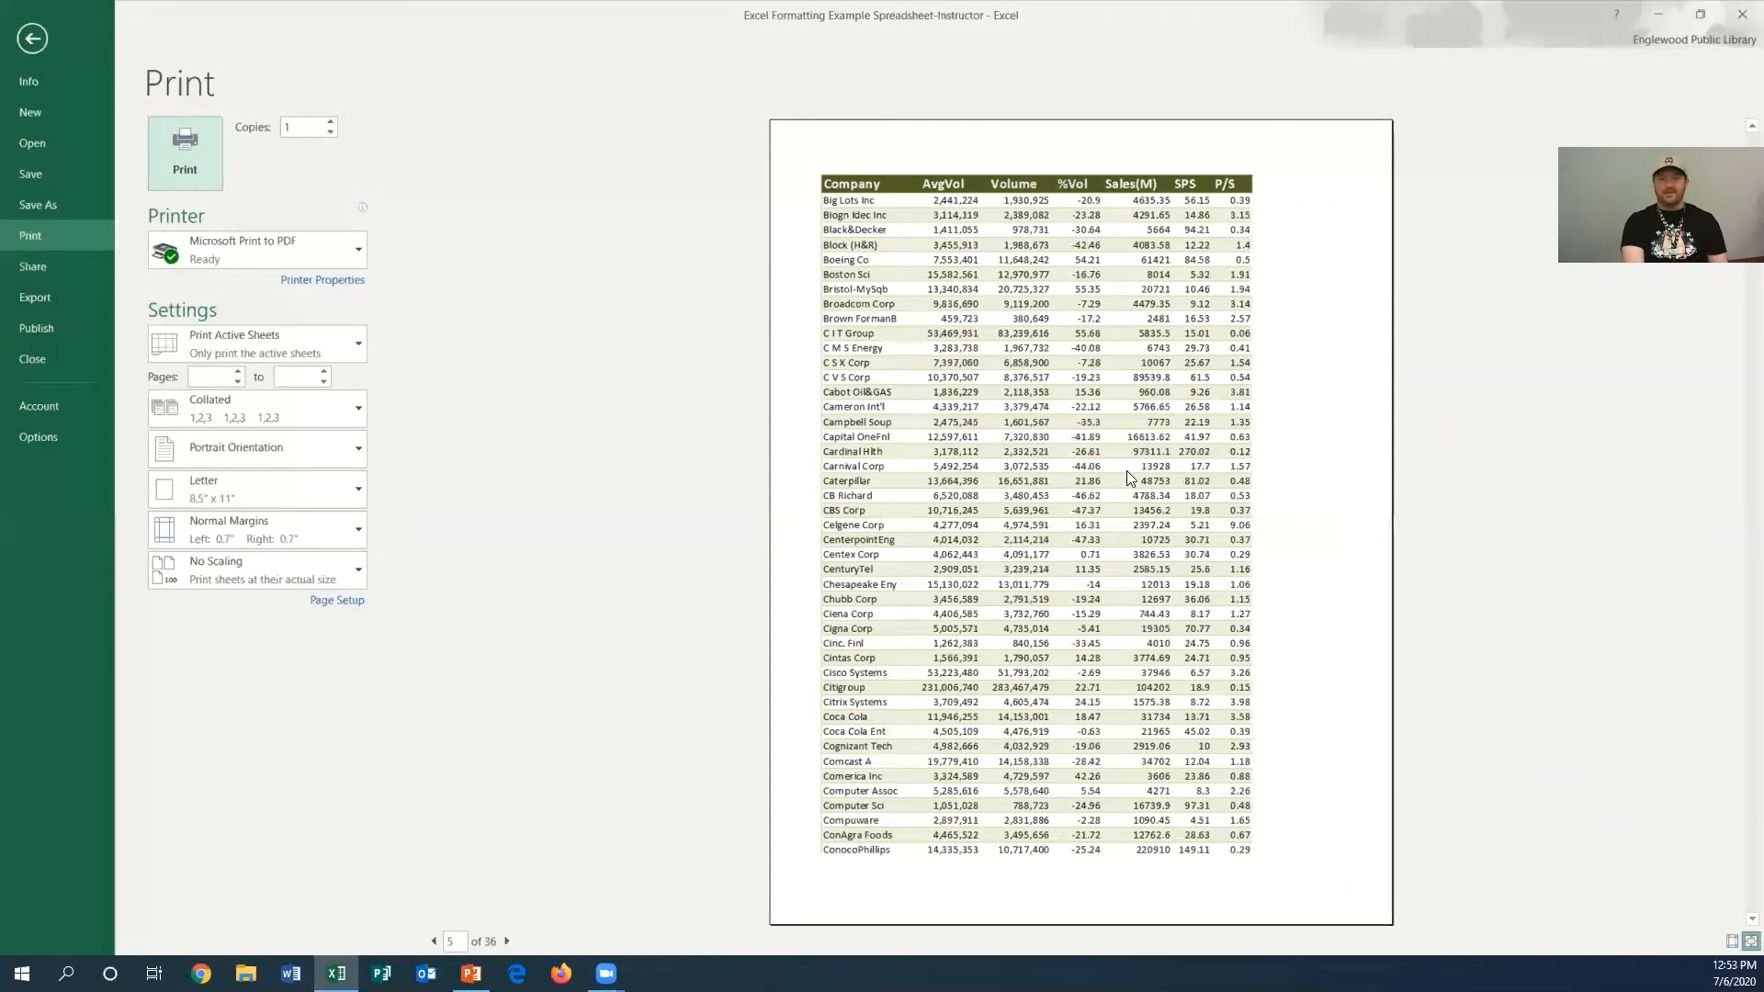
- Change the print orientation to Landscape and review how the columns spread across the preview pages
click(357, 451)
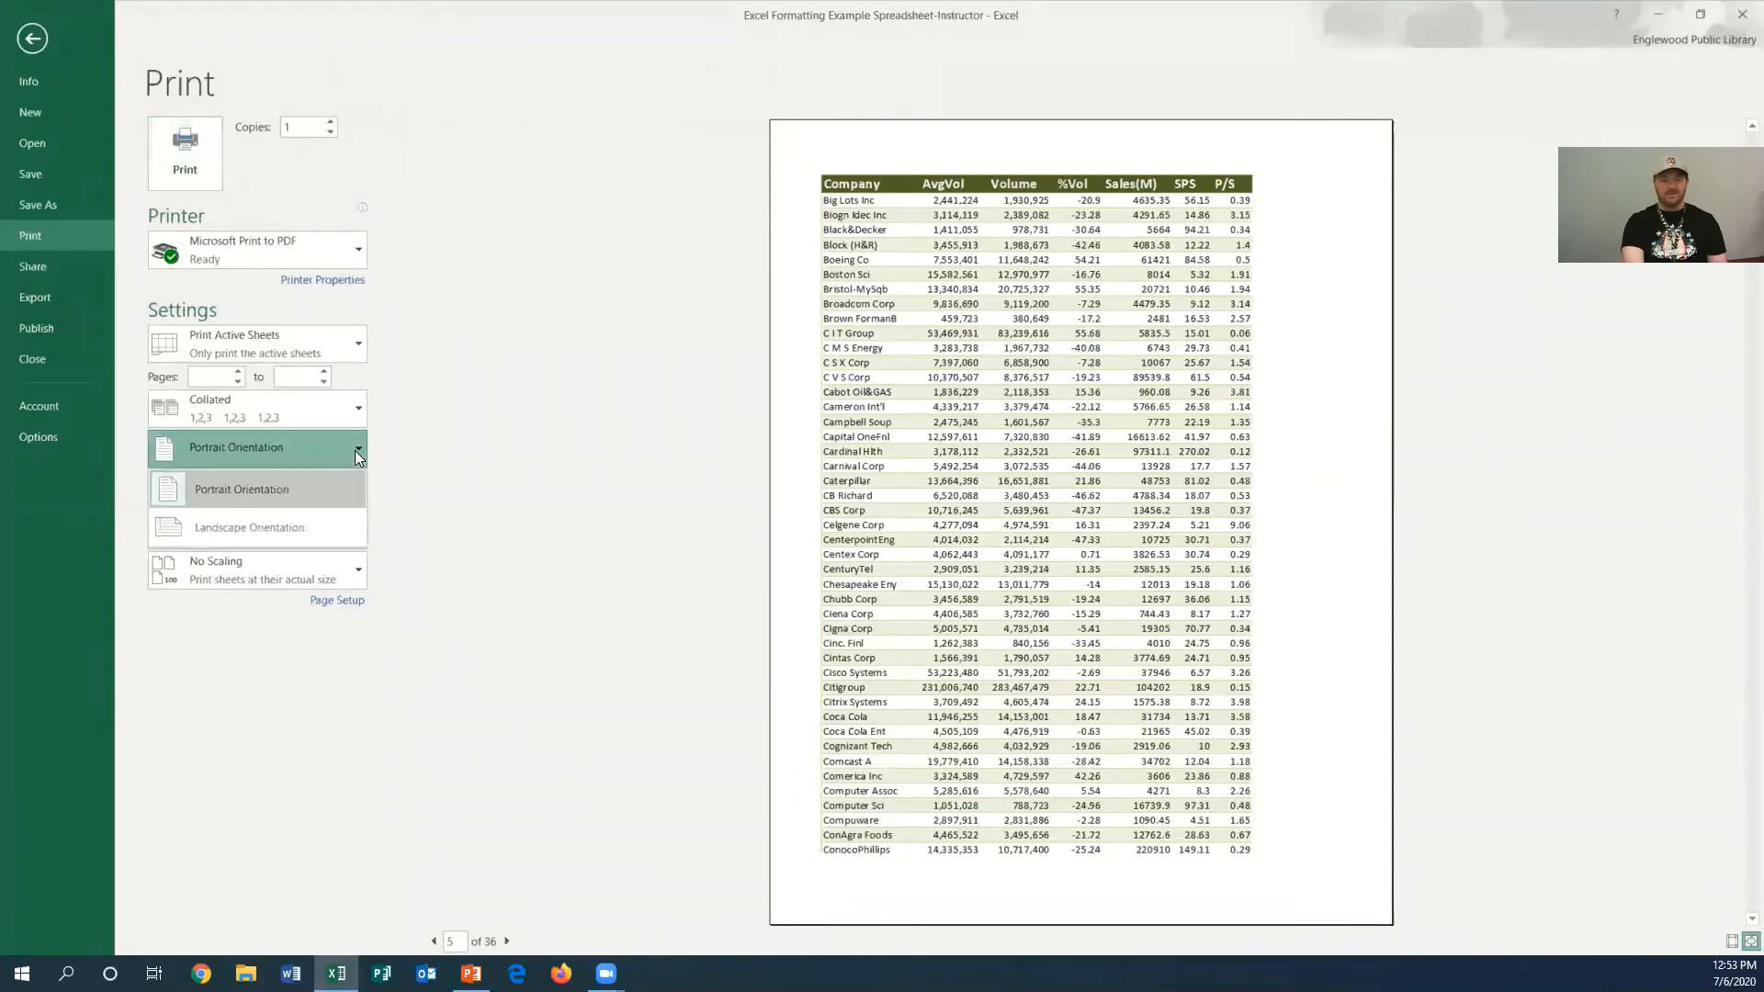
click(278, 530)
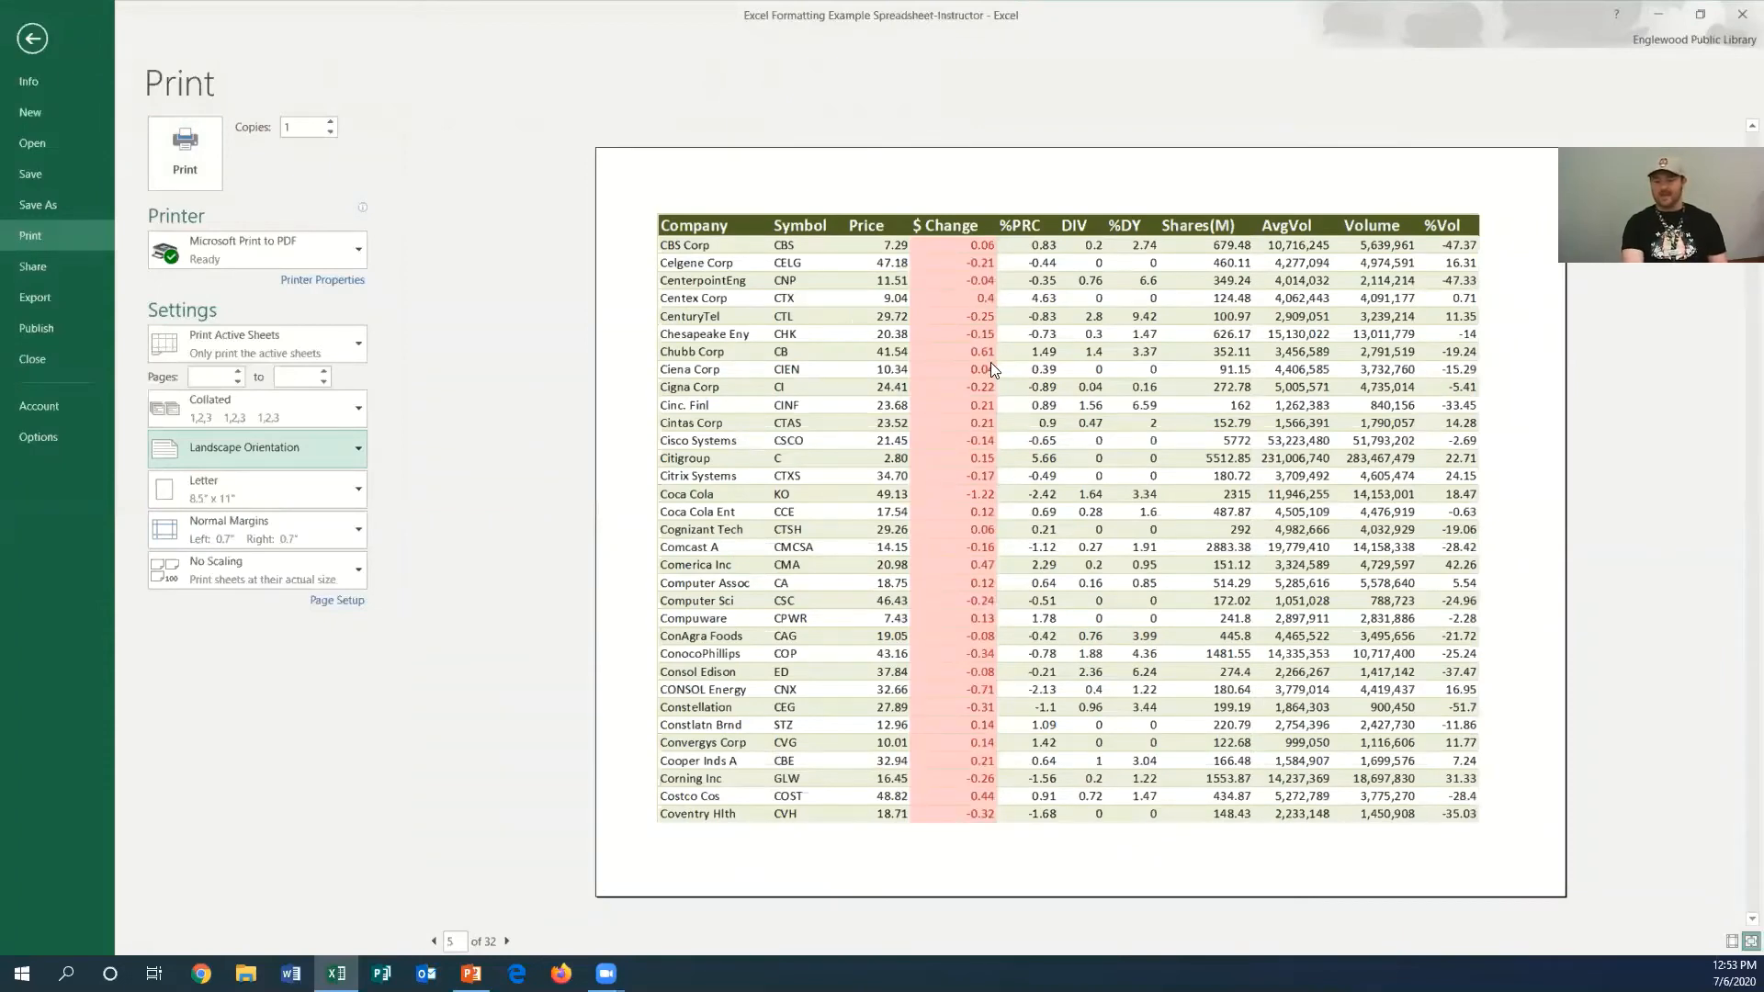
scroll(995, 371, down, 1)
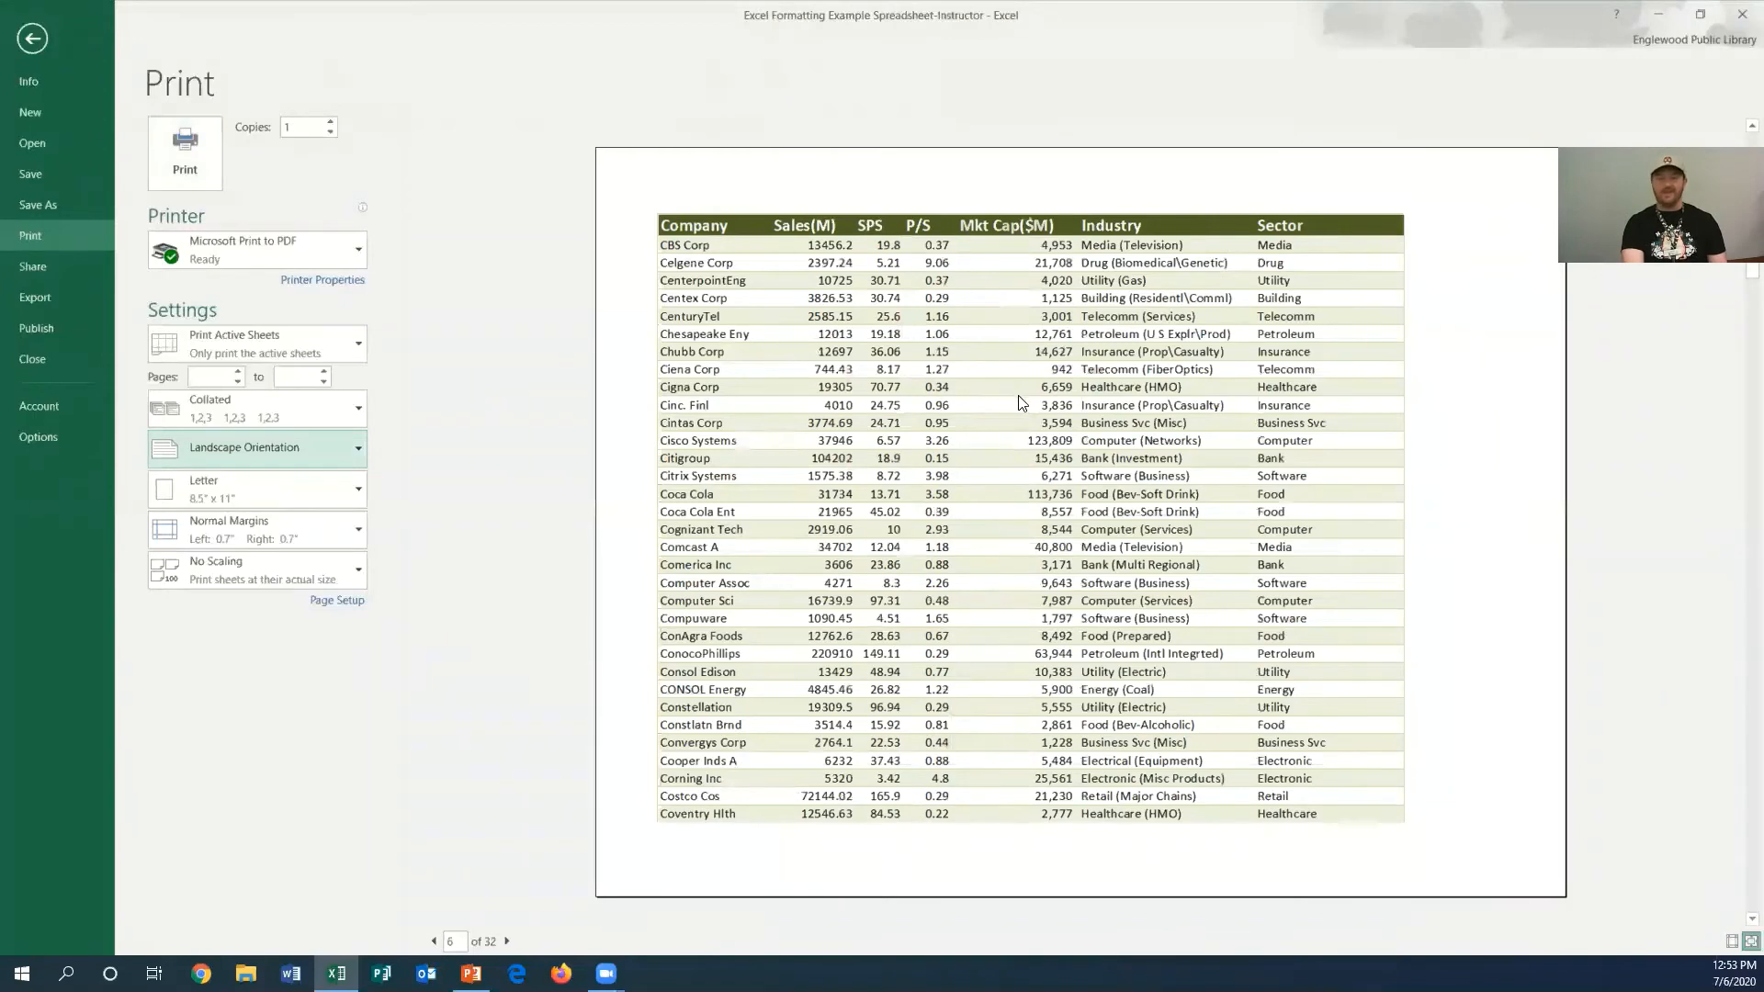
scroll(1022, 405, down, 2)
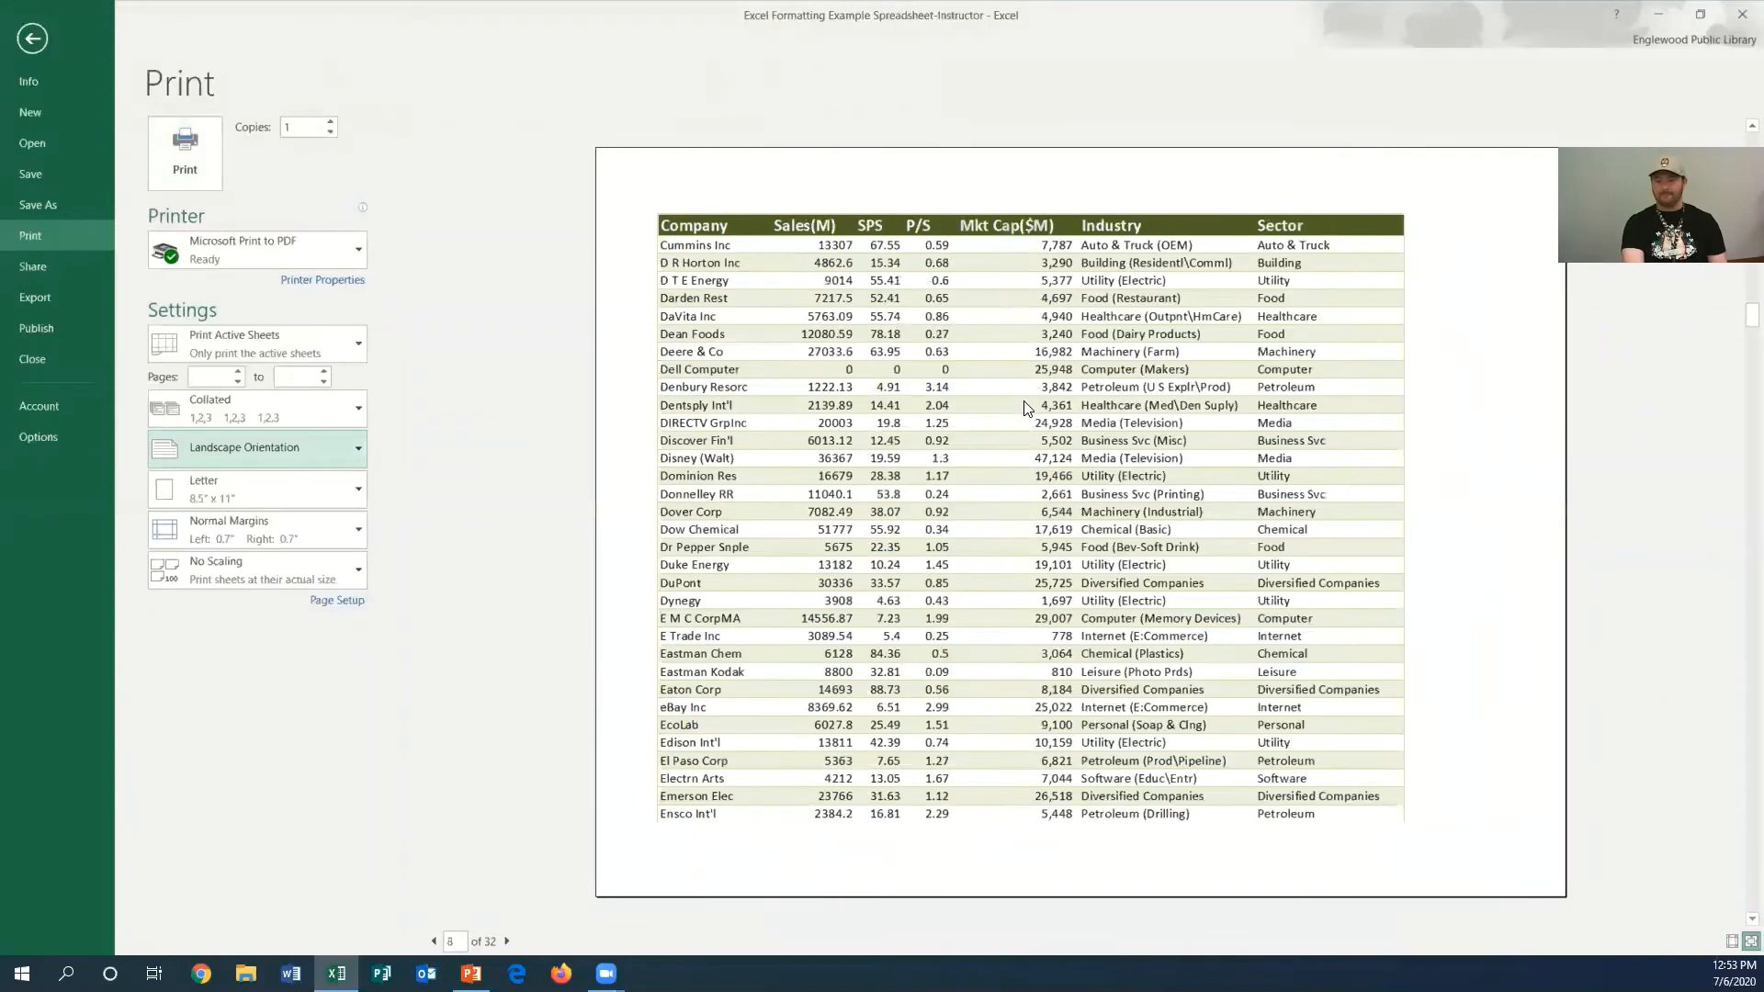
scroll(1024, 407, down, 1)
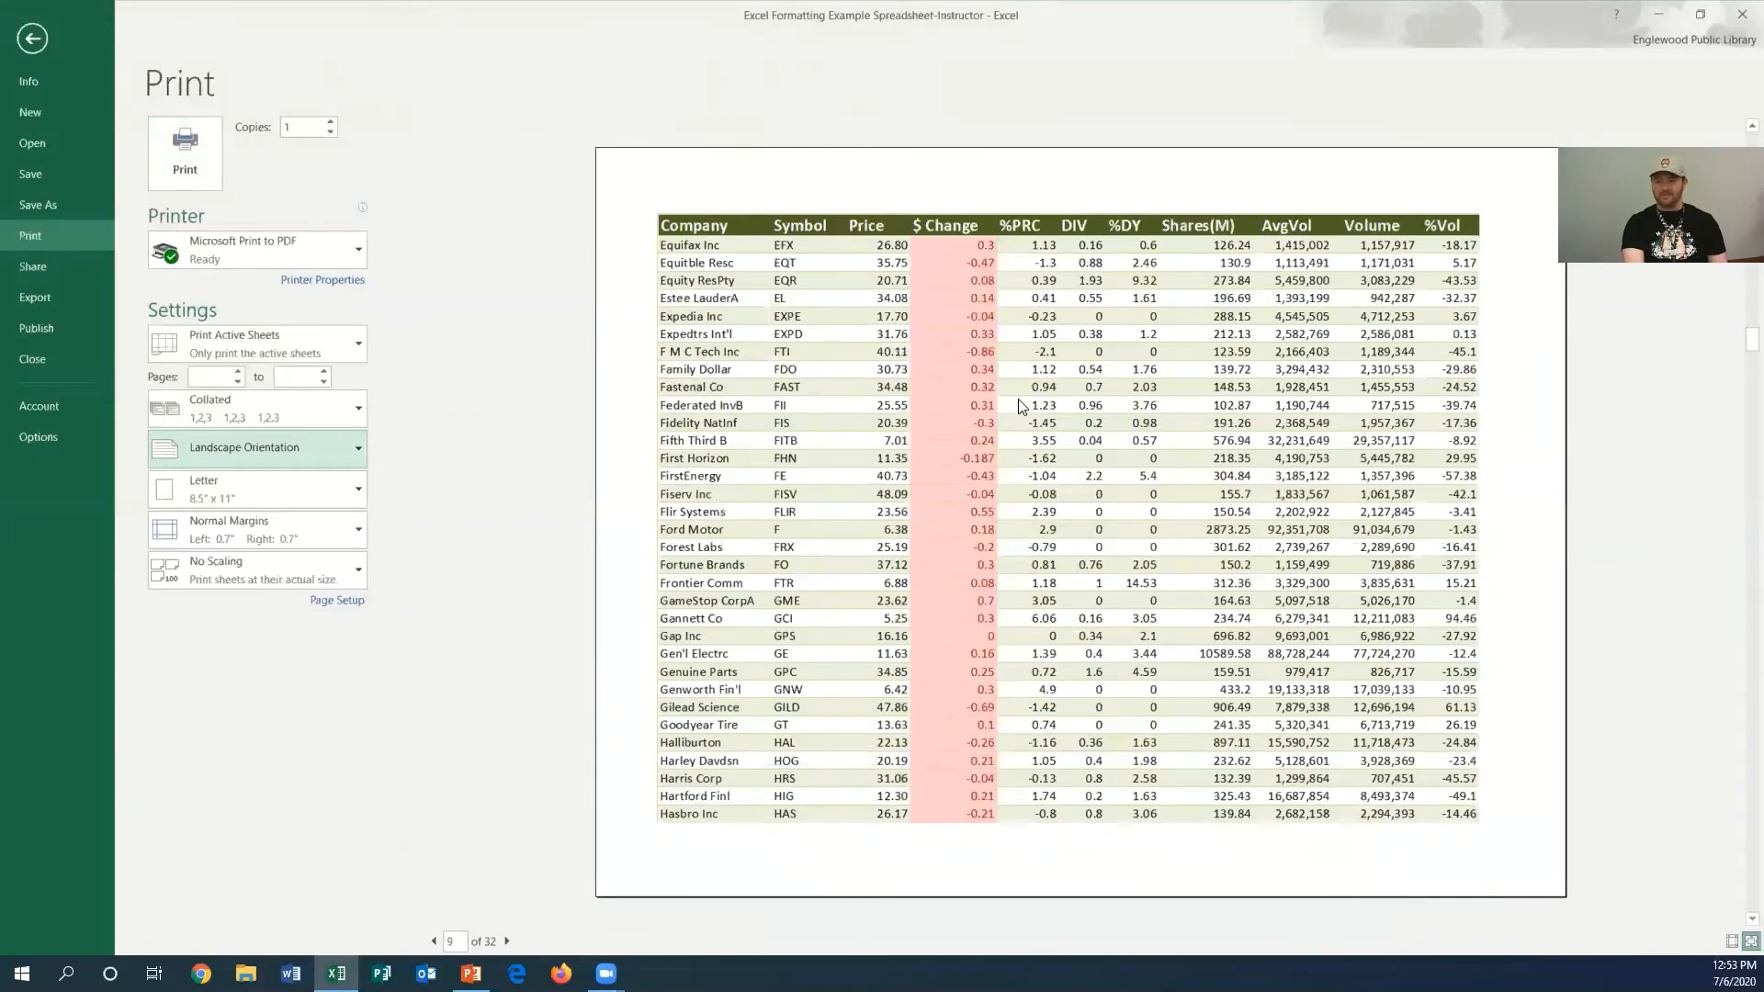
scroll(1020, 405, up, 4)
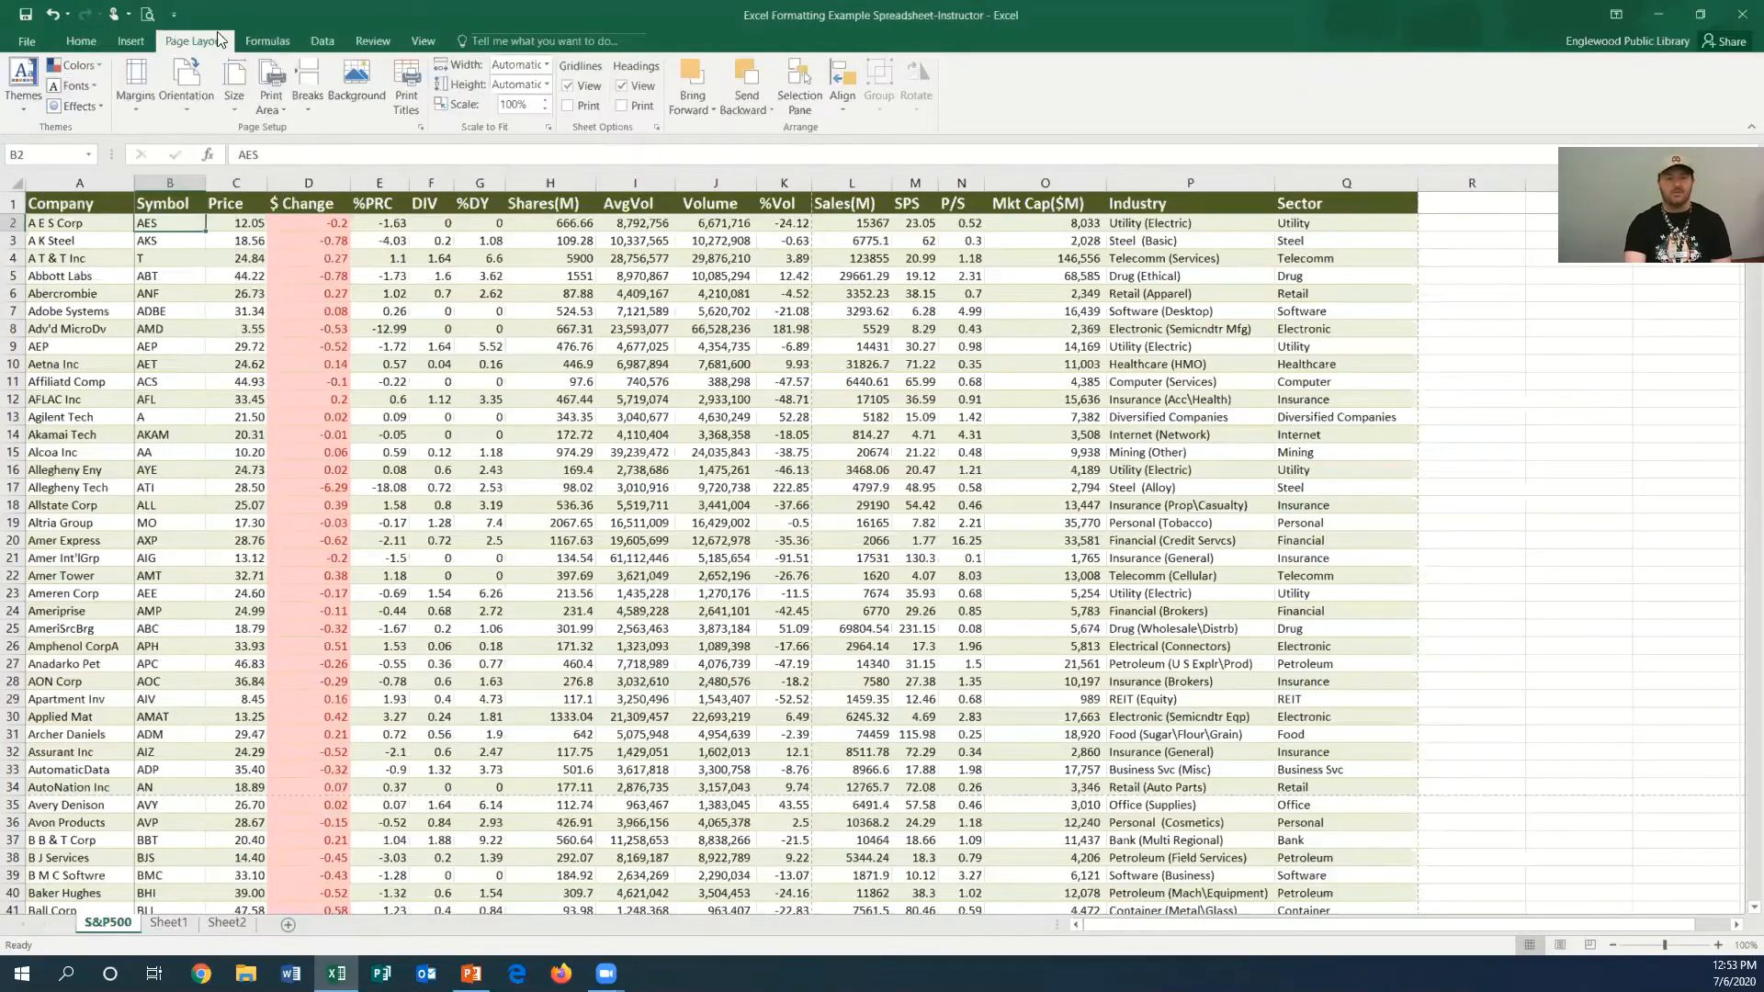
click(408, 101)
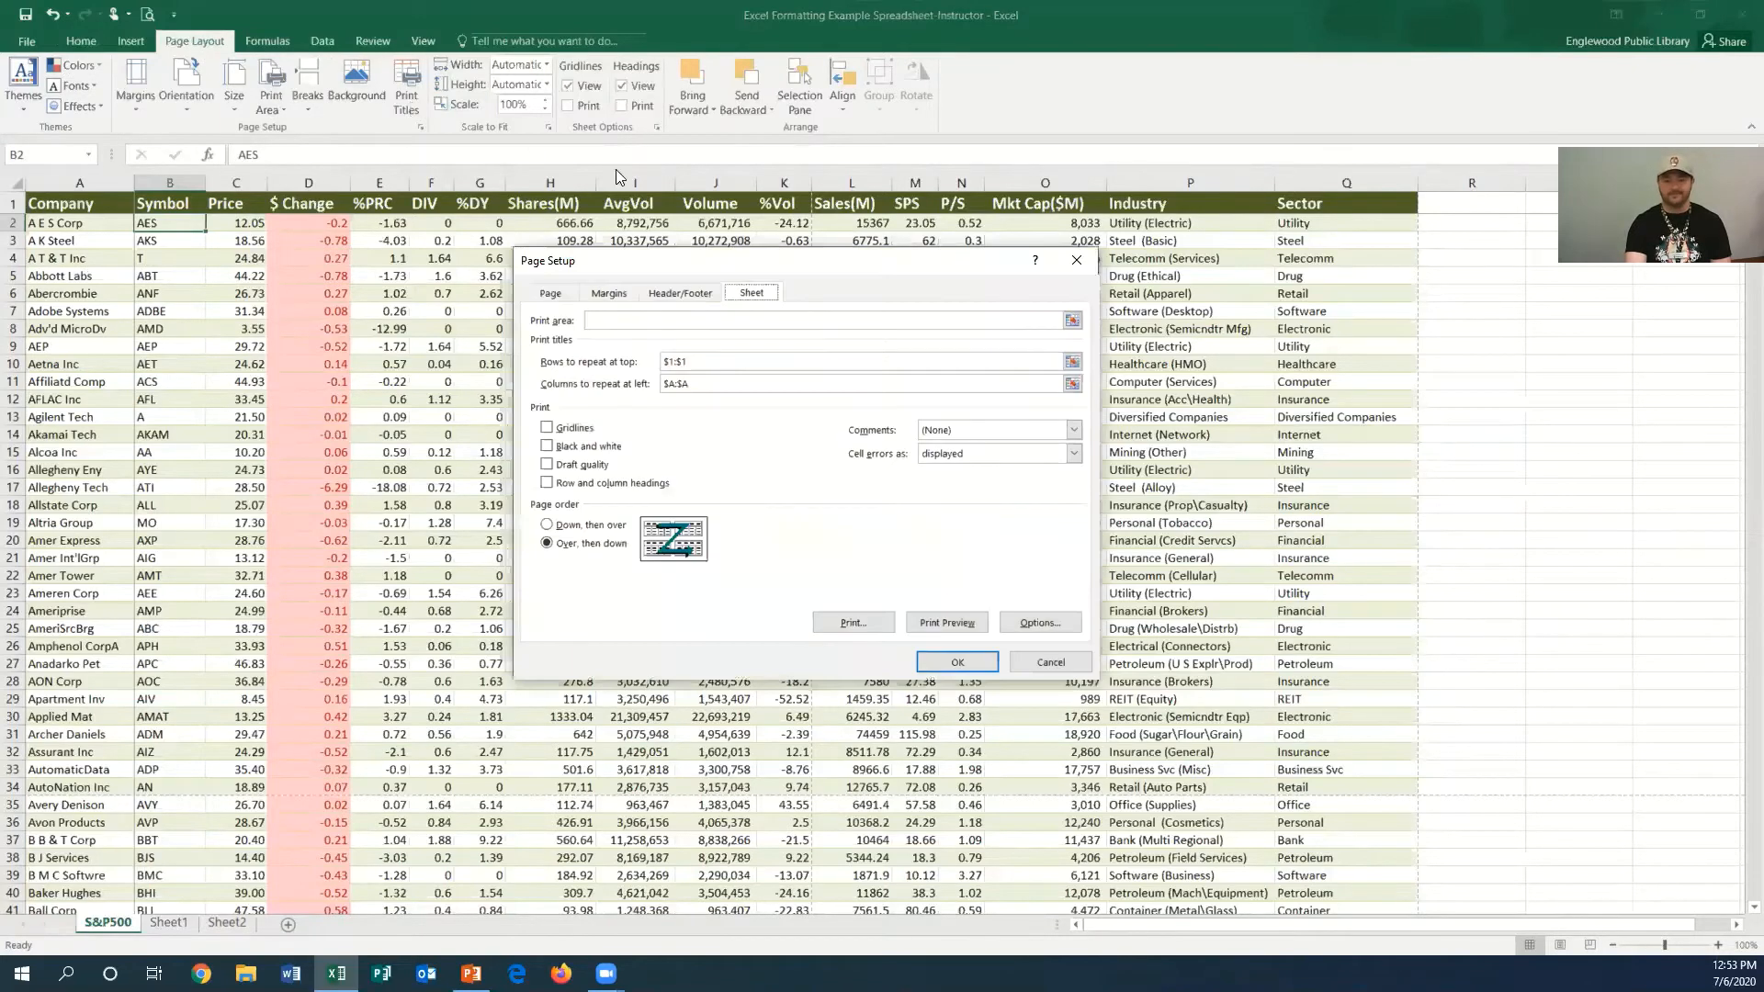
click(676, 296)
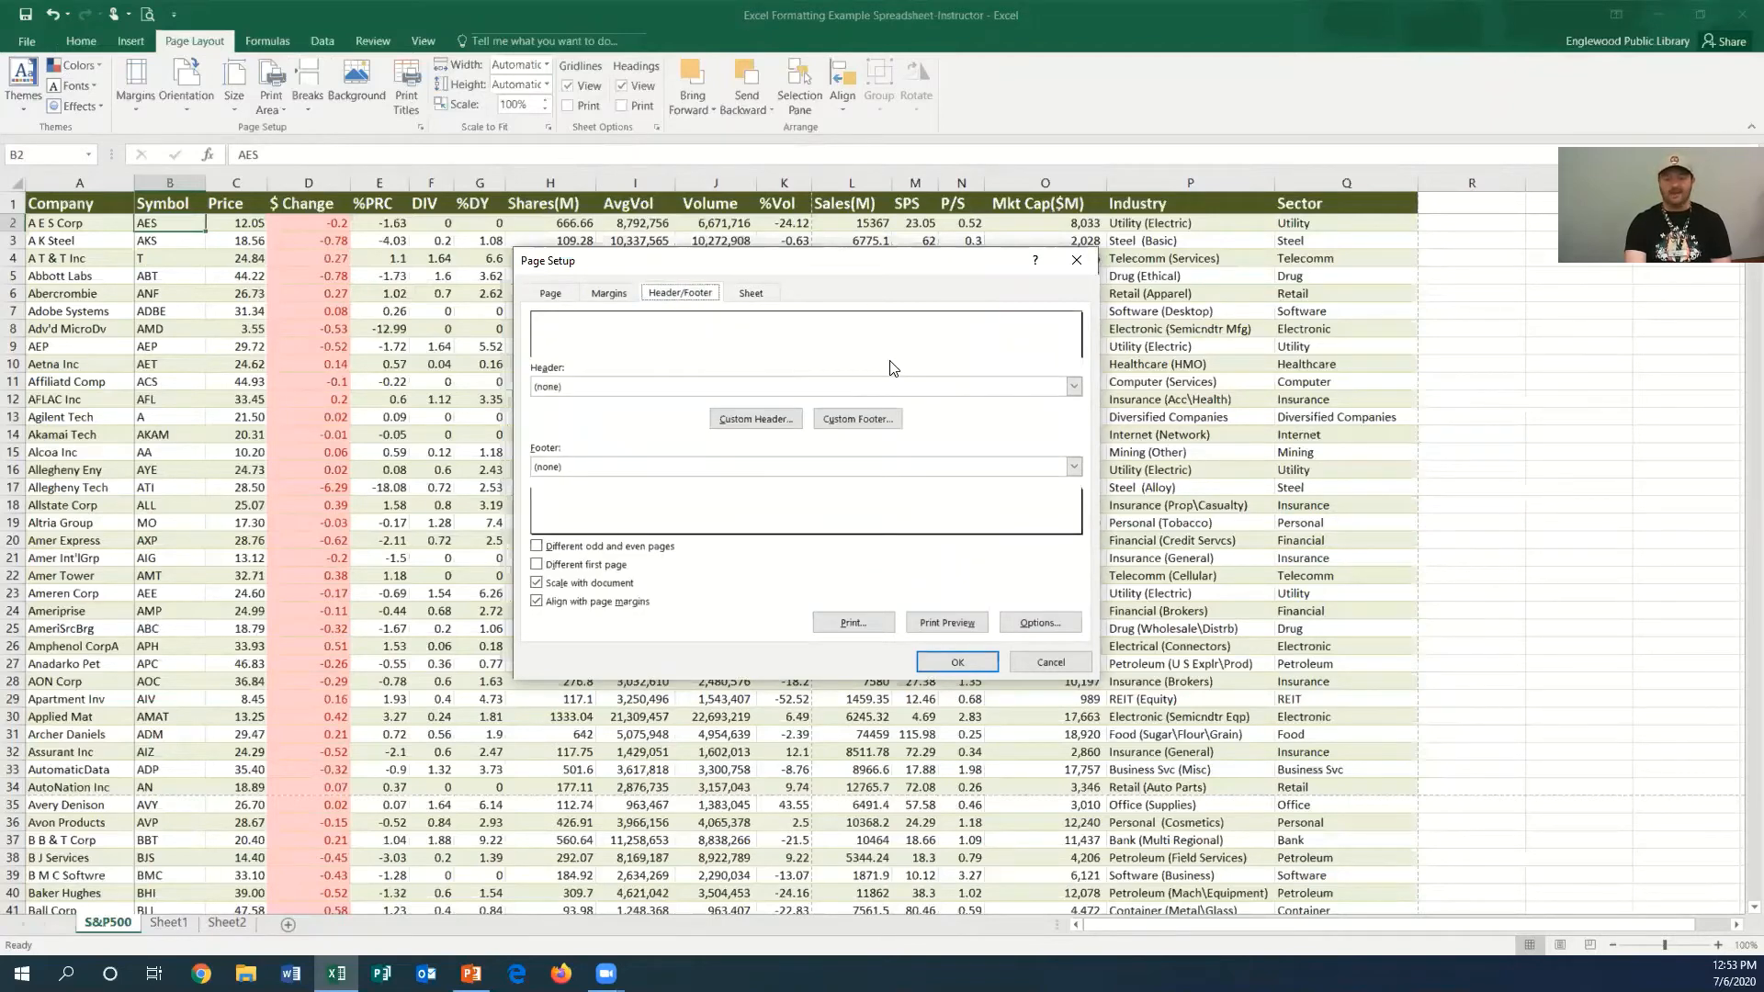
click(845, 422)
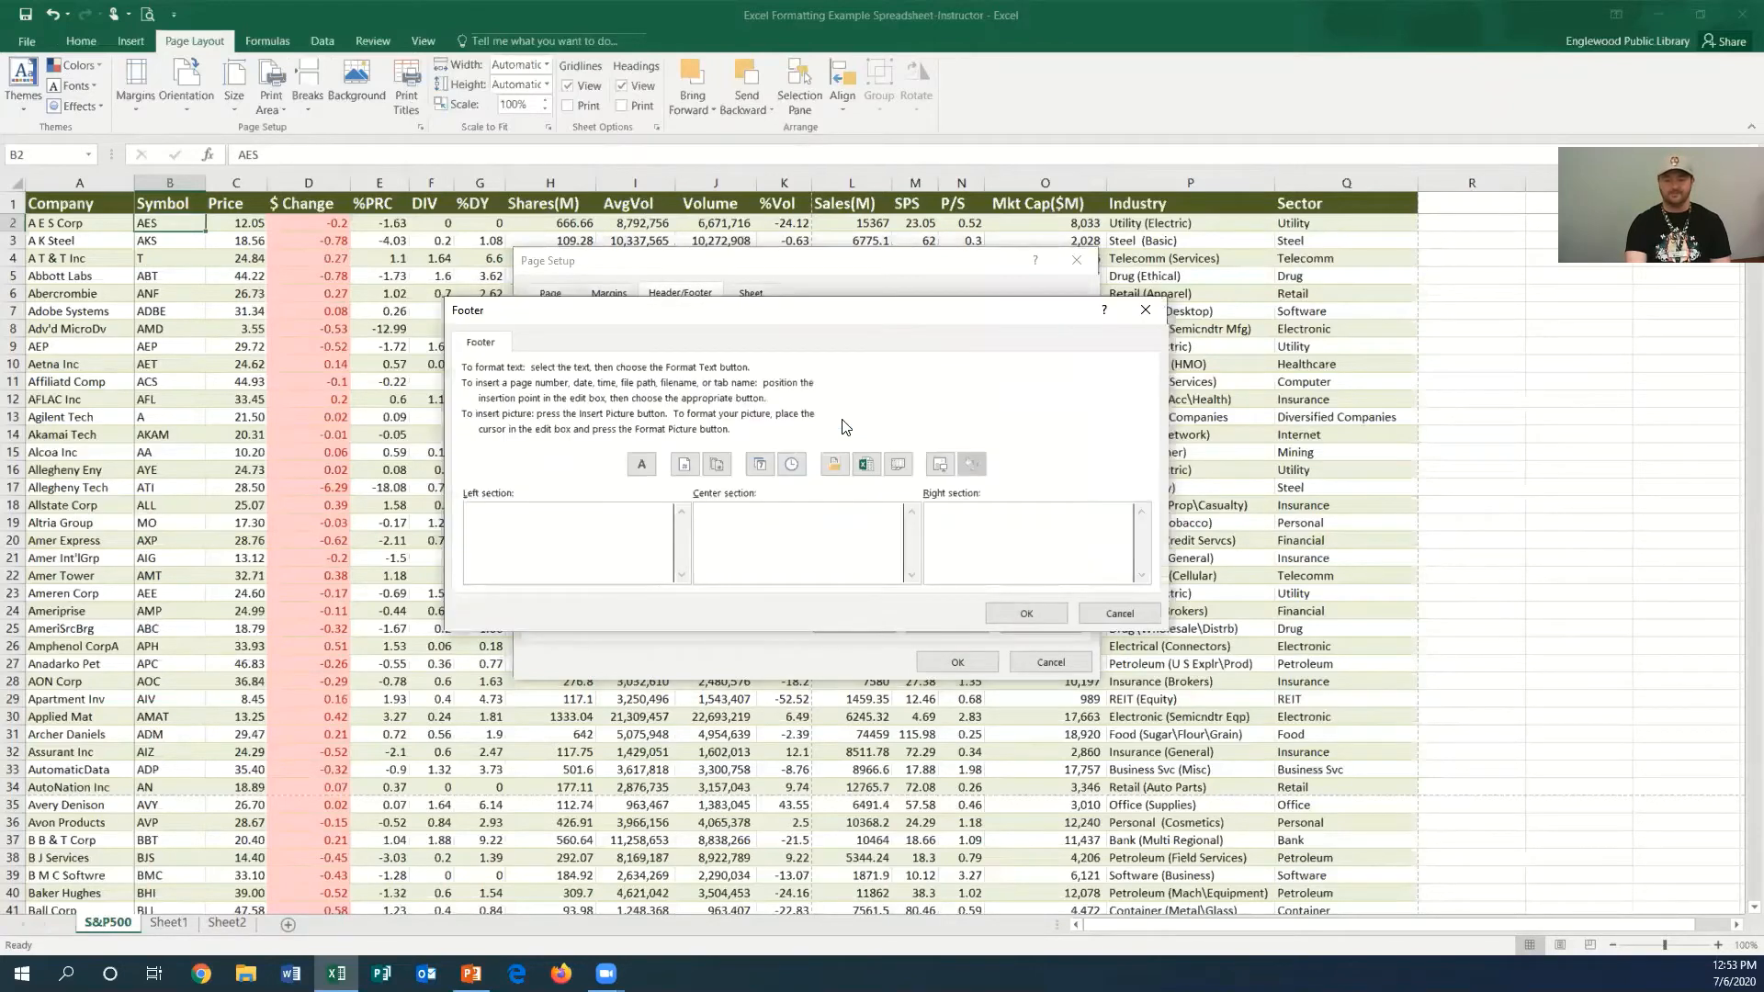
click(1146, 310)
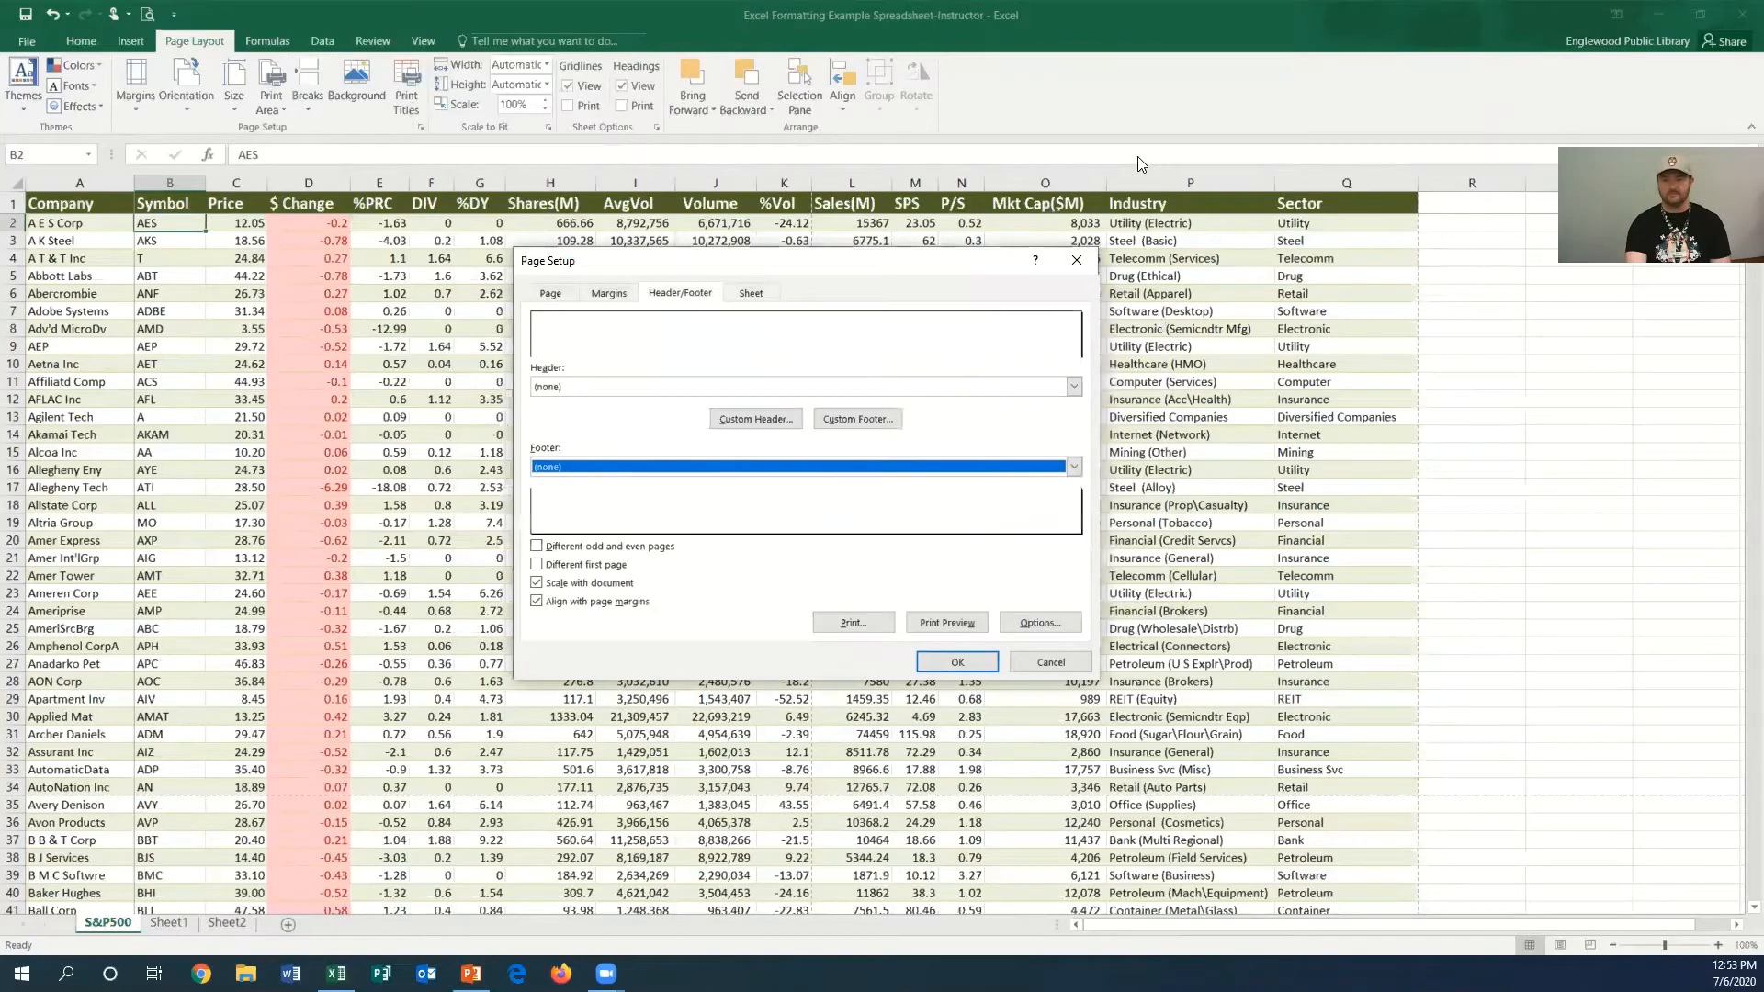
key(Escape)
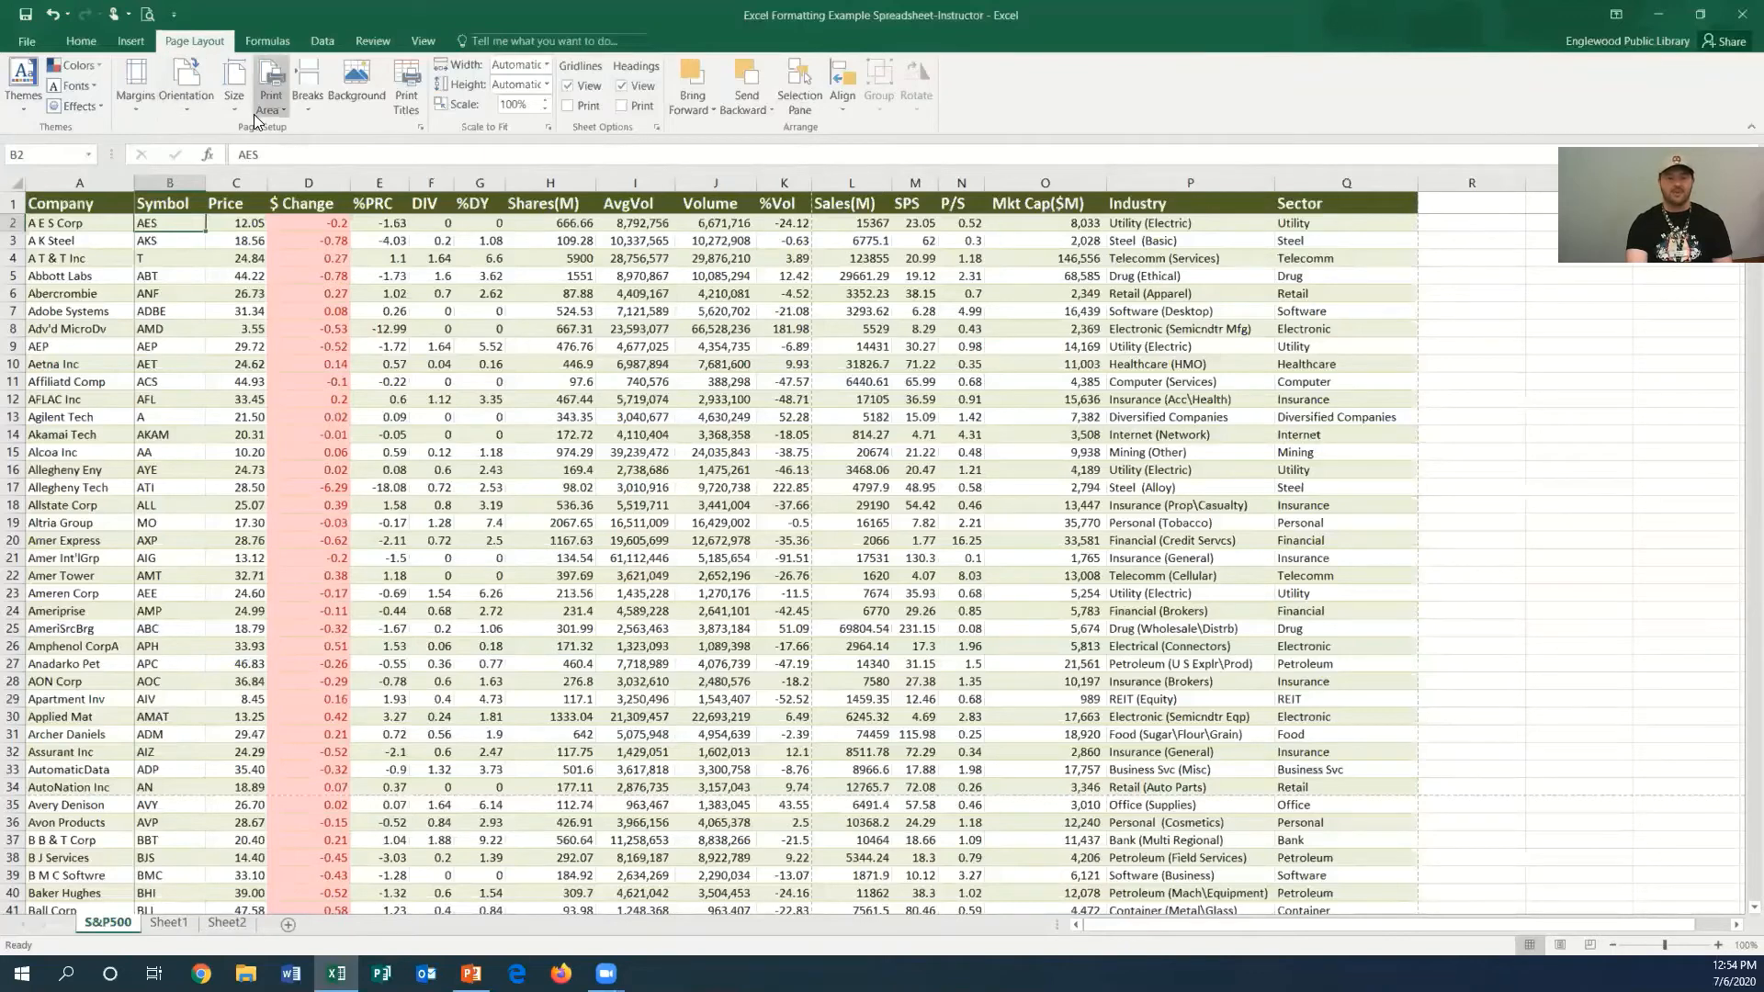
- Set the page footer to the preset "Page 1 of ?", check the page numbering in the print preview, and return to the worksheet
click(406, 99)
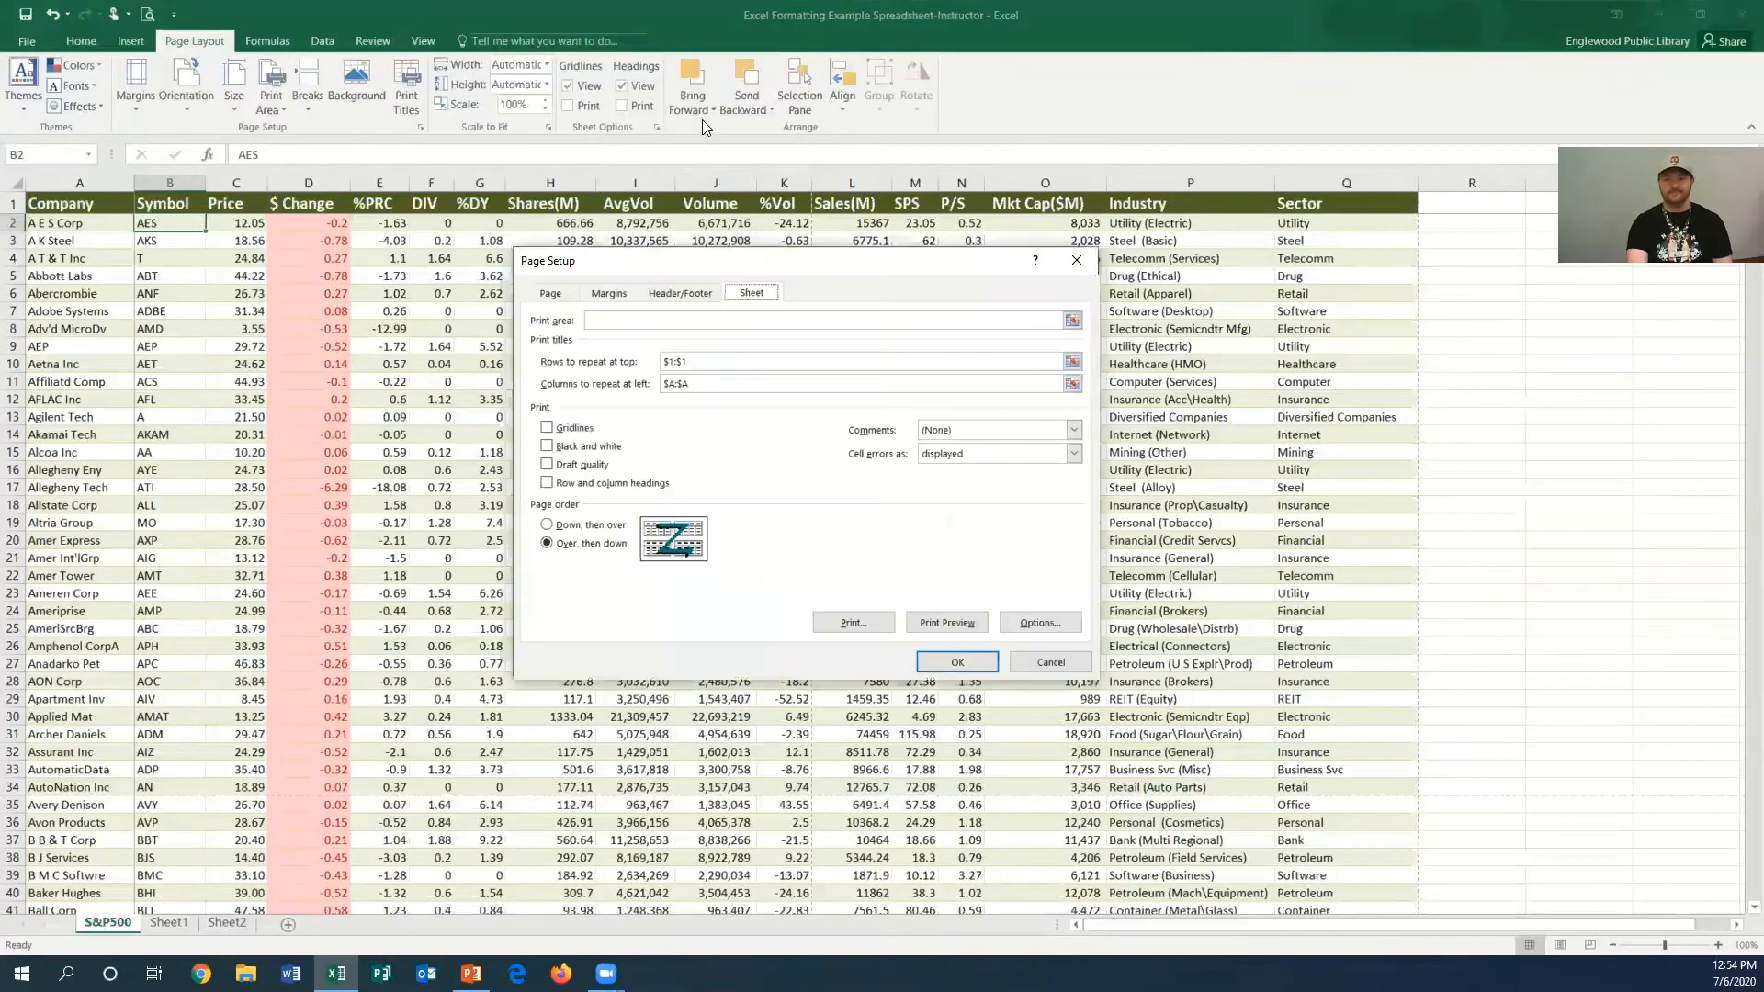
click(685, 301)
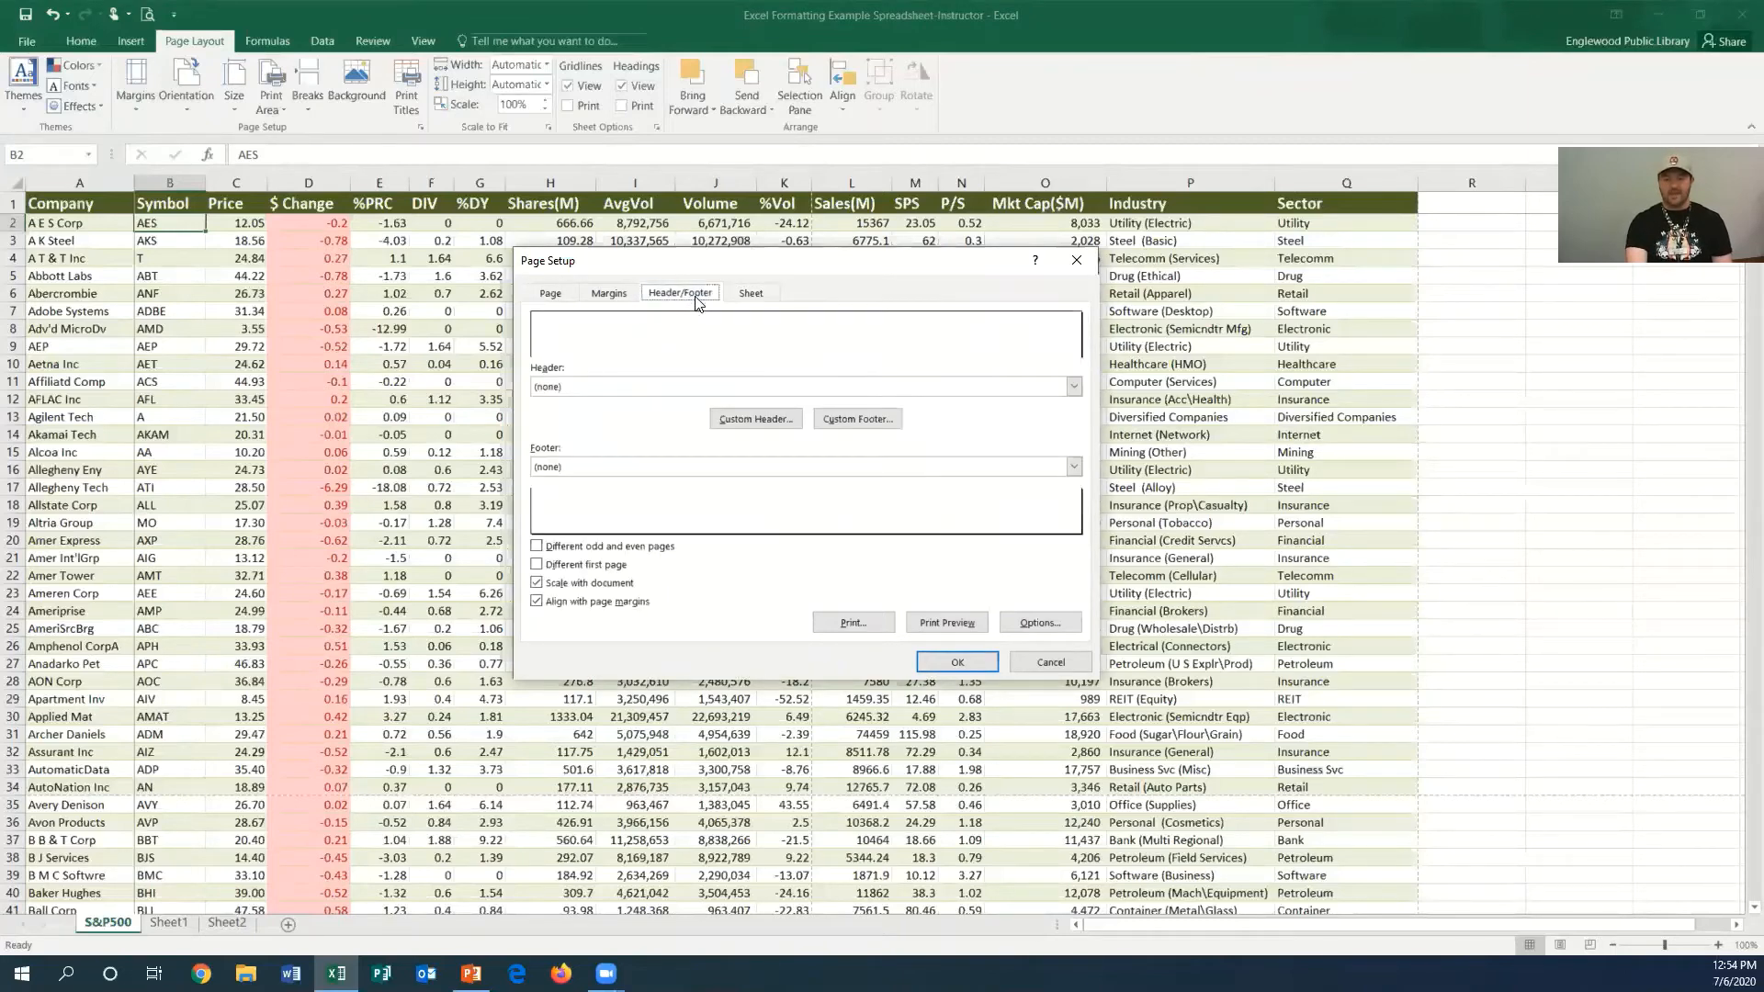
click(1074, 468)
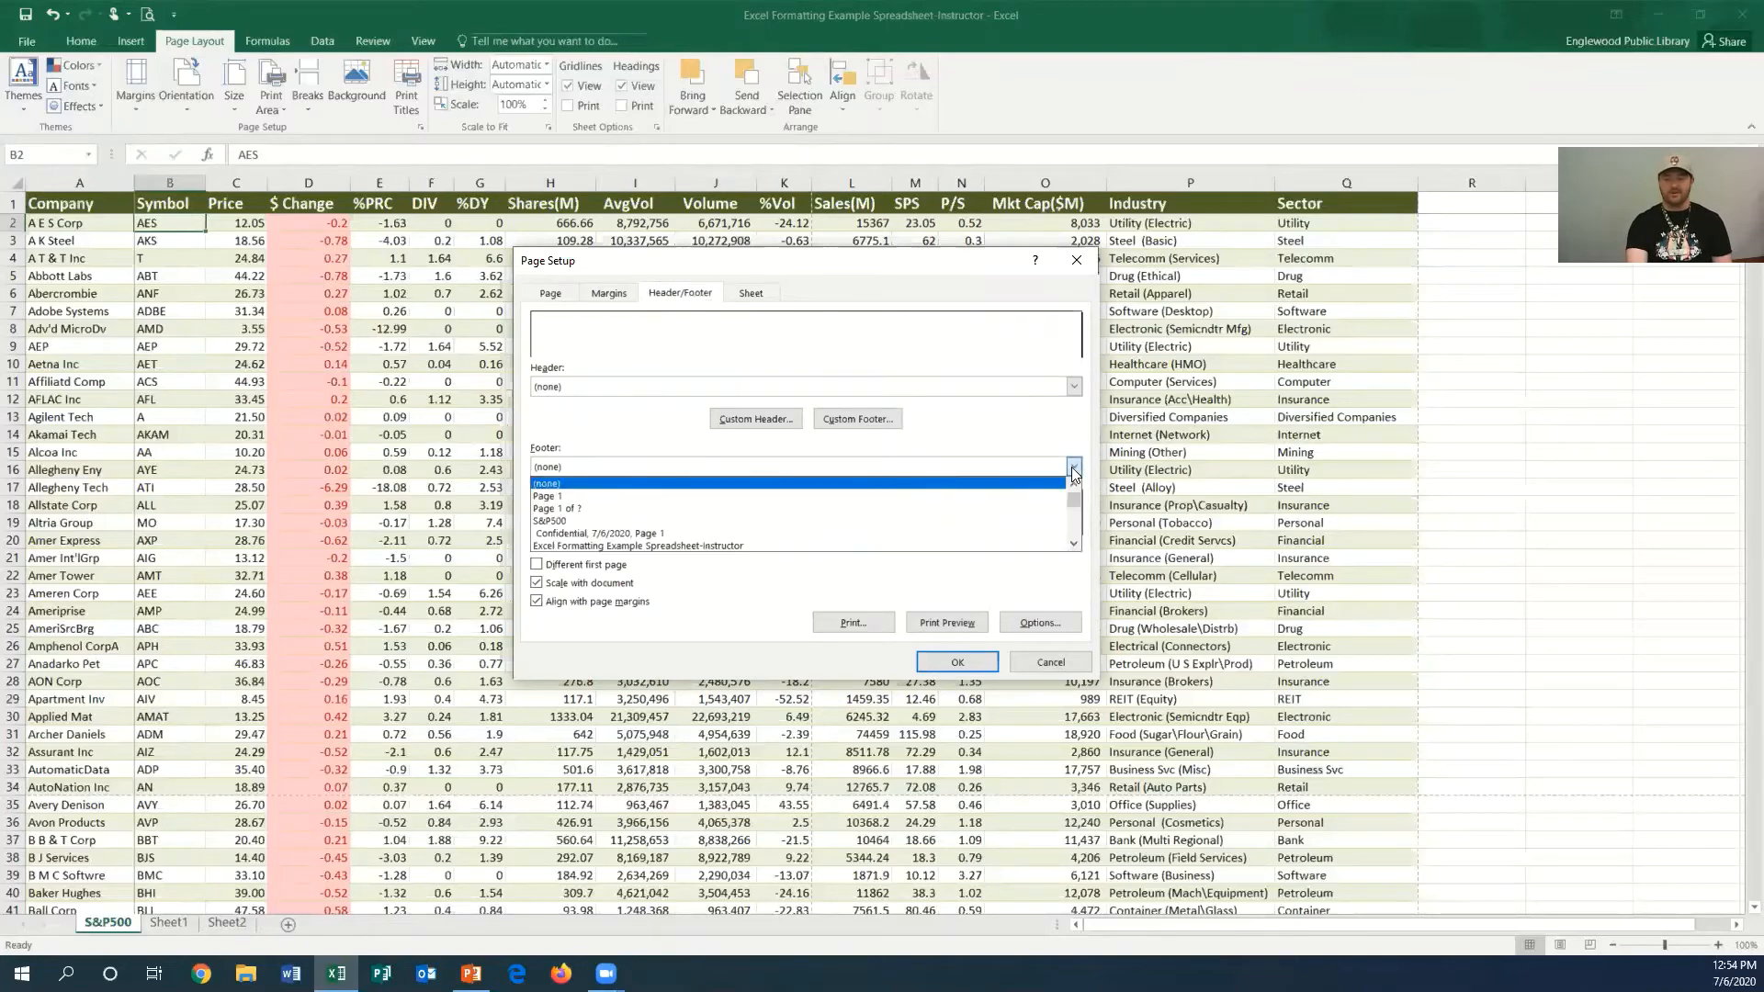
click(581, 510)
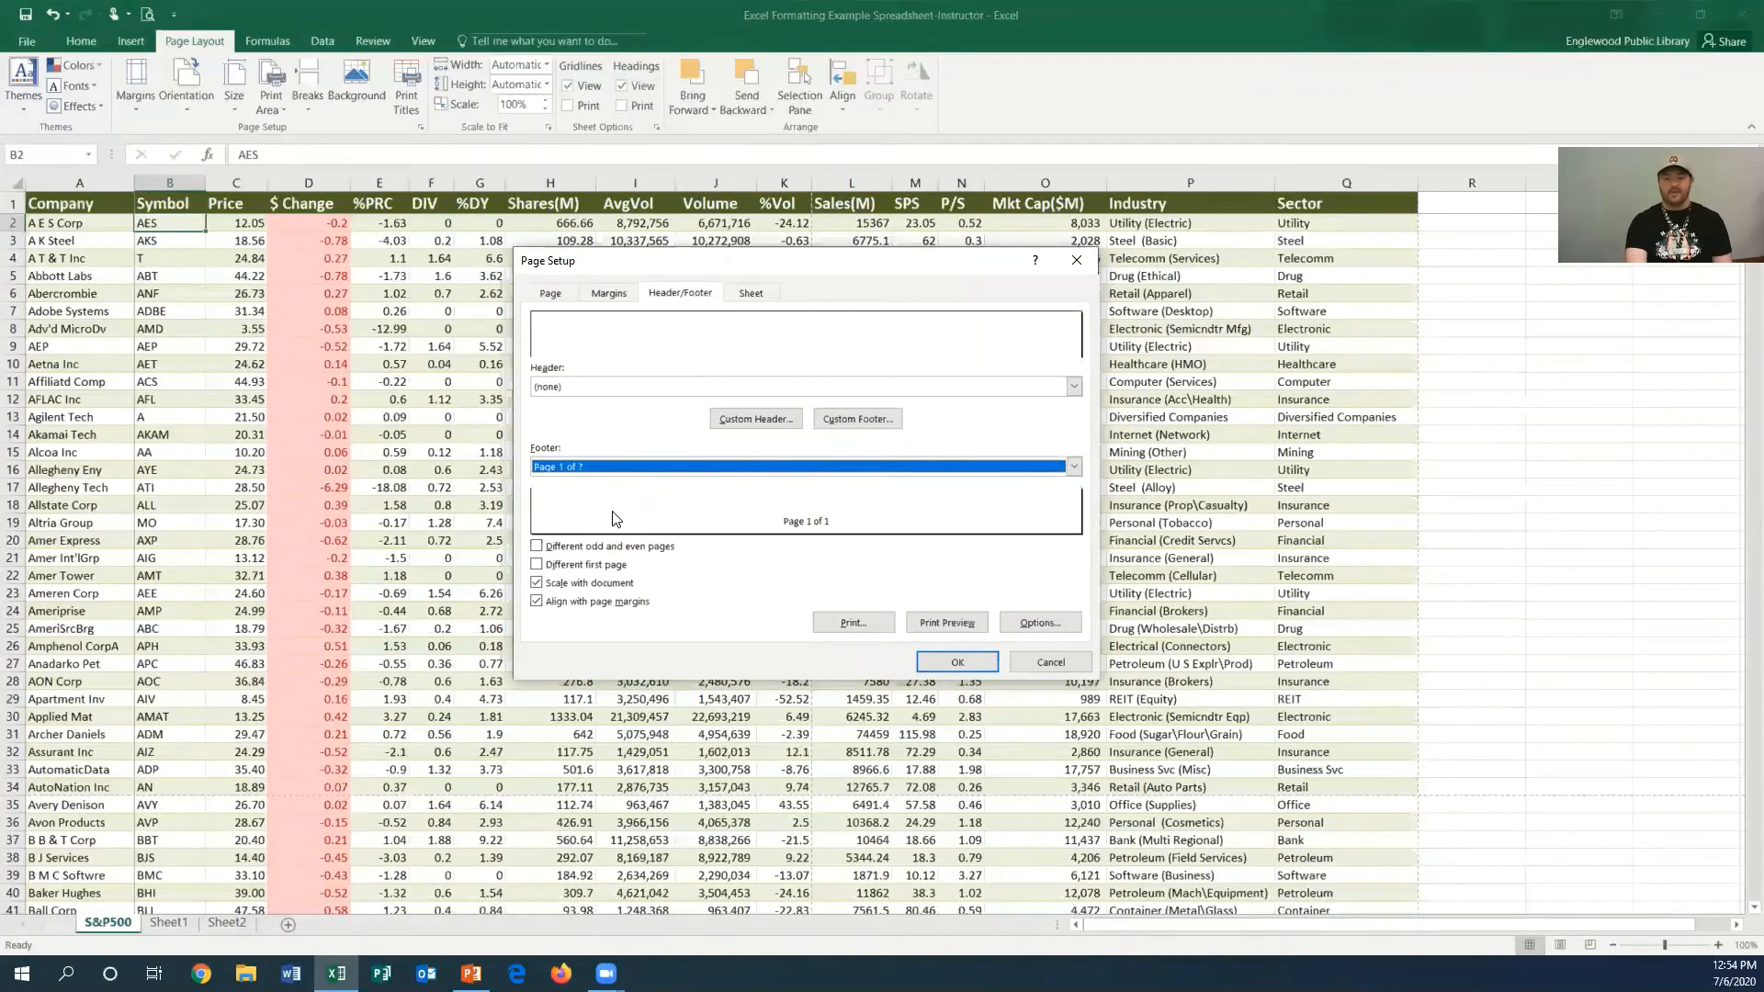
click(963, 623)
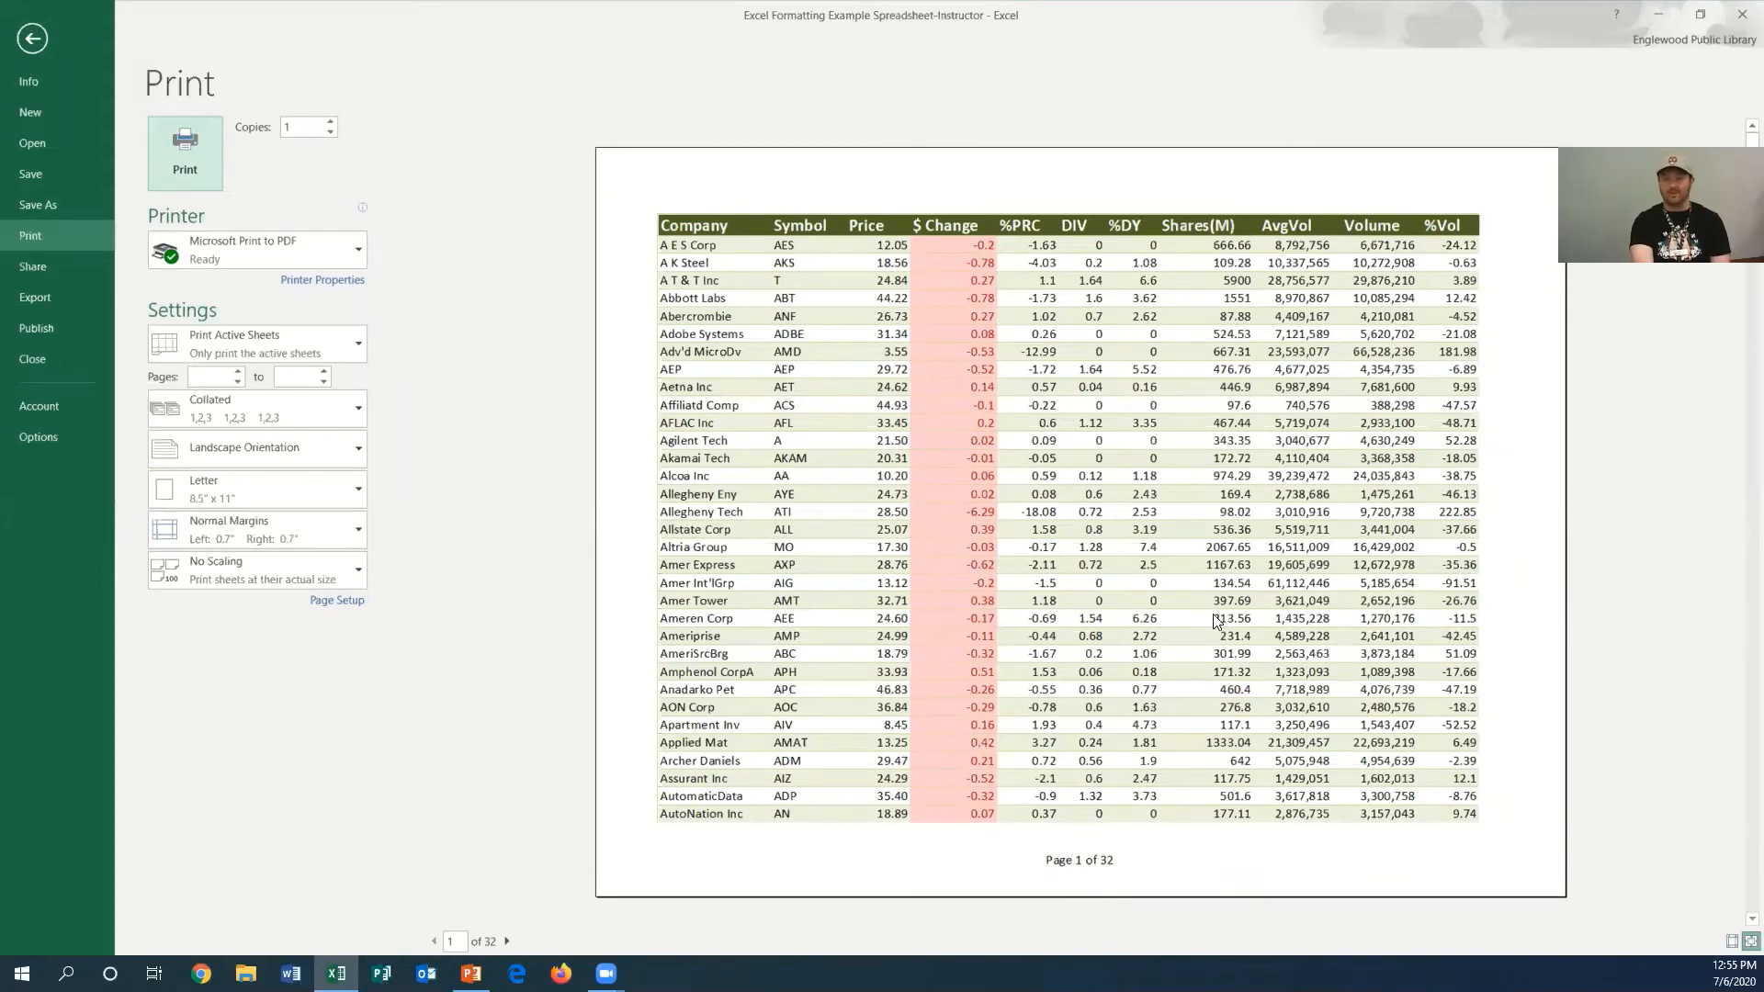
scroll(1169, 648, down, 2)
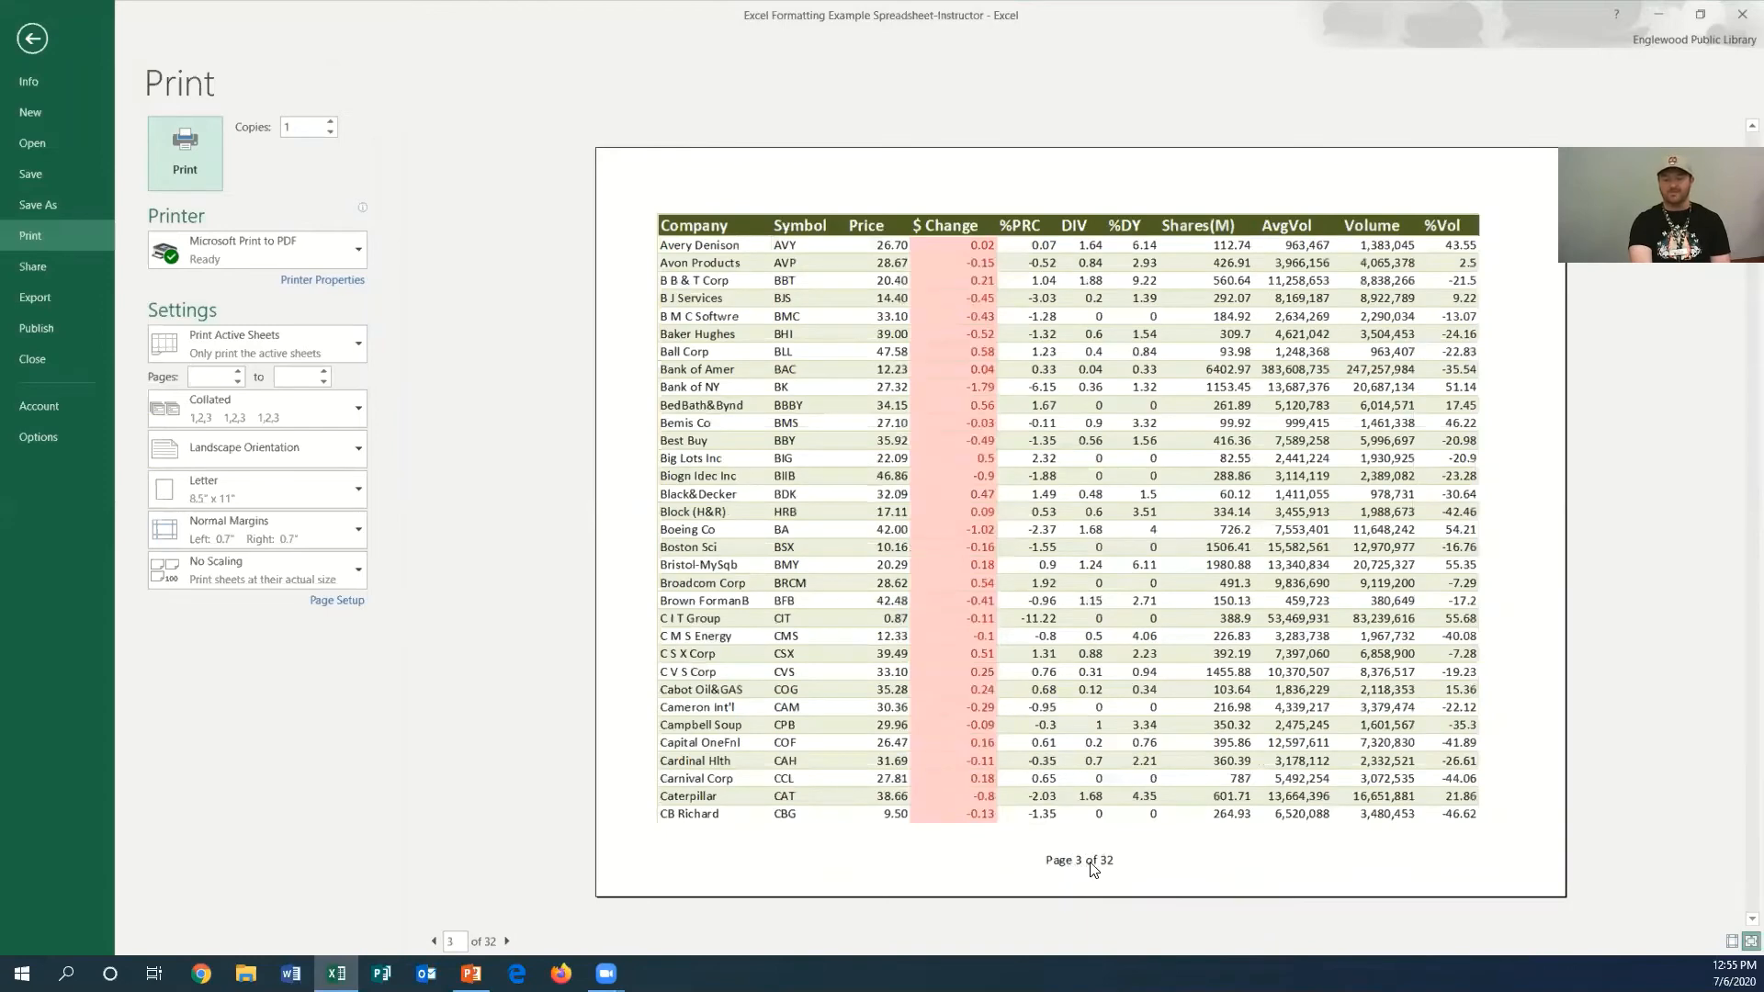
scroll(1084, 726, down, 2)
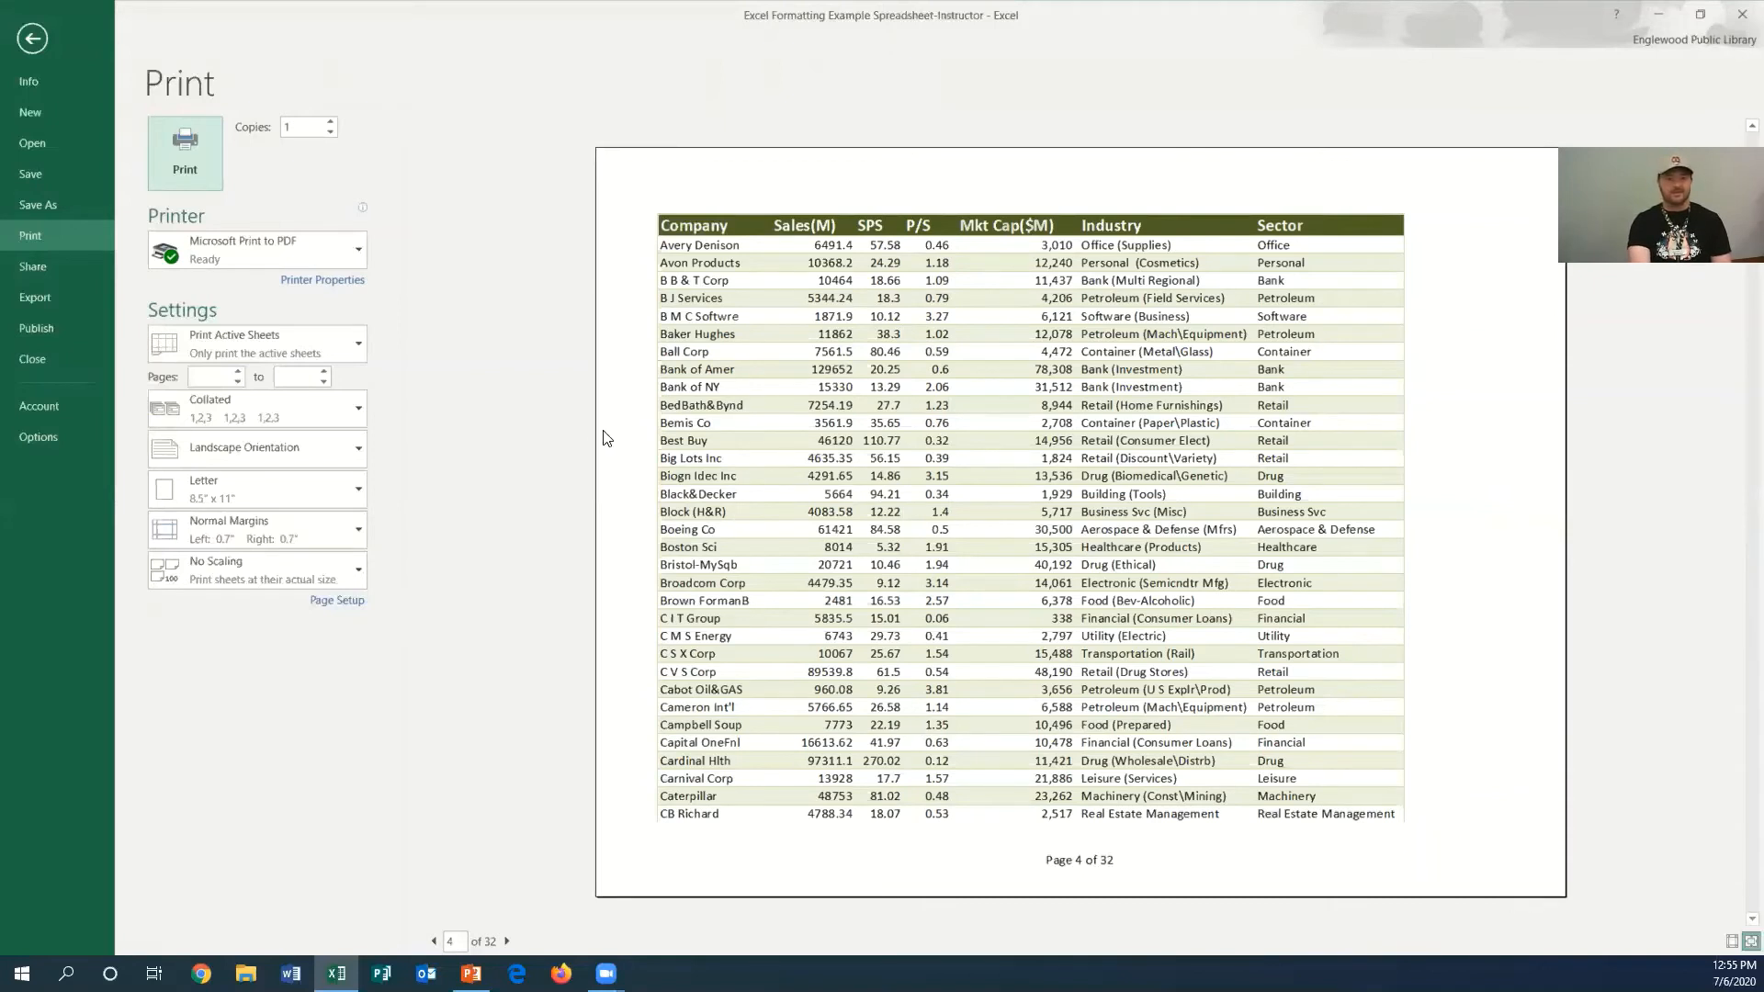
click(31, 39)
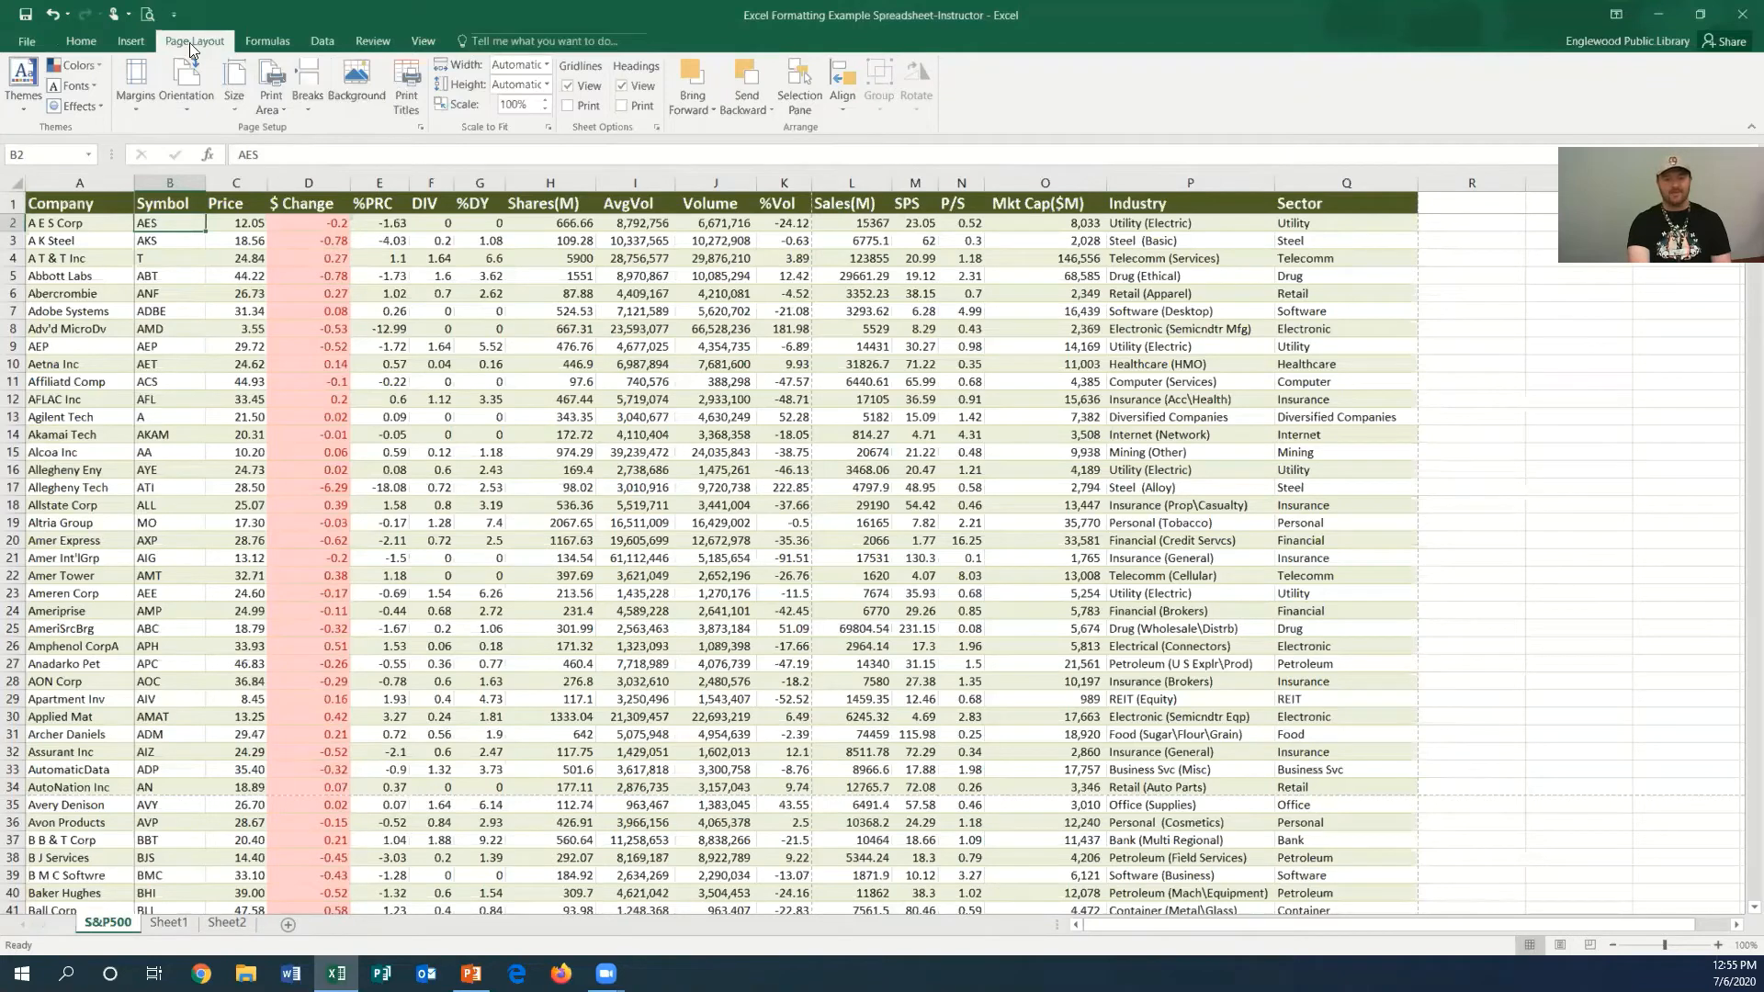
- Open the custom footer for editing and enter the date code &[Date] in its left section
click(410, 96)
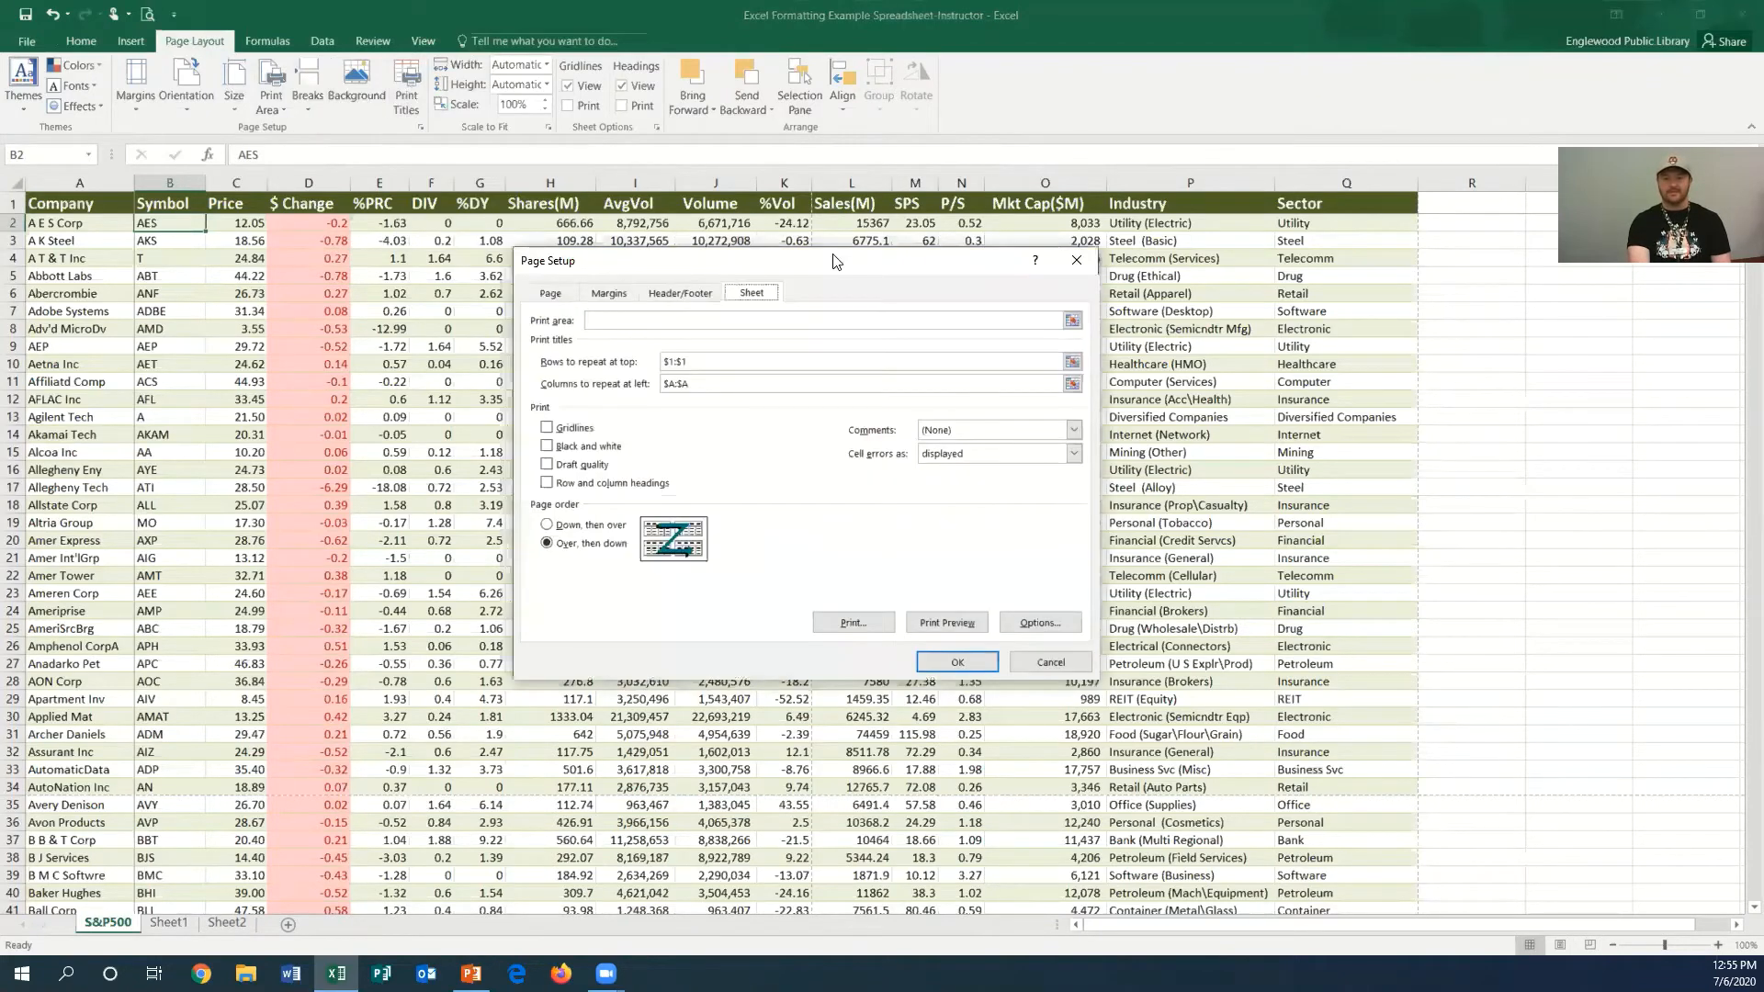
click(698, 292)
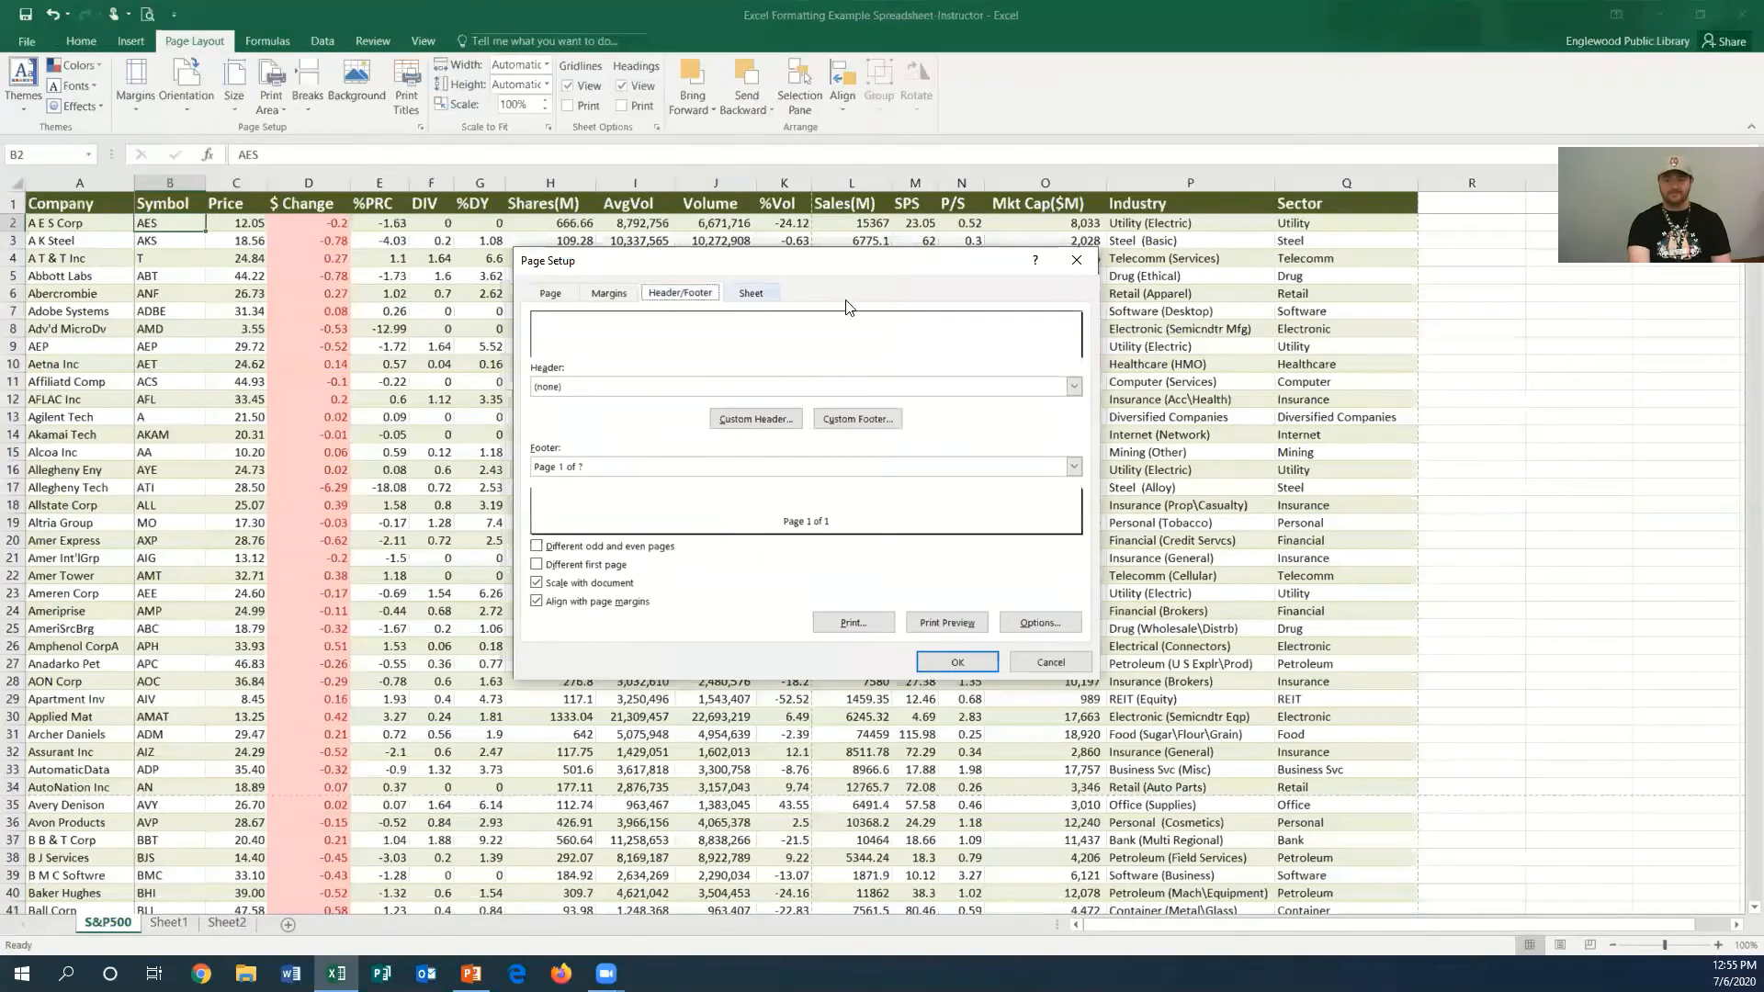
click(858, 419)
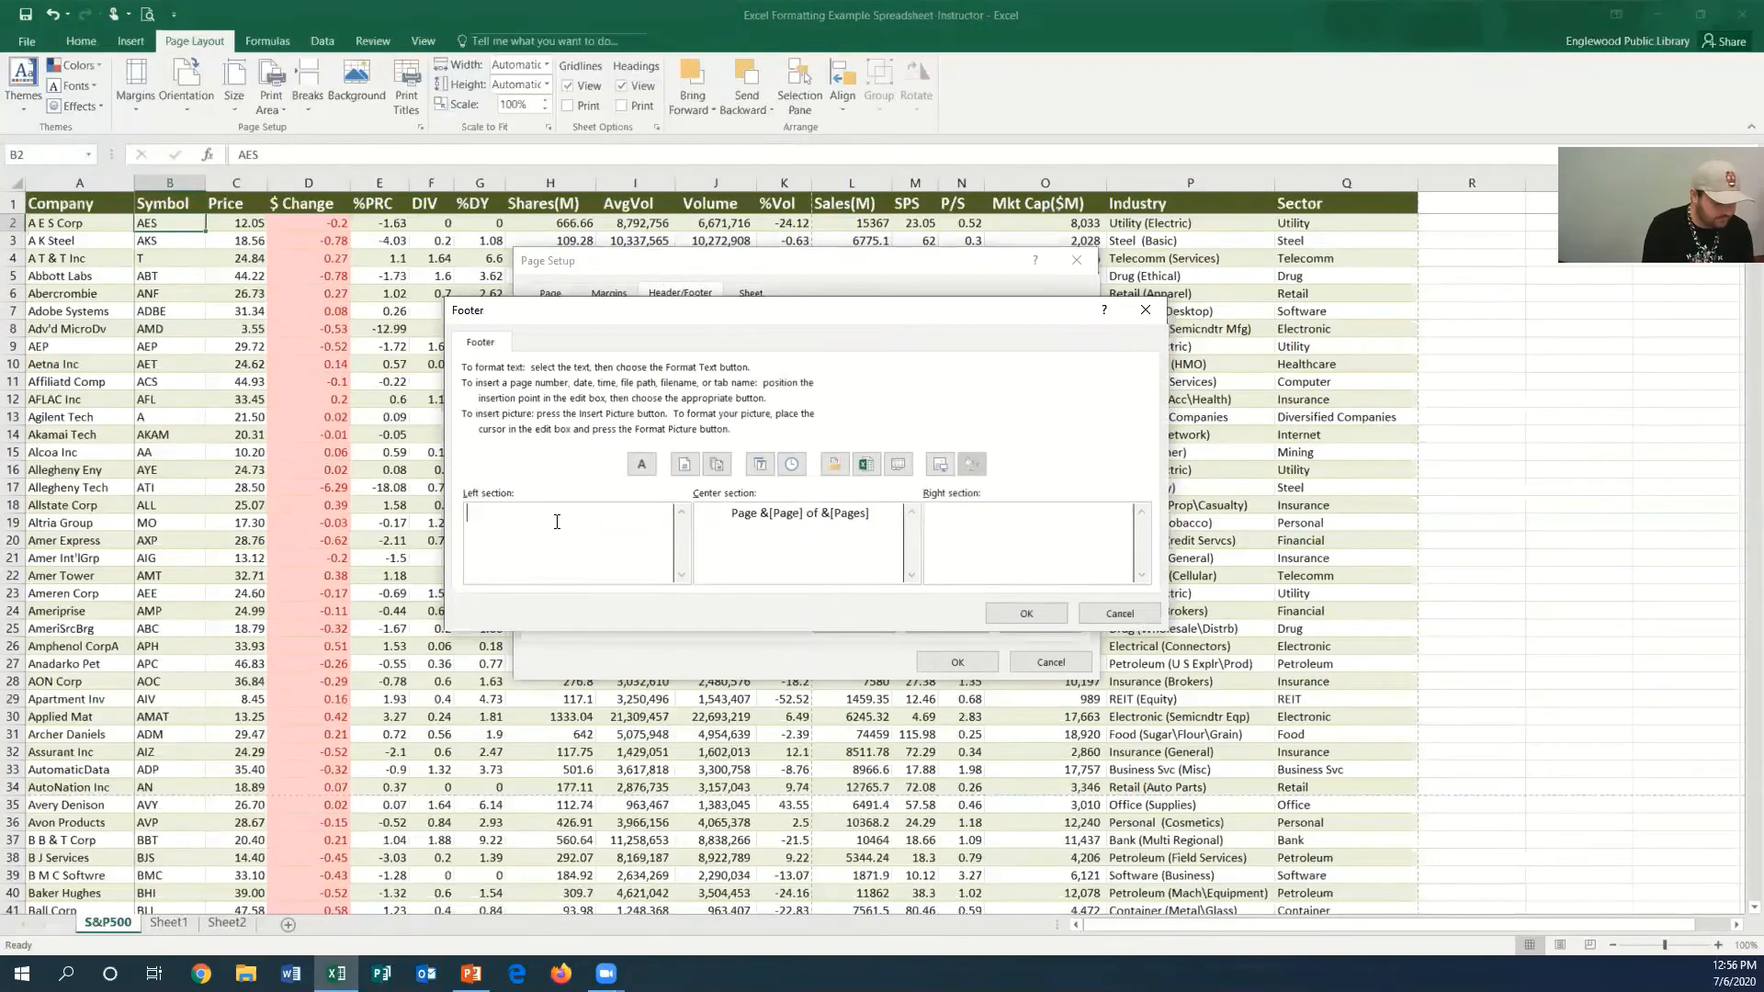
text(&)
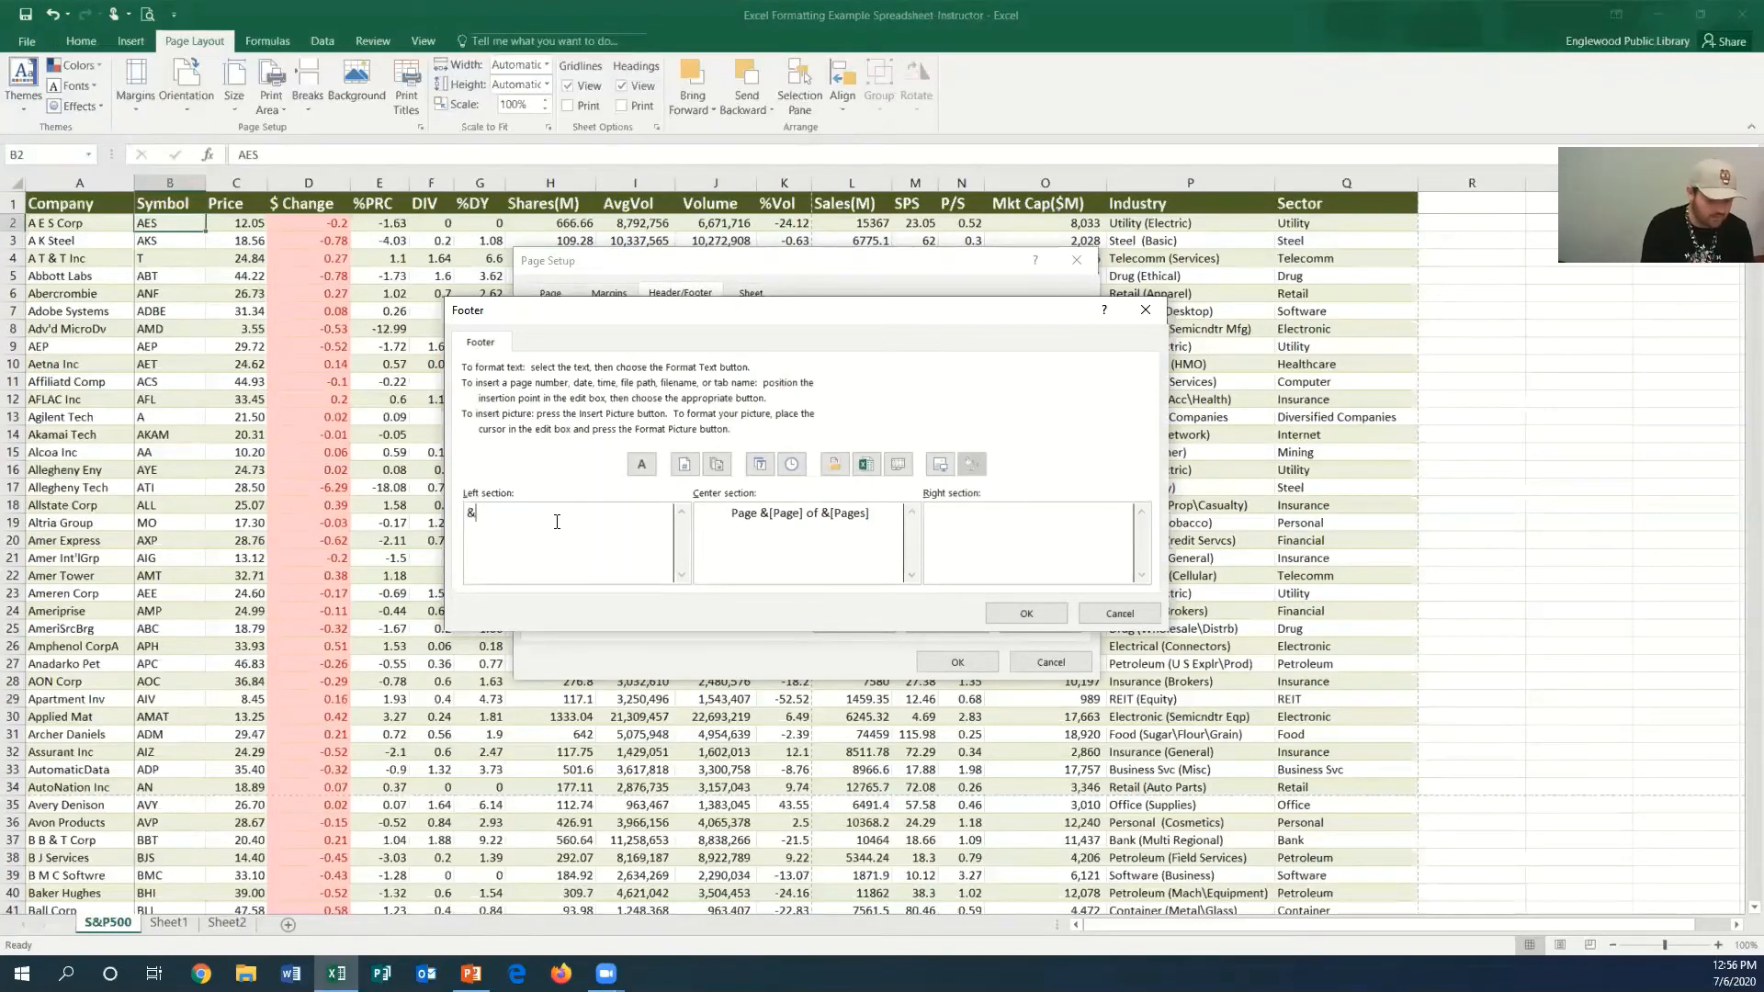
text([)
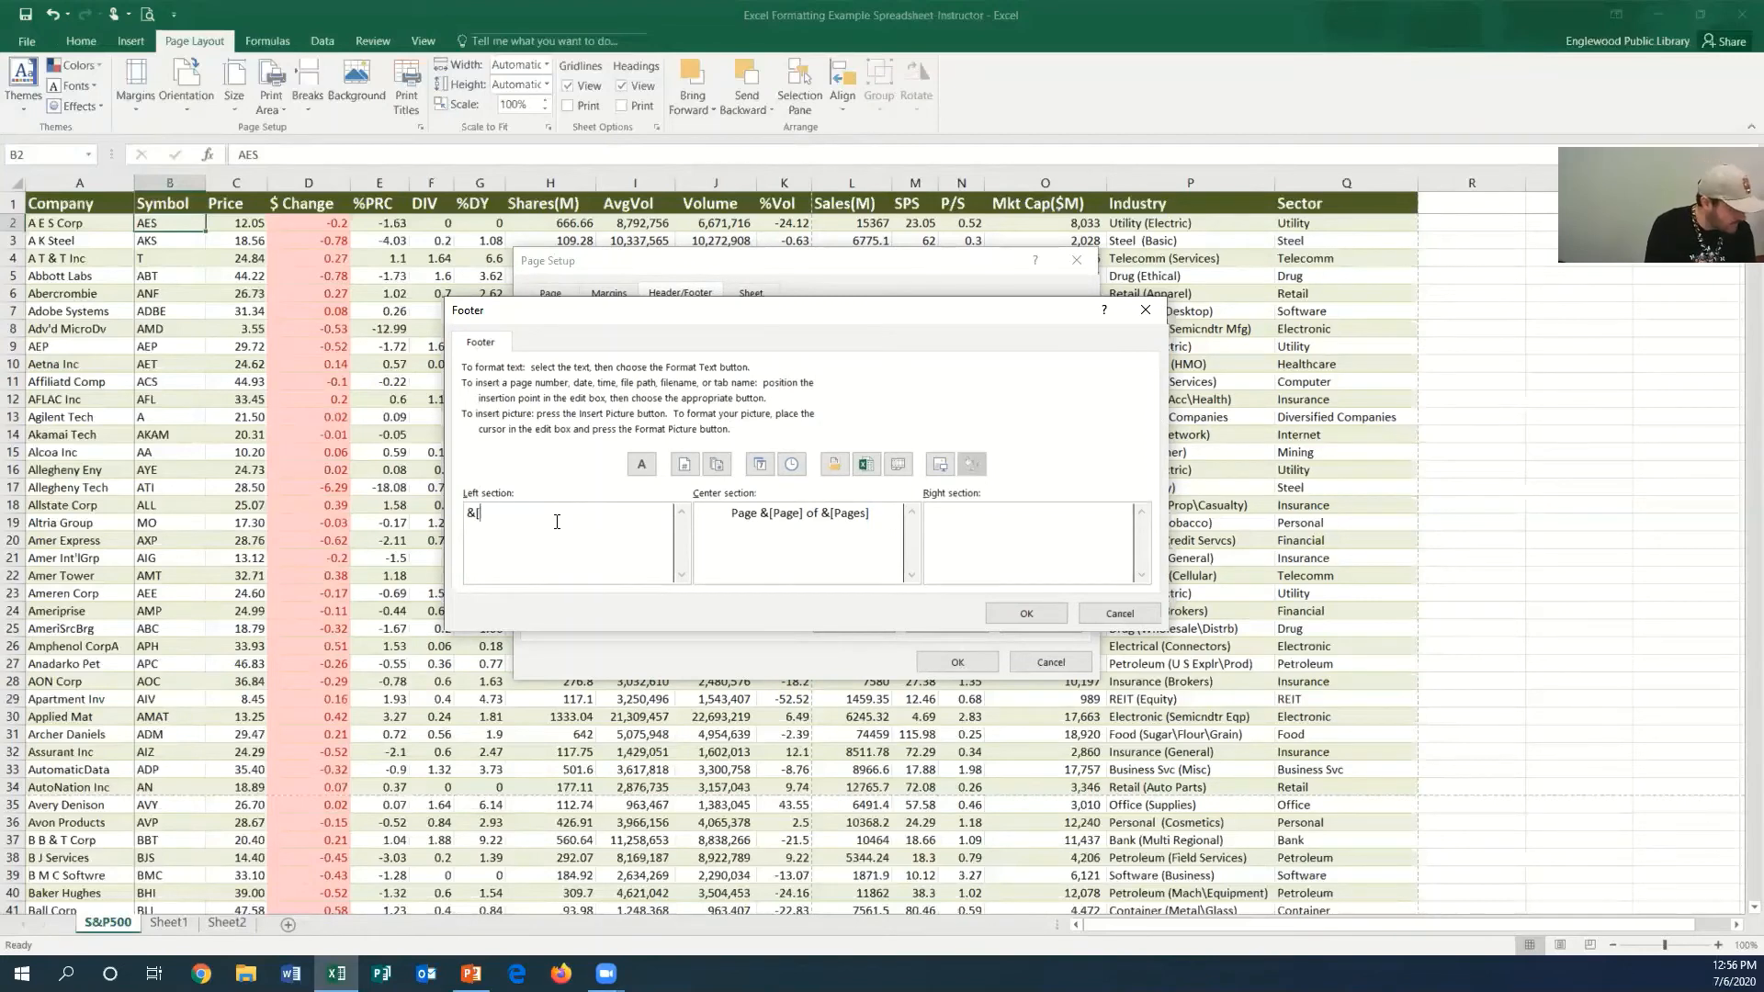
text(Date)
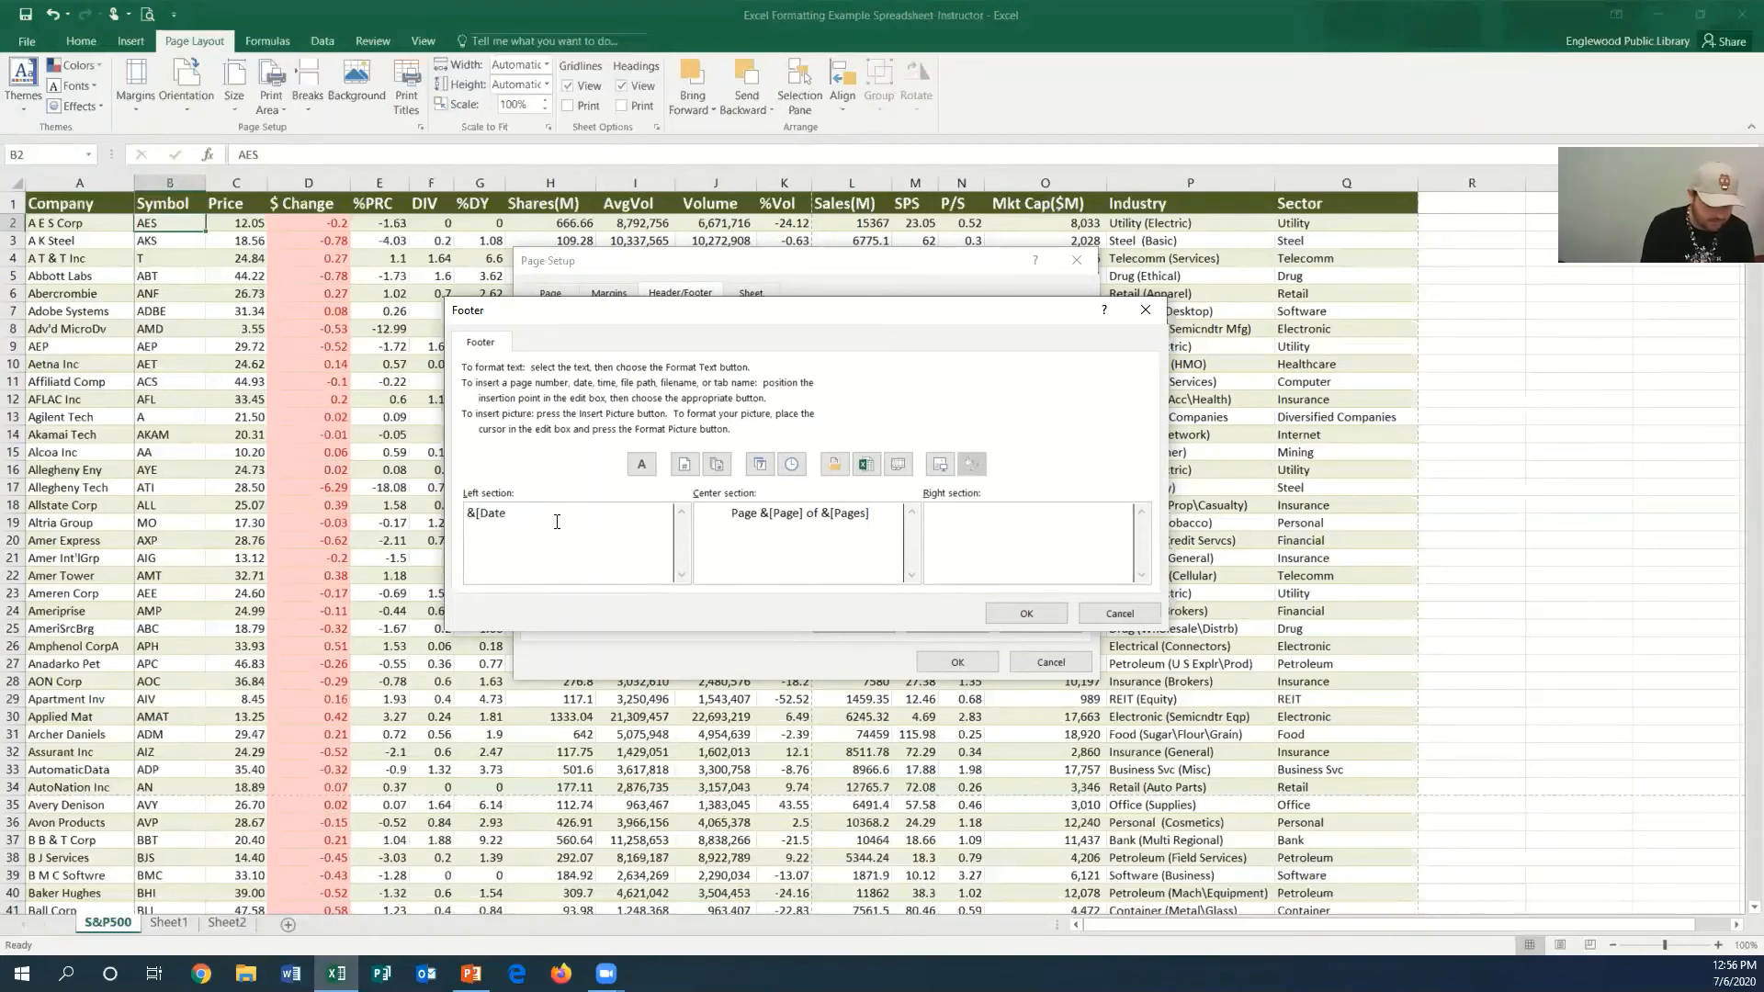
text(])
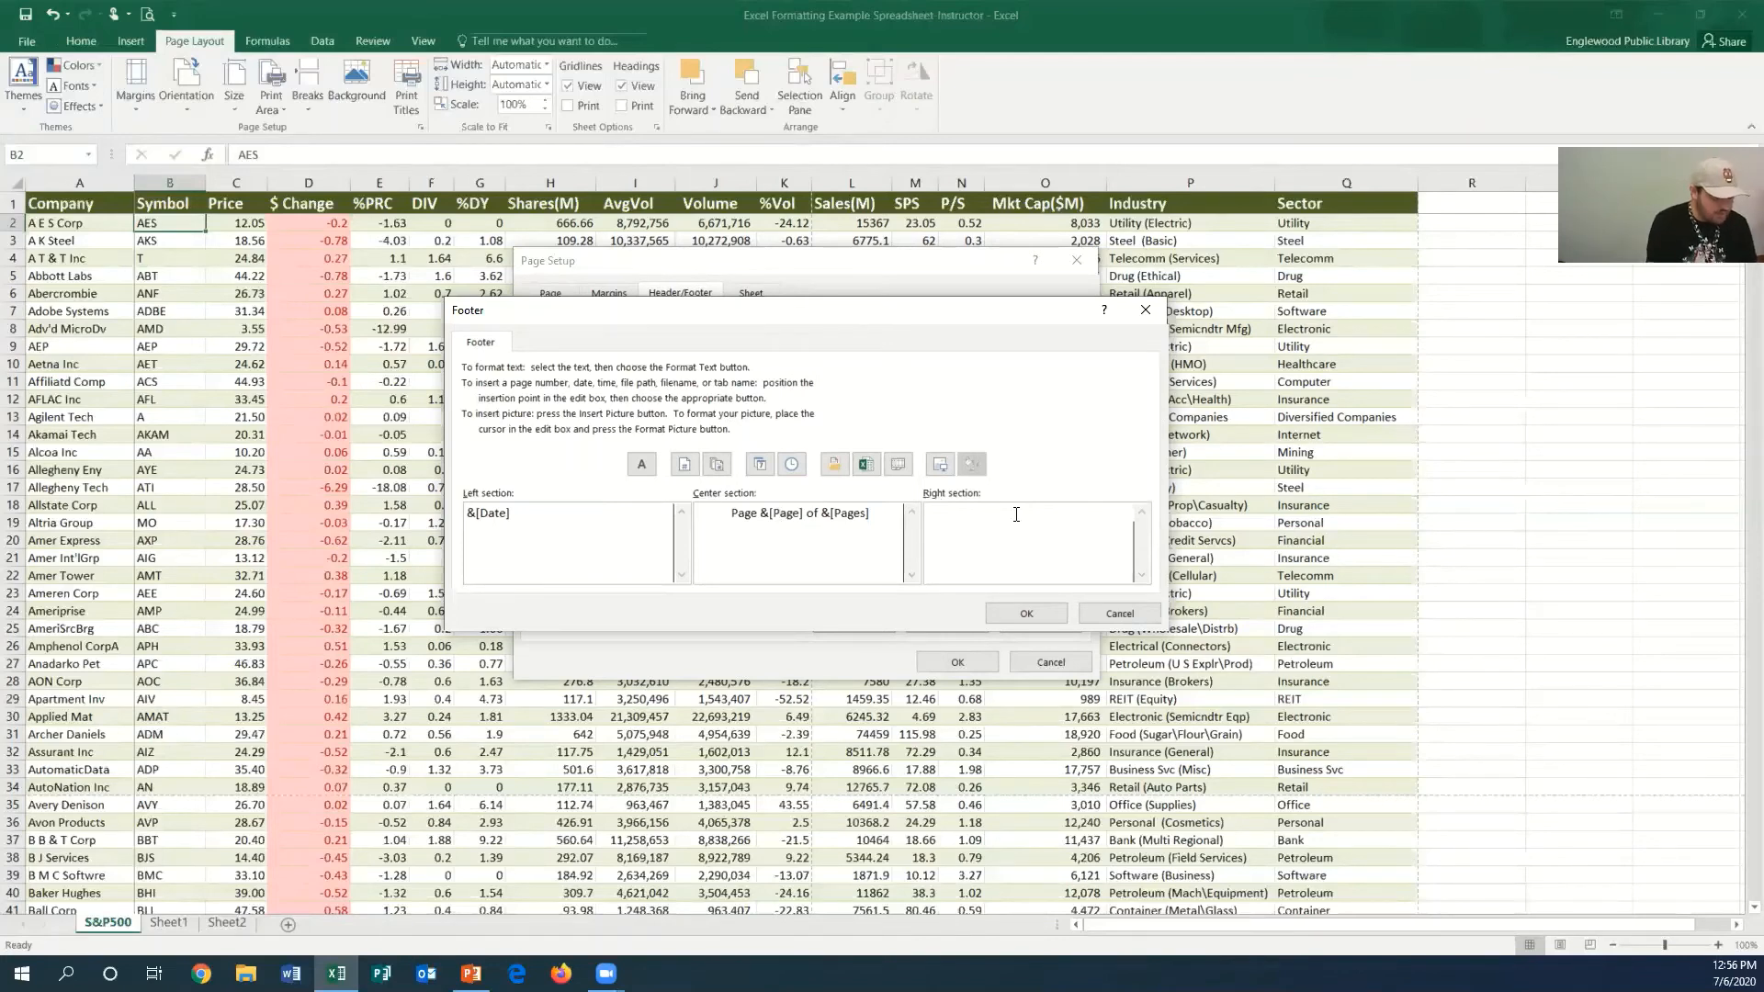
- Enter Stocks.exe in the right section of the custom footer and apply the footer
text(tocks)
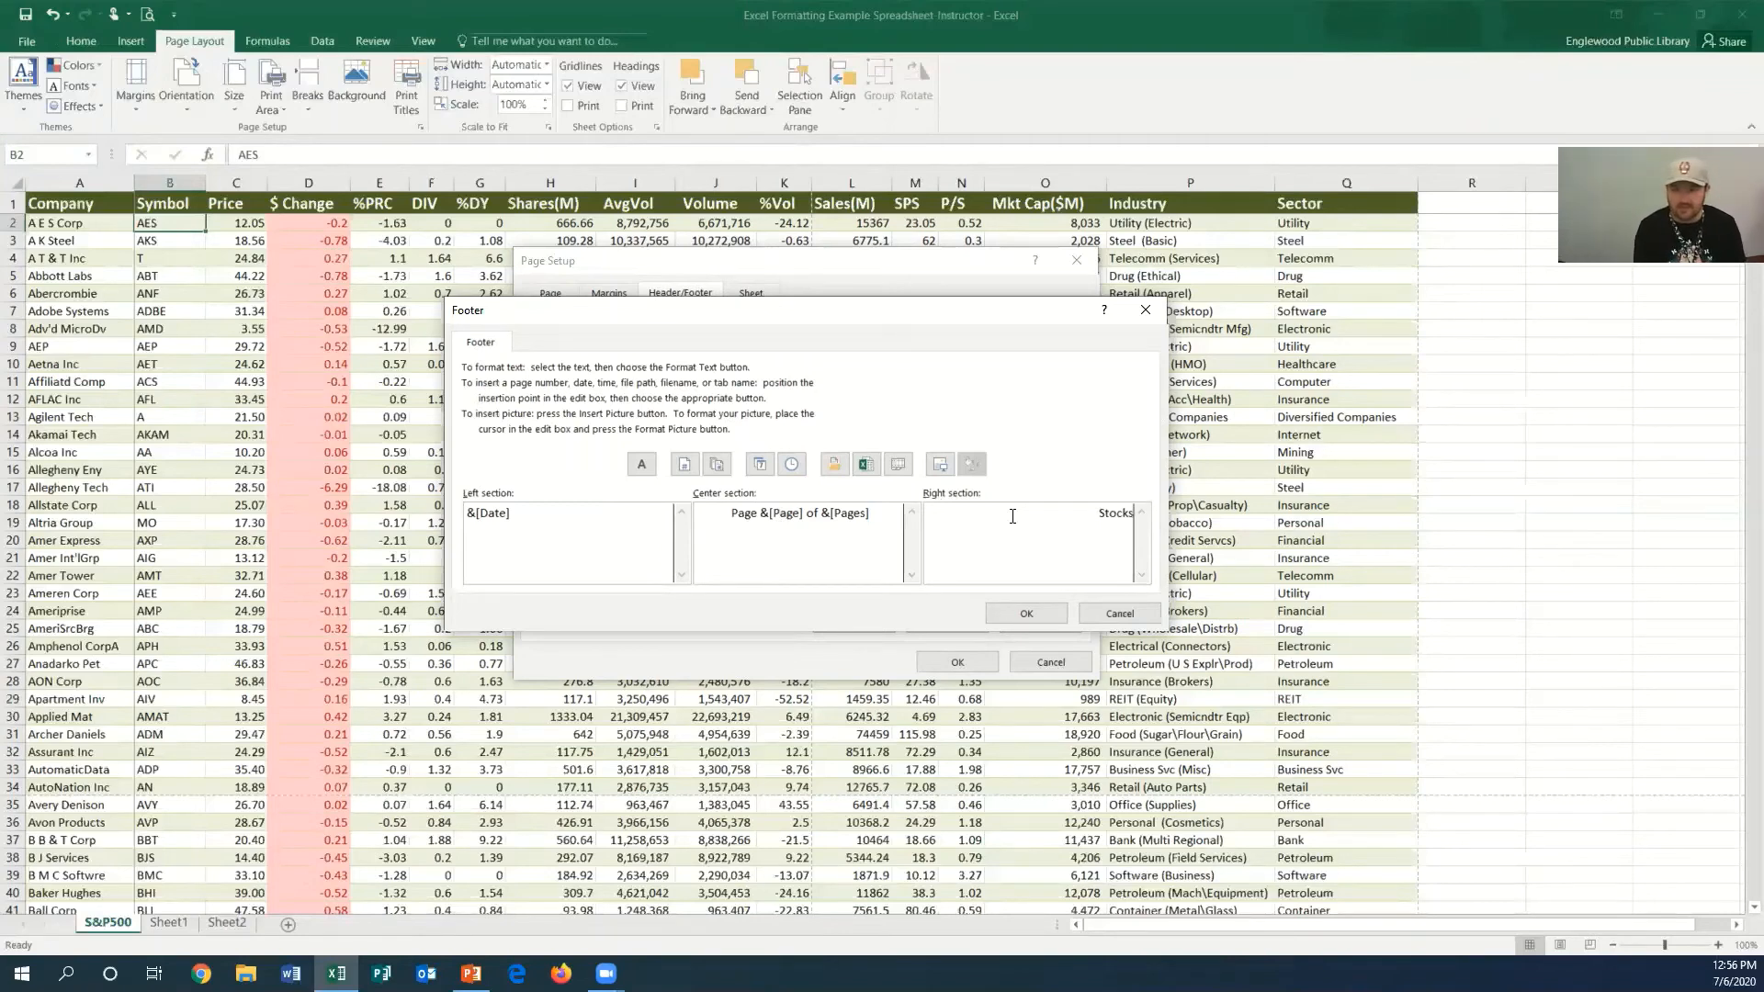
text(.exe)
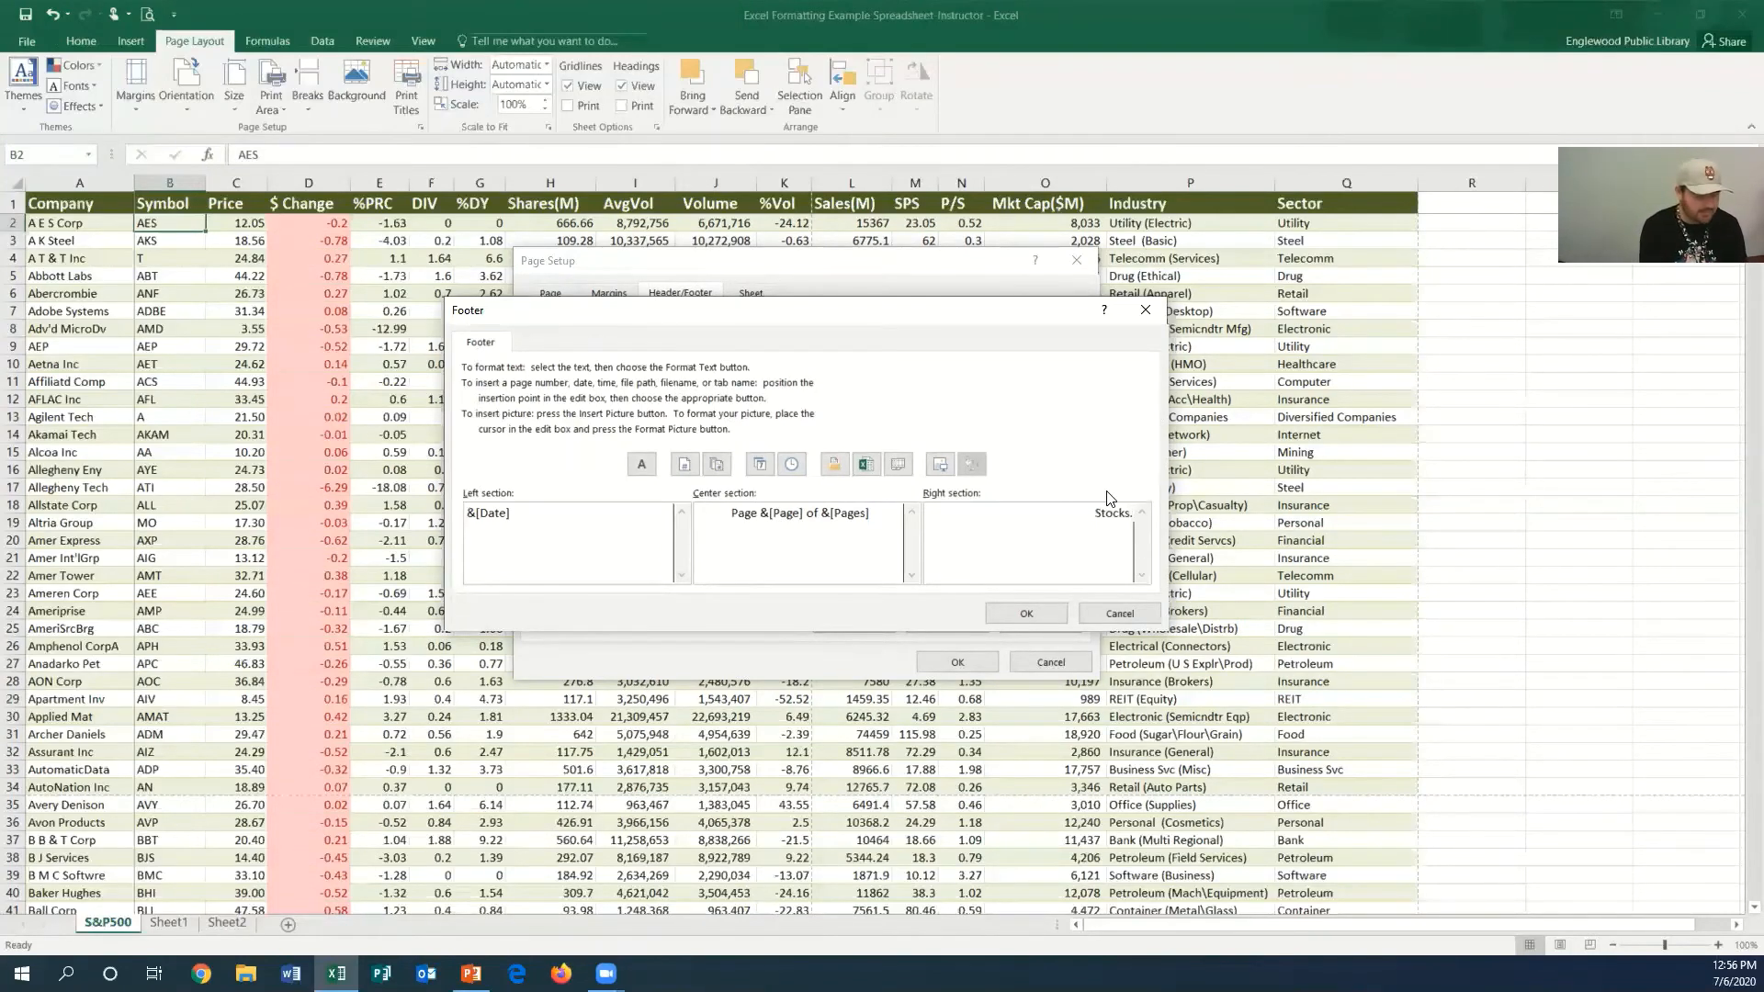
click(1046, 613)
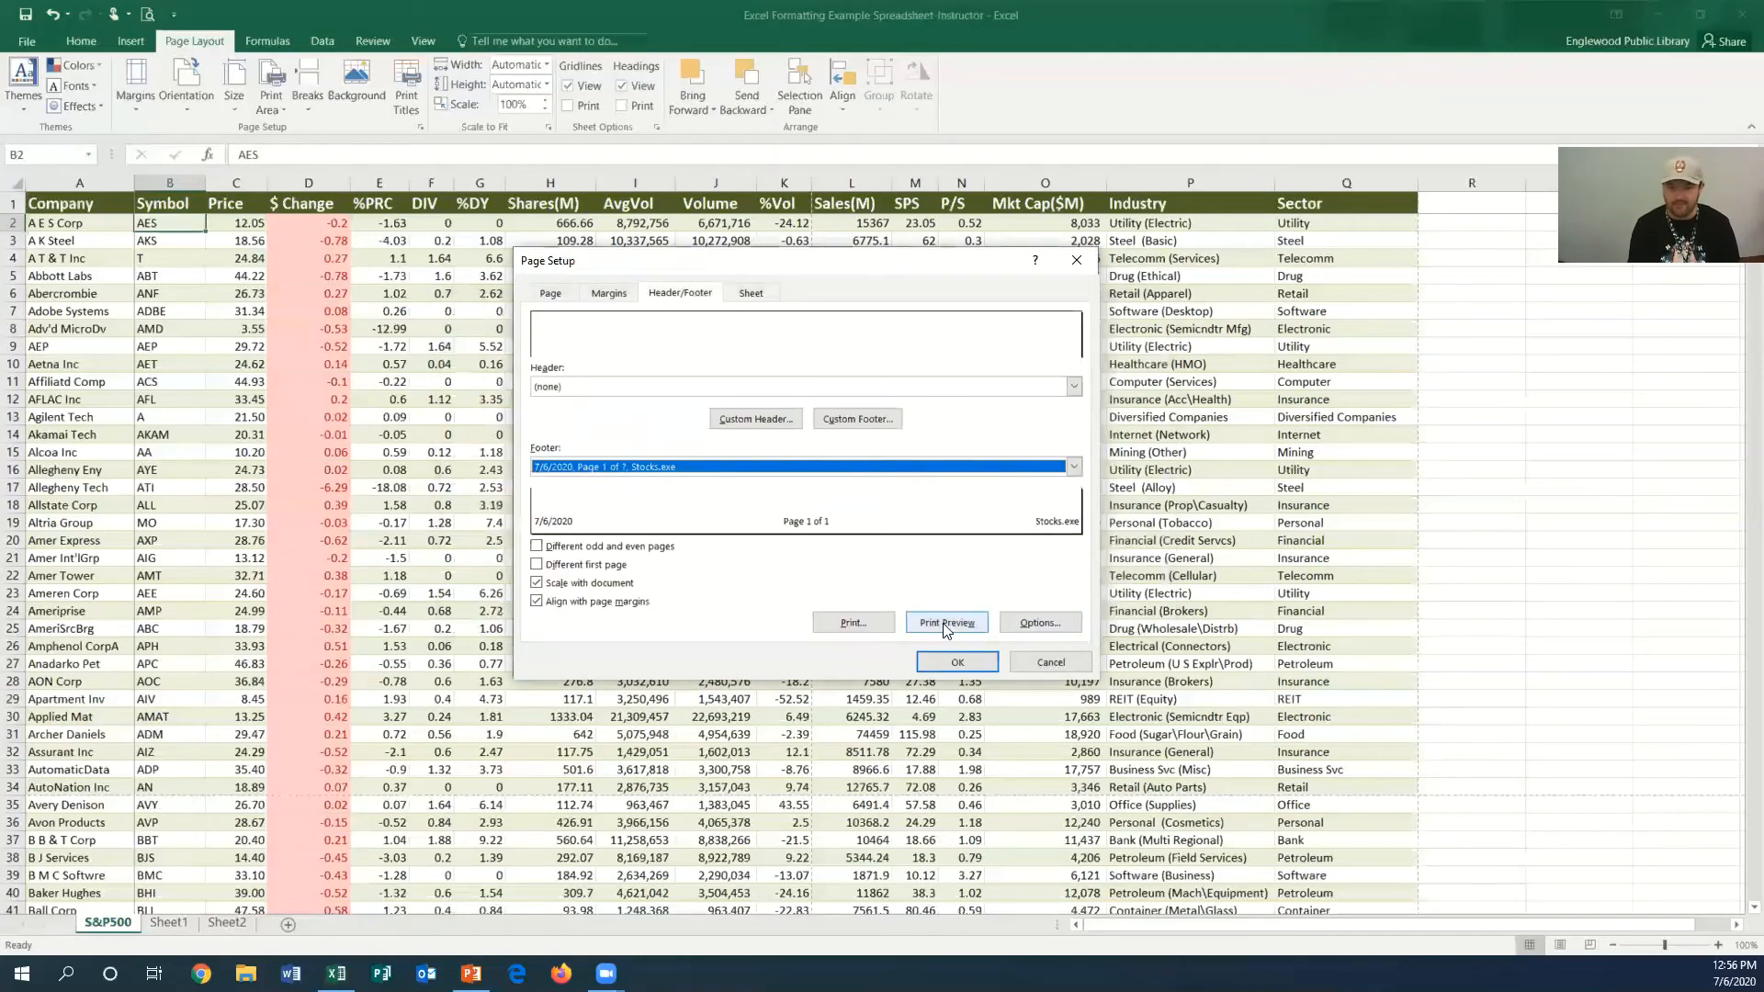
- Check the custom footer and repeated titles across the pages of the print preview, and return to the worksheet
click(945, 625)
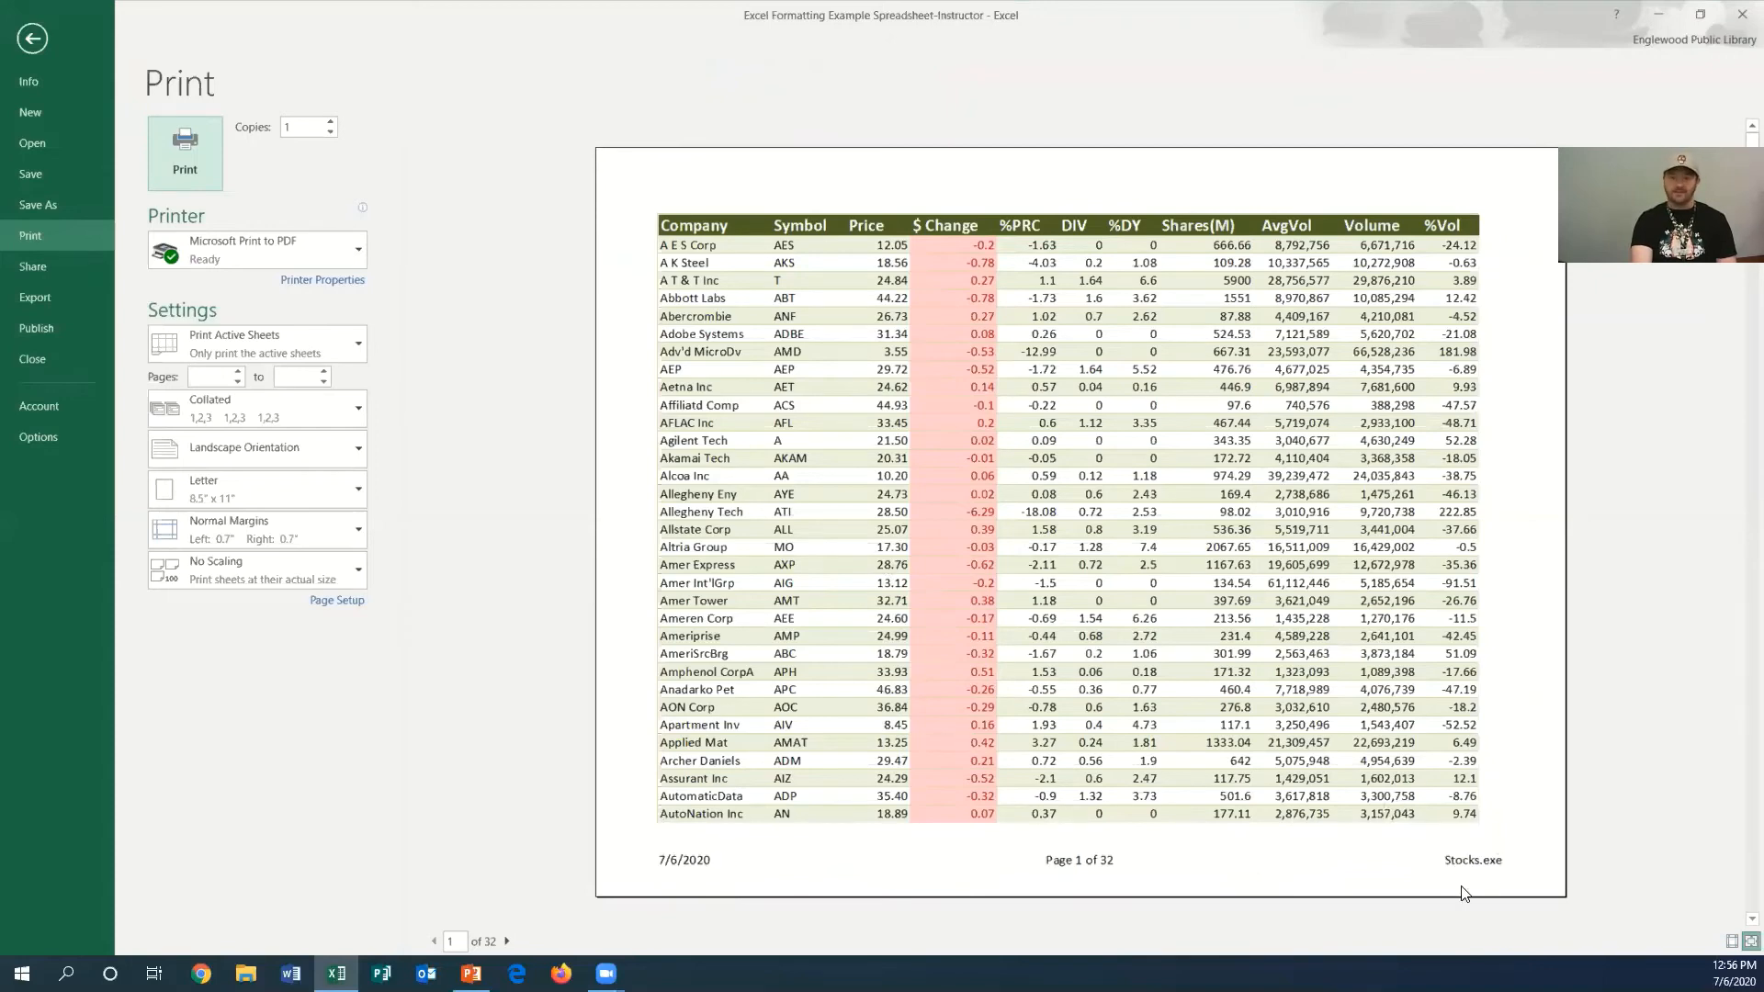
scroll(1096, 680, down, 2)
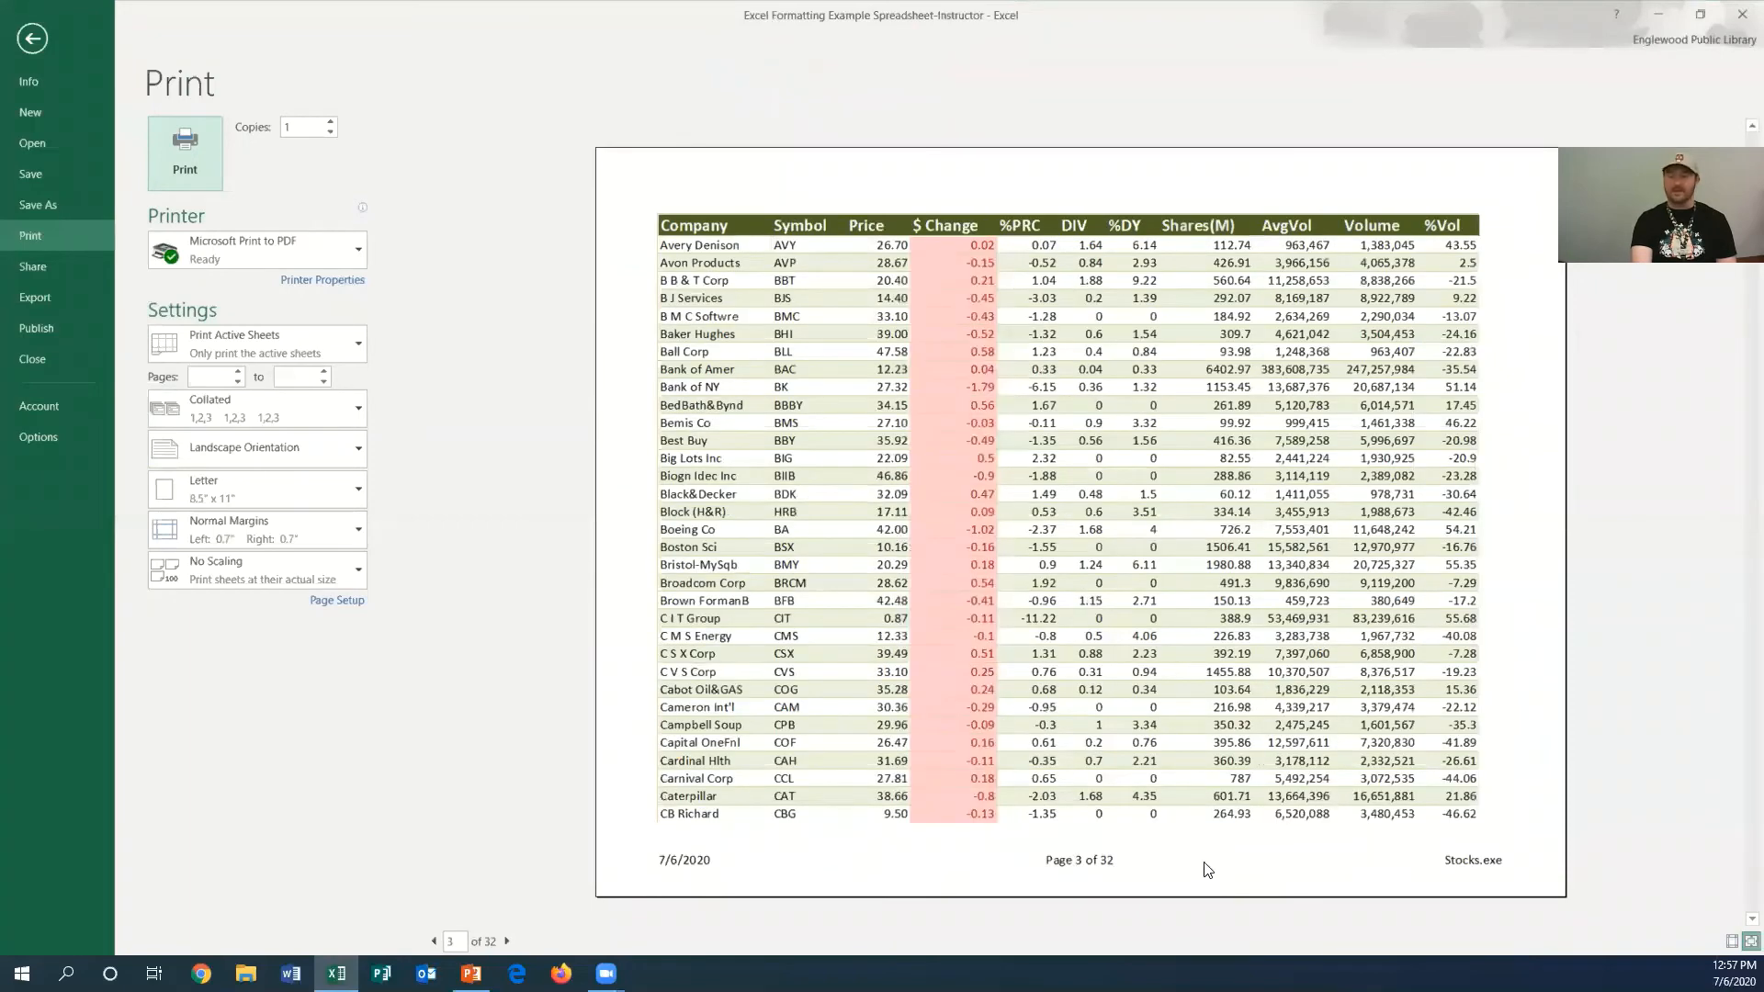
scroll(888, 697, down, 2)
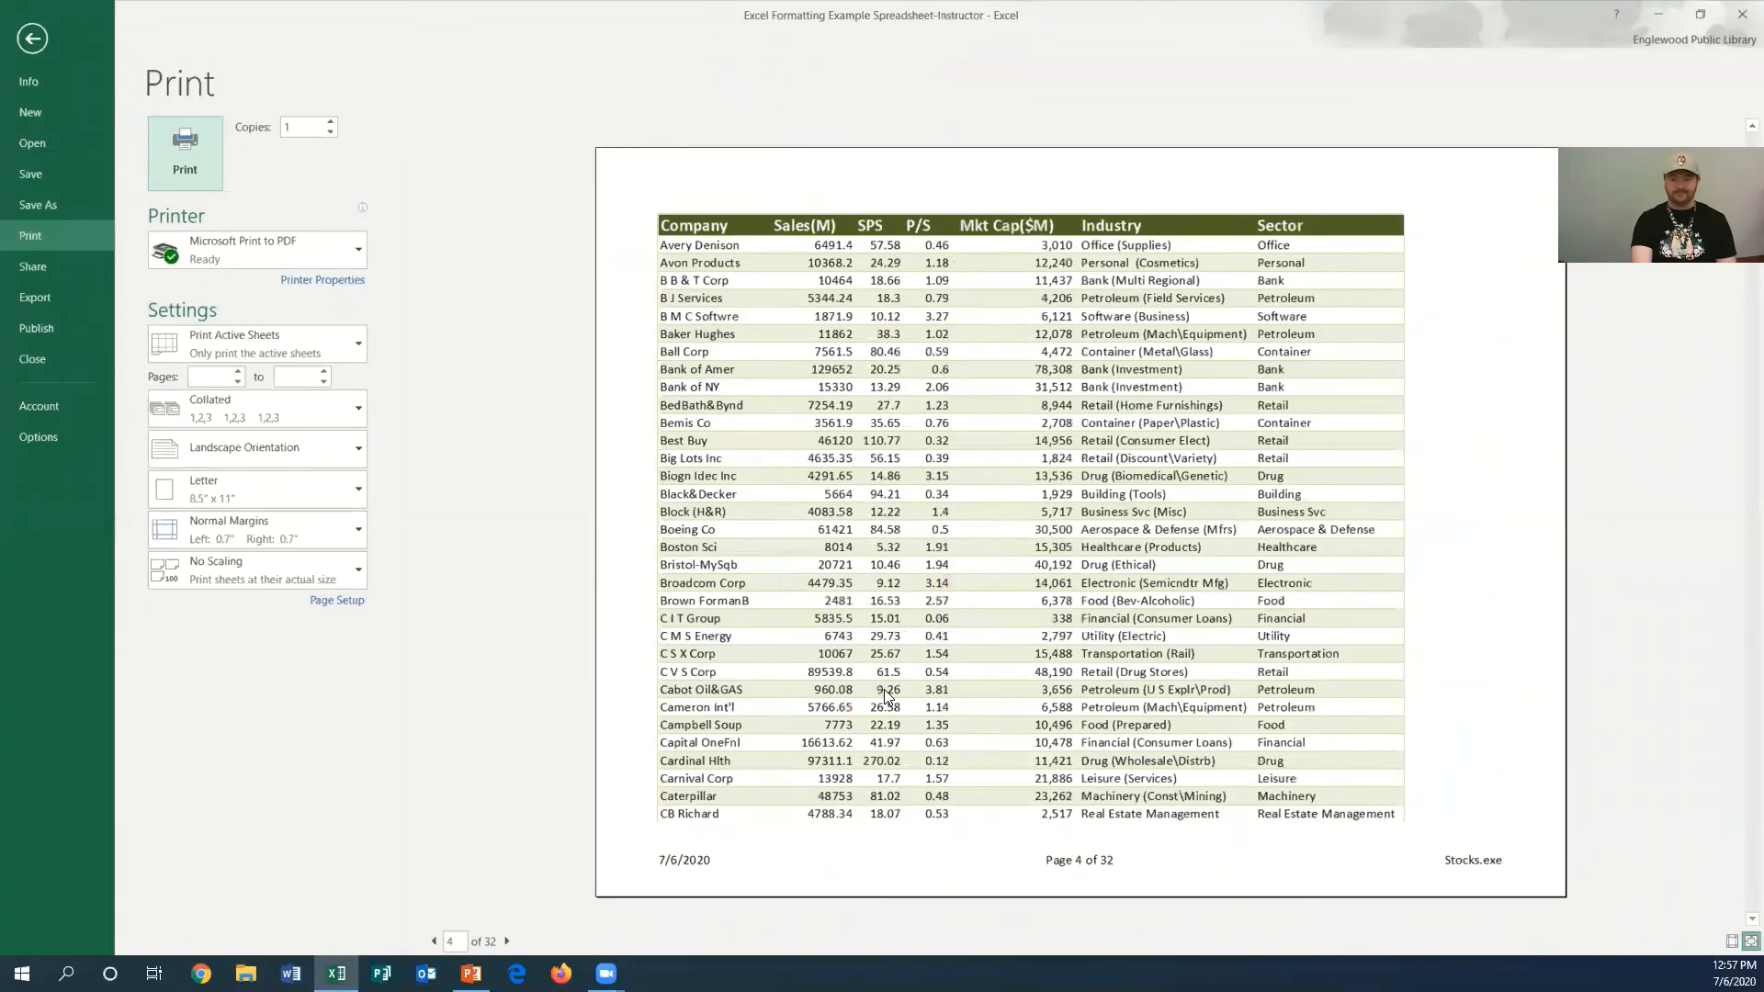
scroll(890, 698, down, 1)
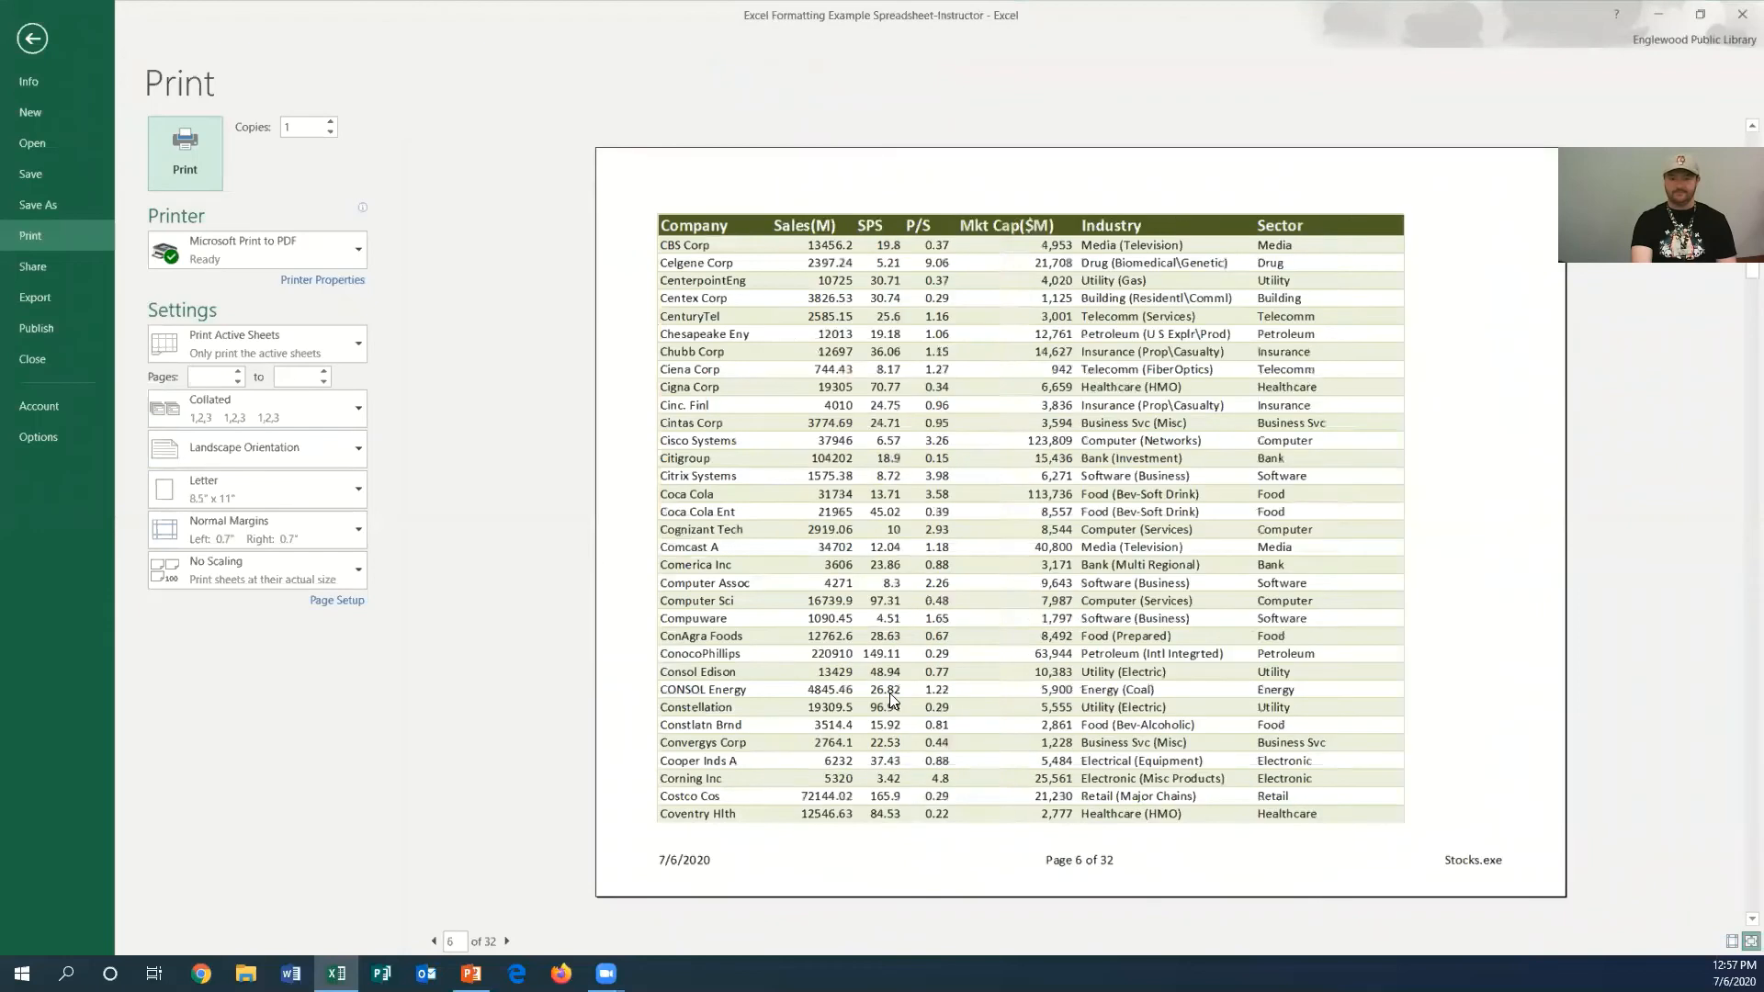
scroll(889, 699, up, 5)
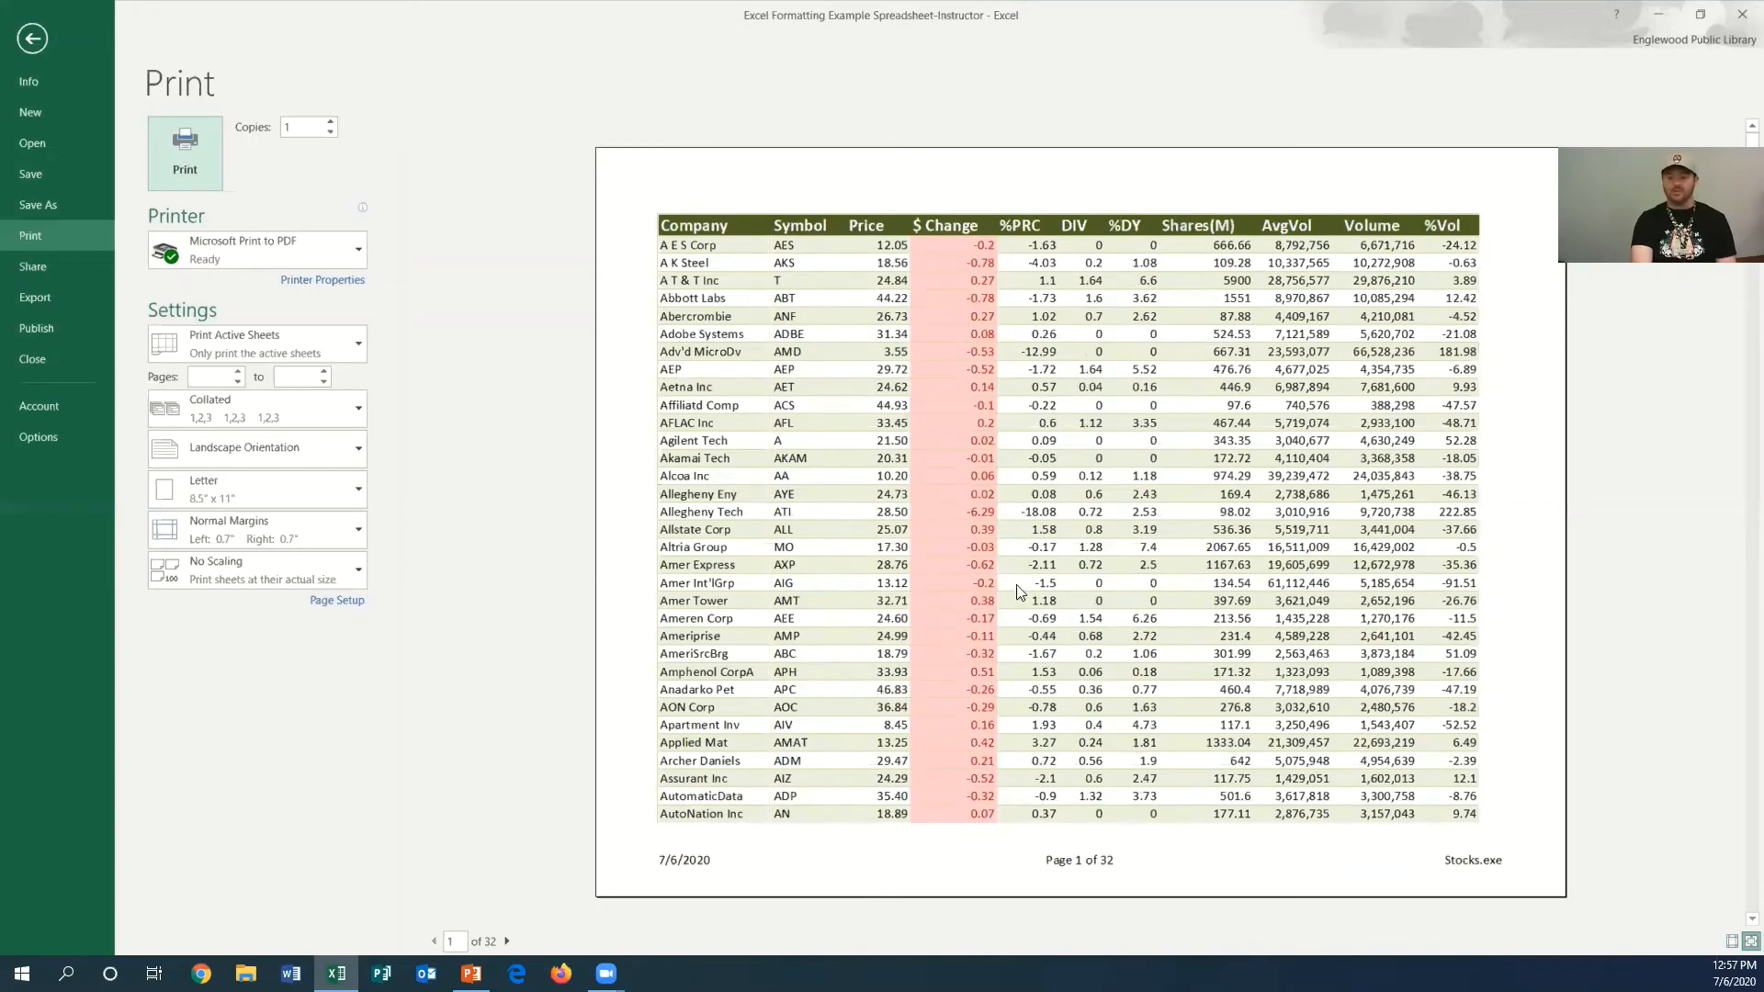
click(33, 40)
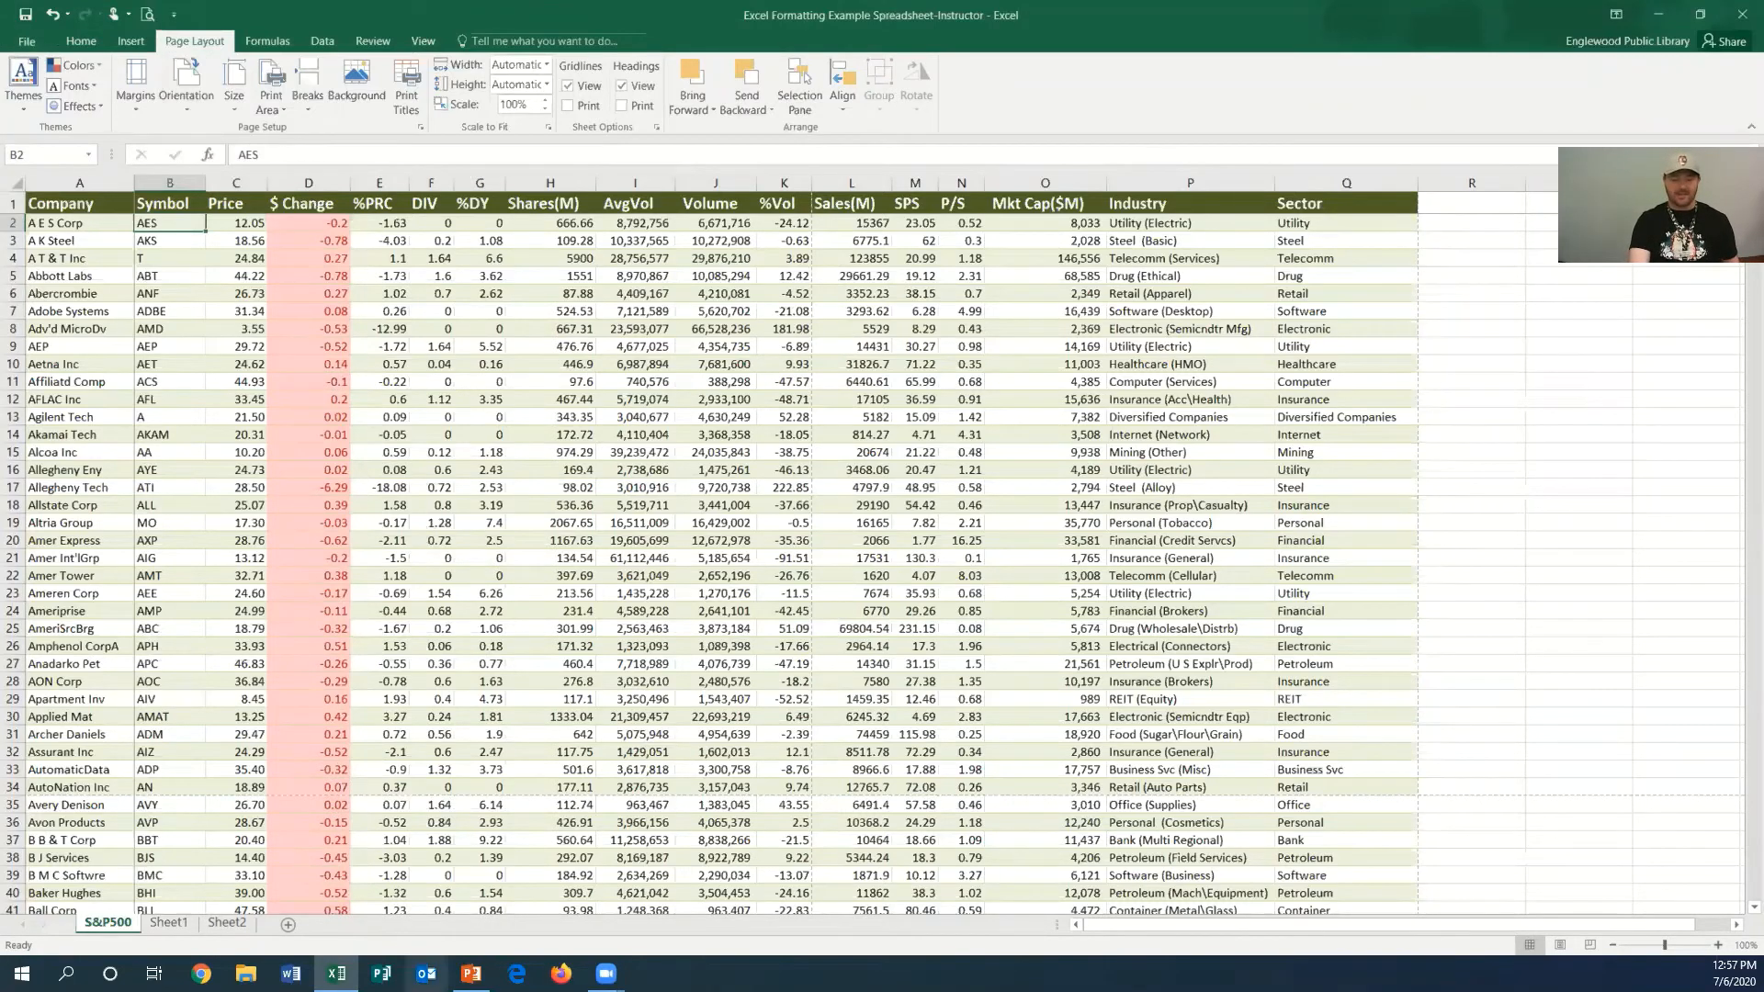
- Switch to the PowerPoint class presentation, start its slide show from the beginning and advance to the "About this class" slide
click(382, 974)
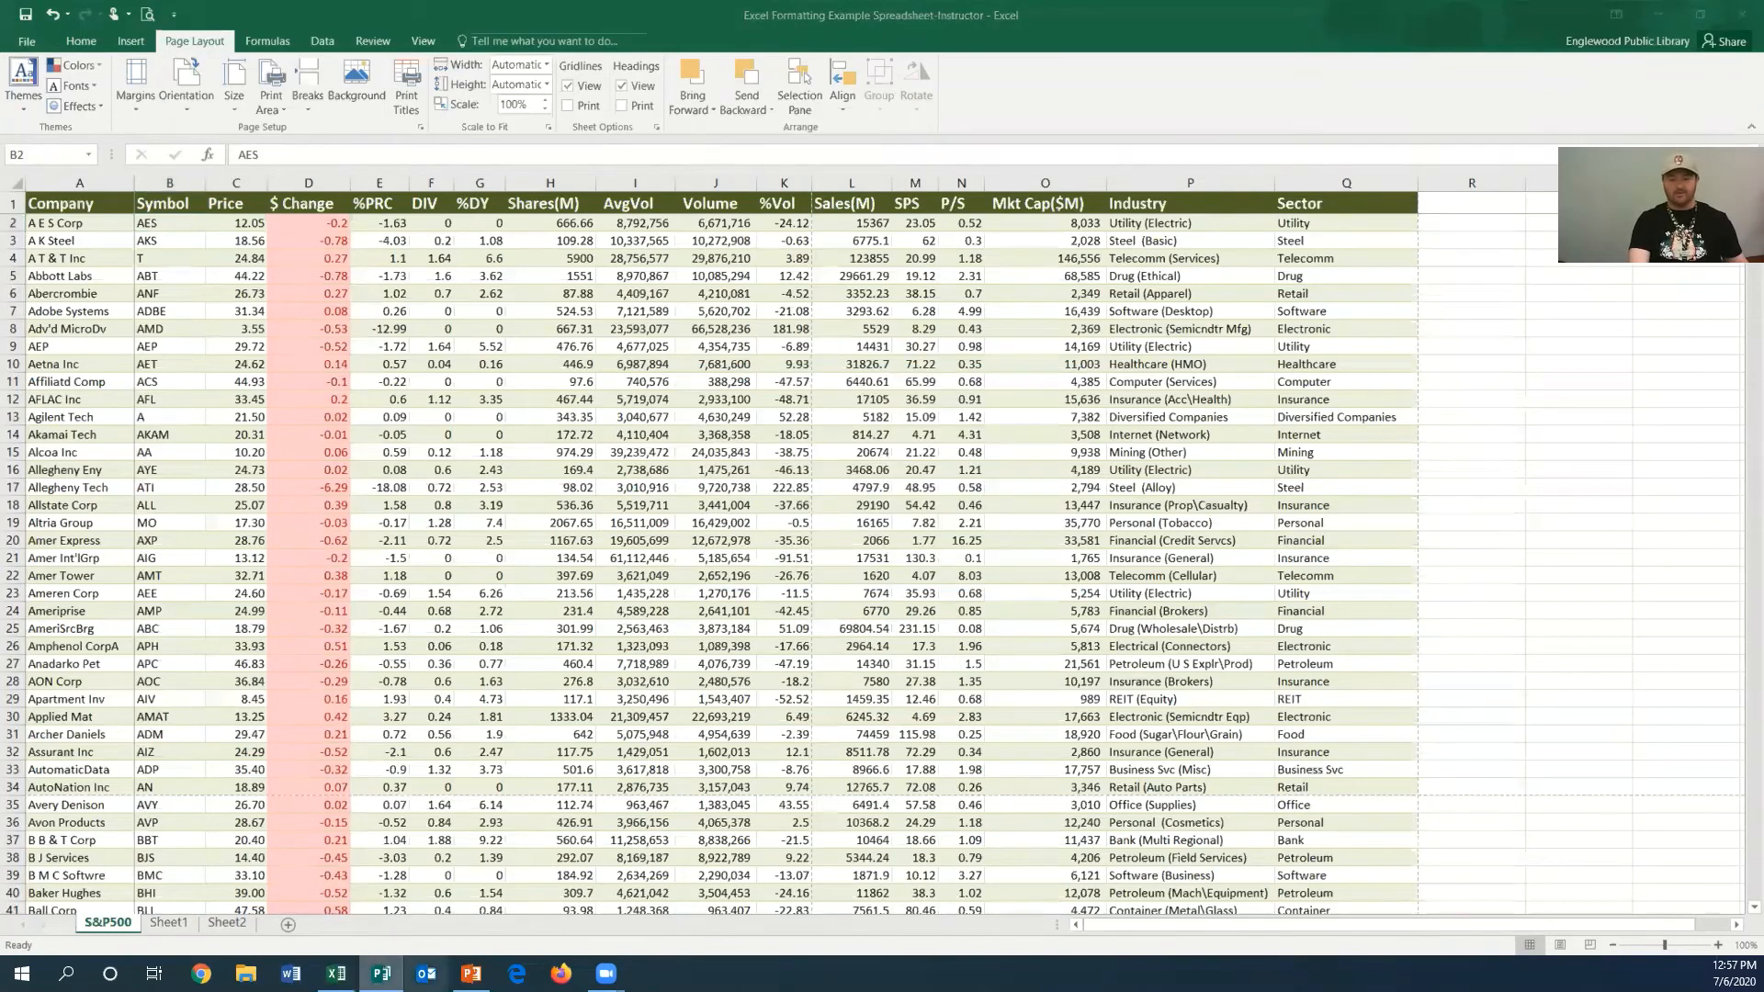
click(472, 974)
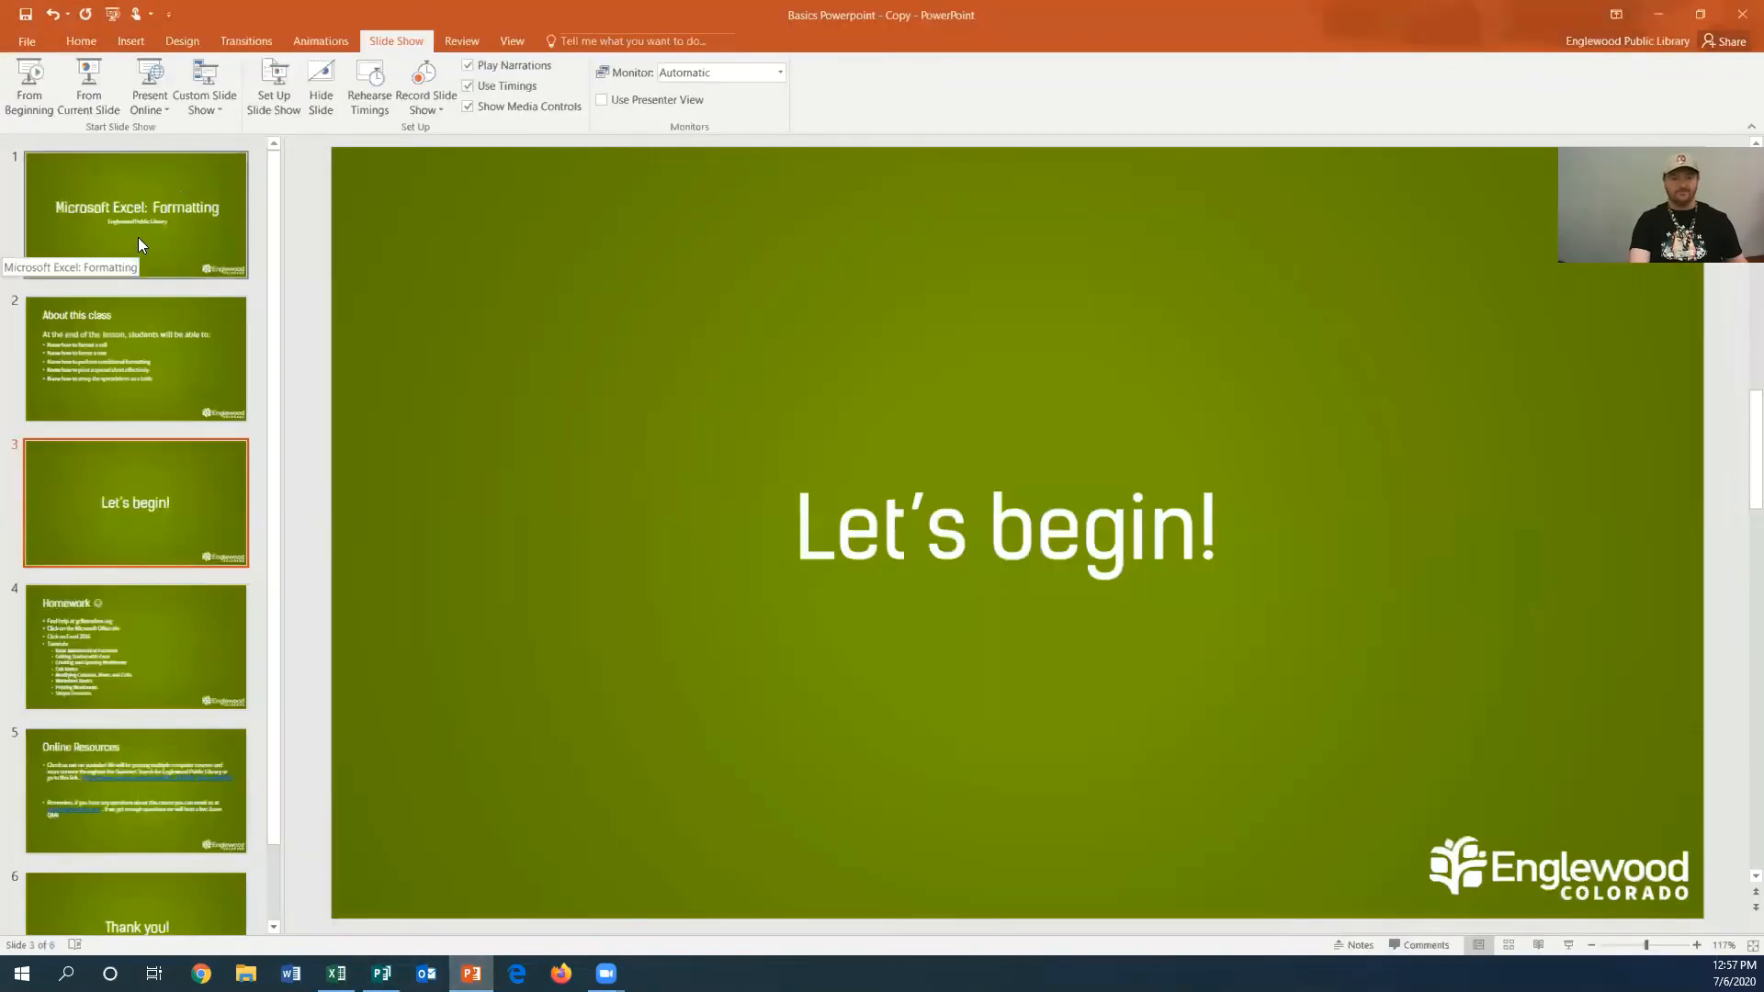
click(29, 87)
click(81, 118)
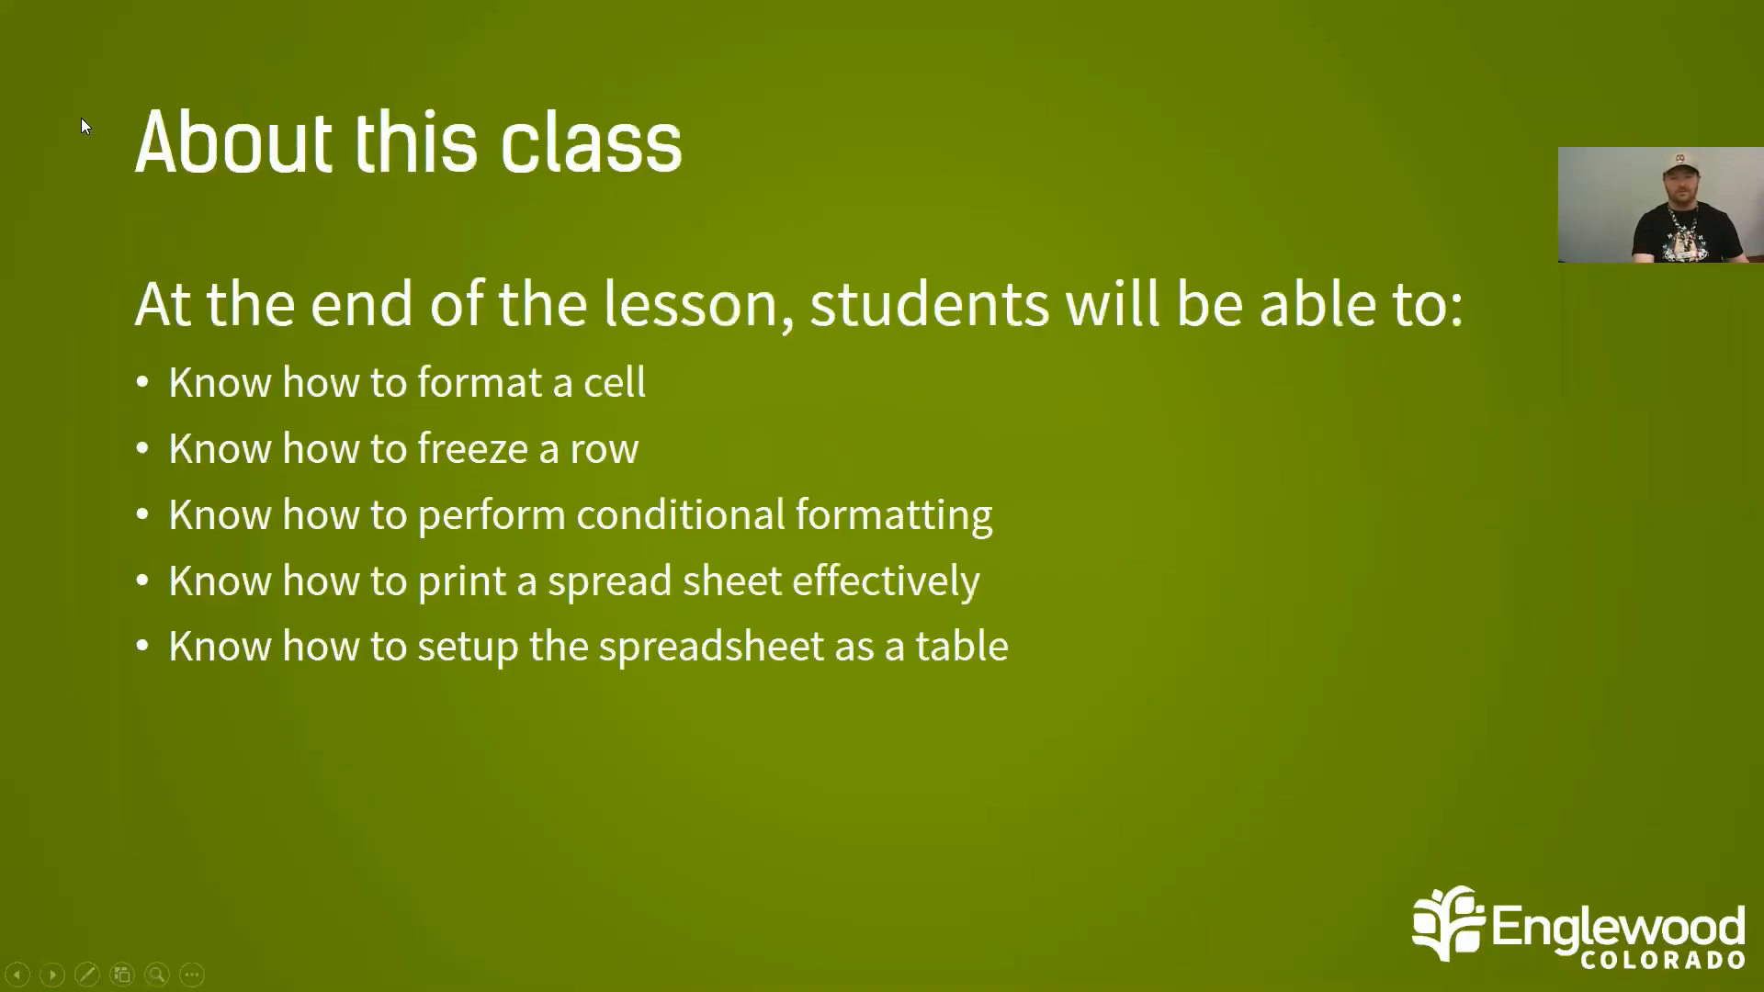